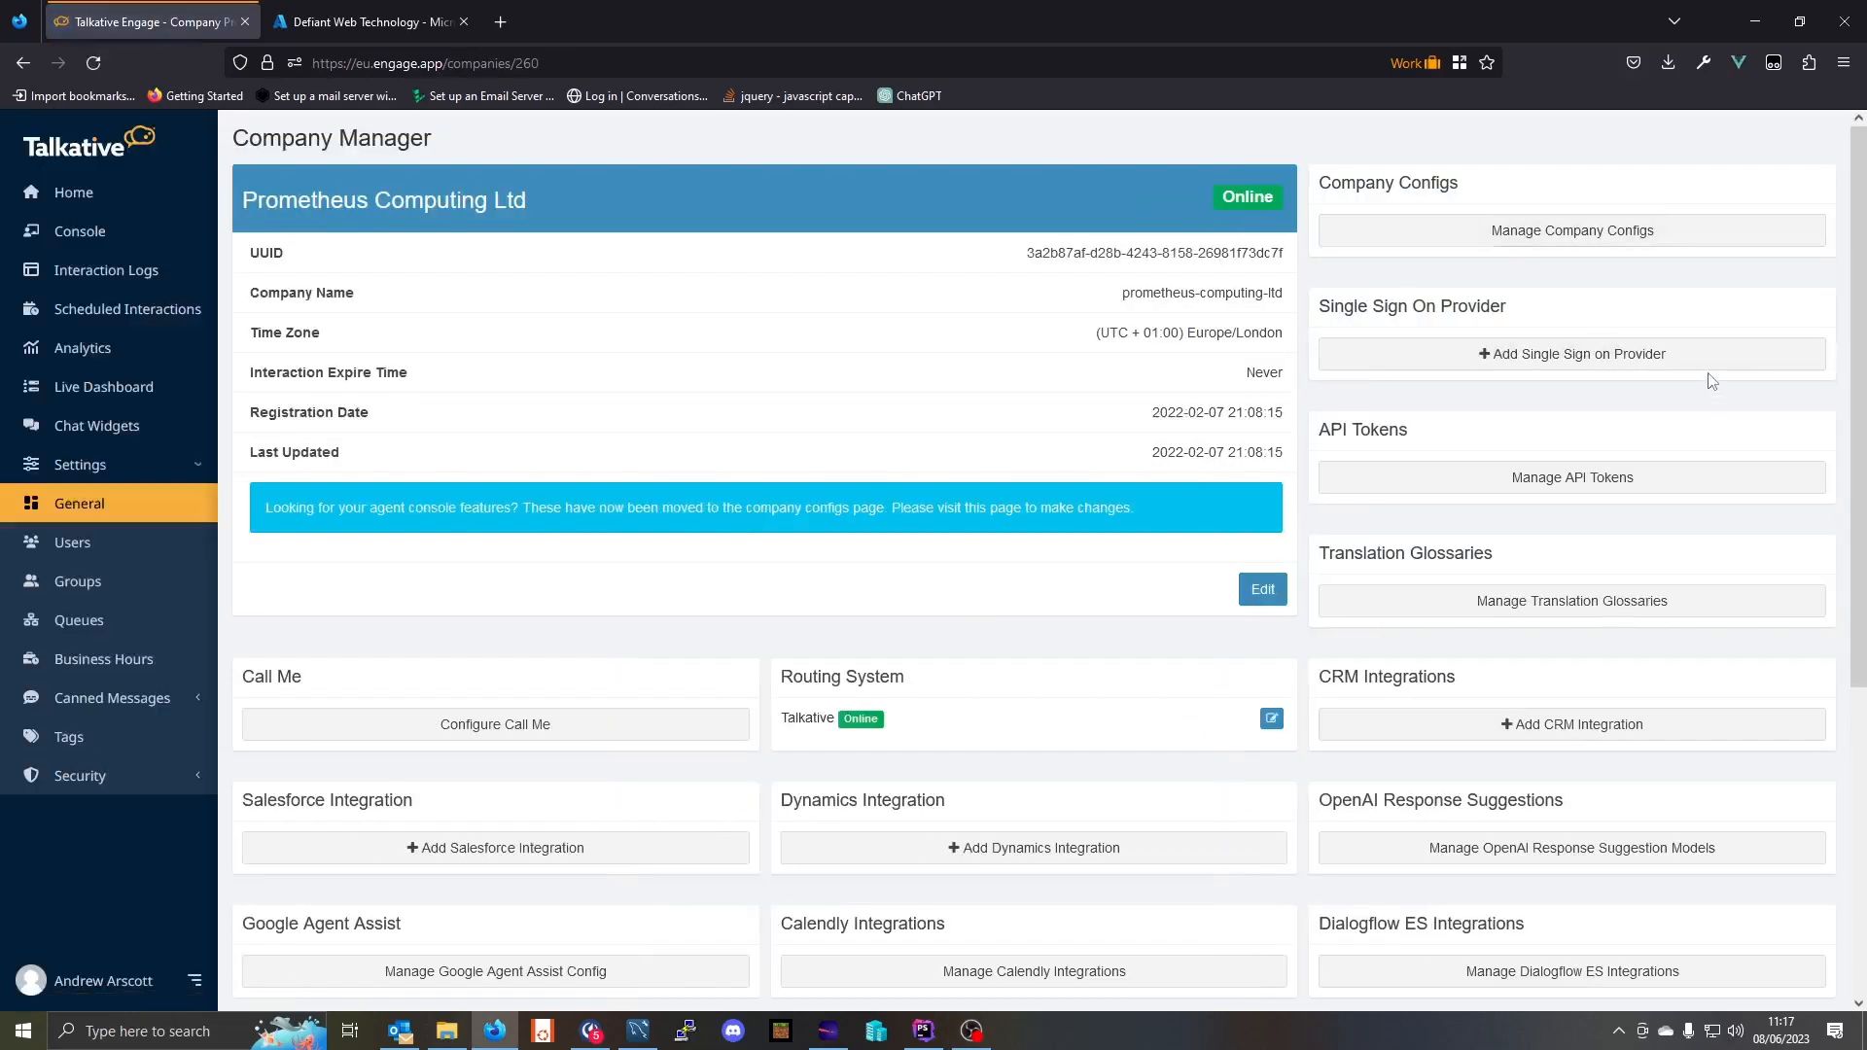
Add a single sign-on provider for the company and set its custom login URL suffix to acmeltd
left_click(1640, 360)
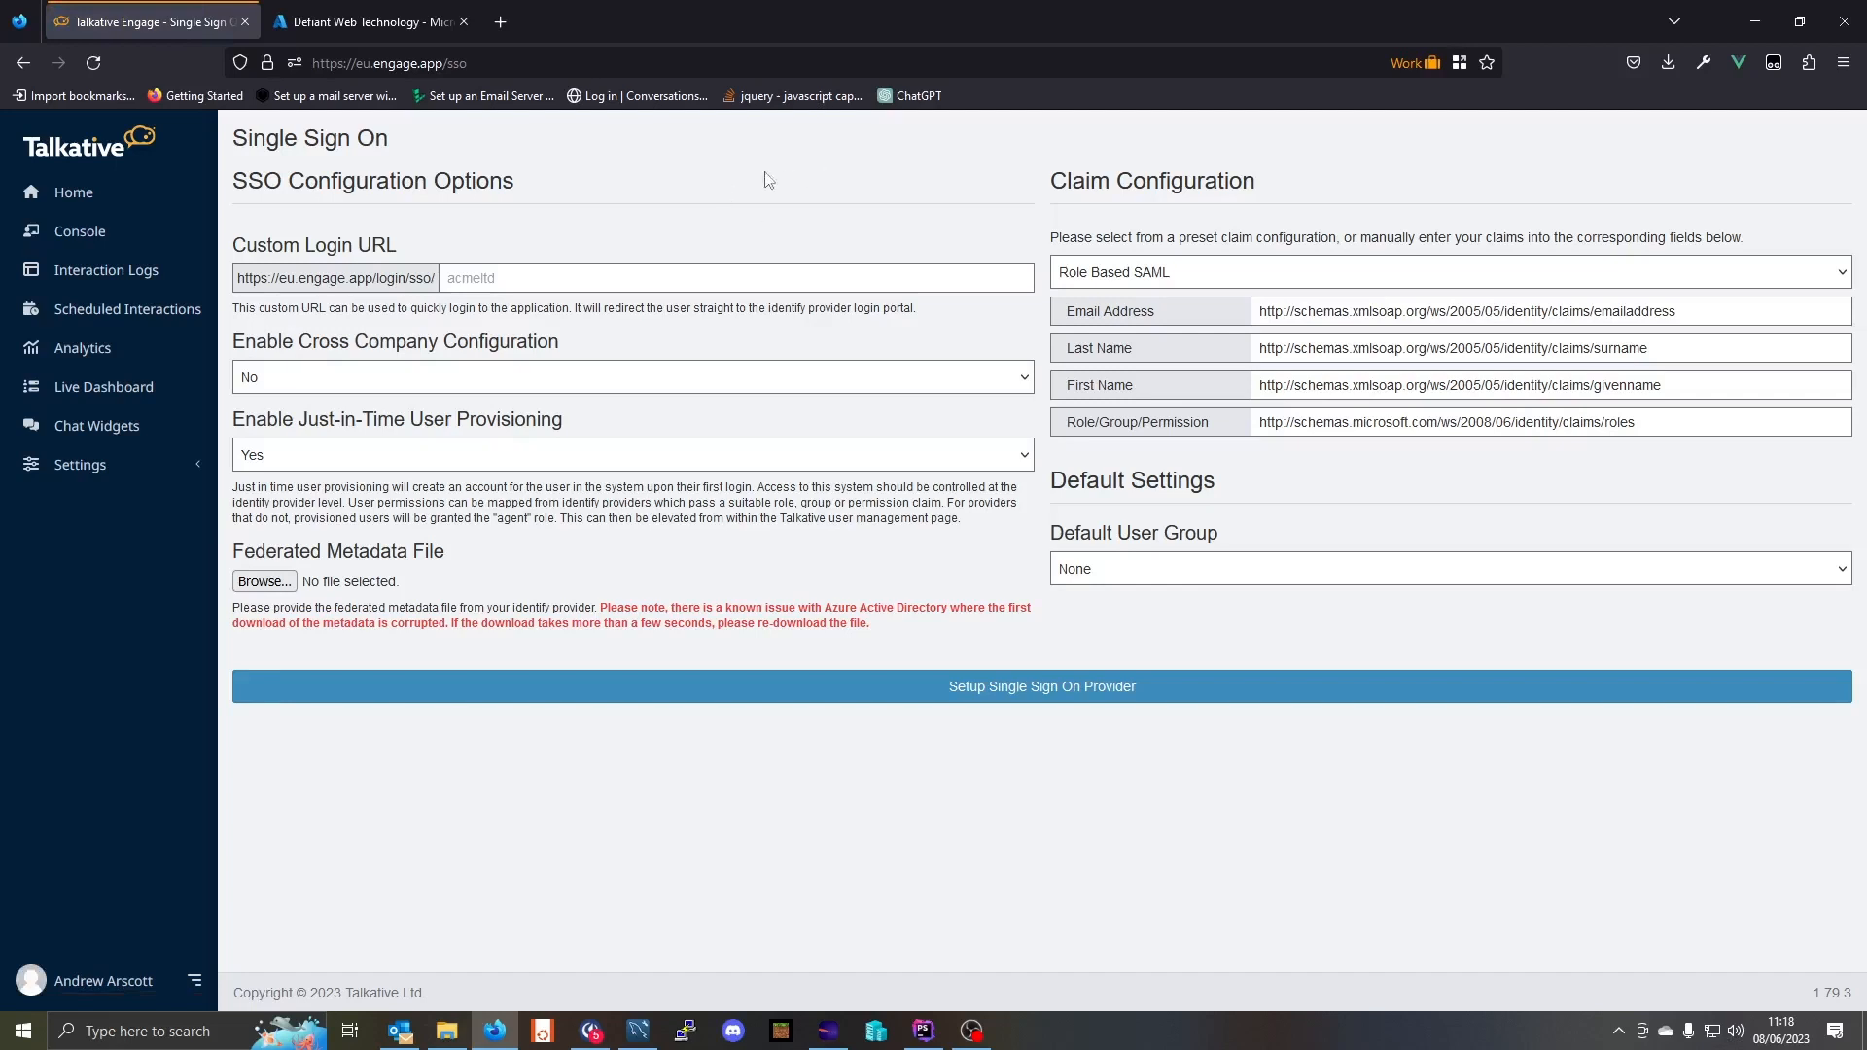
left_click(515, 281)
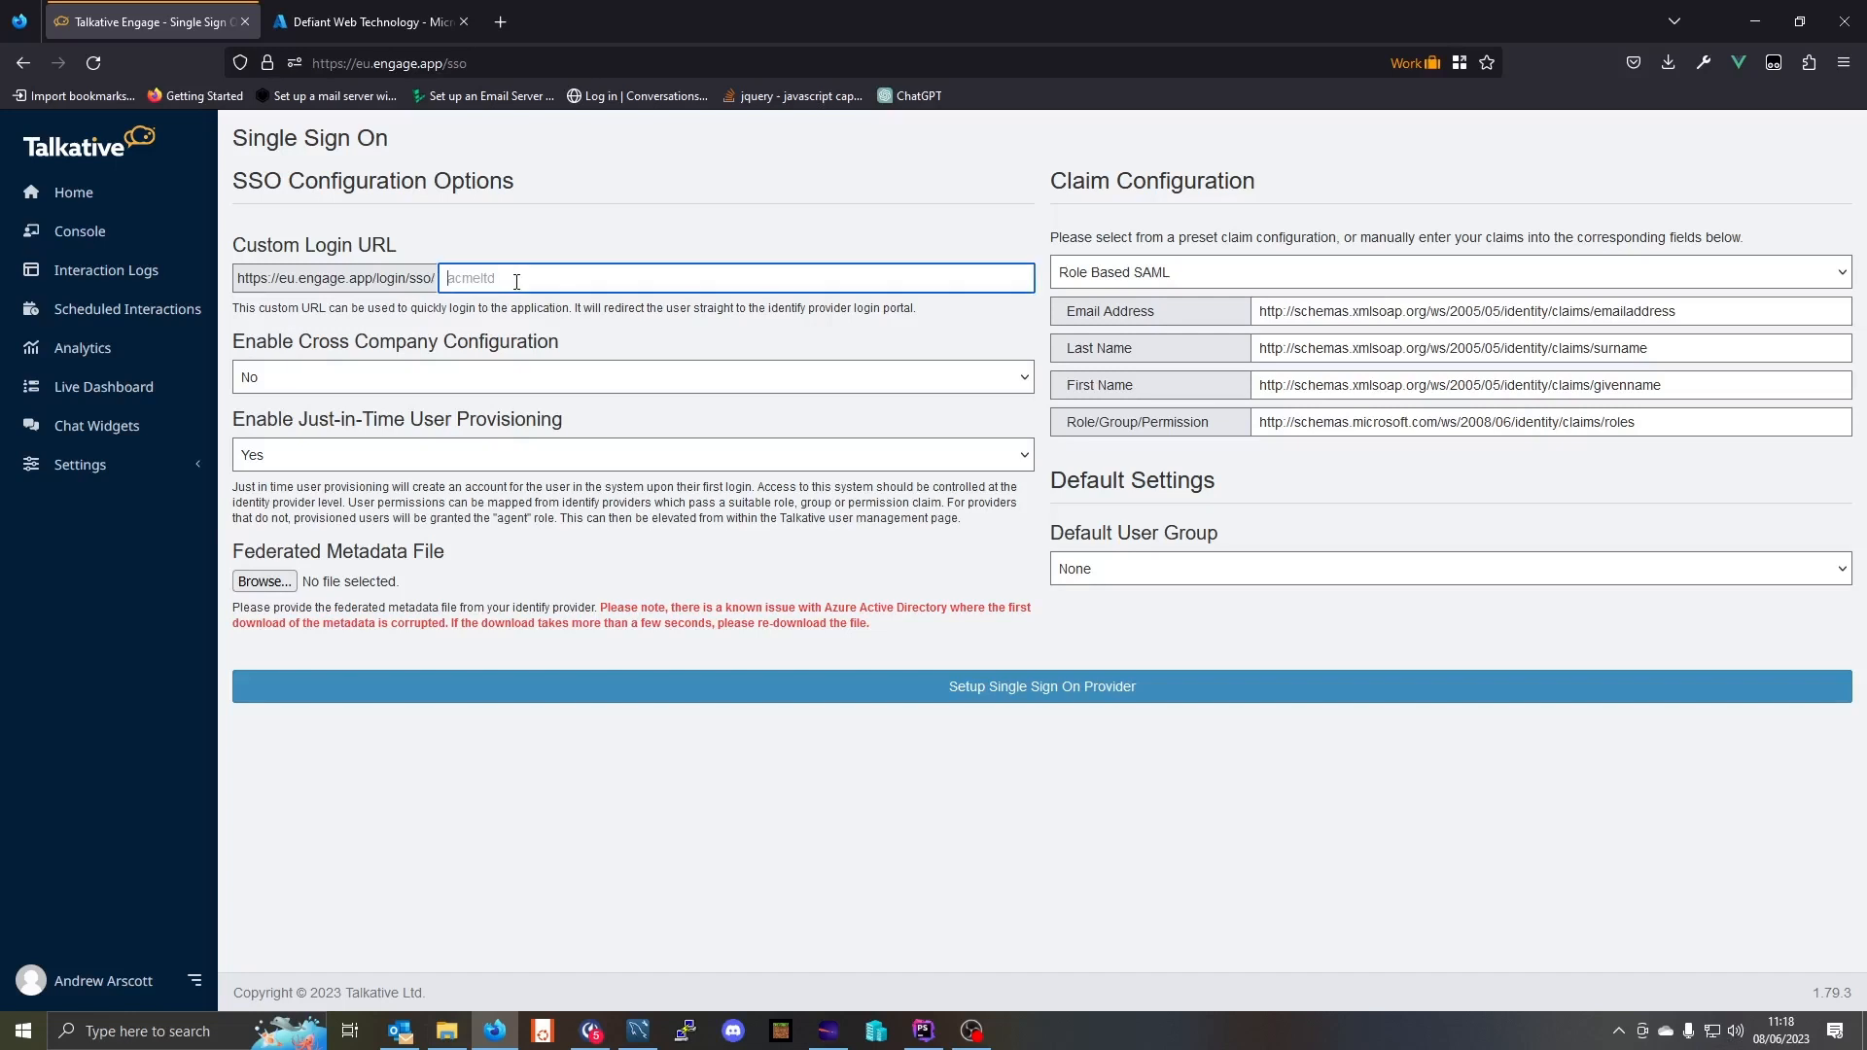
type("acmeltd")
Apply the Group Based SAML claim preset and set the default user group to Default Group
left_click(1230, 280)
left_click(1250, 354)
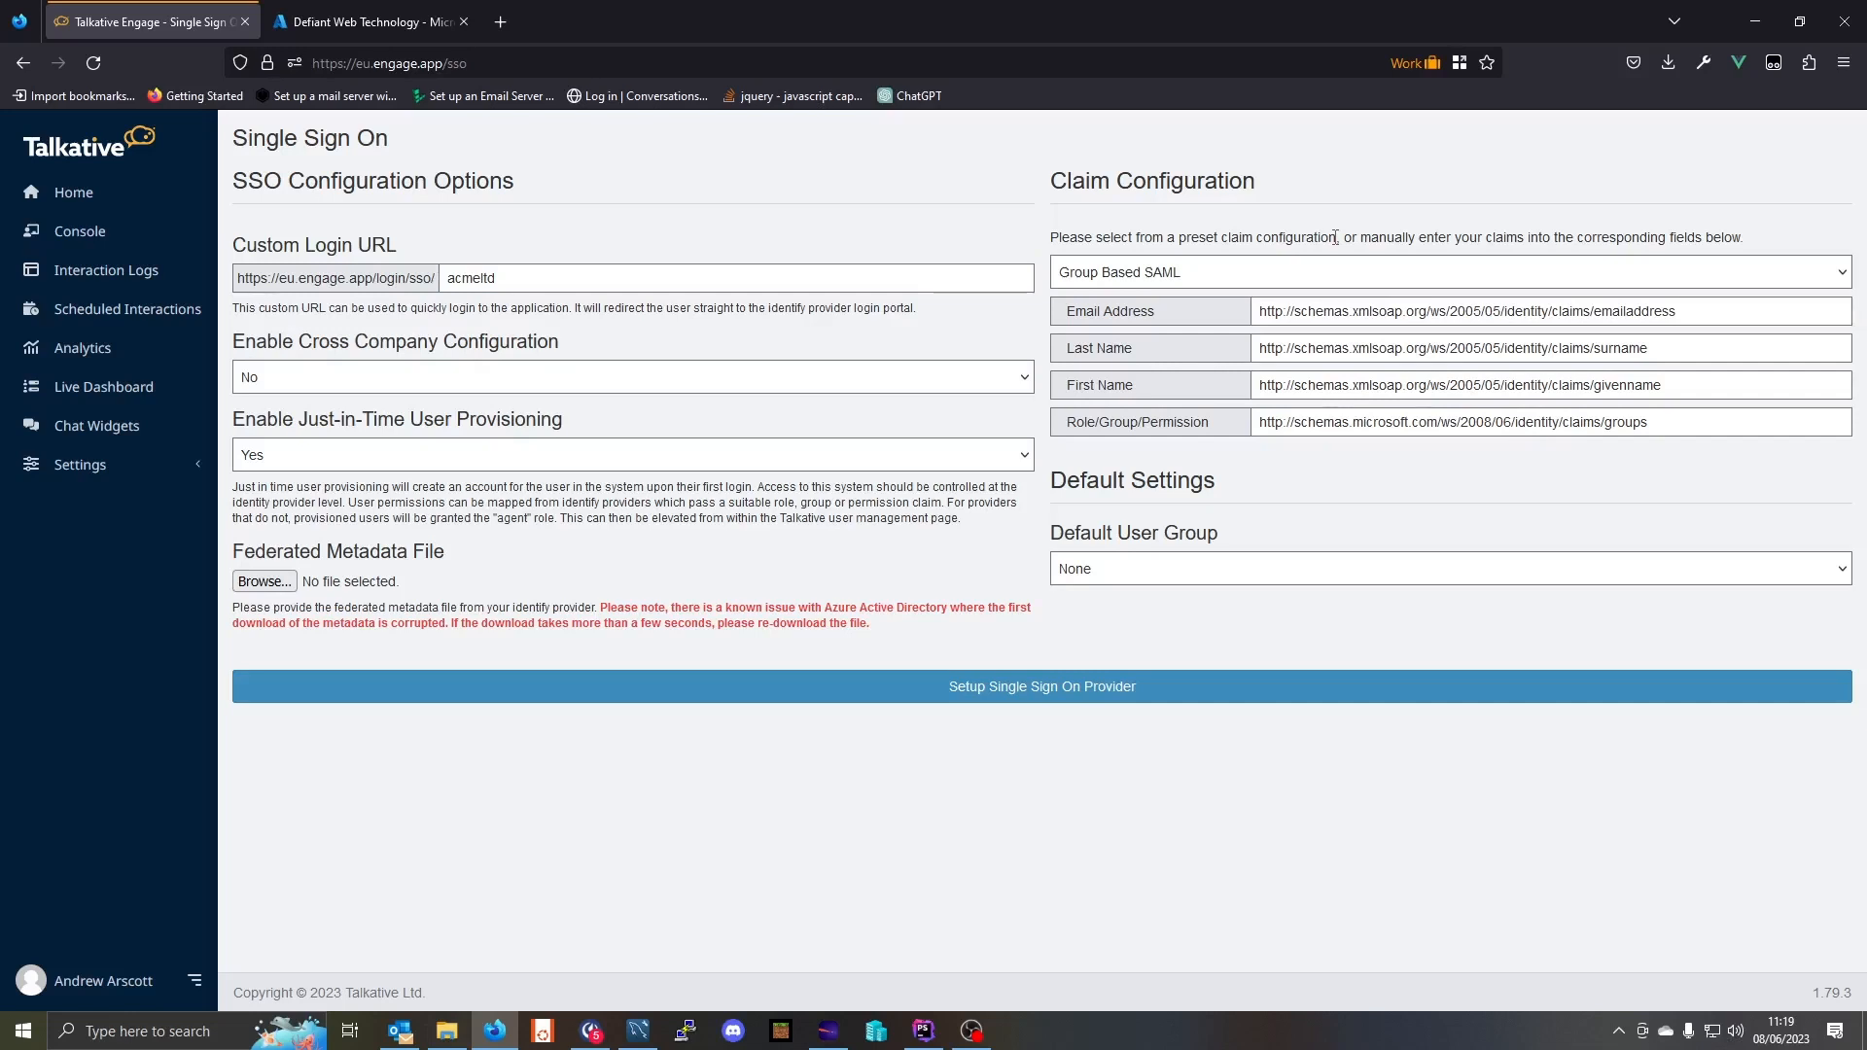
left_click(1313, 280)
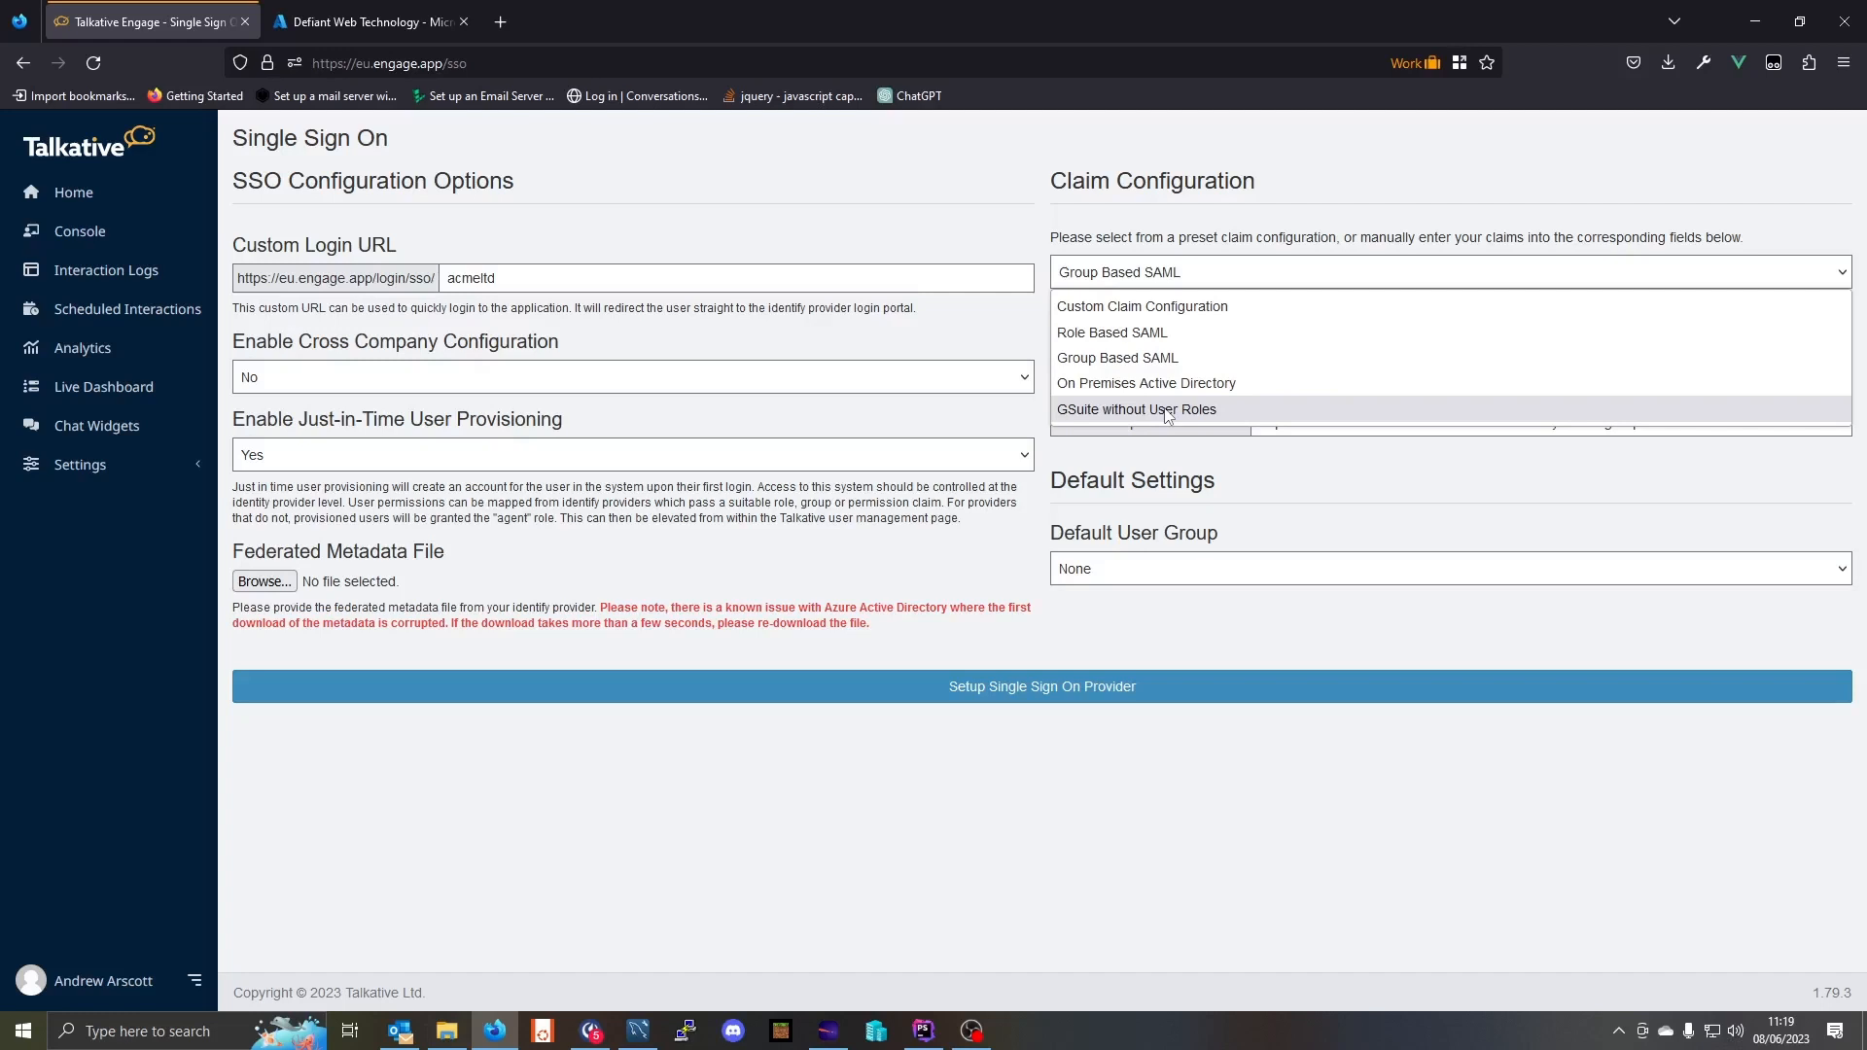
left_click(1228, 360)
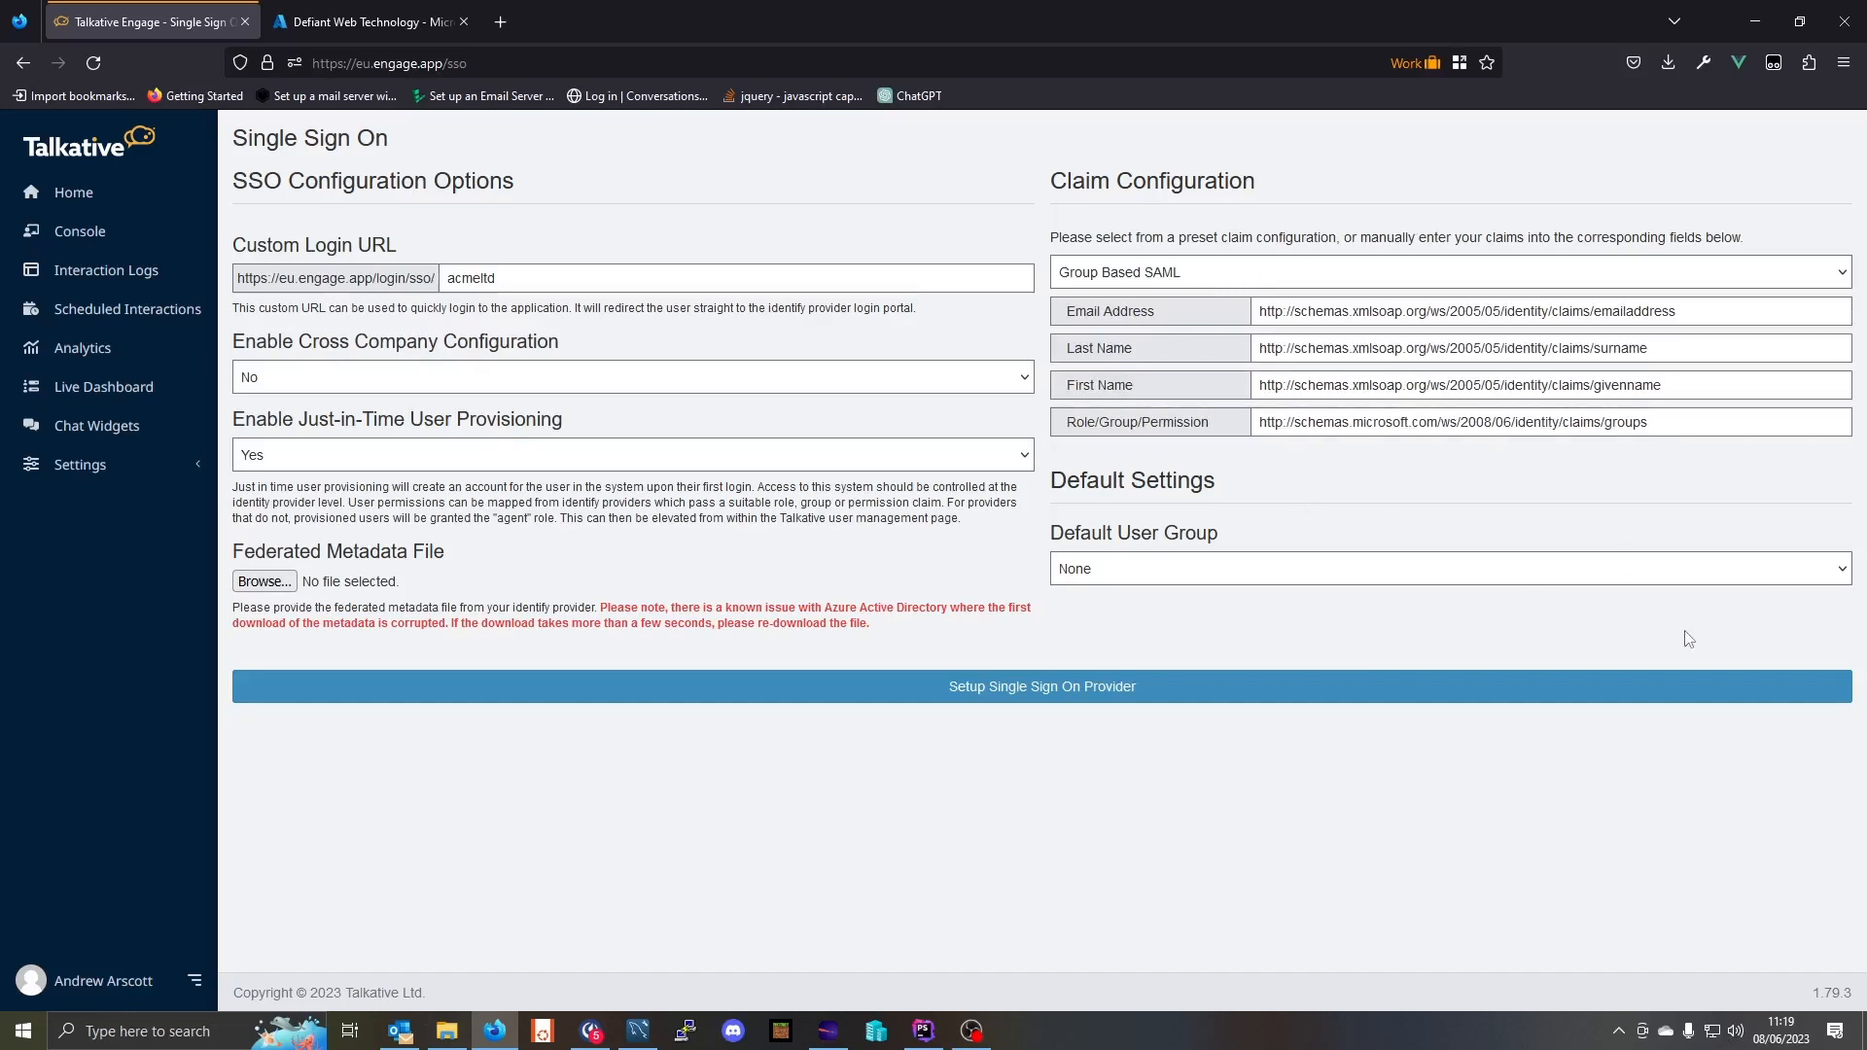
left_click(1575, 574)
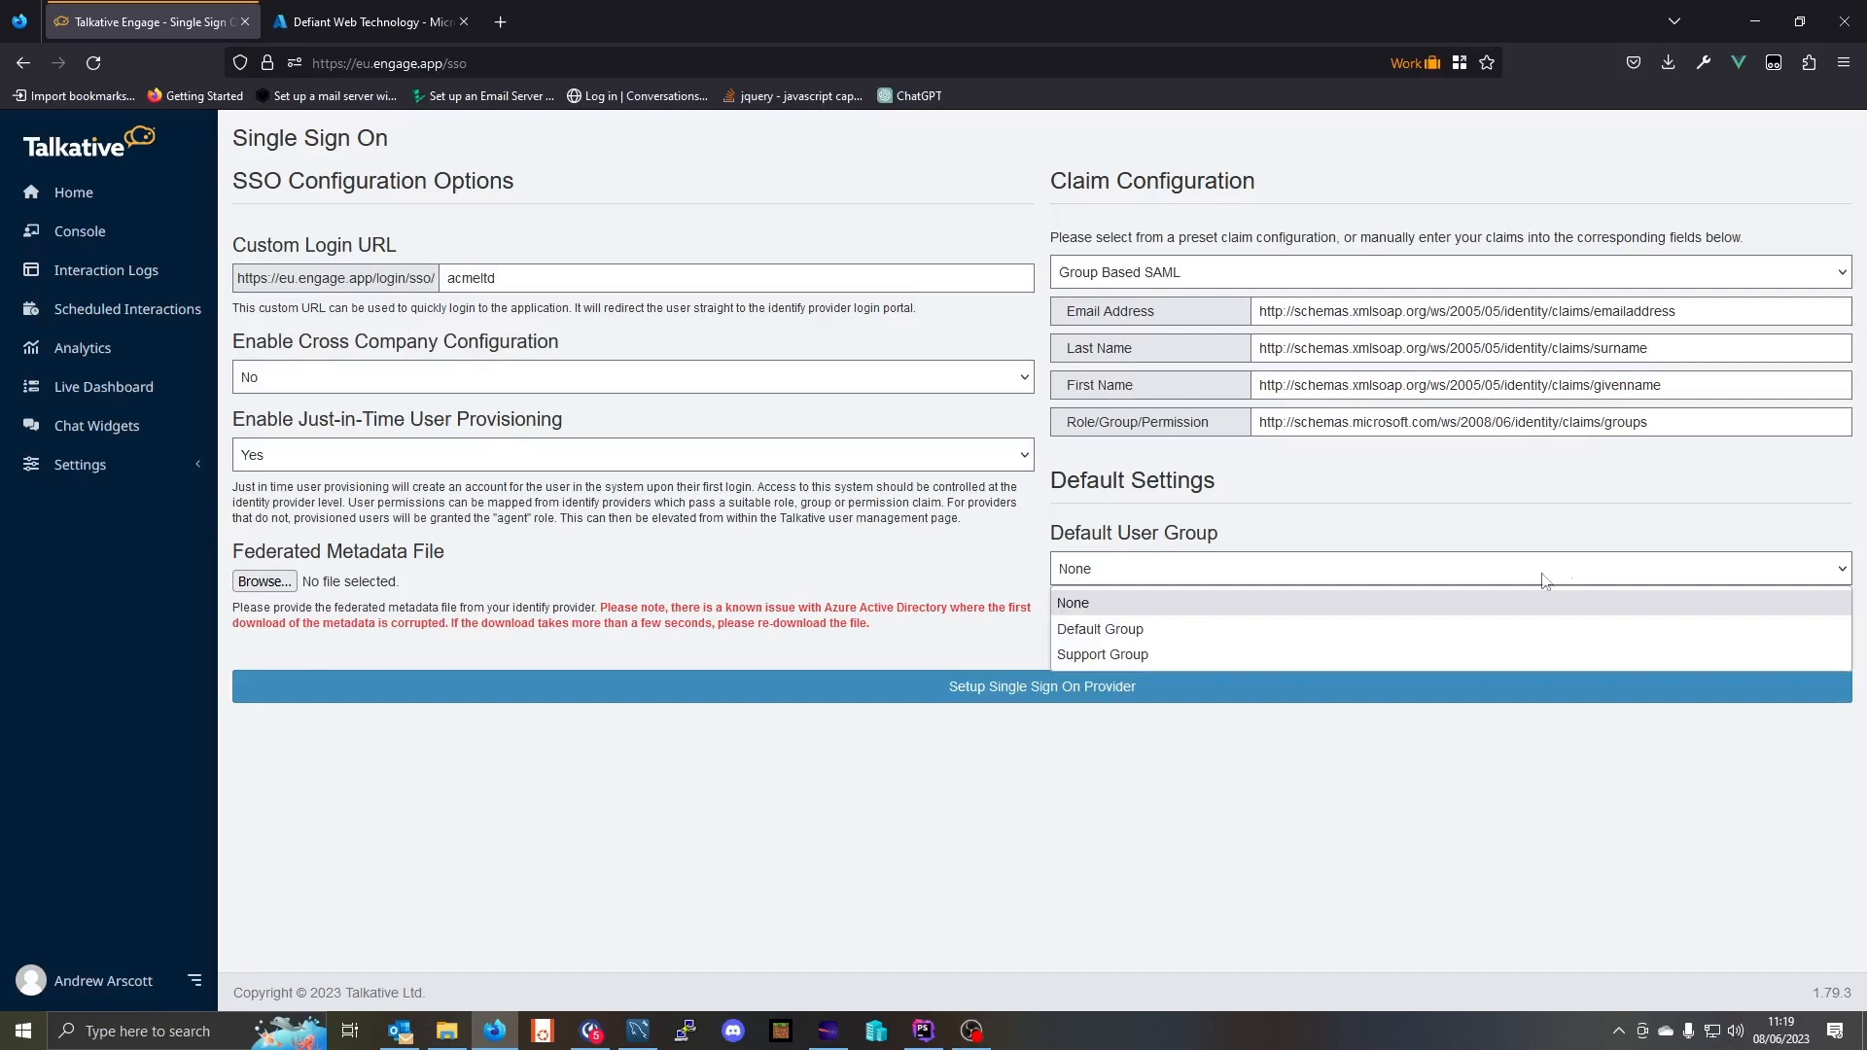
left_click(1281, 638)
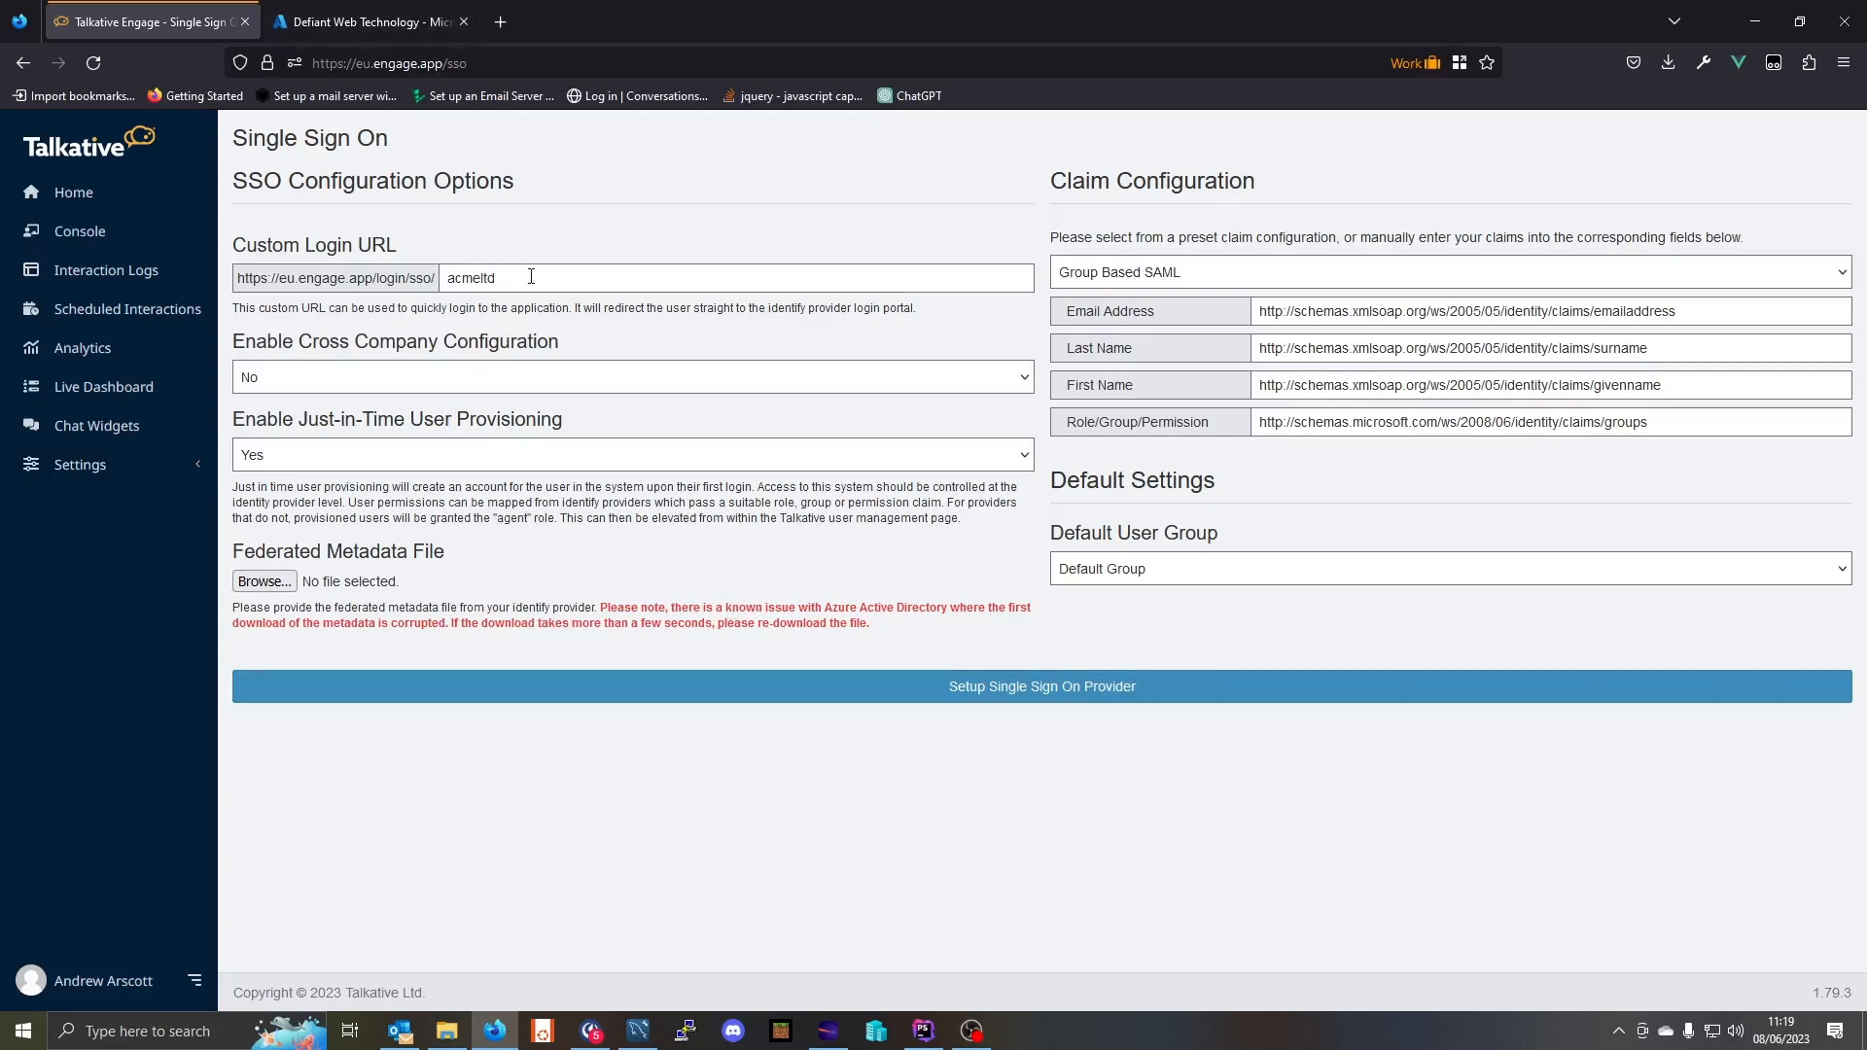
Switch to the Azure portal and create a non-gallery enterprise application named TalkativeEngageSaml
left_click(370, 22)
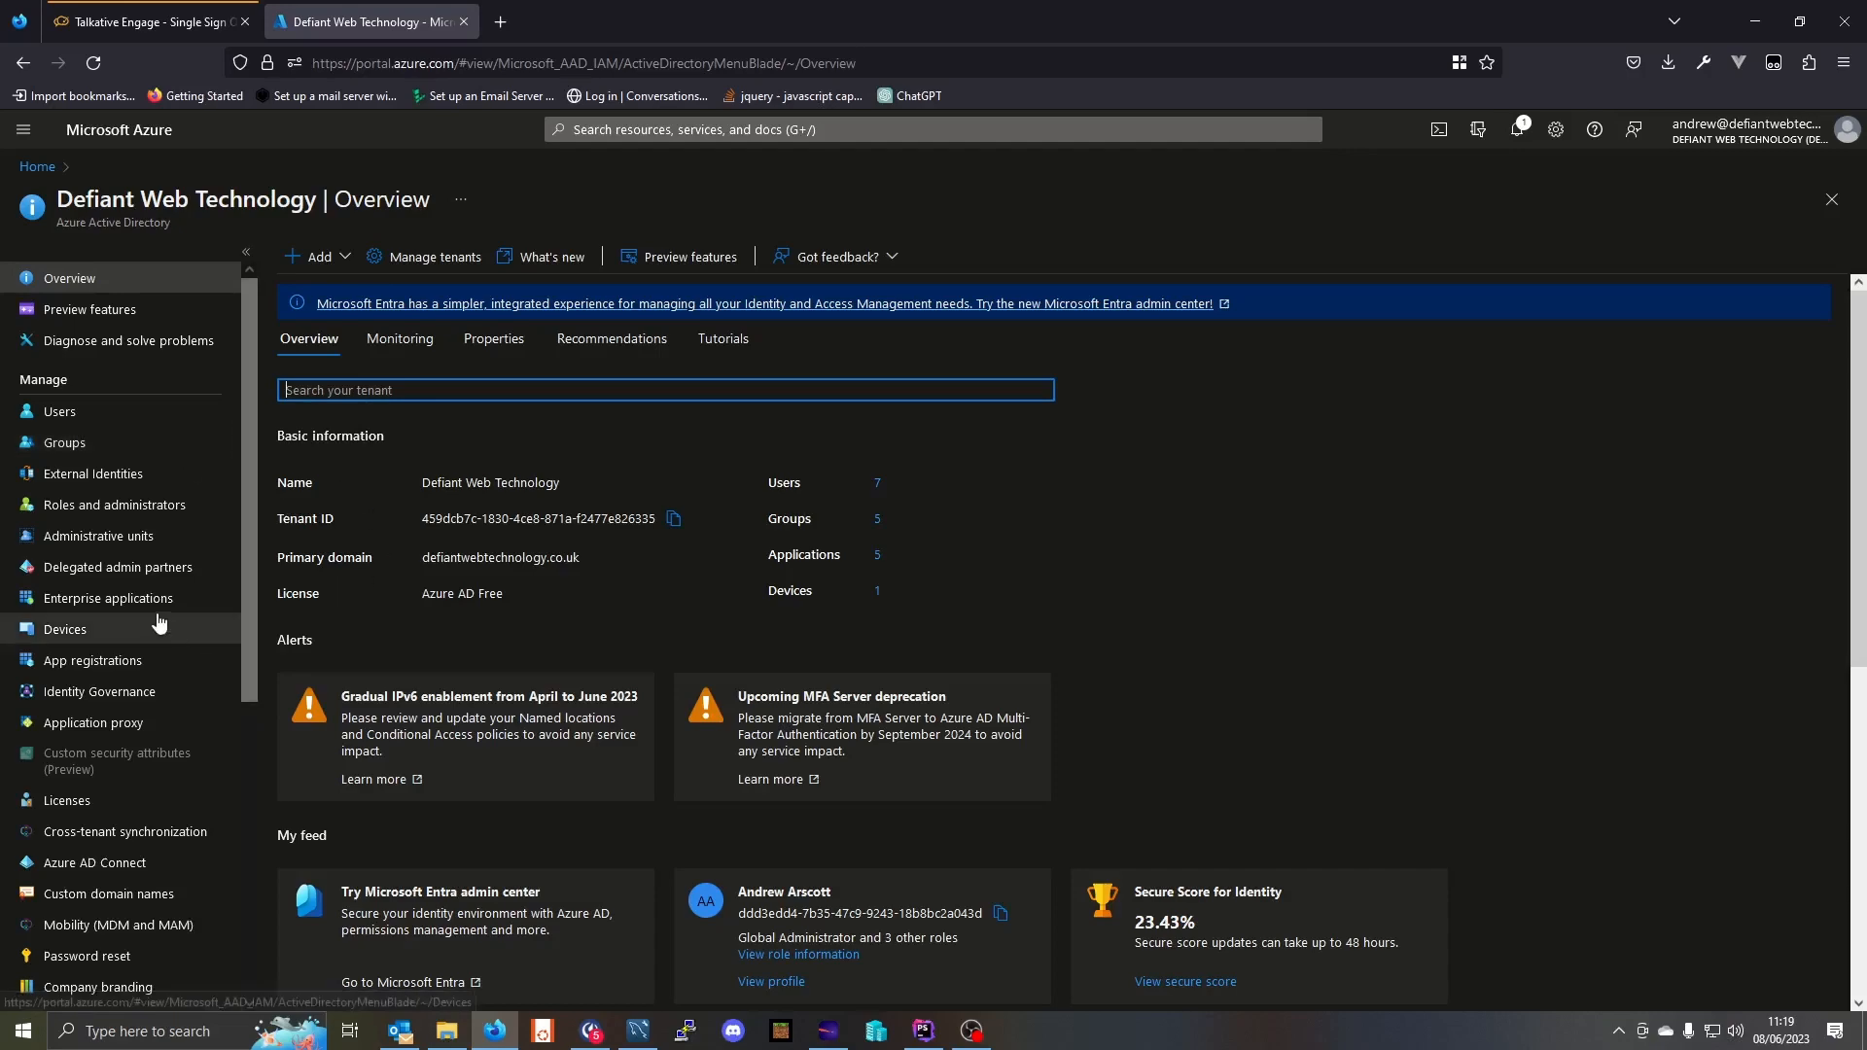
left_click(128, 601)
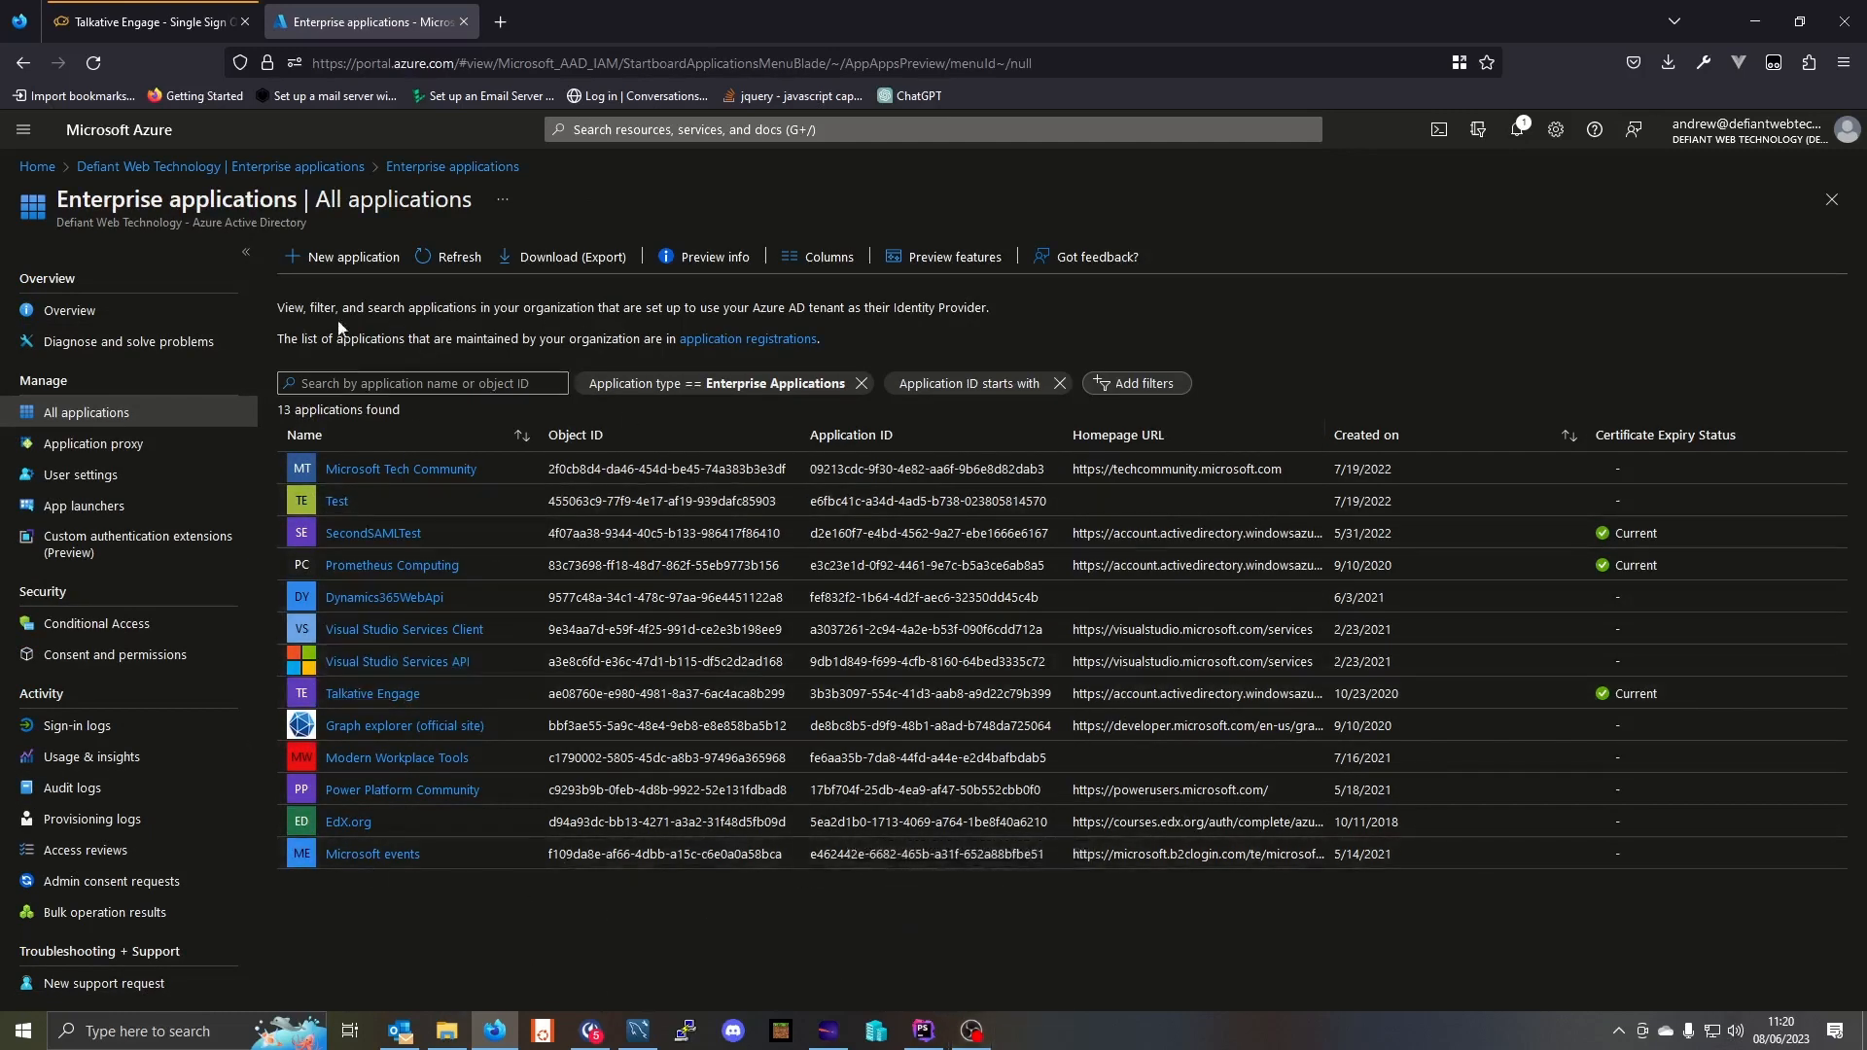
left_click(325, 258)
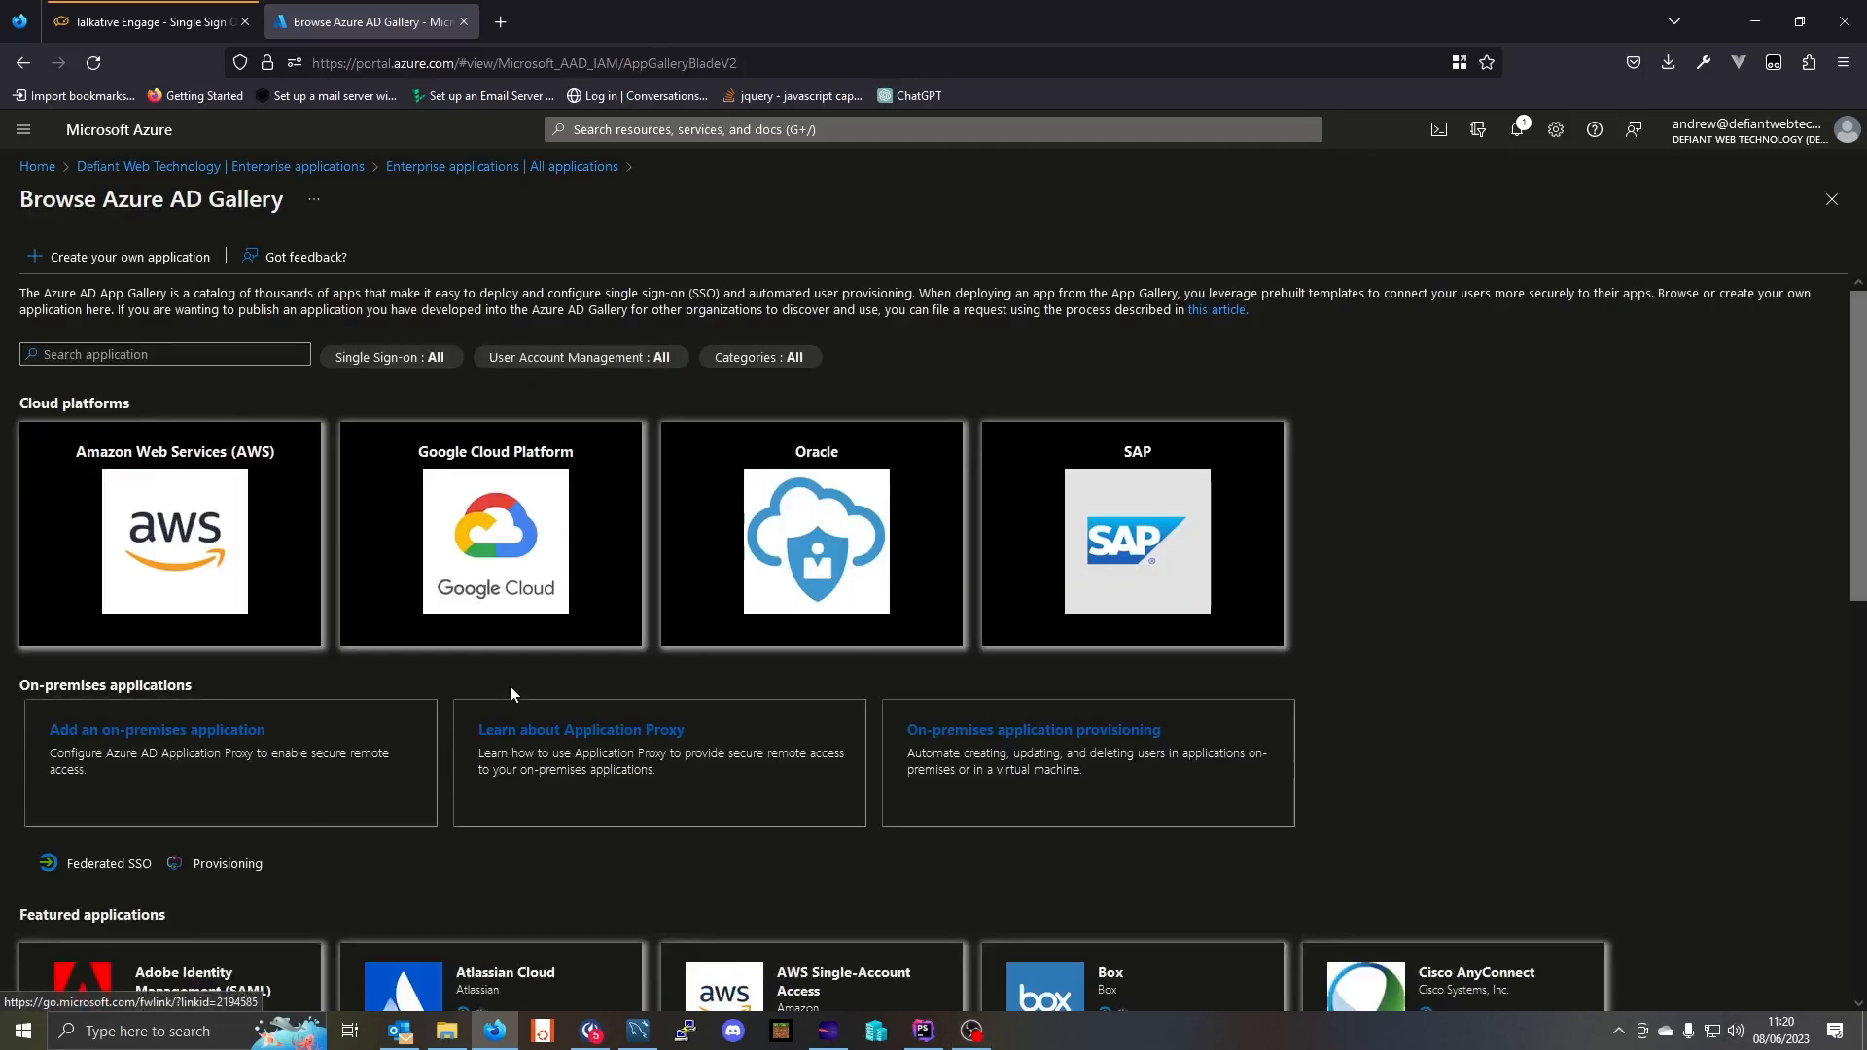
scroll(478, 663, "down", 1)
scroll(475, 657, "up", 1)
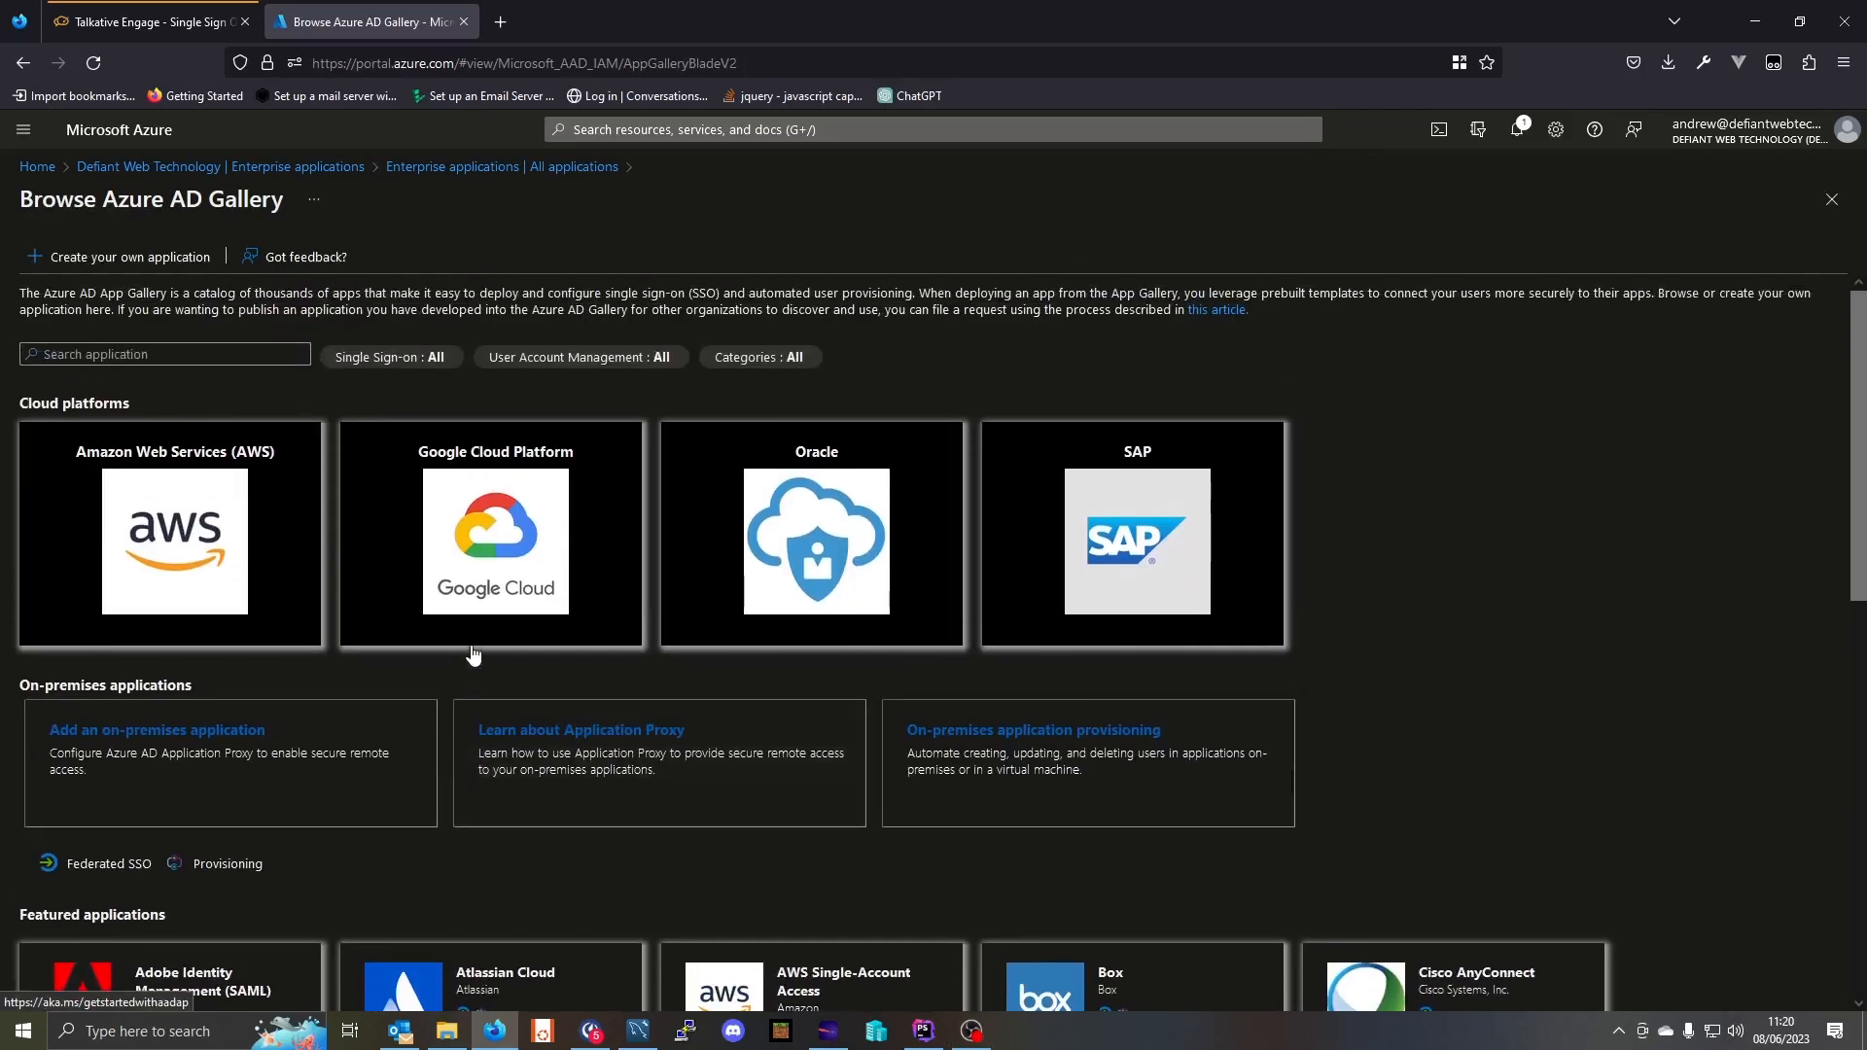
left_click(82, 257)
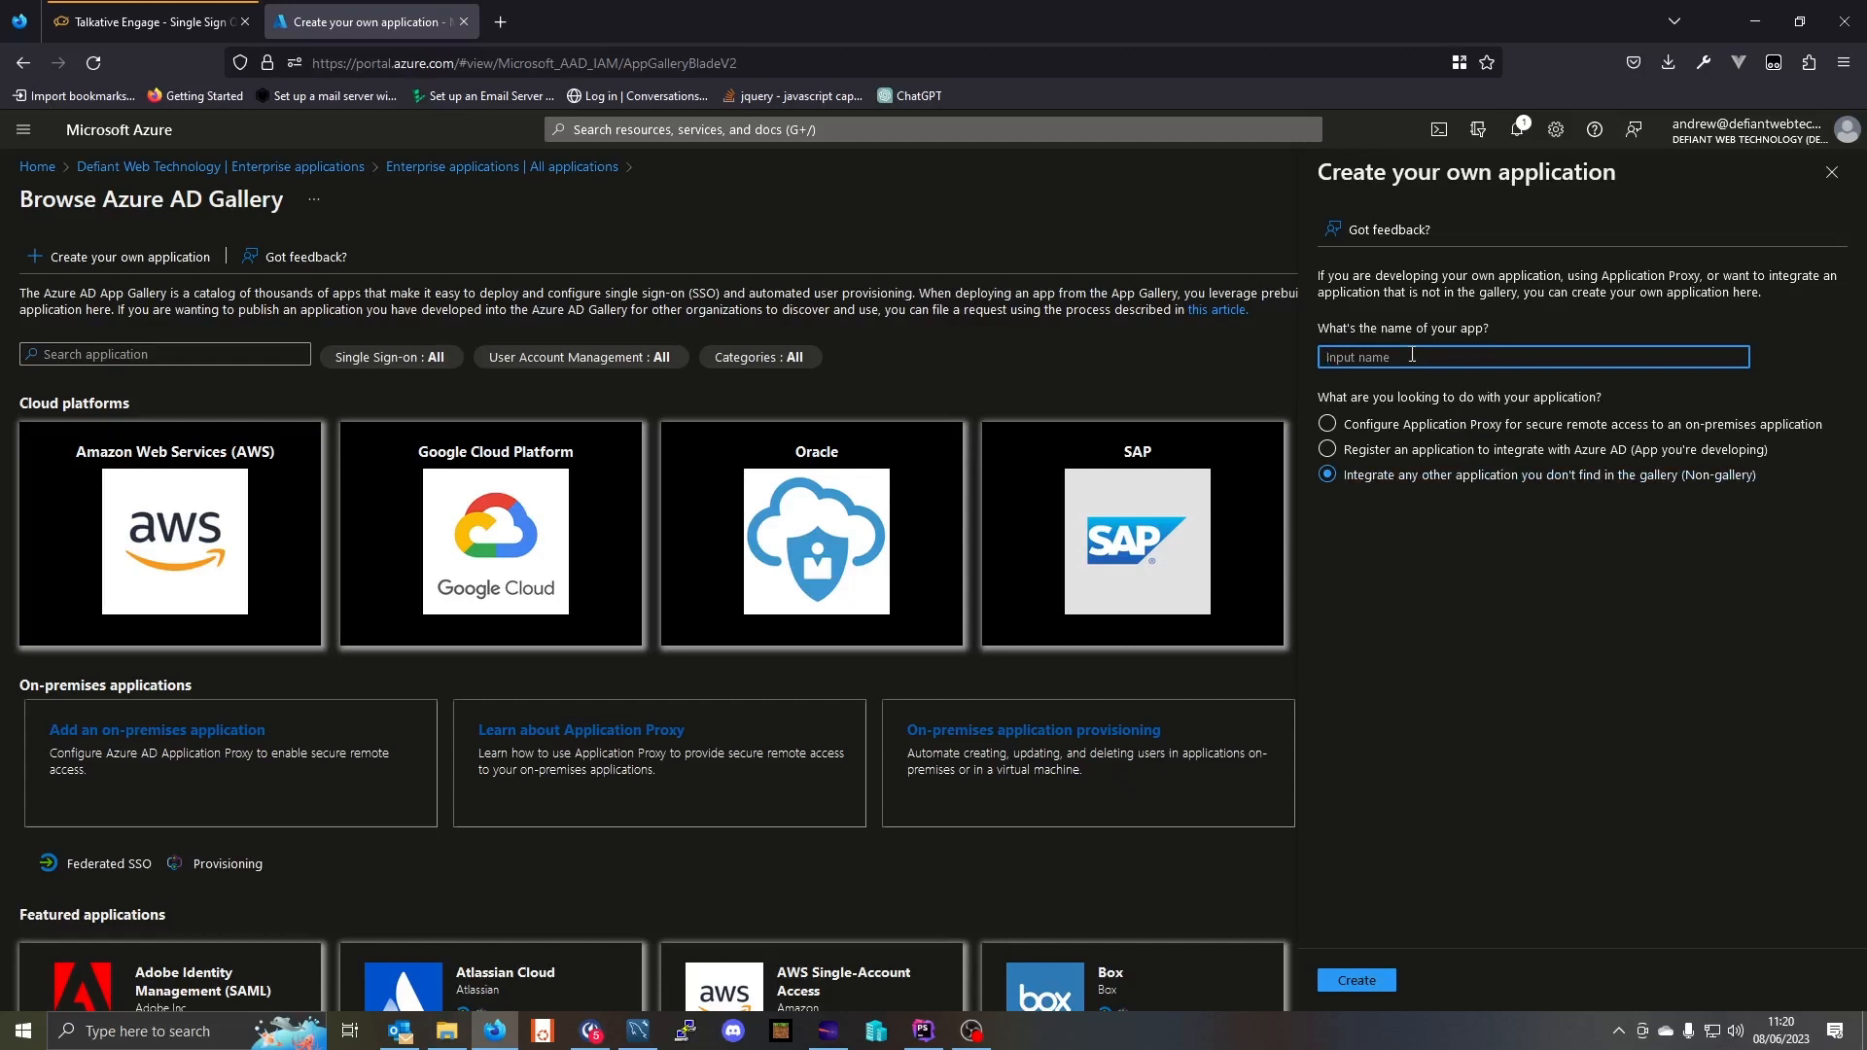
type("Tas")
type("lkativeEngageSaml")
left_click(1359, 980)
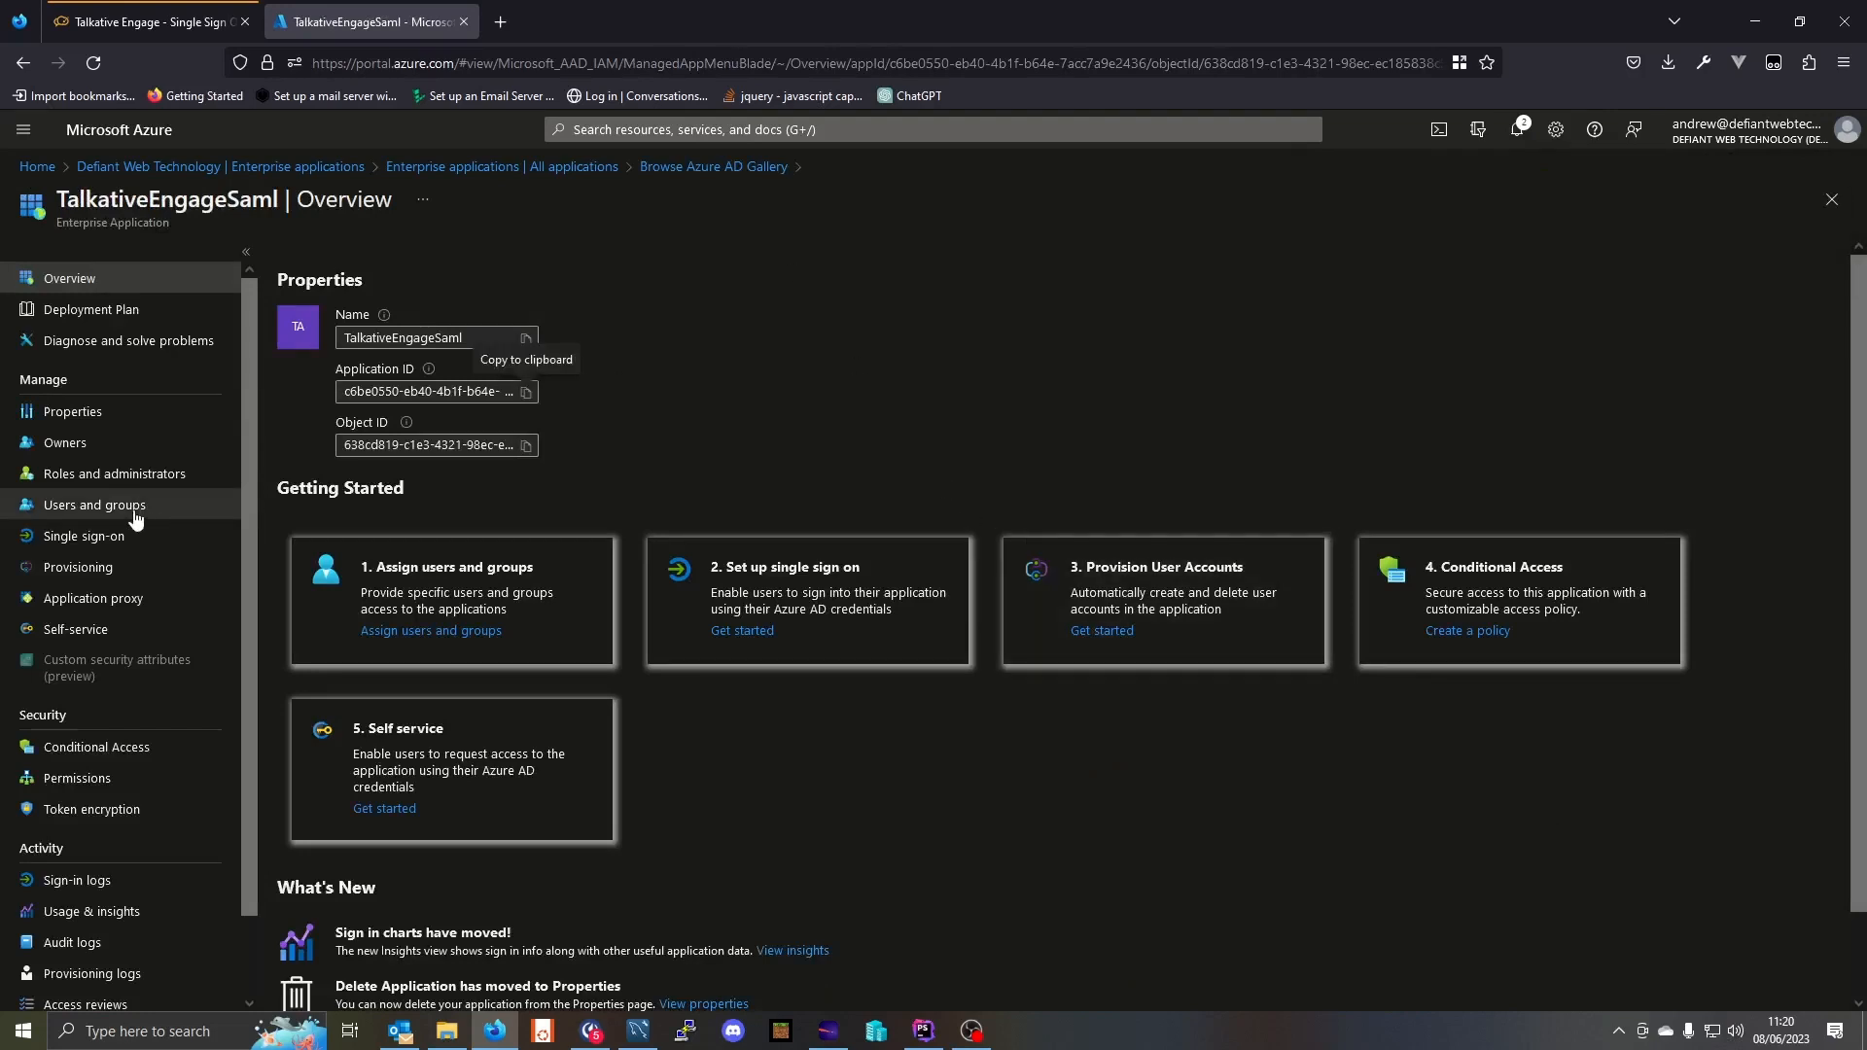
Choose SAML as the single sign-on method for the TalkativeEngageSaml application
left_click(142, 551)
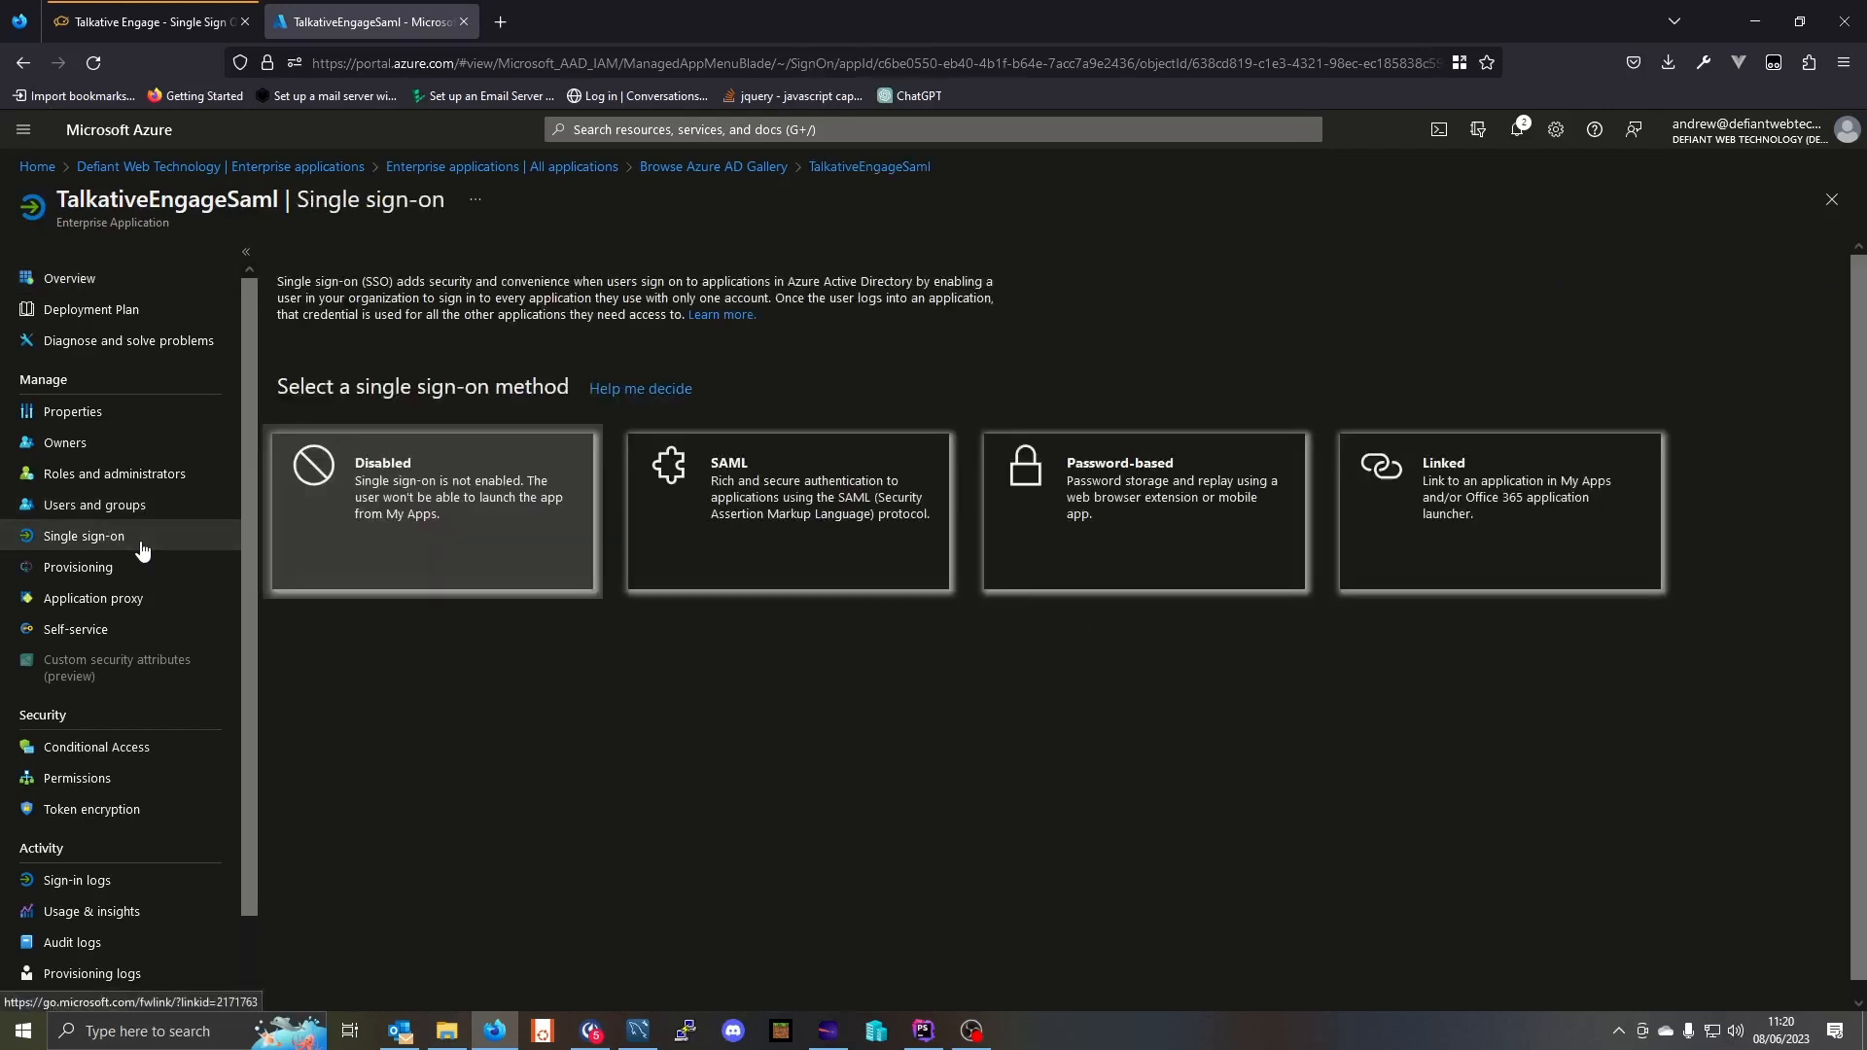
left_click(775, 515)
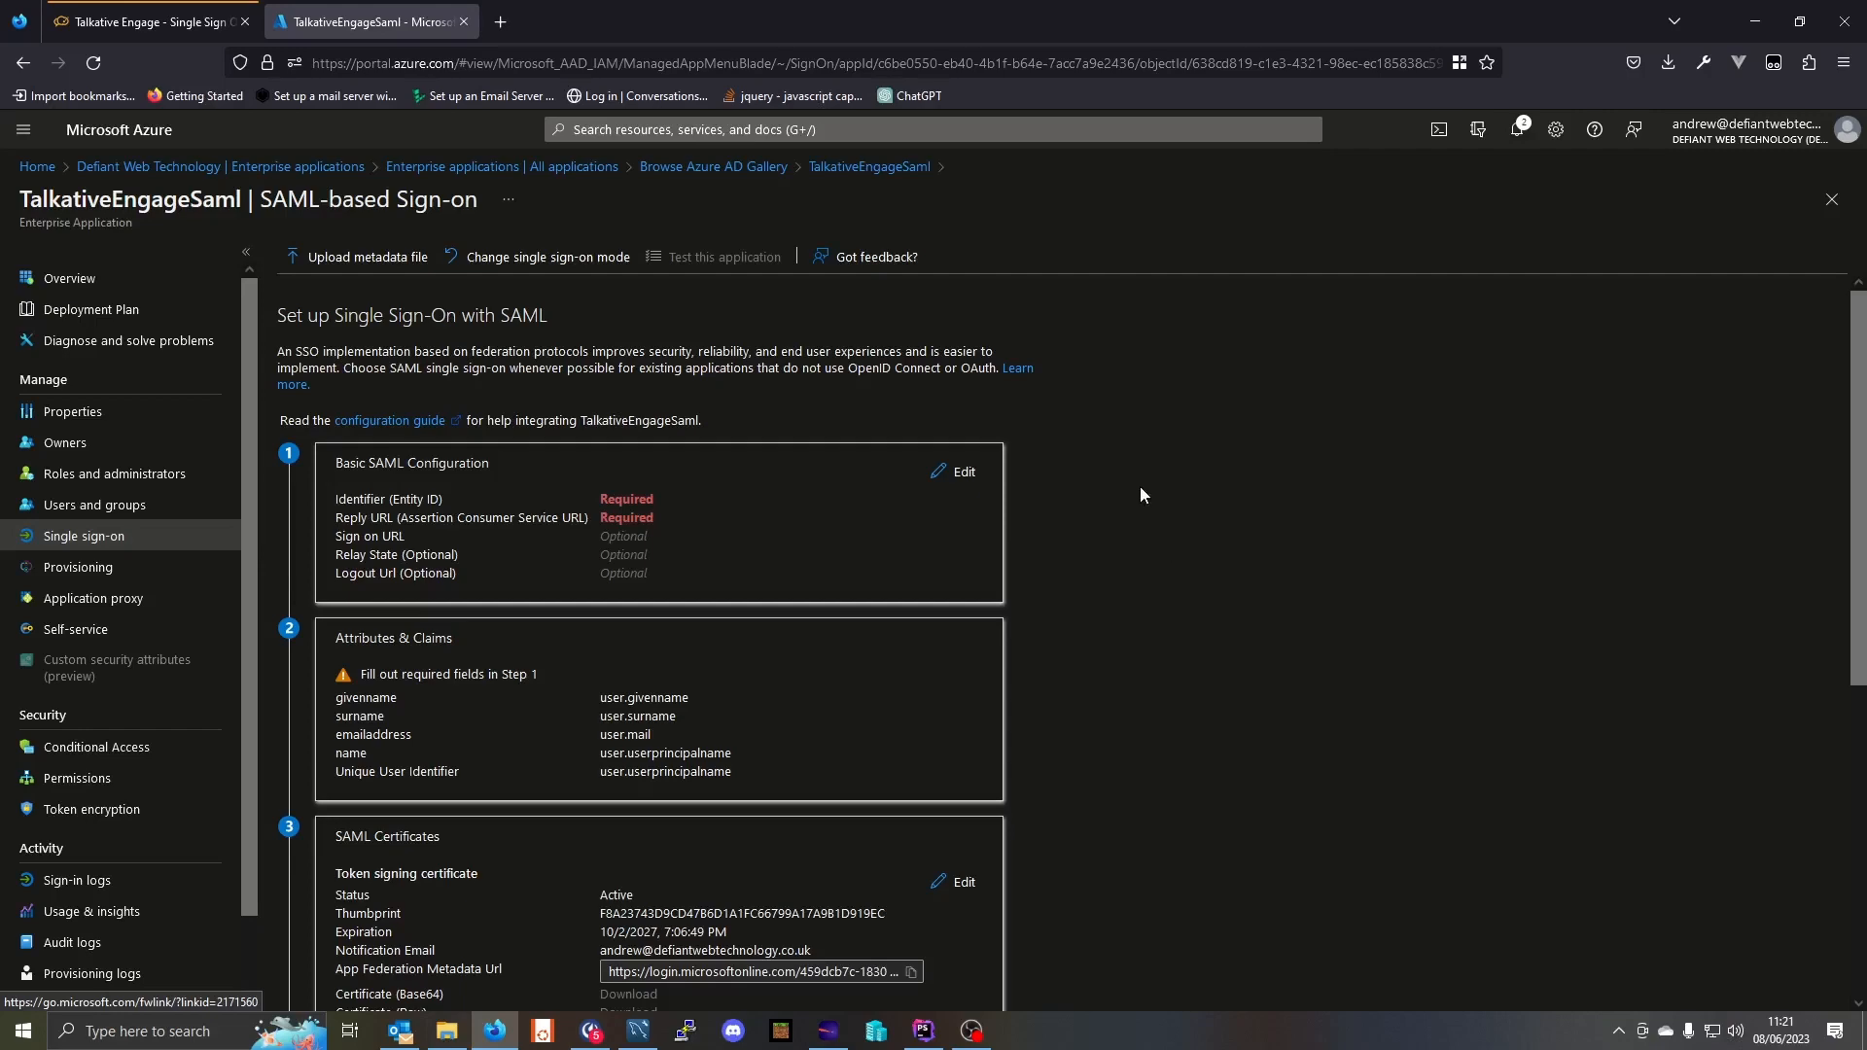
scroll(1140, 487, "down", 5)
scroll(1210, 521, "up", 5)
left_click(966, 489)
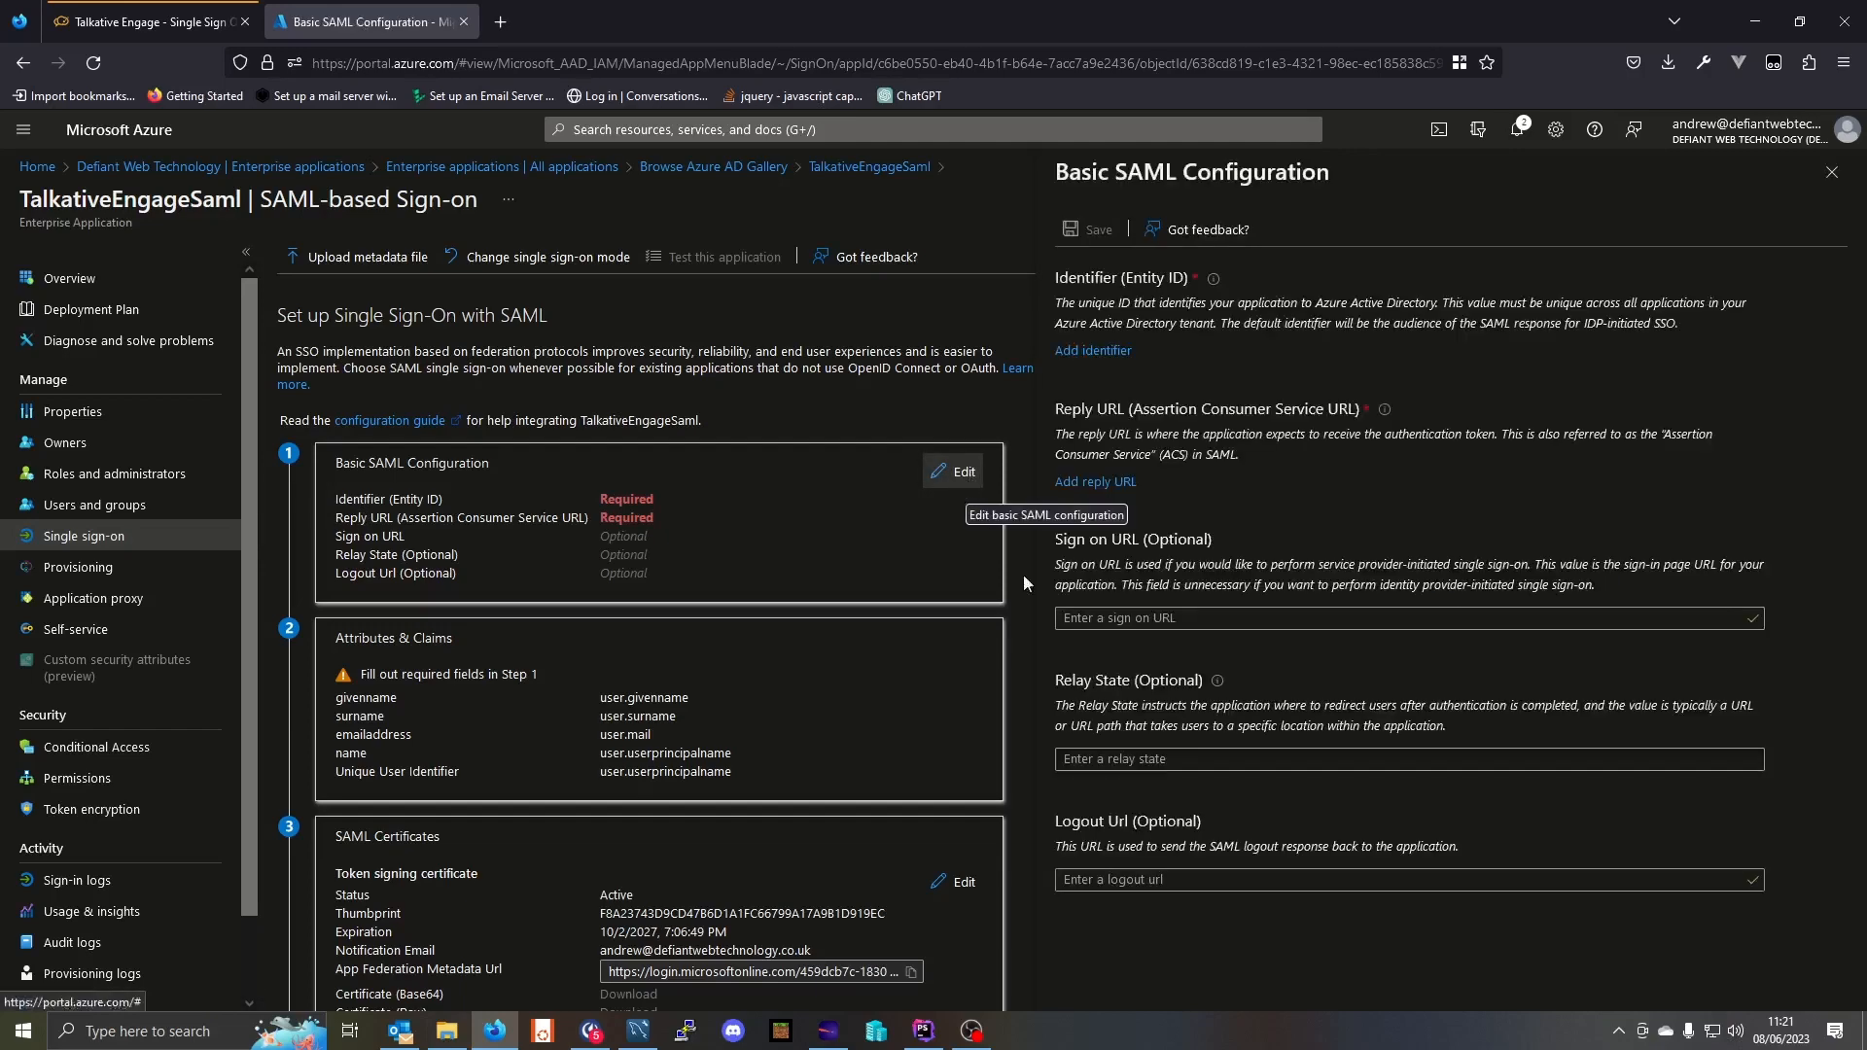
left_click(1109, 352)
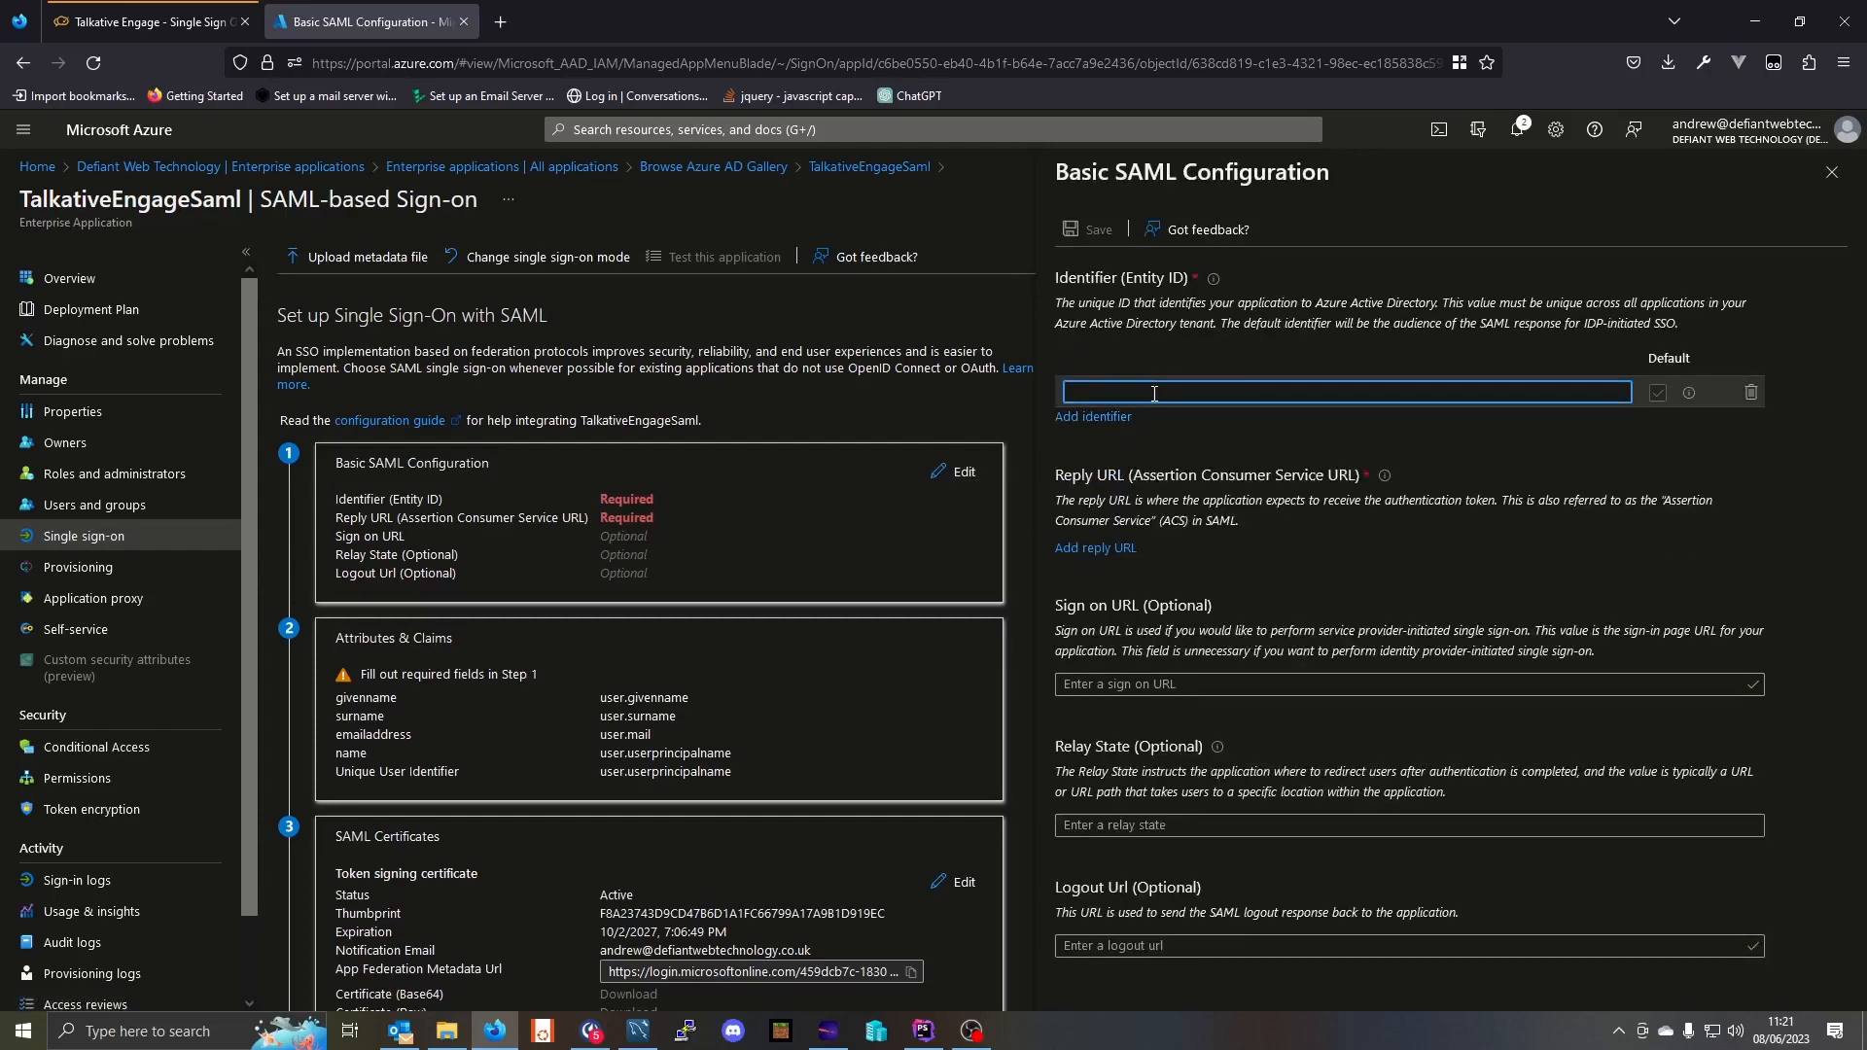
type("https://example.com")
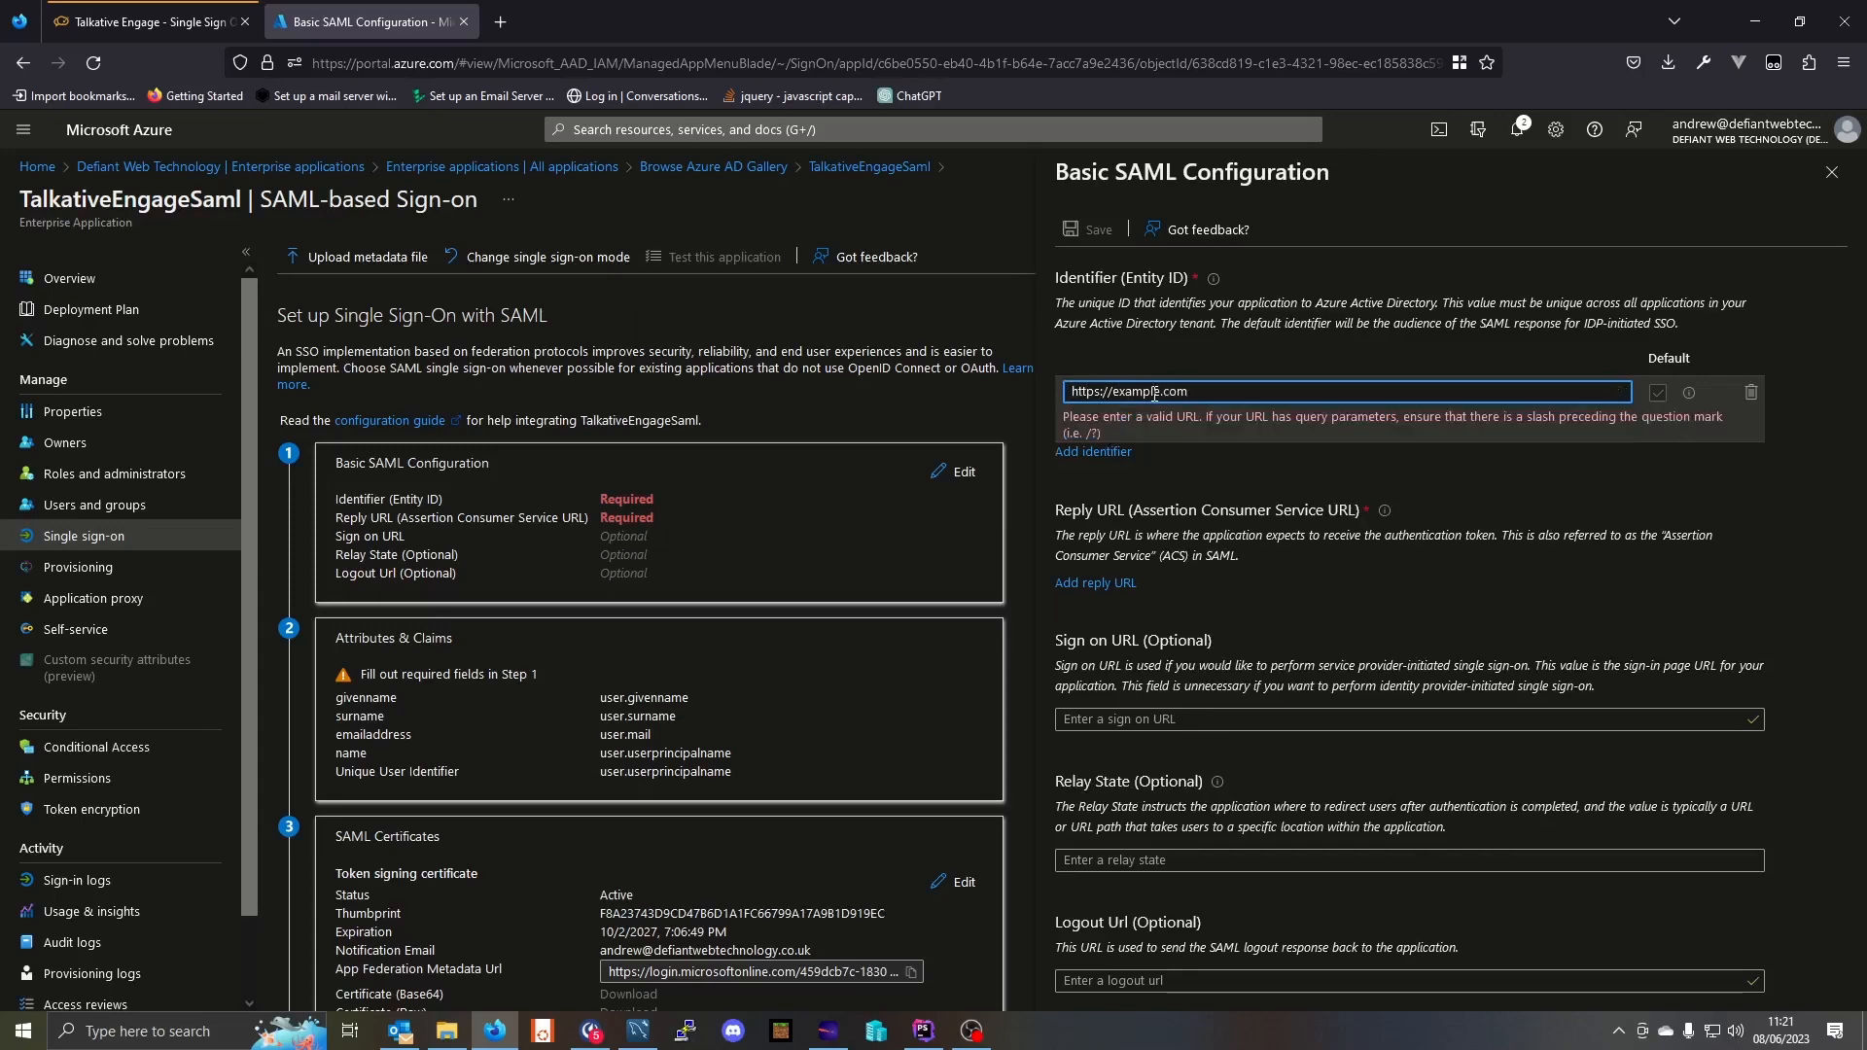
left_click(1120, 548)
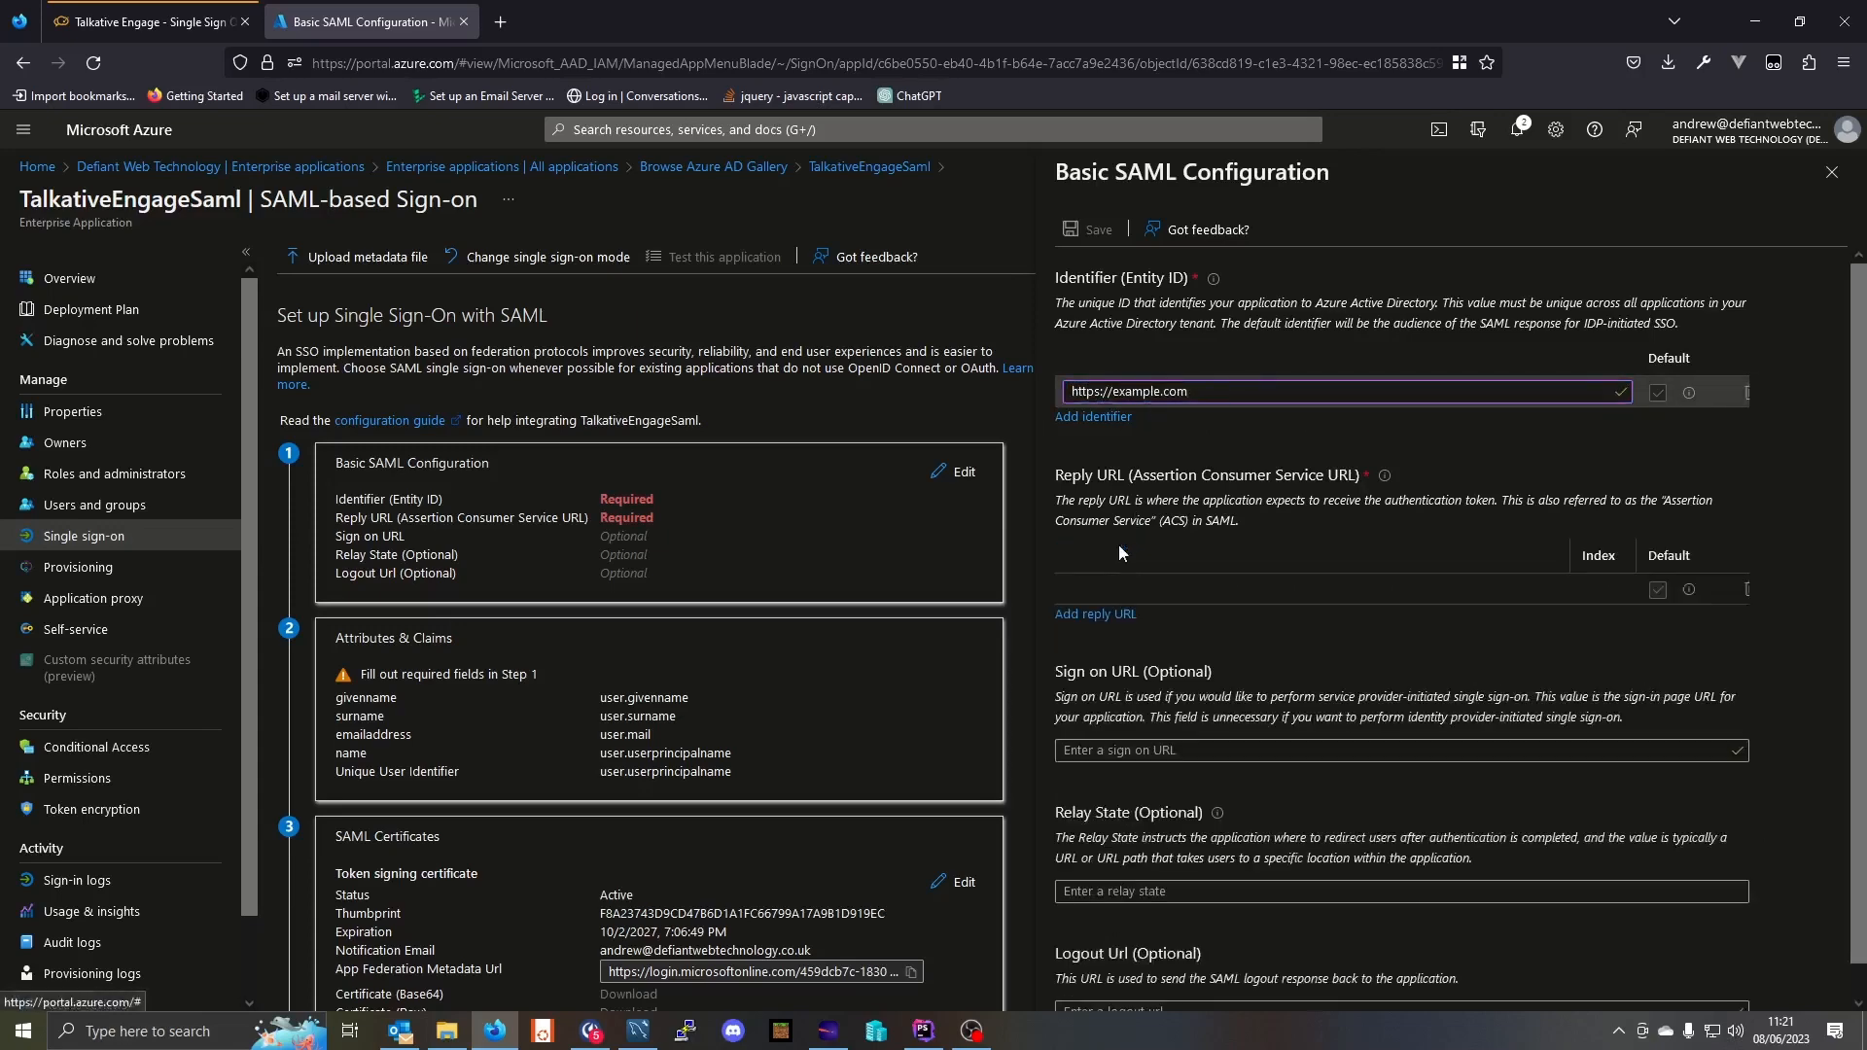
left_click(1134, 579)
type("http")
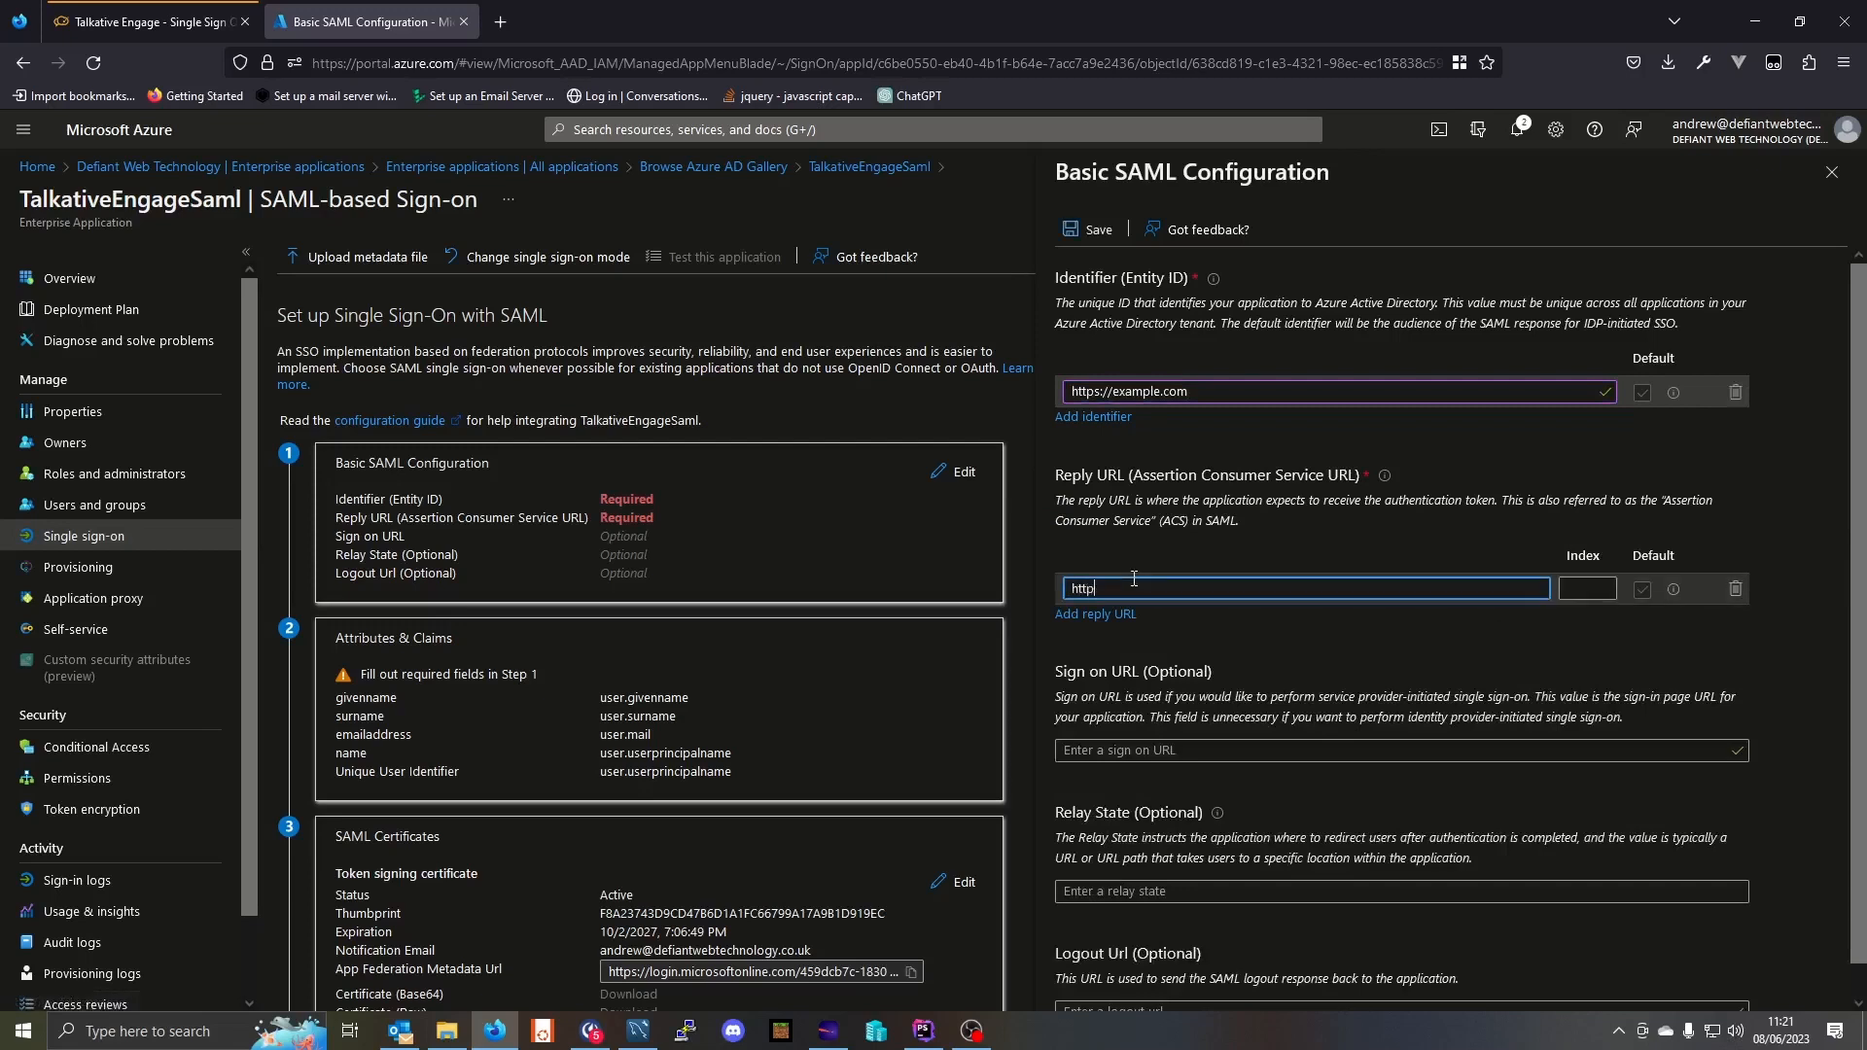
type("s://example.com")
left_click(1241, 547)
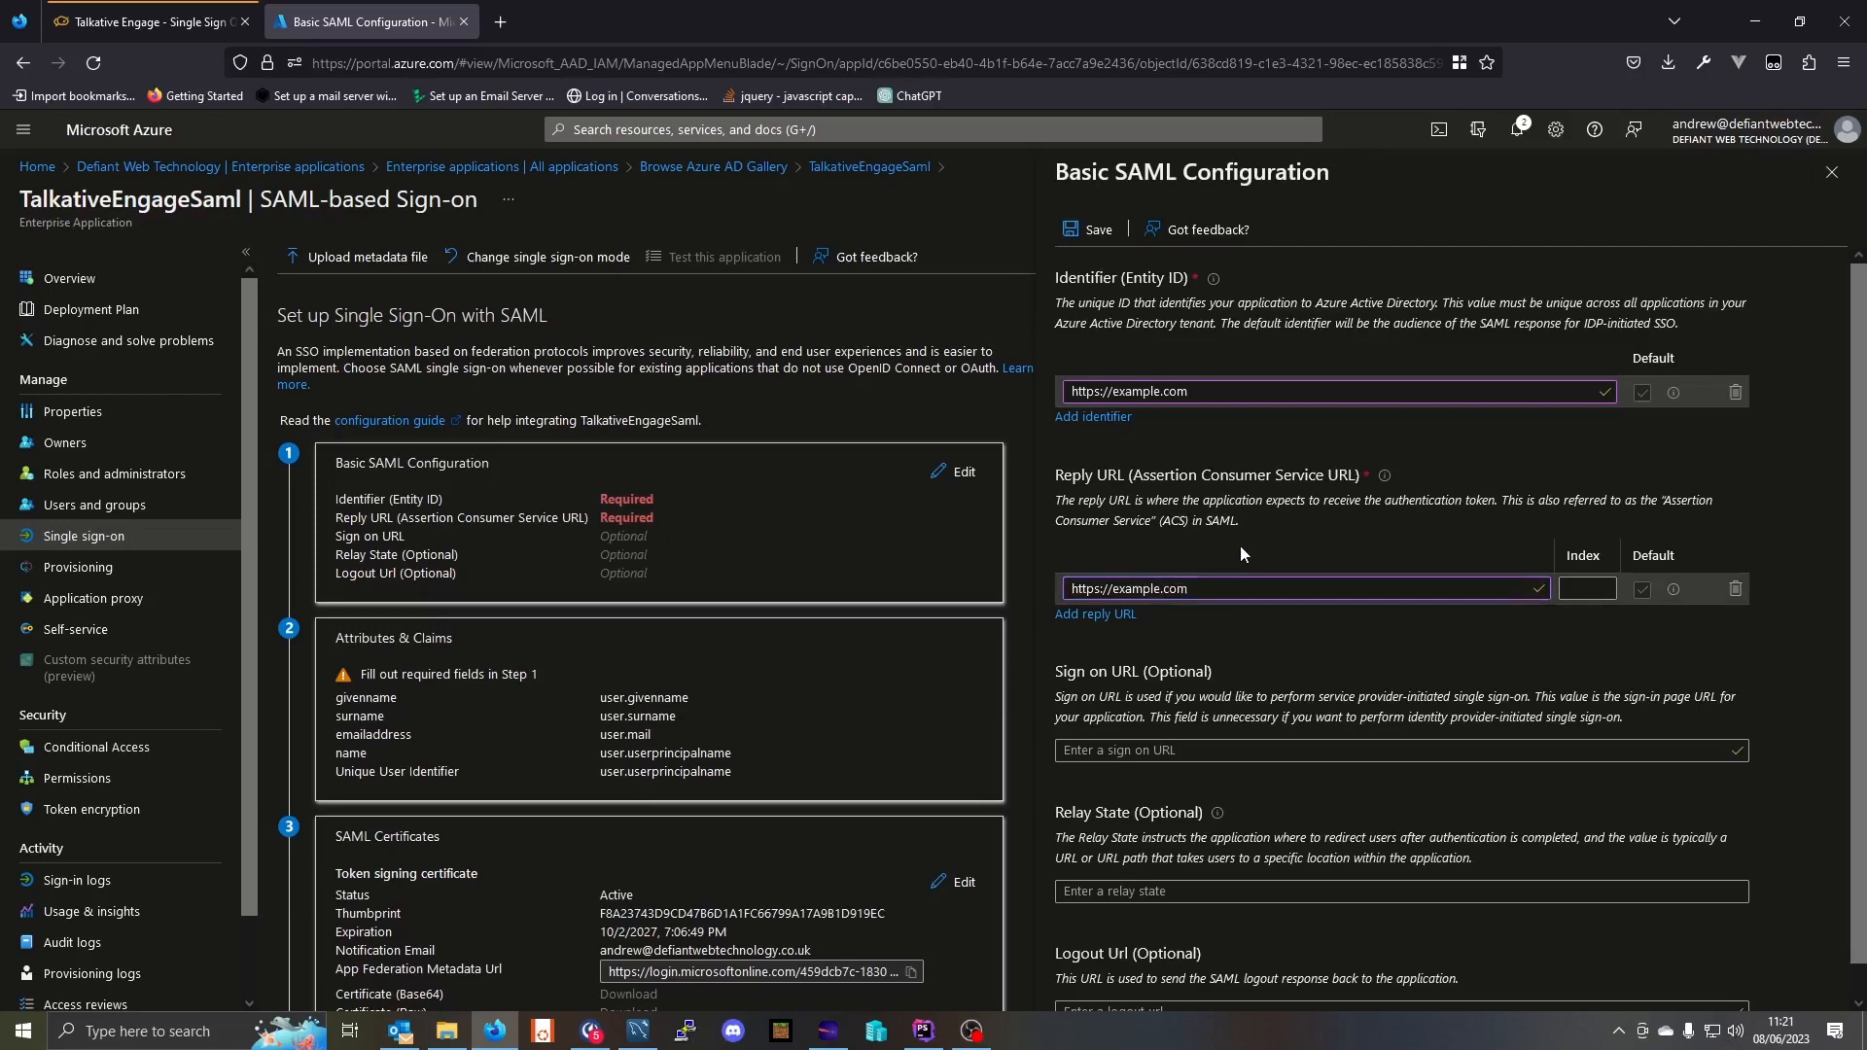
left_click(1097, 226)
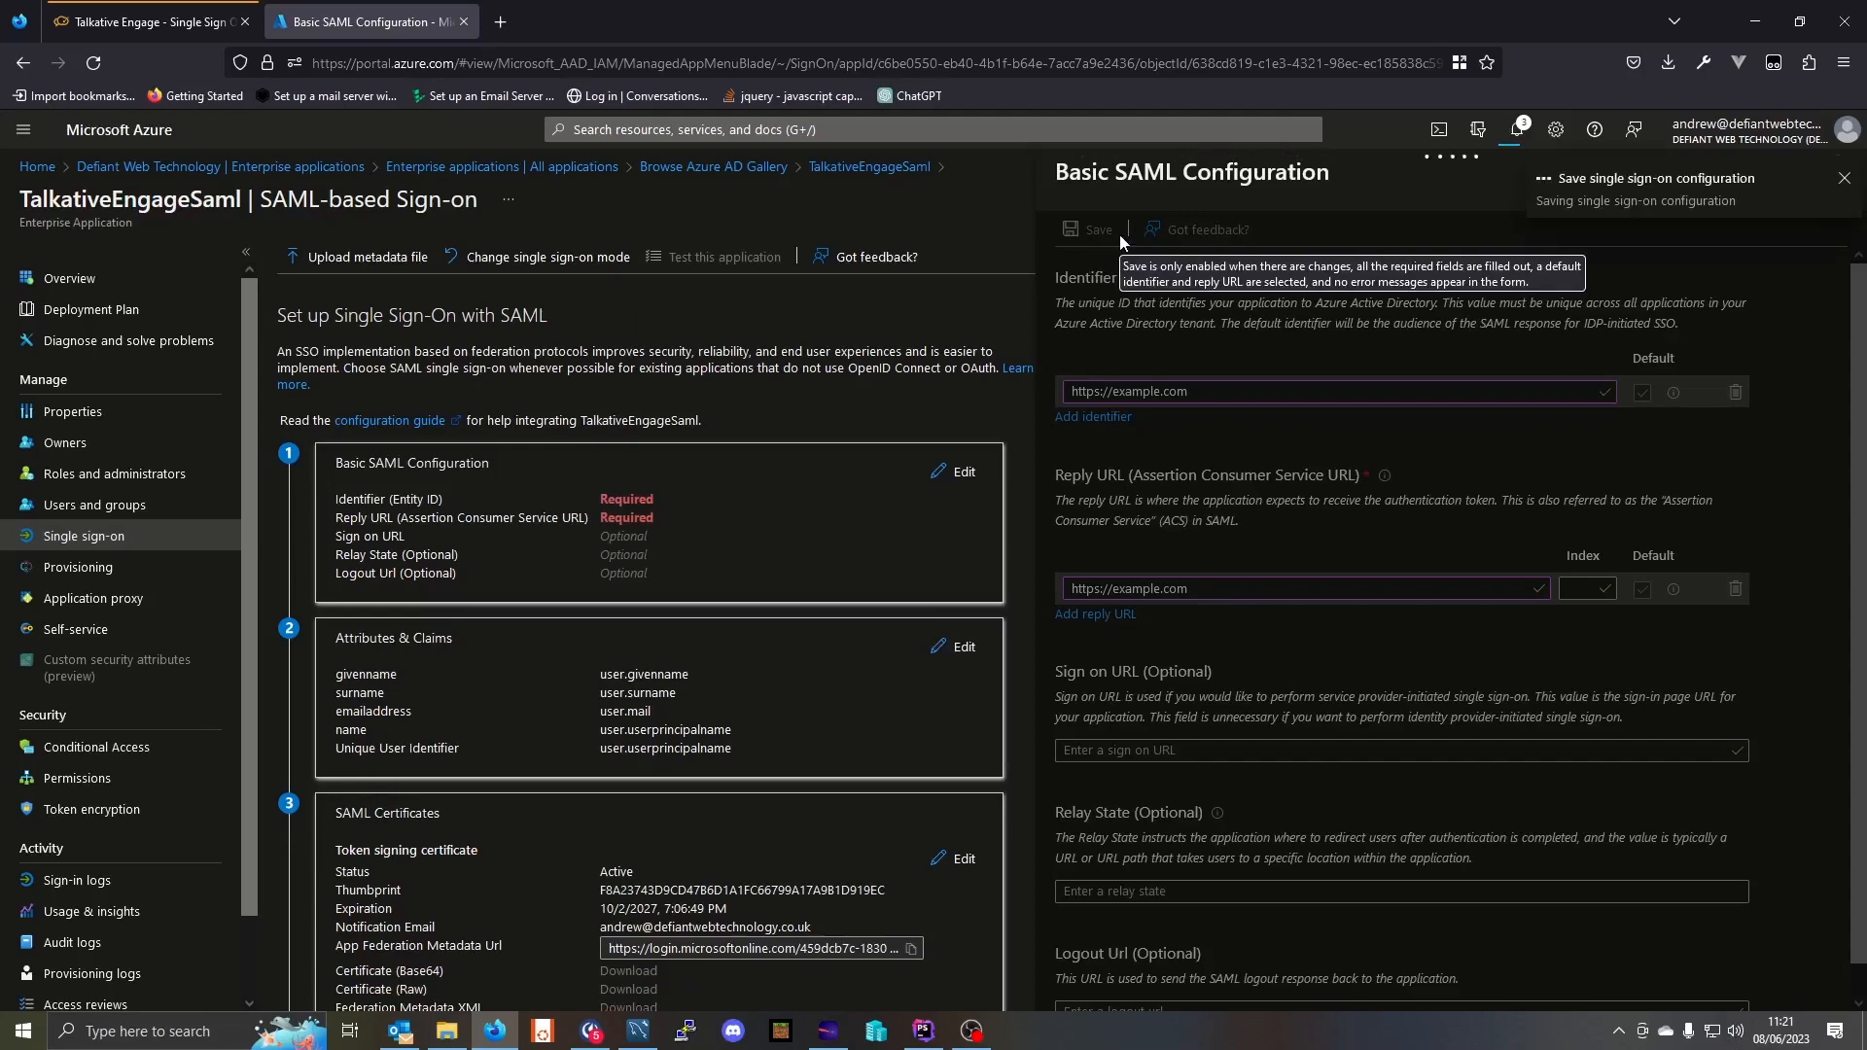
Download the Federation Metadata XML from the application's SAML certificates
scroll(720, 661, "down", 4)
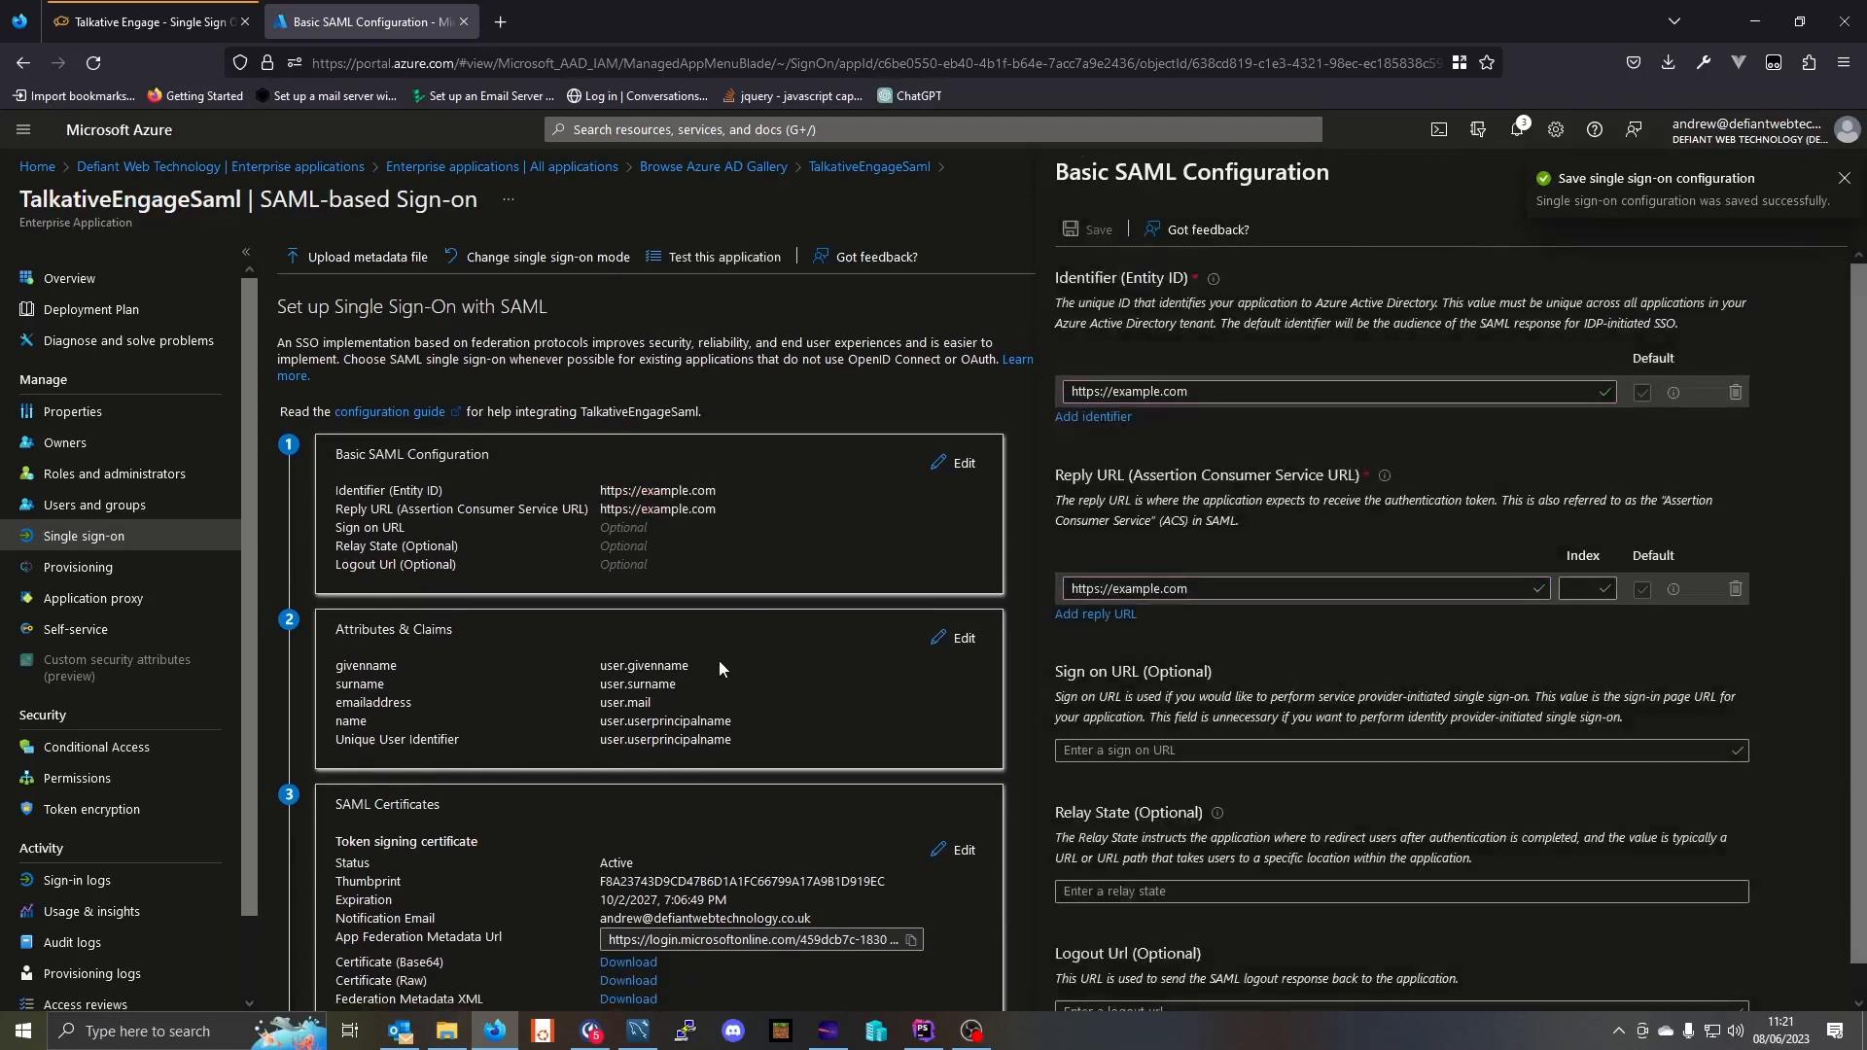
scroll(647, 453, "up", 3)
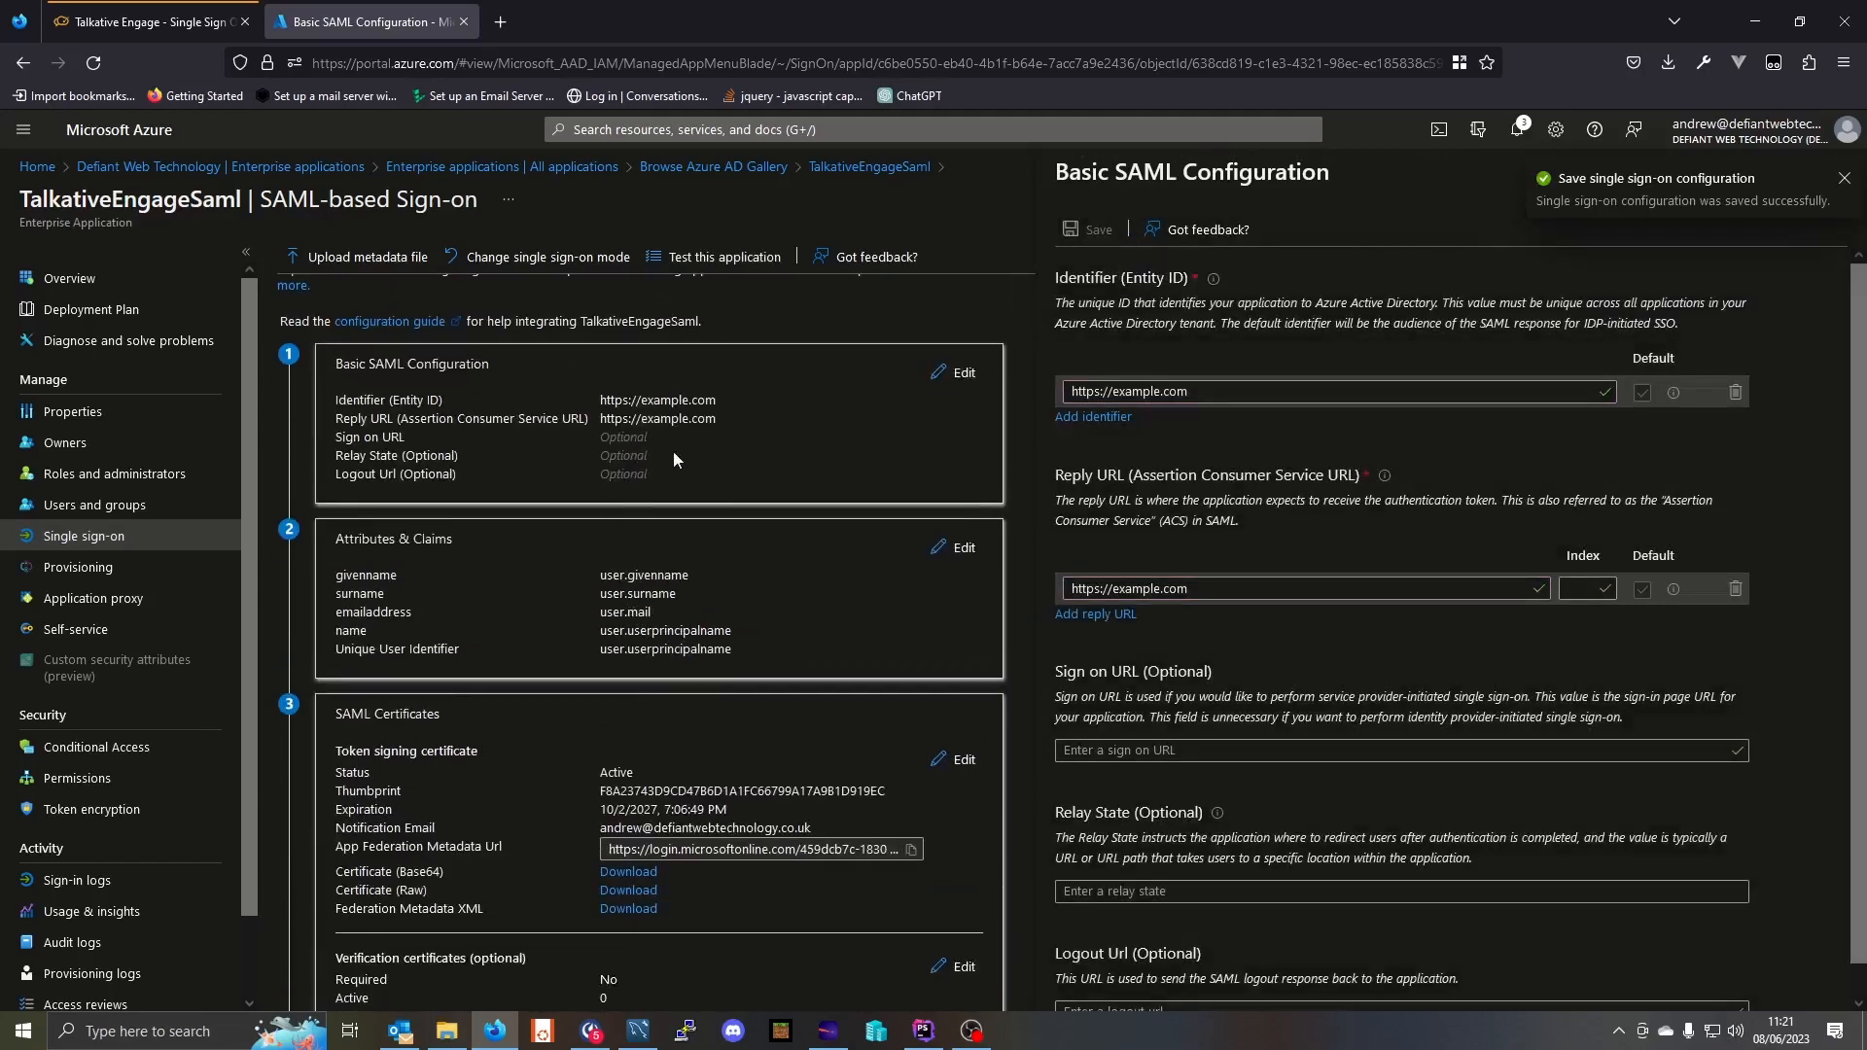
scroll(673, 451, "down", 4)
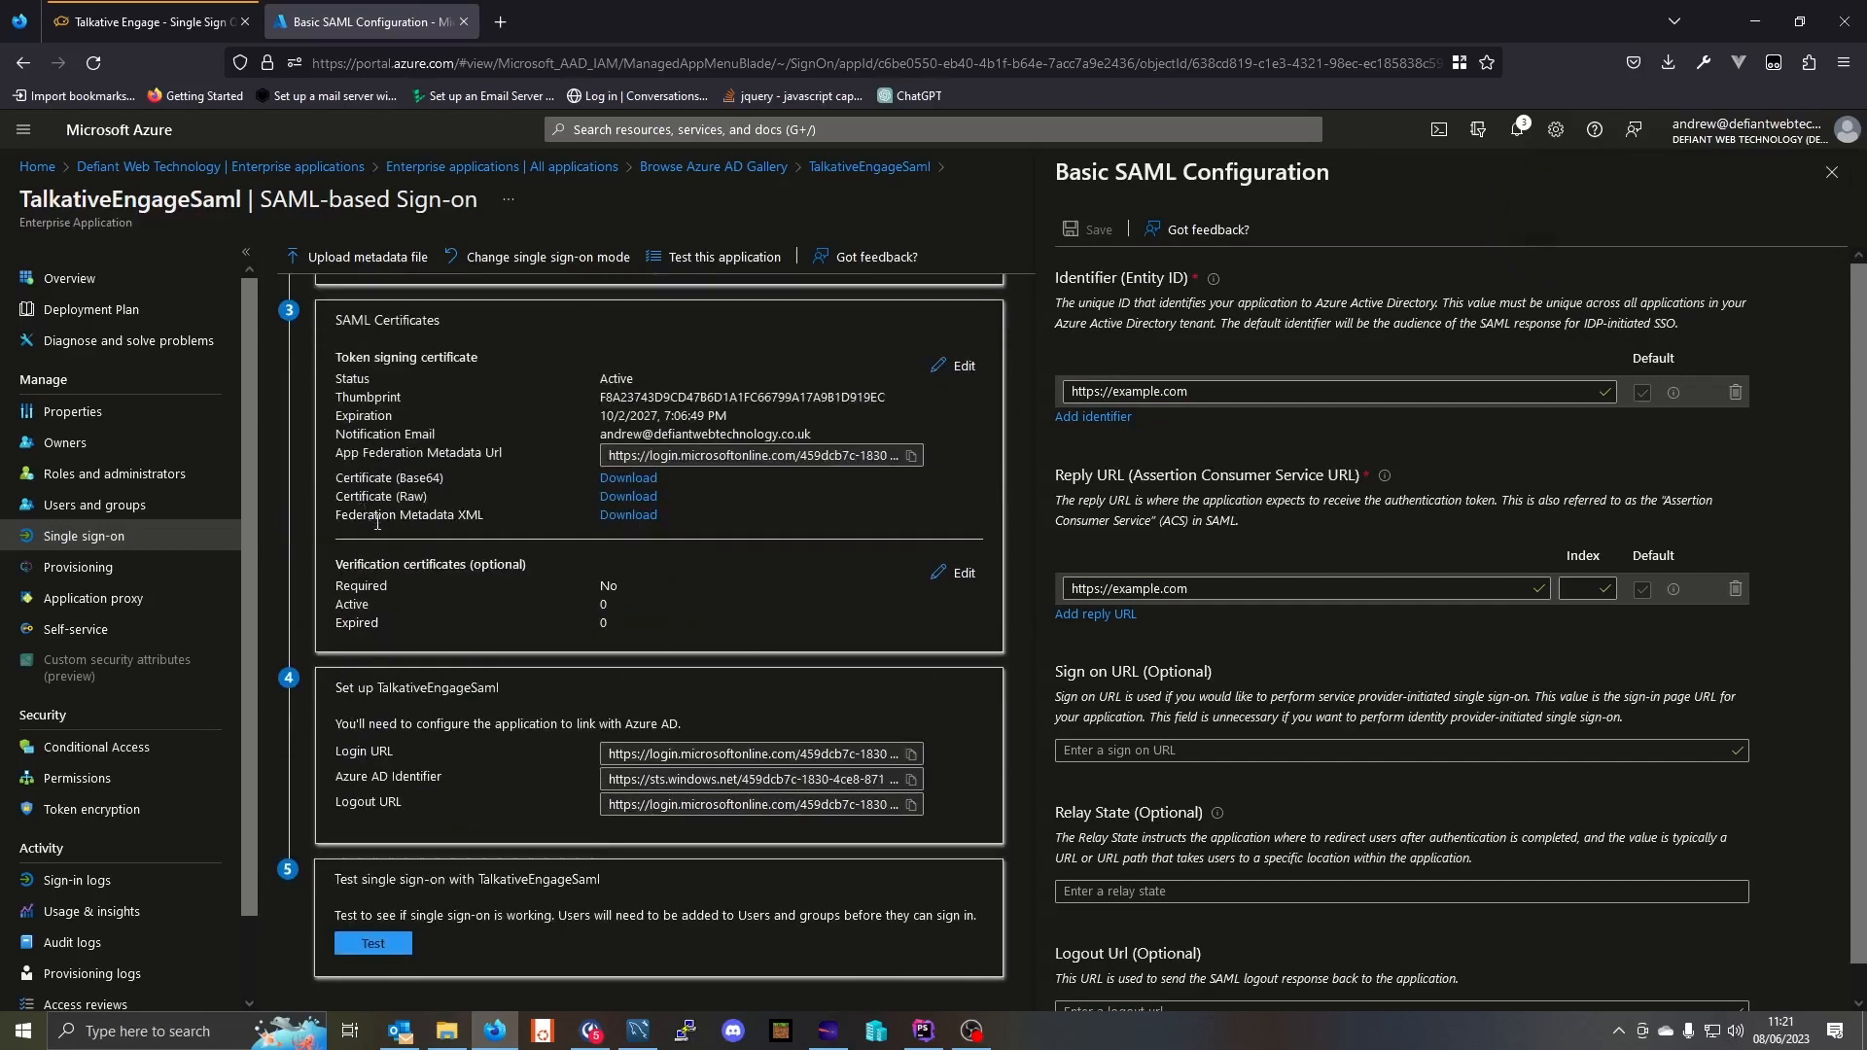
left_click(615, 521)
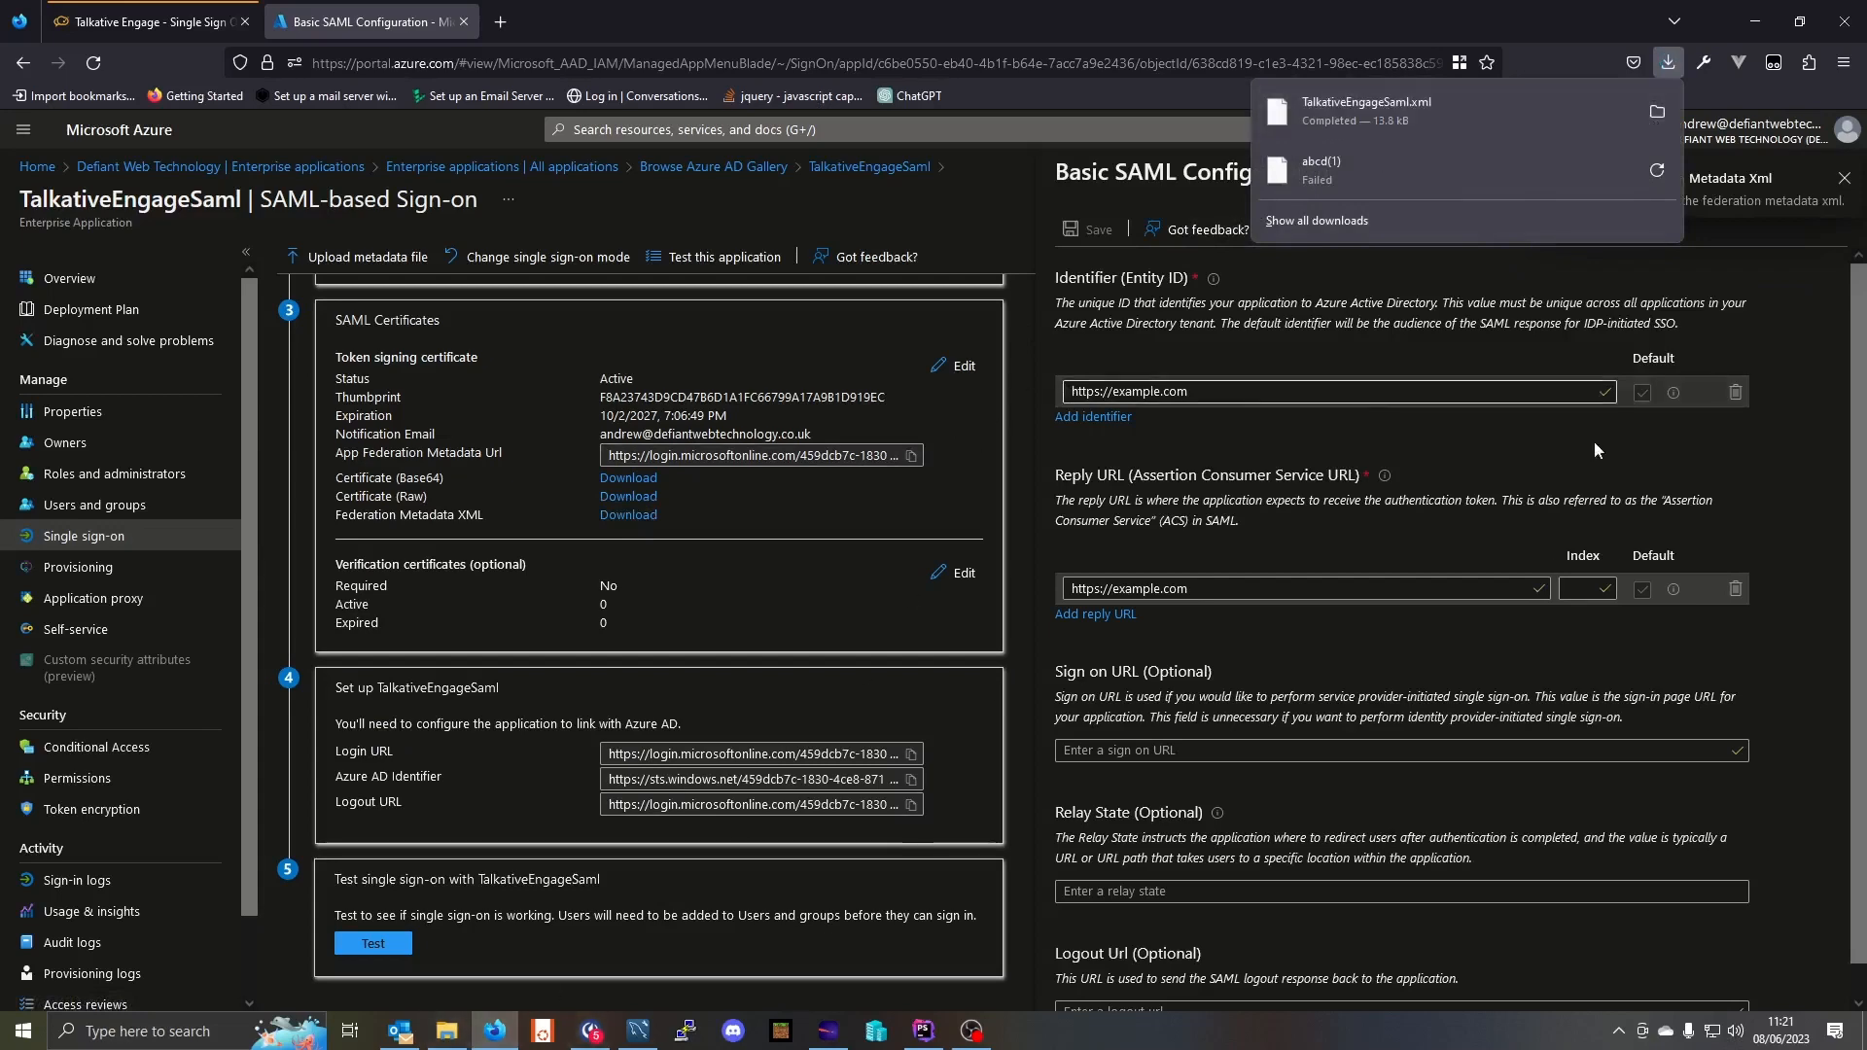
Switch to Talkative Engage, attach TalkativeEngageSaml.xml as the federated metadata file, and set up the single sign-on provider
left_click(105, 34)
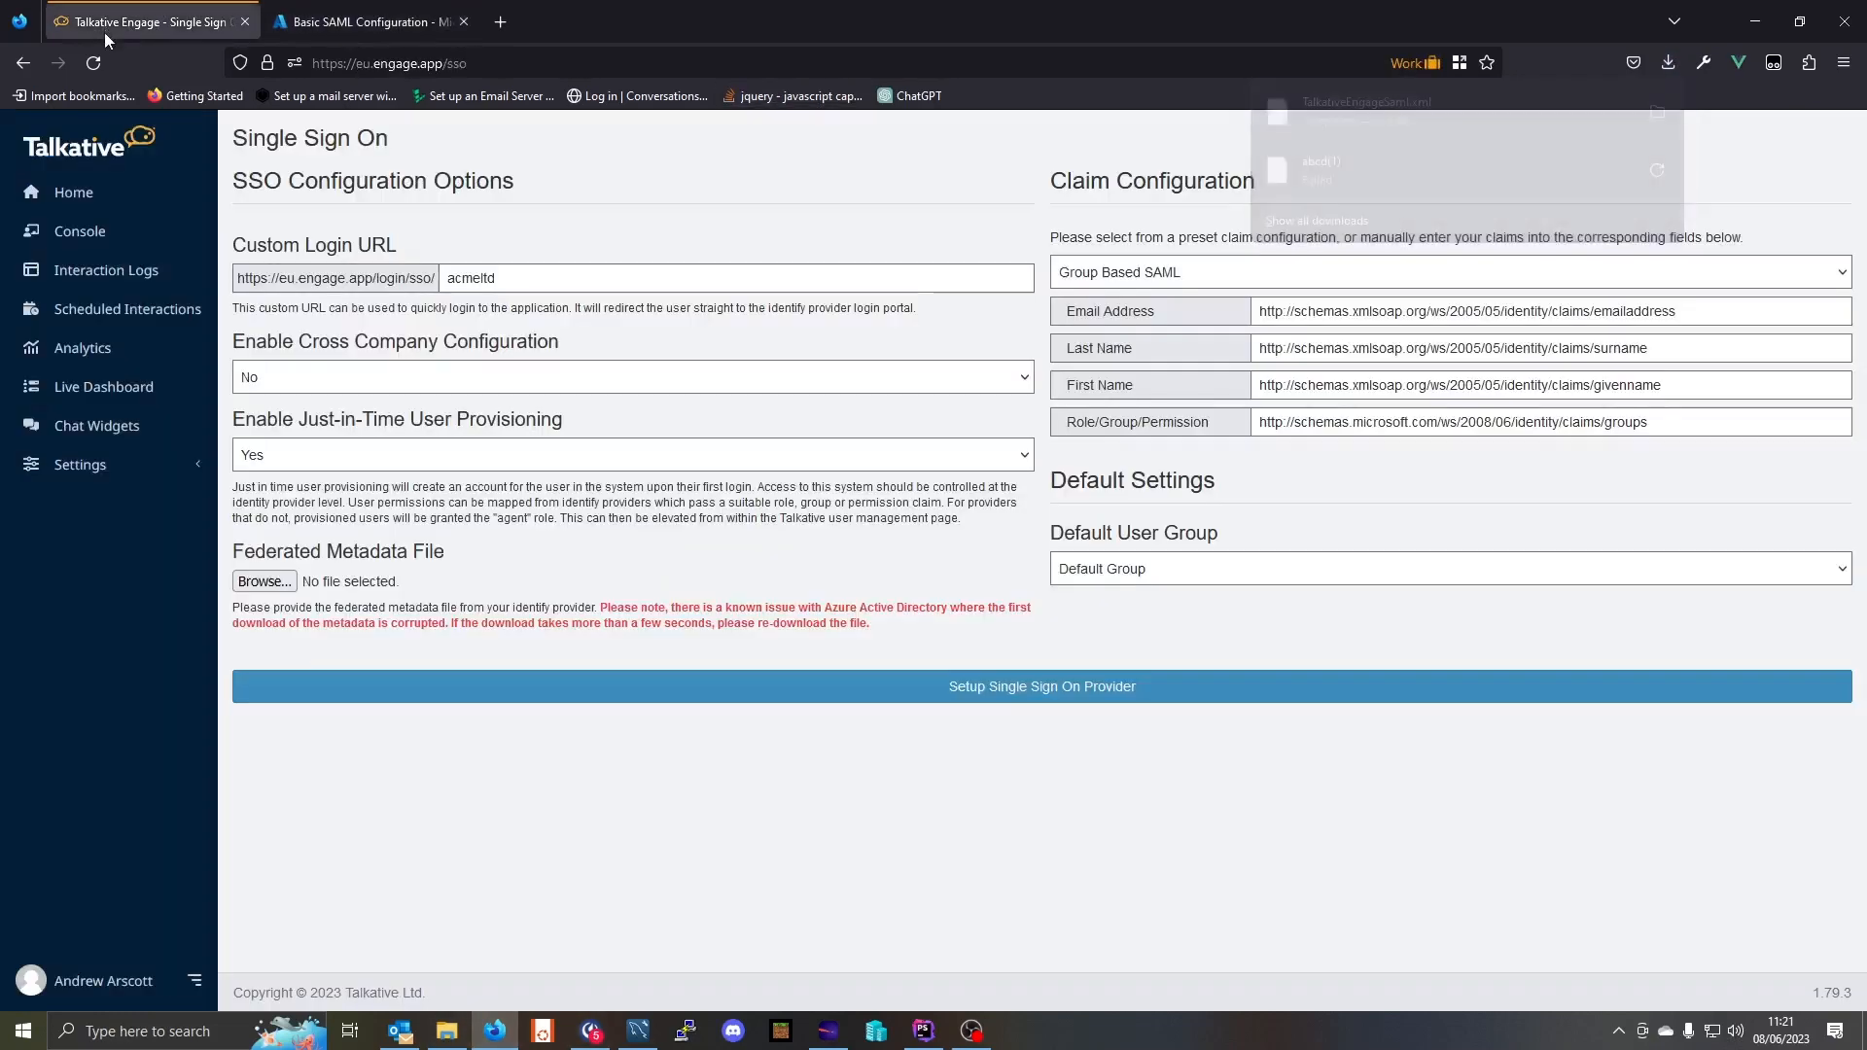
left_click(263, 581)
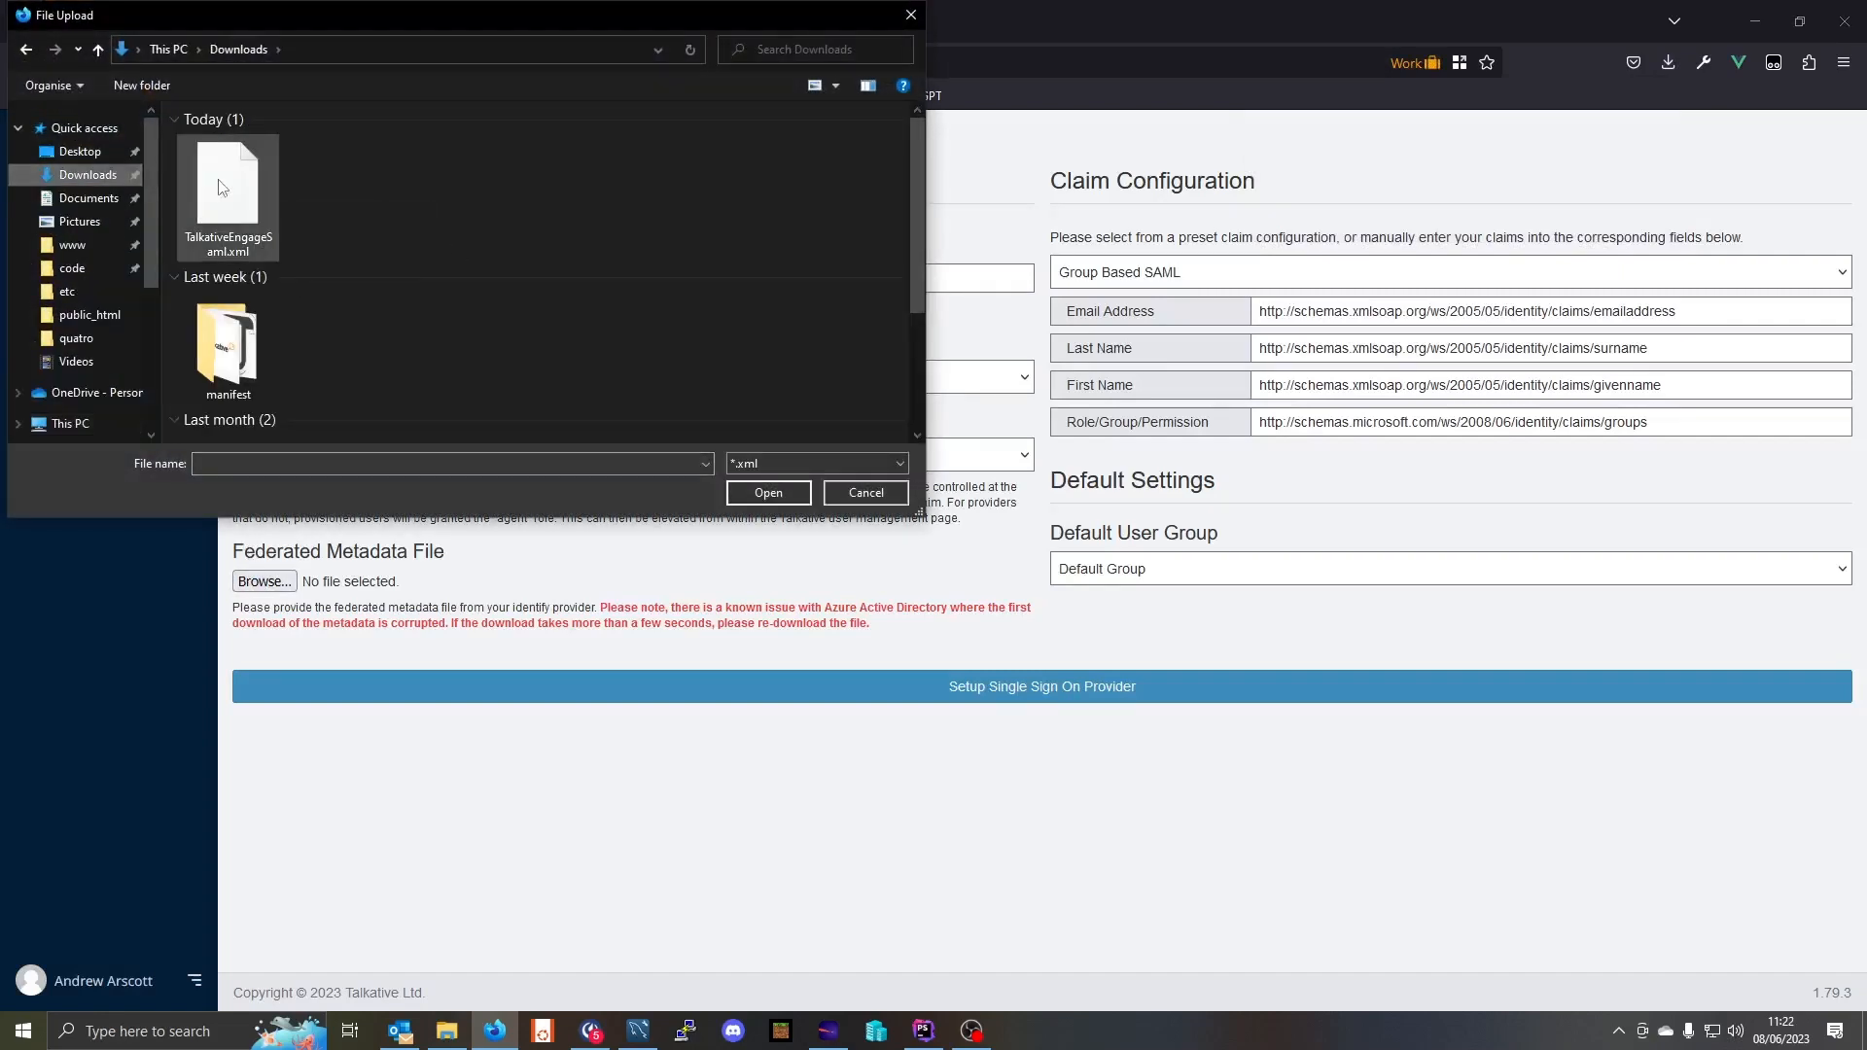
double_click(222, 186)
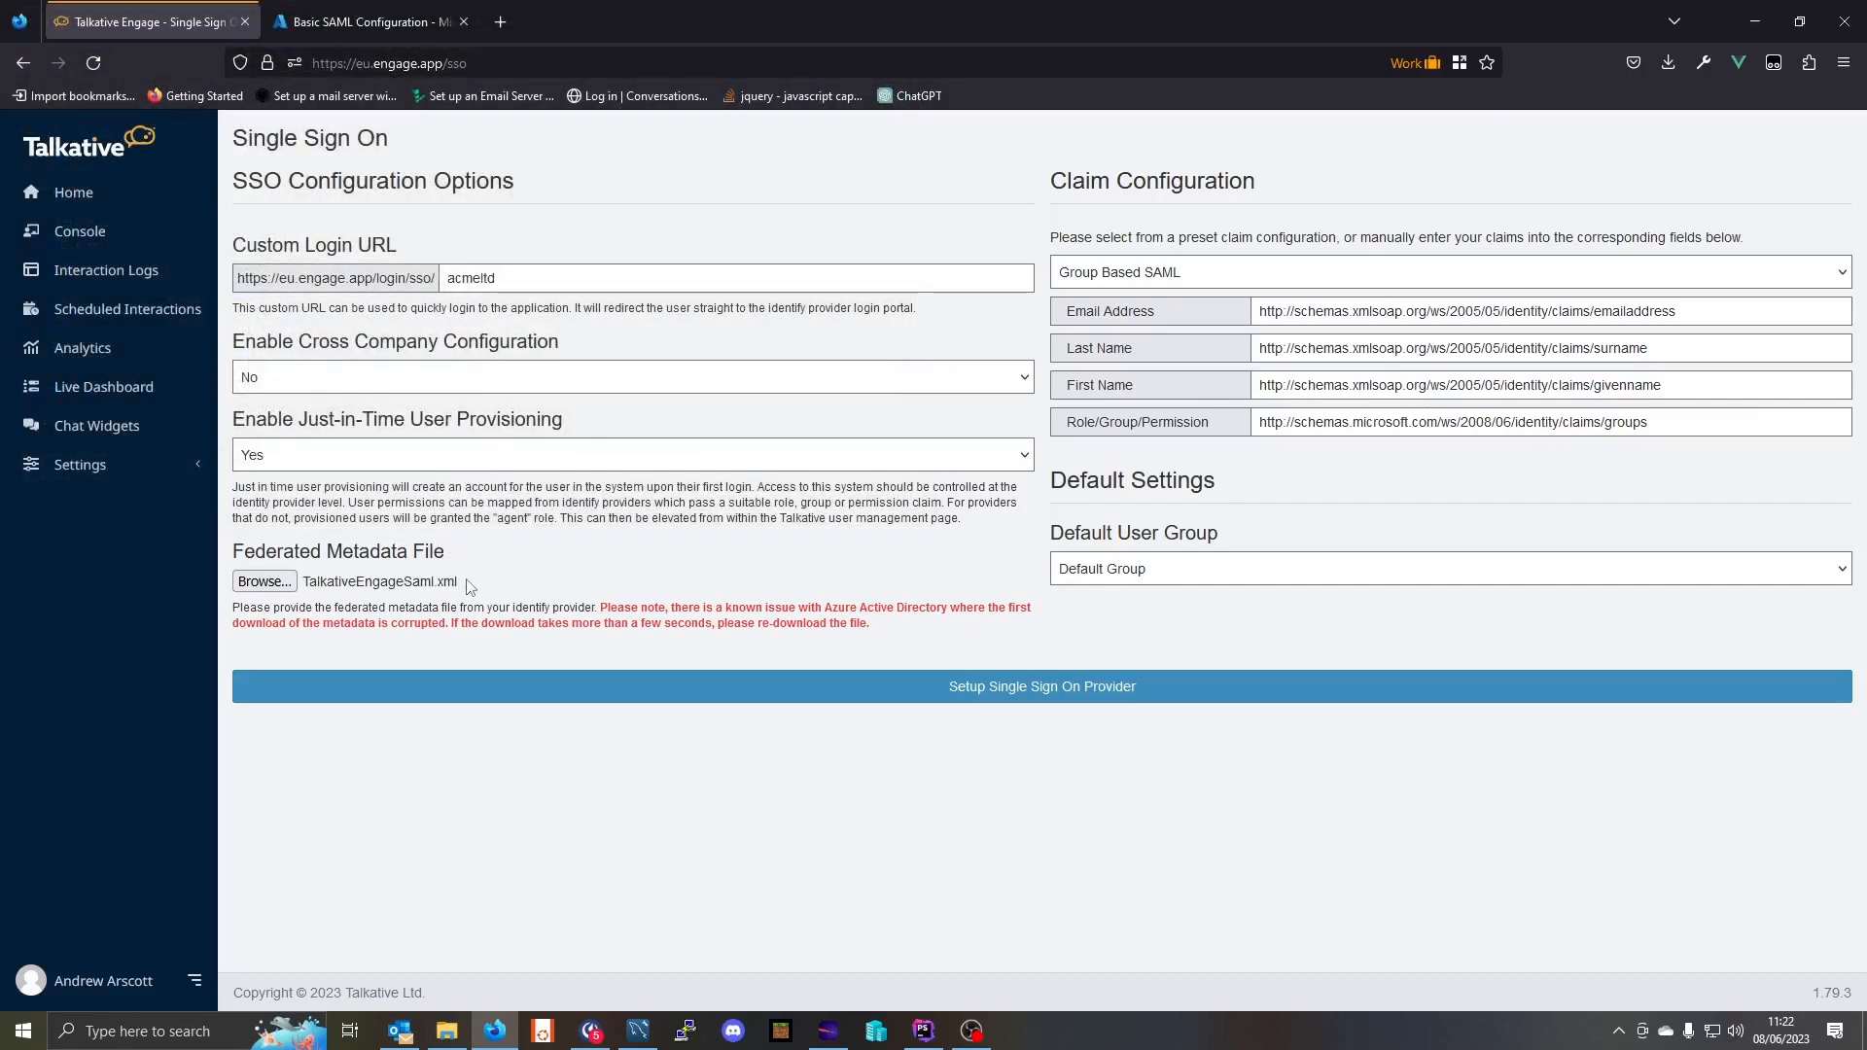
left_click(1082, 688)
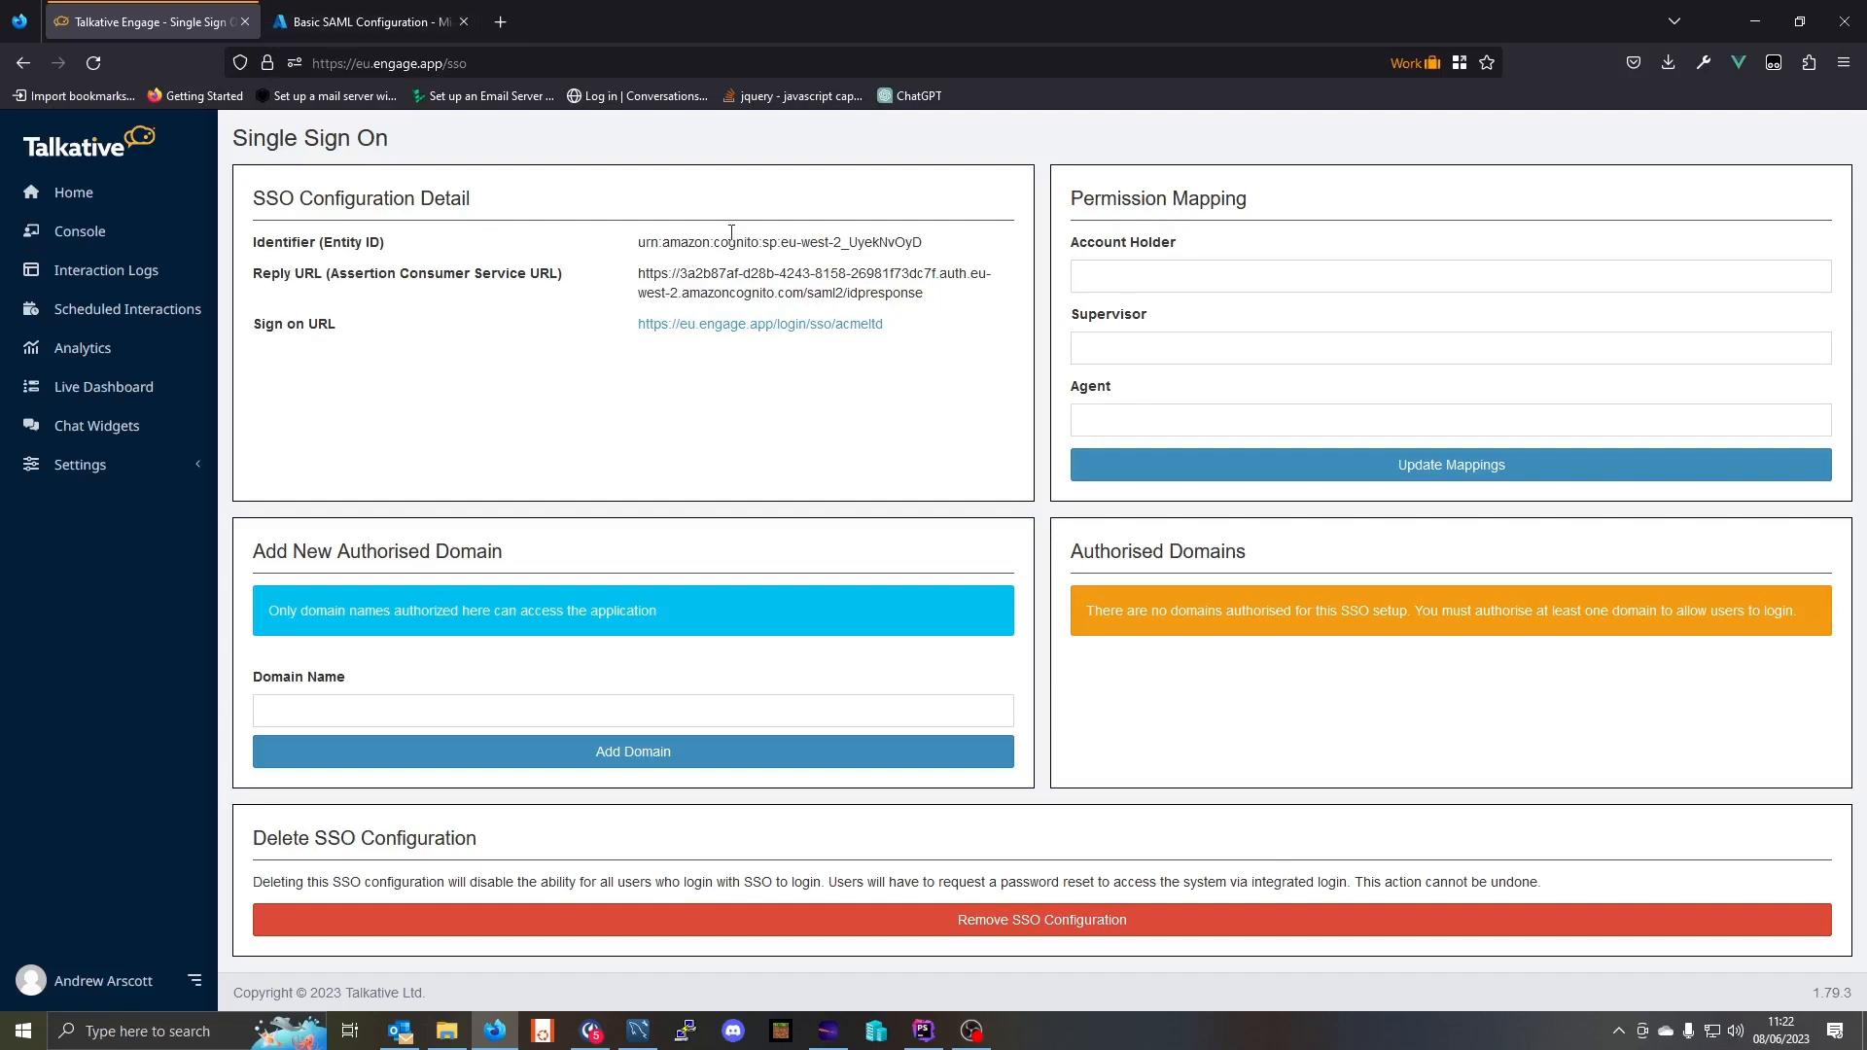
Copy the Identifier (Entity ID) from Talkative's SSO configuration detail and replace the placeholder identifier in Azure's basic SAML configuration with it
left_click(418, 25)
scroll(883, 489, "up", 5)
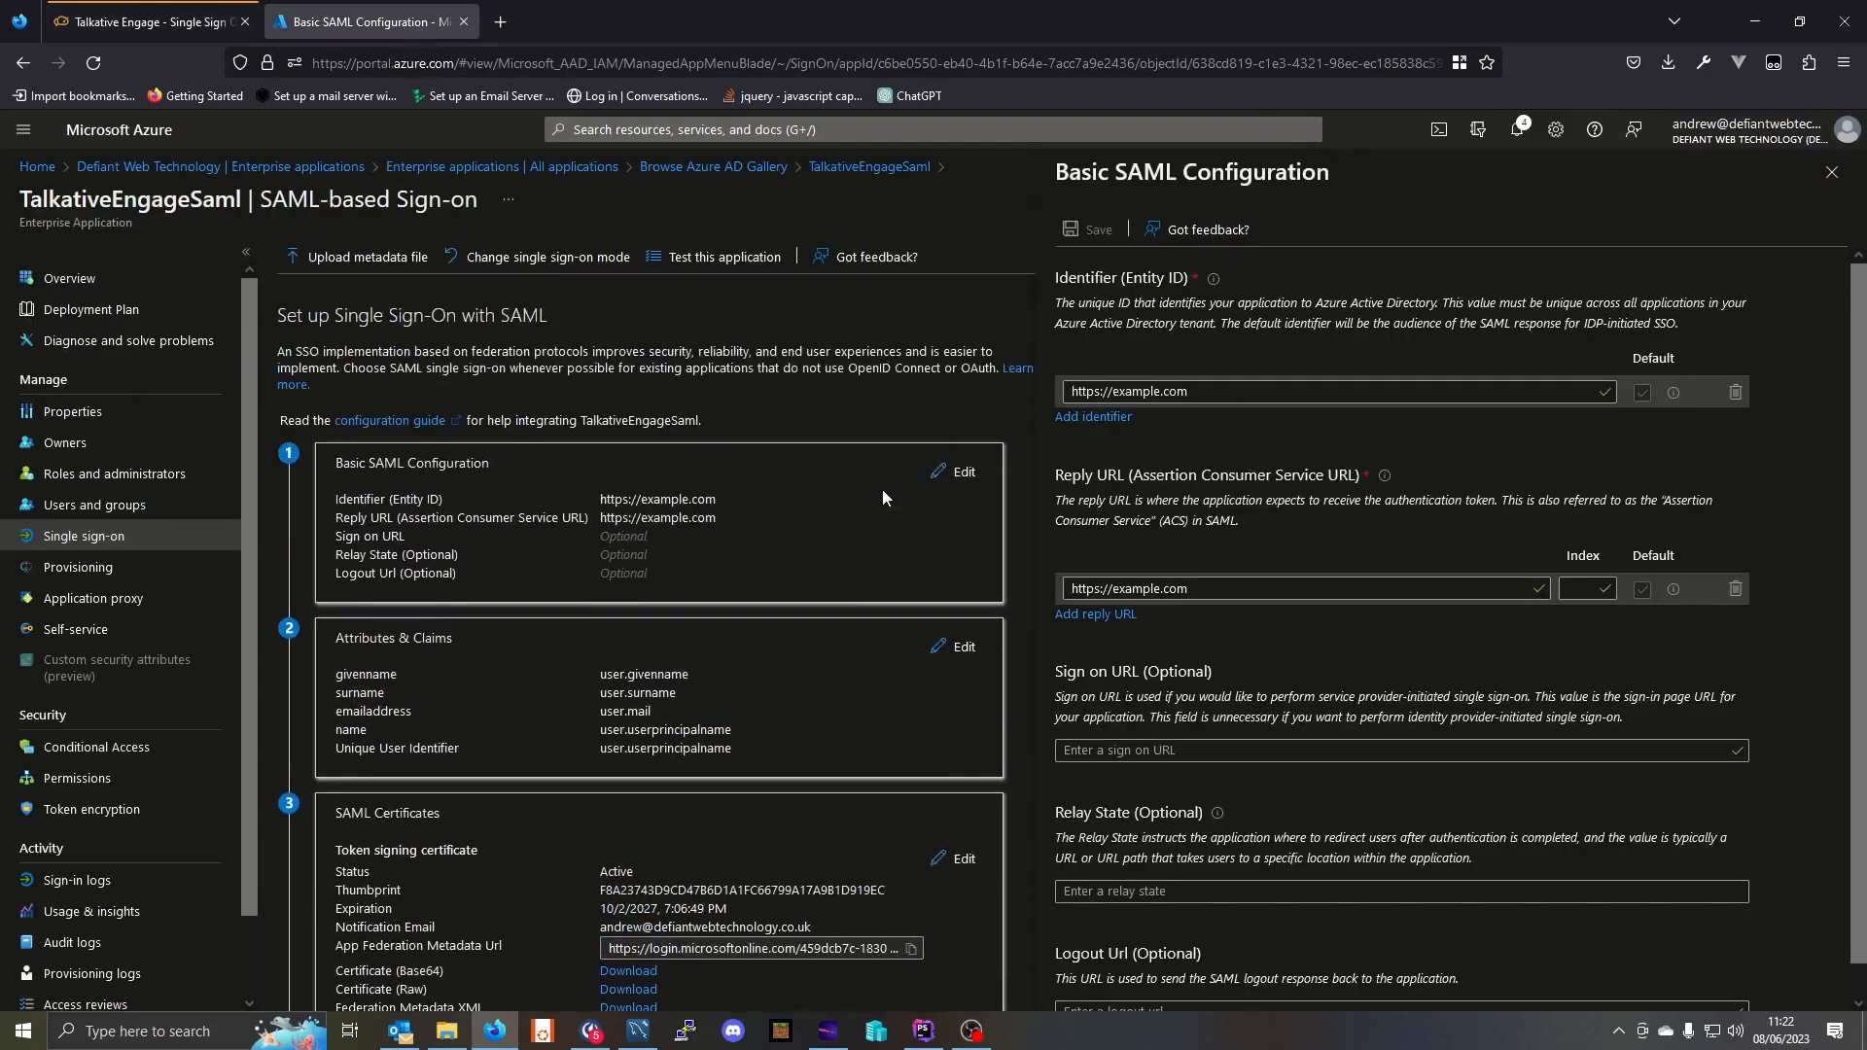
left_click(976, 486)
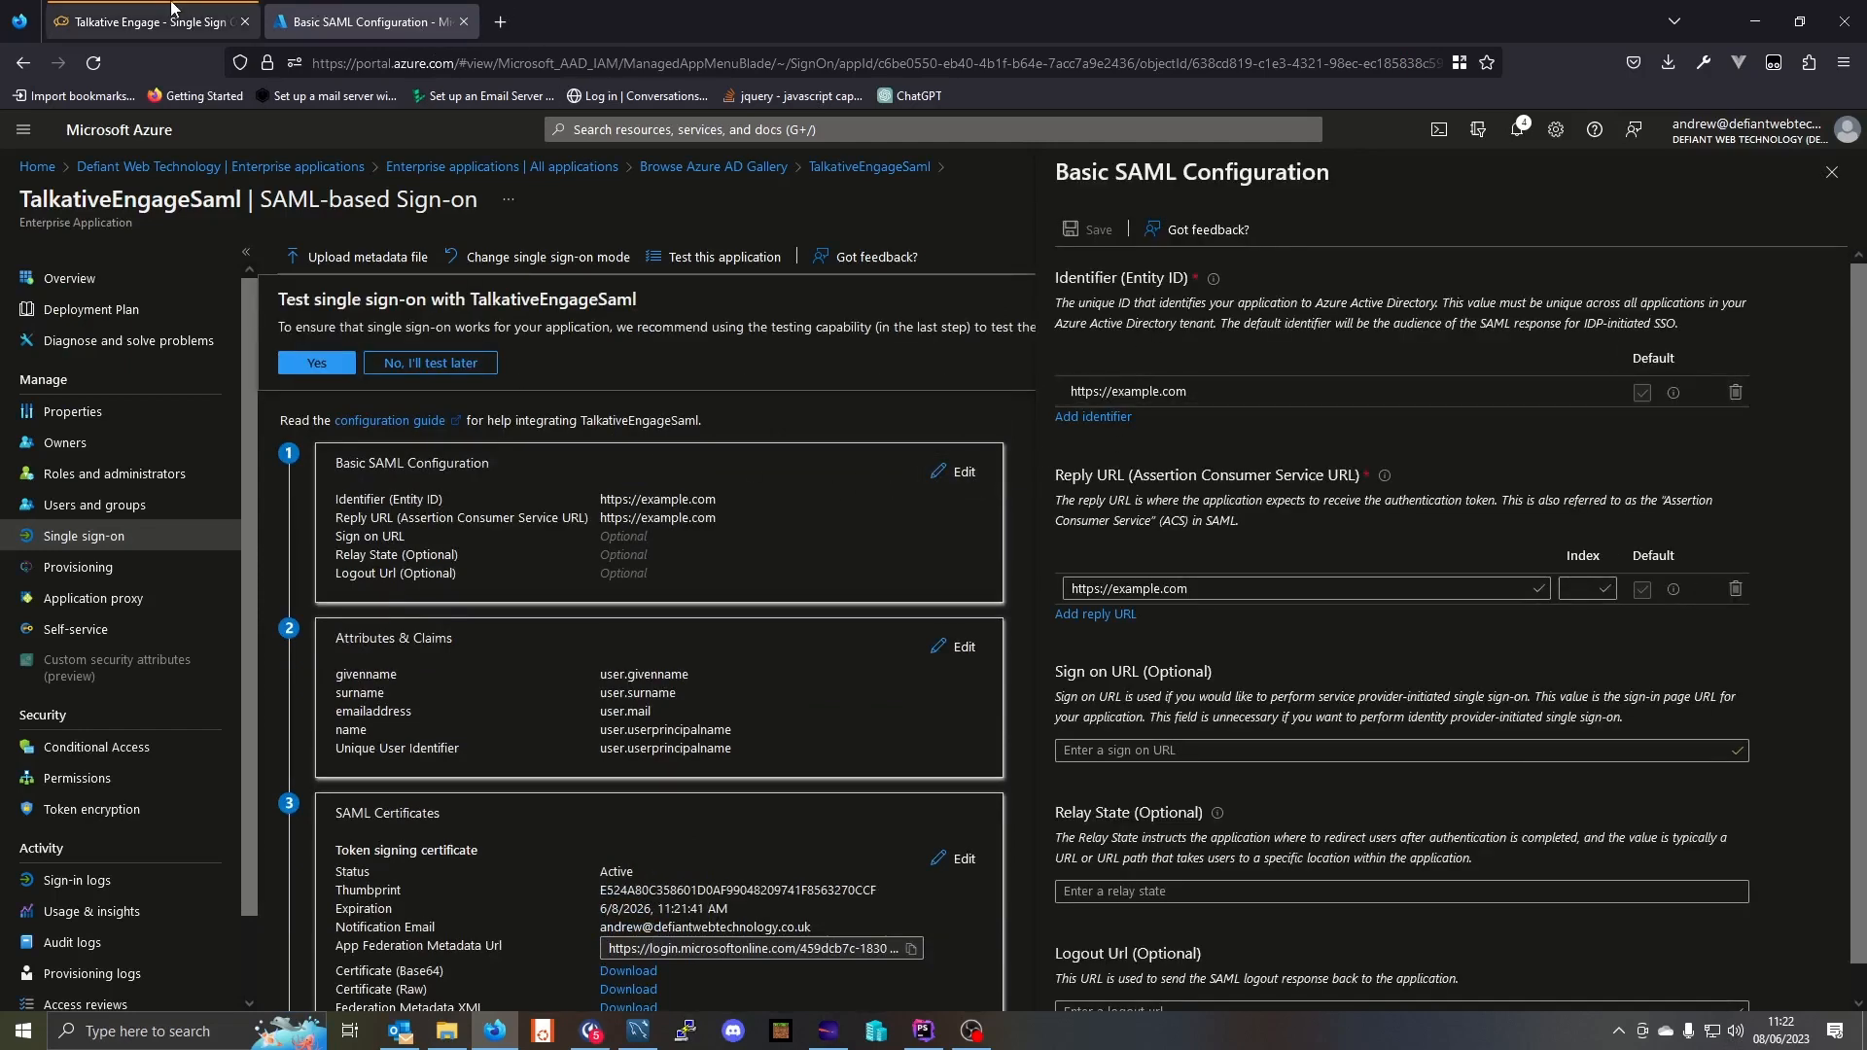
left_click(146, 22)
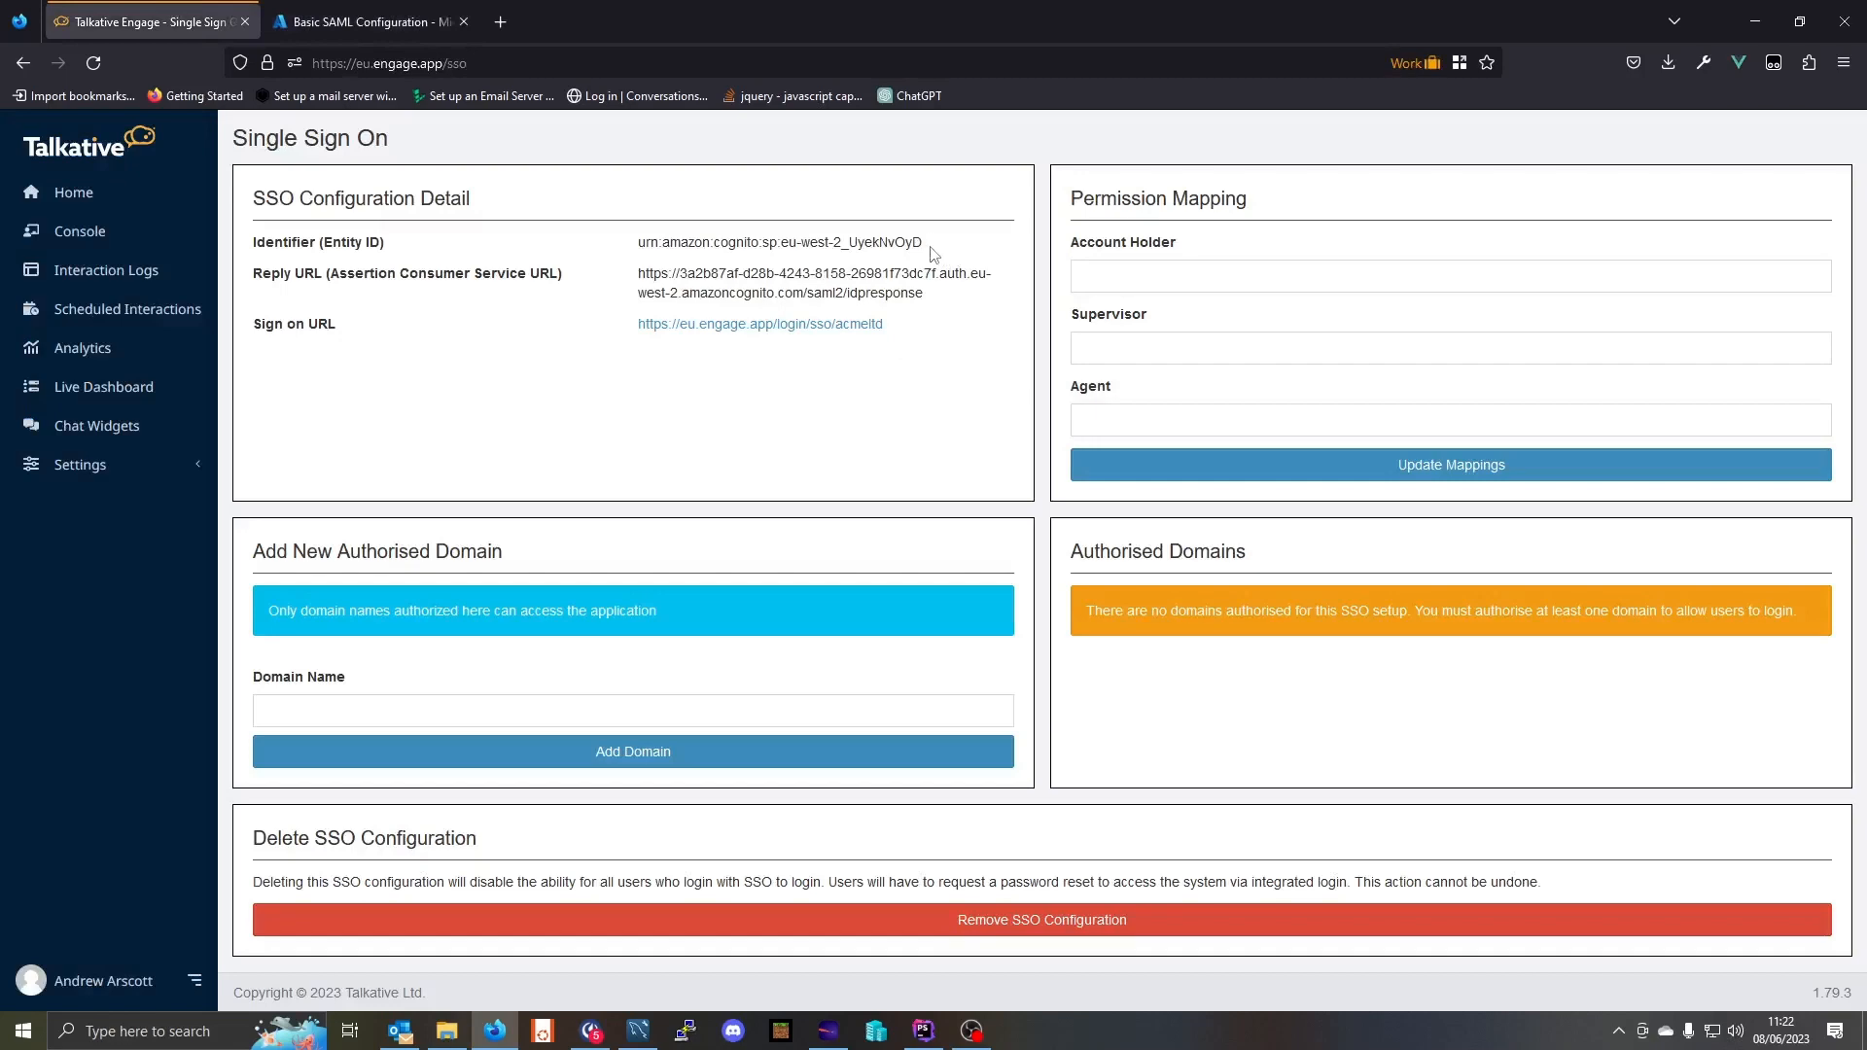
triple_click(868, 245)
key("ctrl+c")
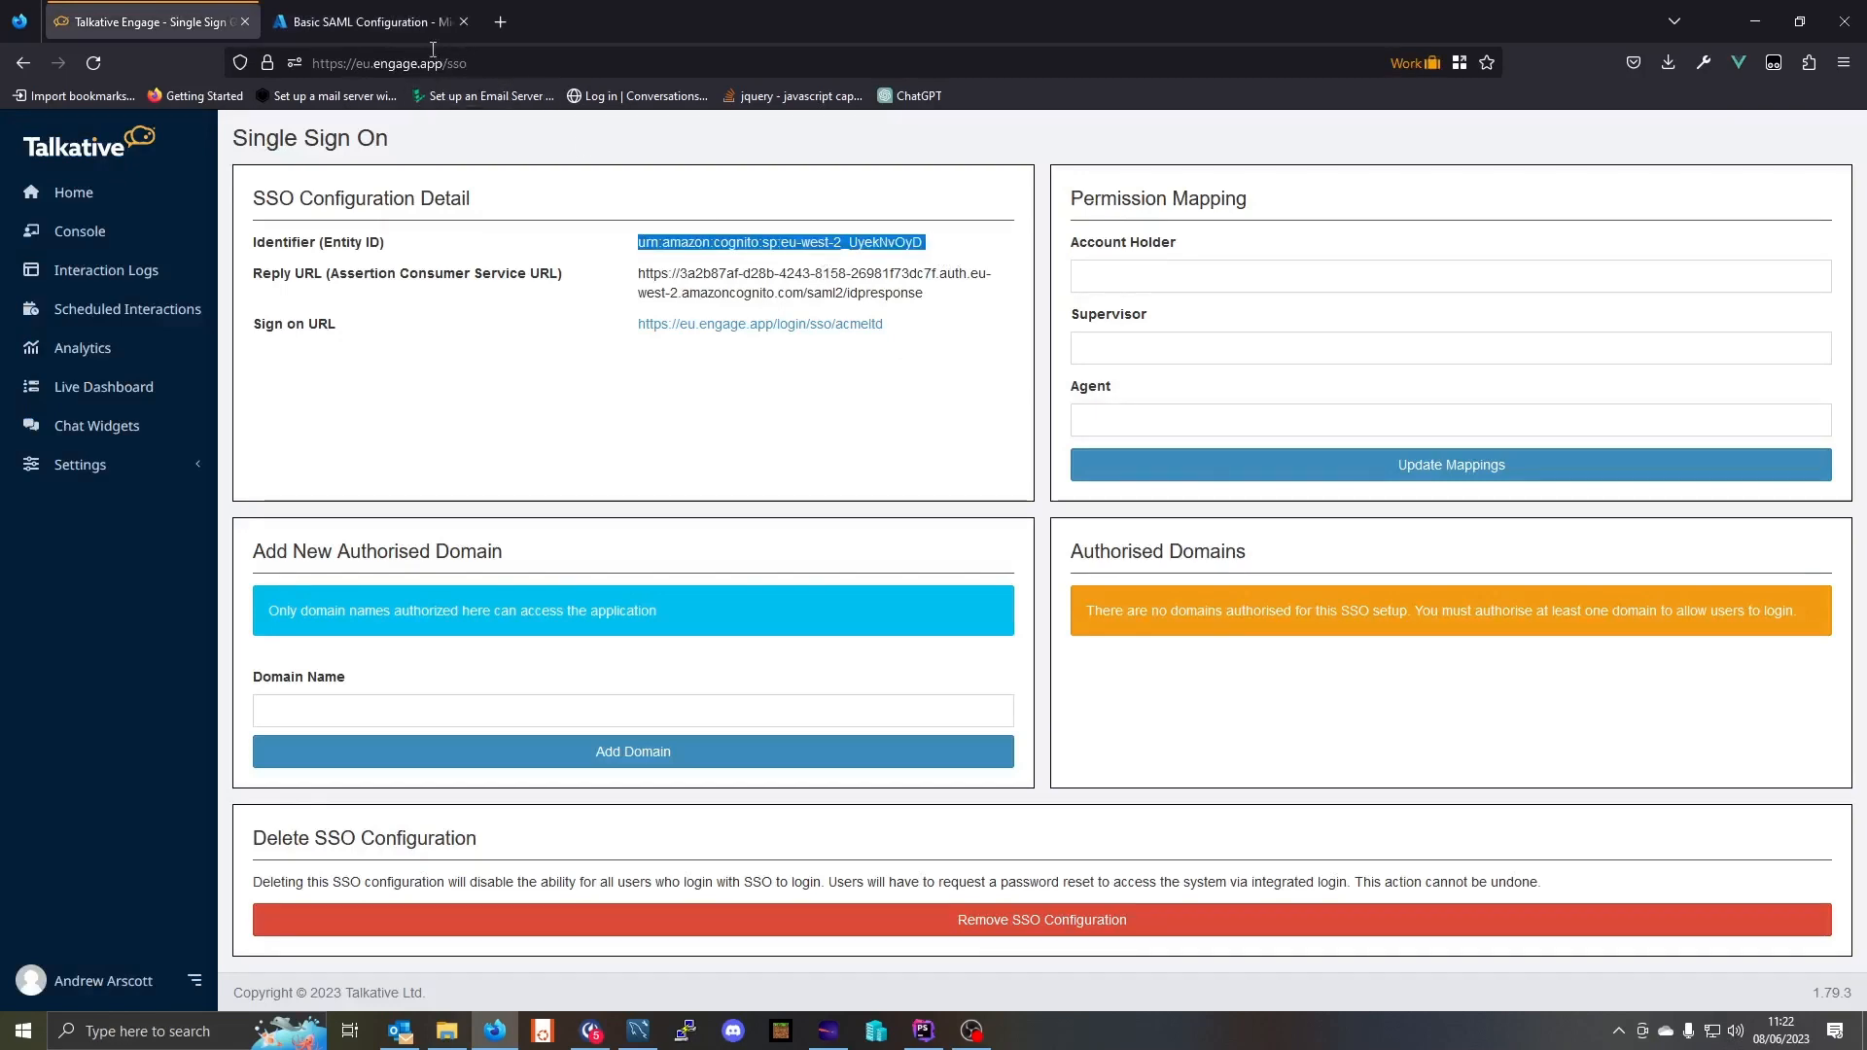
left_click(411, 27)
left_click(1202, 391)
key("ctrl+a")
key("ctrl+v")
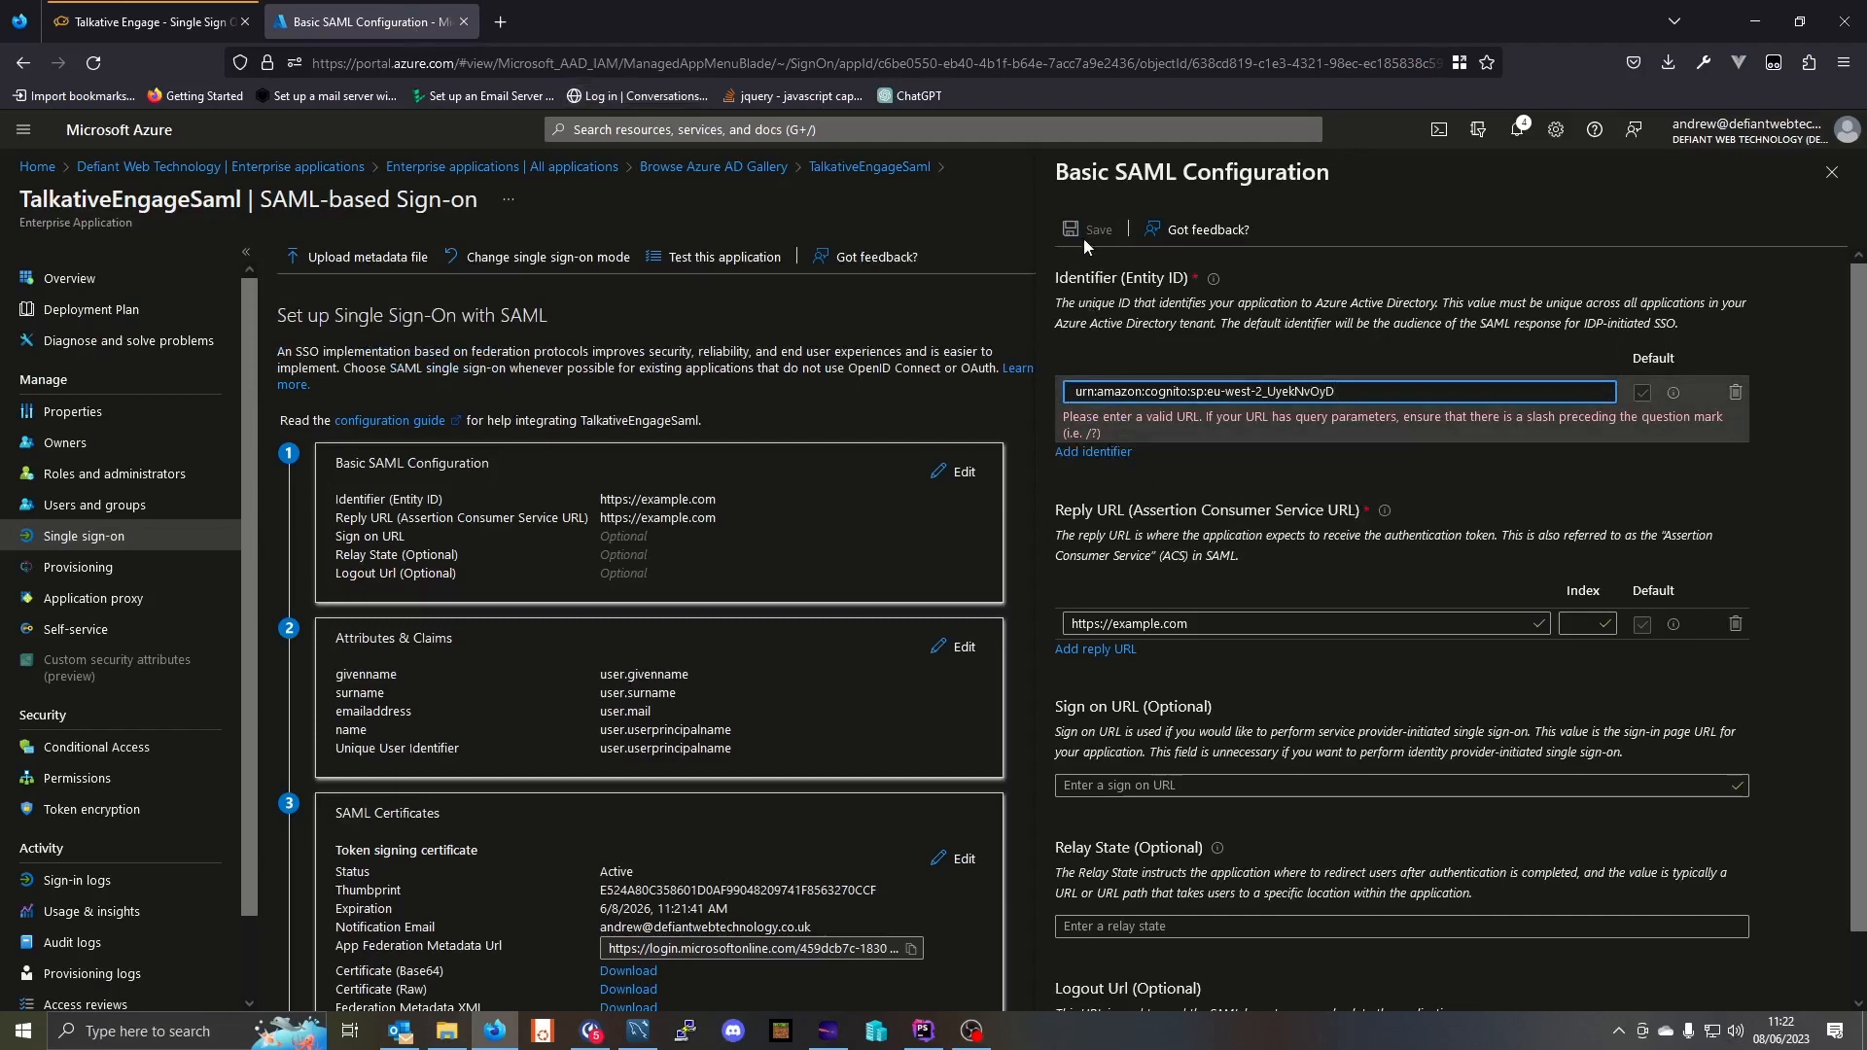
Remove the stray spaces around the identifier so it reads urn:amazon:cognito:sp:eu-west-2_UyekNvOyD
key("Home")
key("BackSpace")
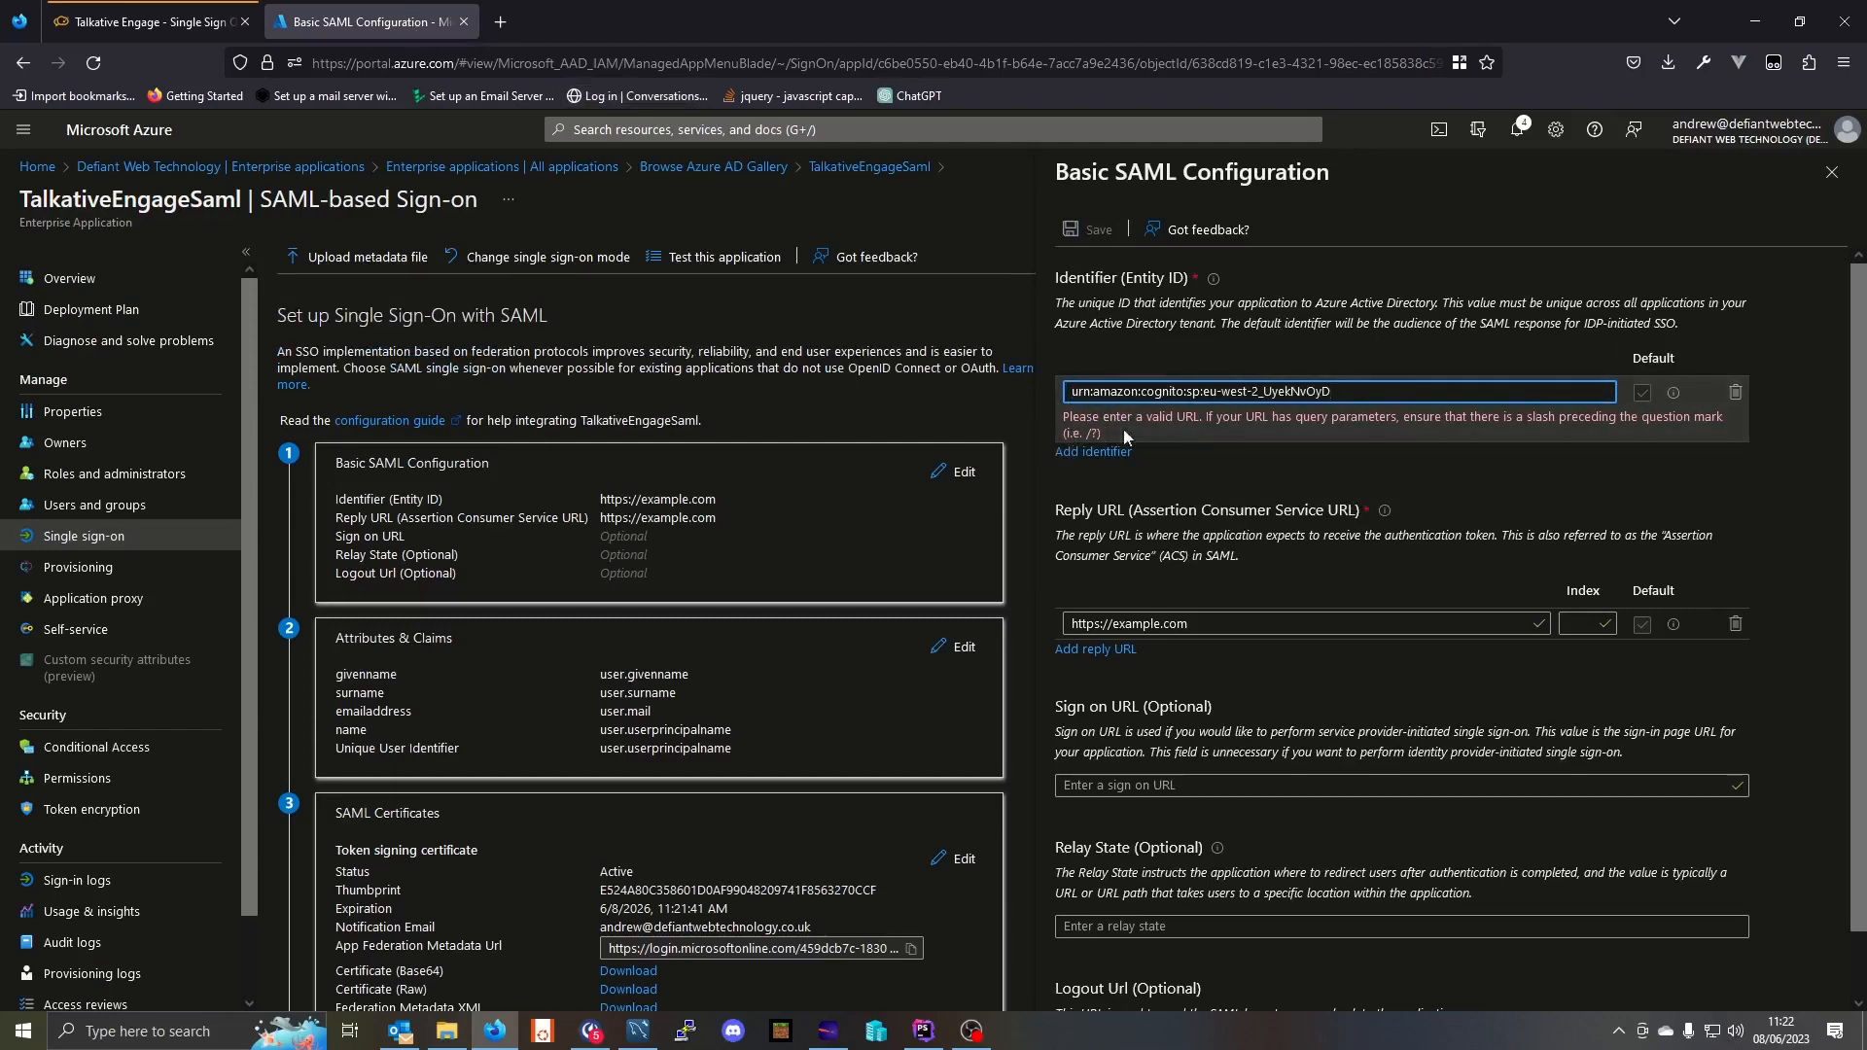
left_click(1360, 392)
Copy the Reply URL from Talkative's SSO configuration detail and replace Azure's placeholder reply URL with it, without surrounding spaces
left_click(140, 8)
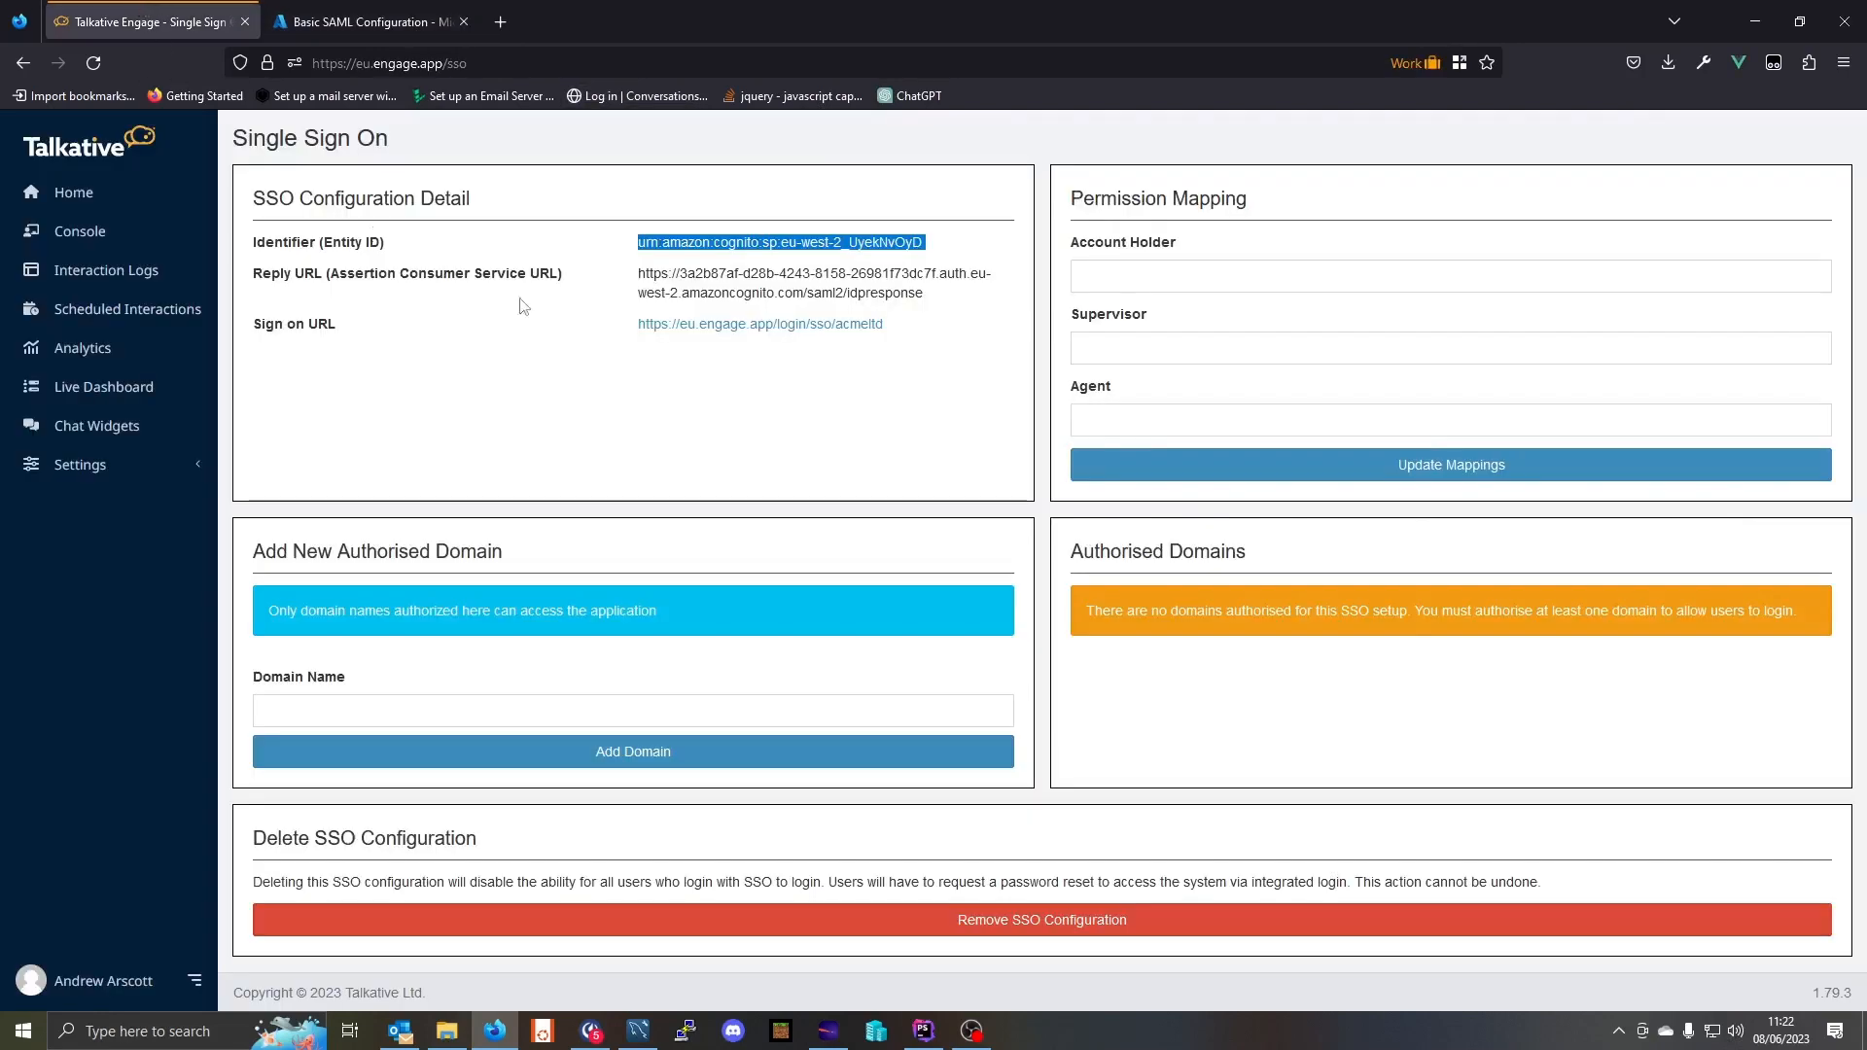
triple_click(820, 290)
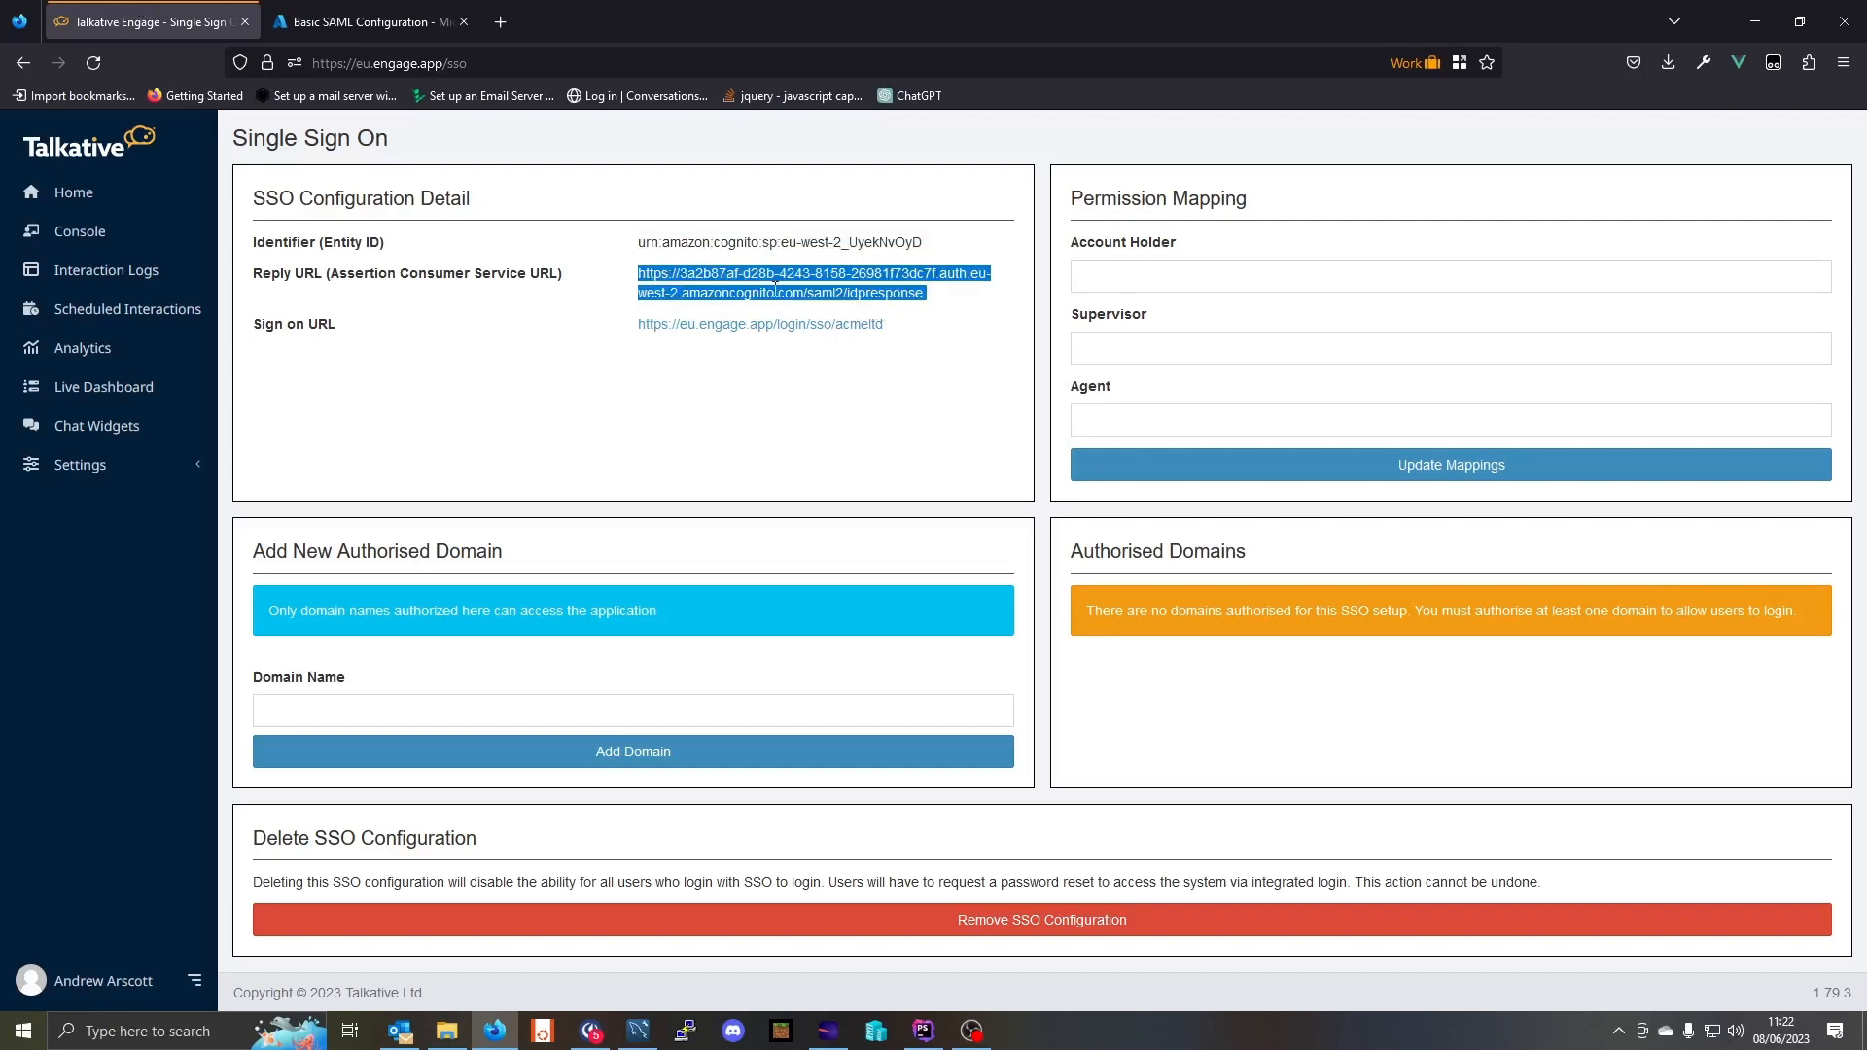
left_click(370, 21)
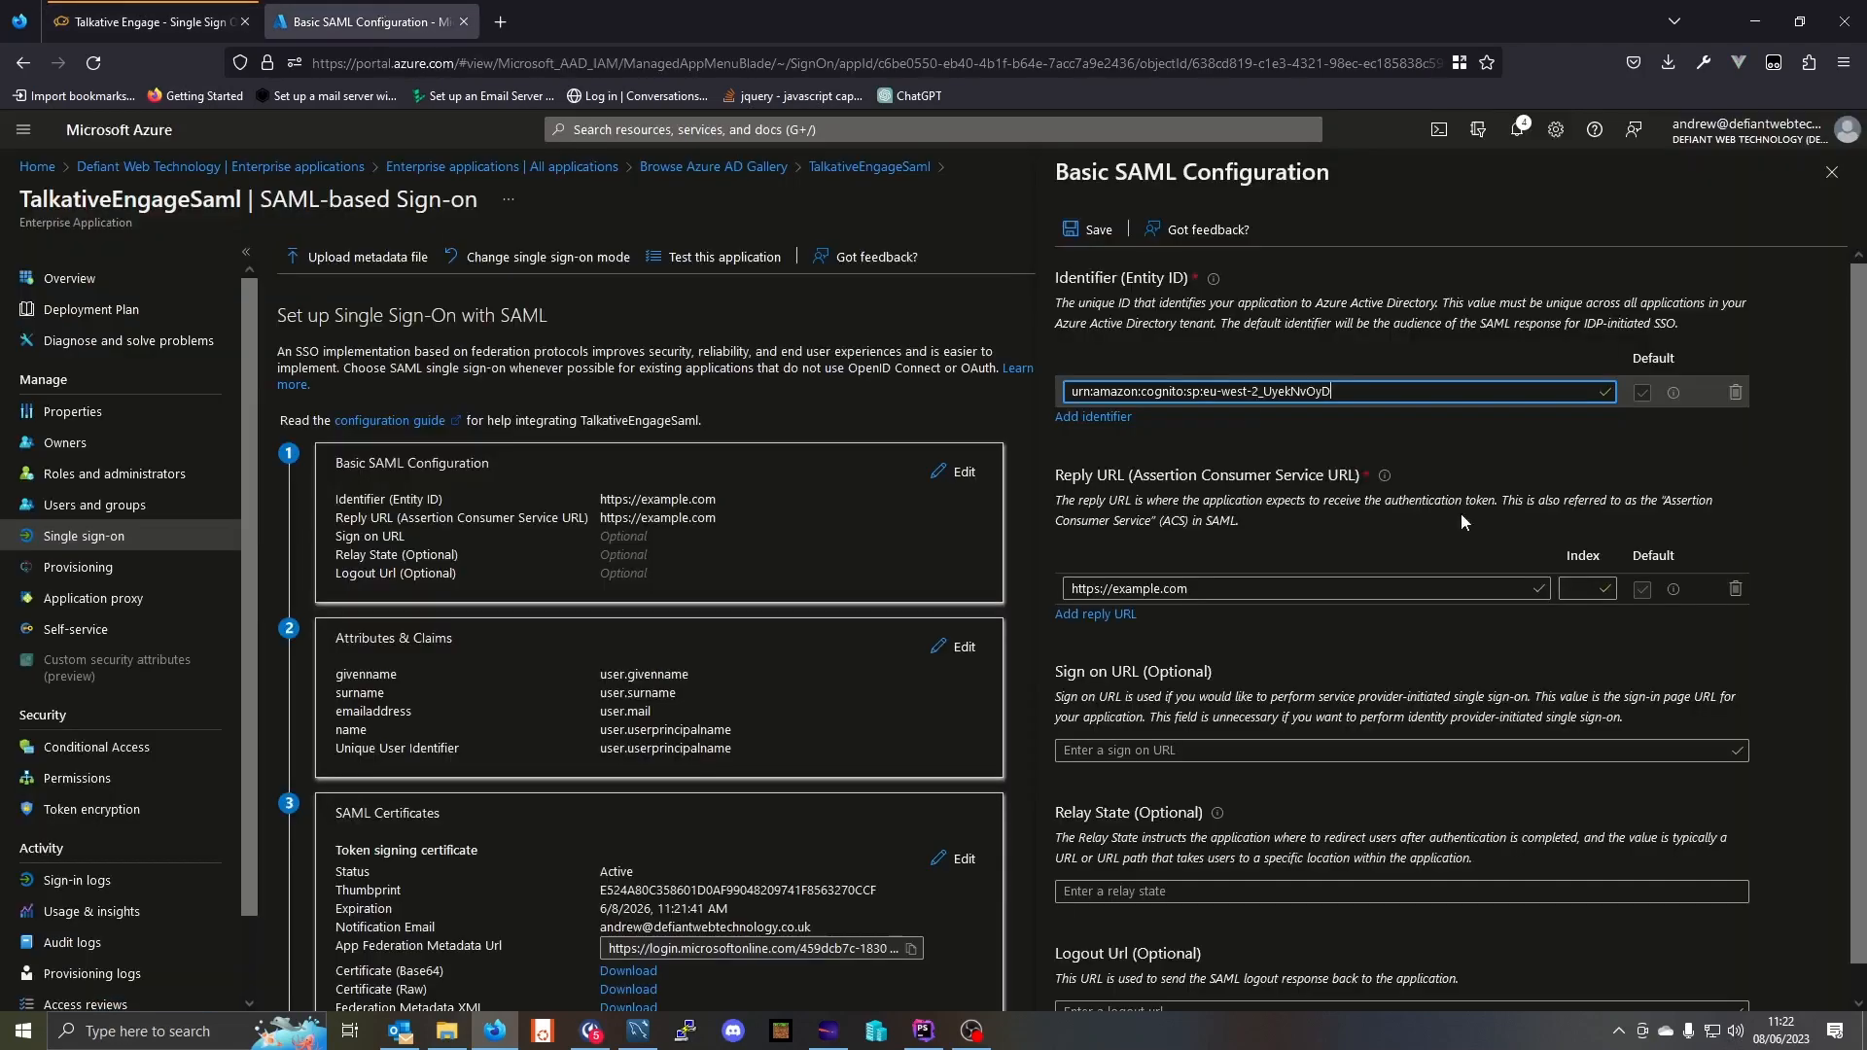
triple_click(1301, 589)
key("ctrl+v")
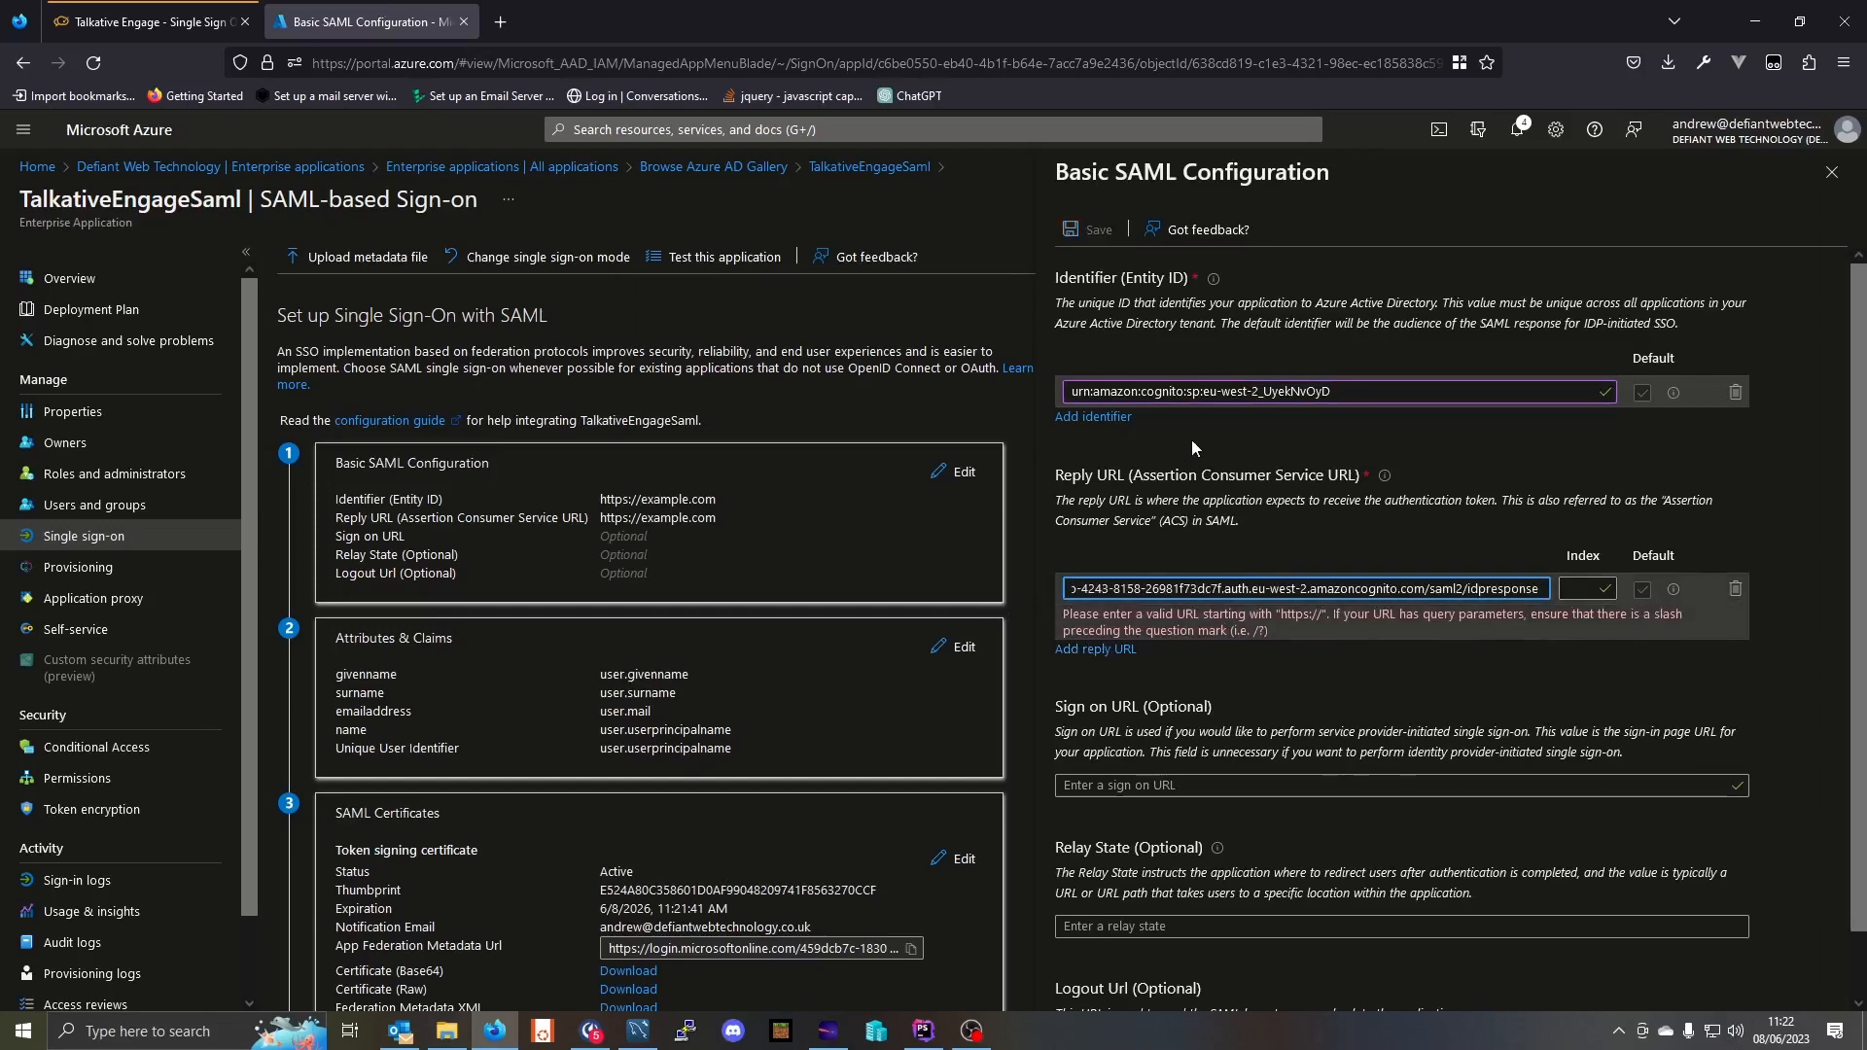
key("Home")
key("Delete")
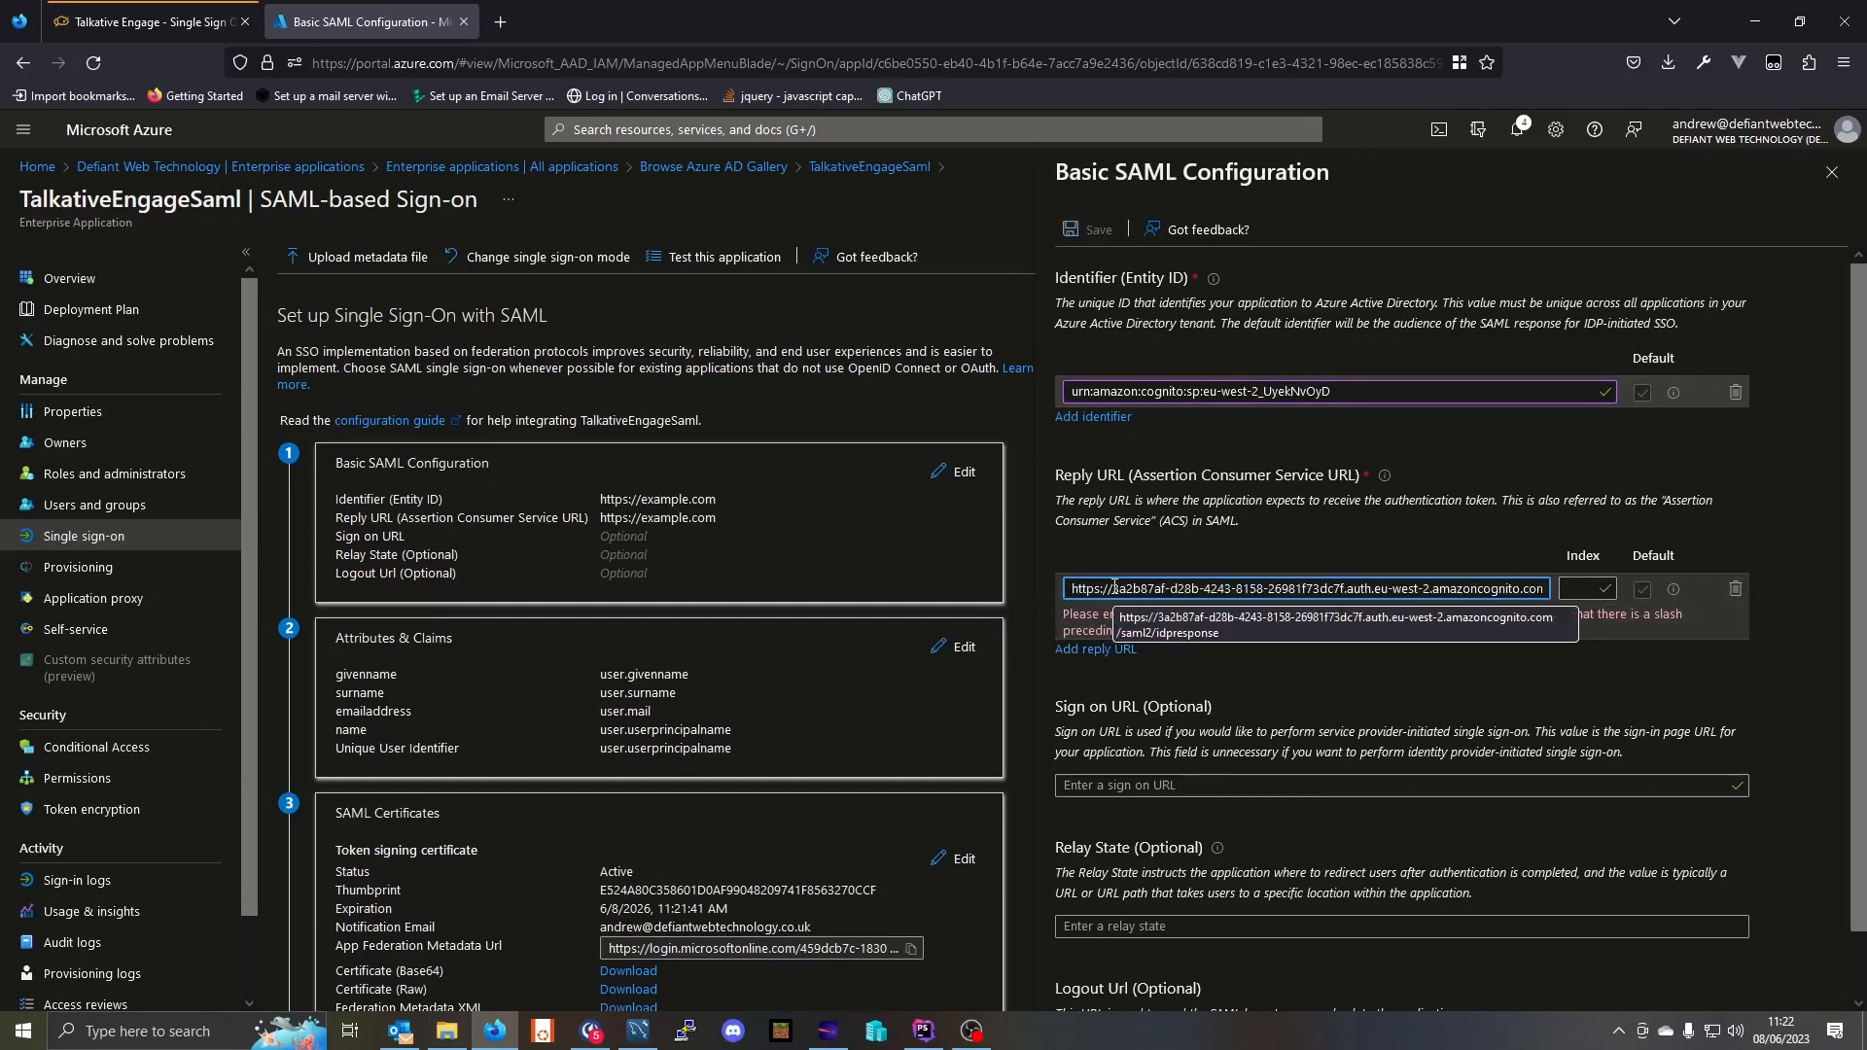
key("End")
key("BackSpace")
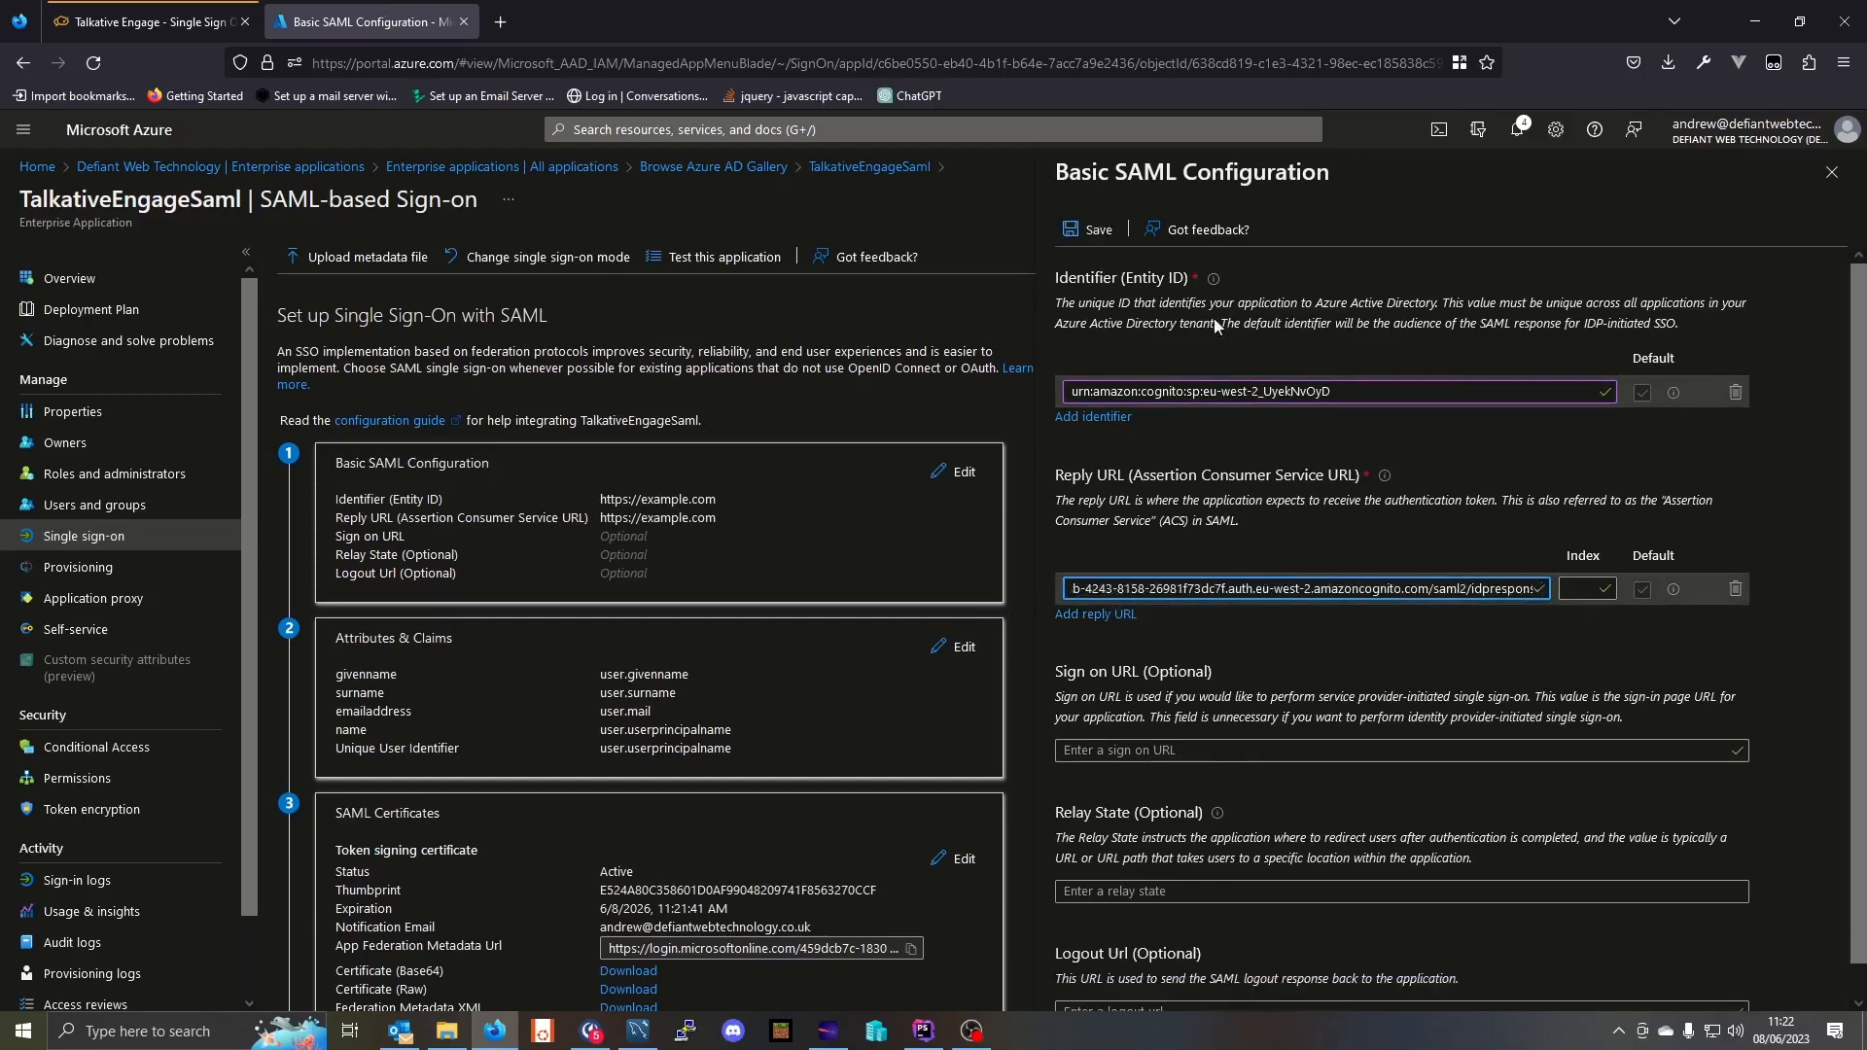
Save the basic SAML configuration with the new identifier and reply URL, and close it
left_click(1091, 229)
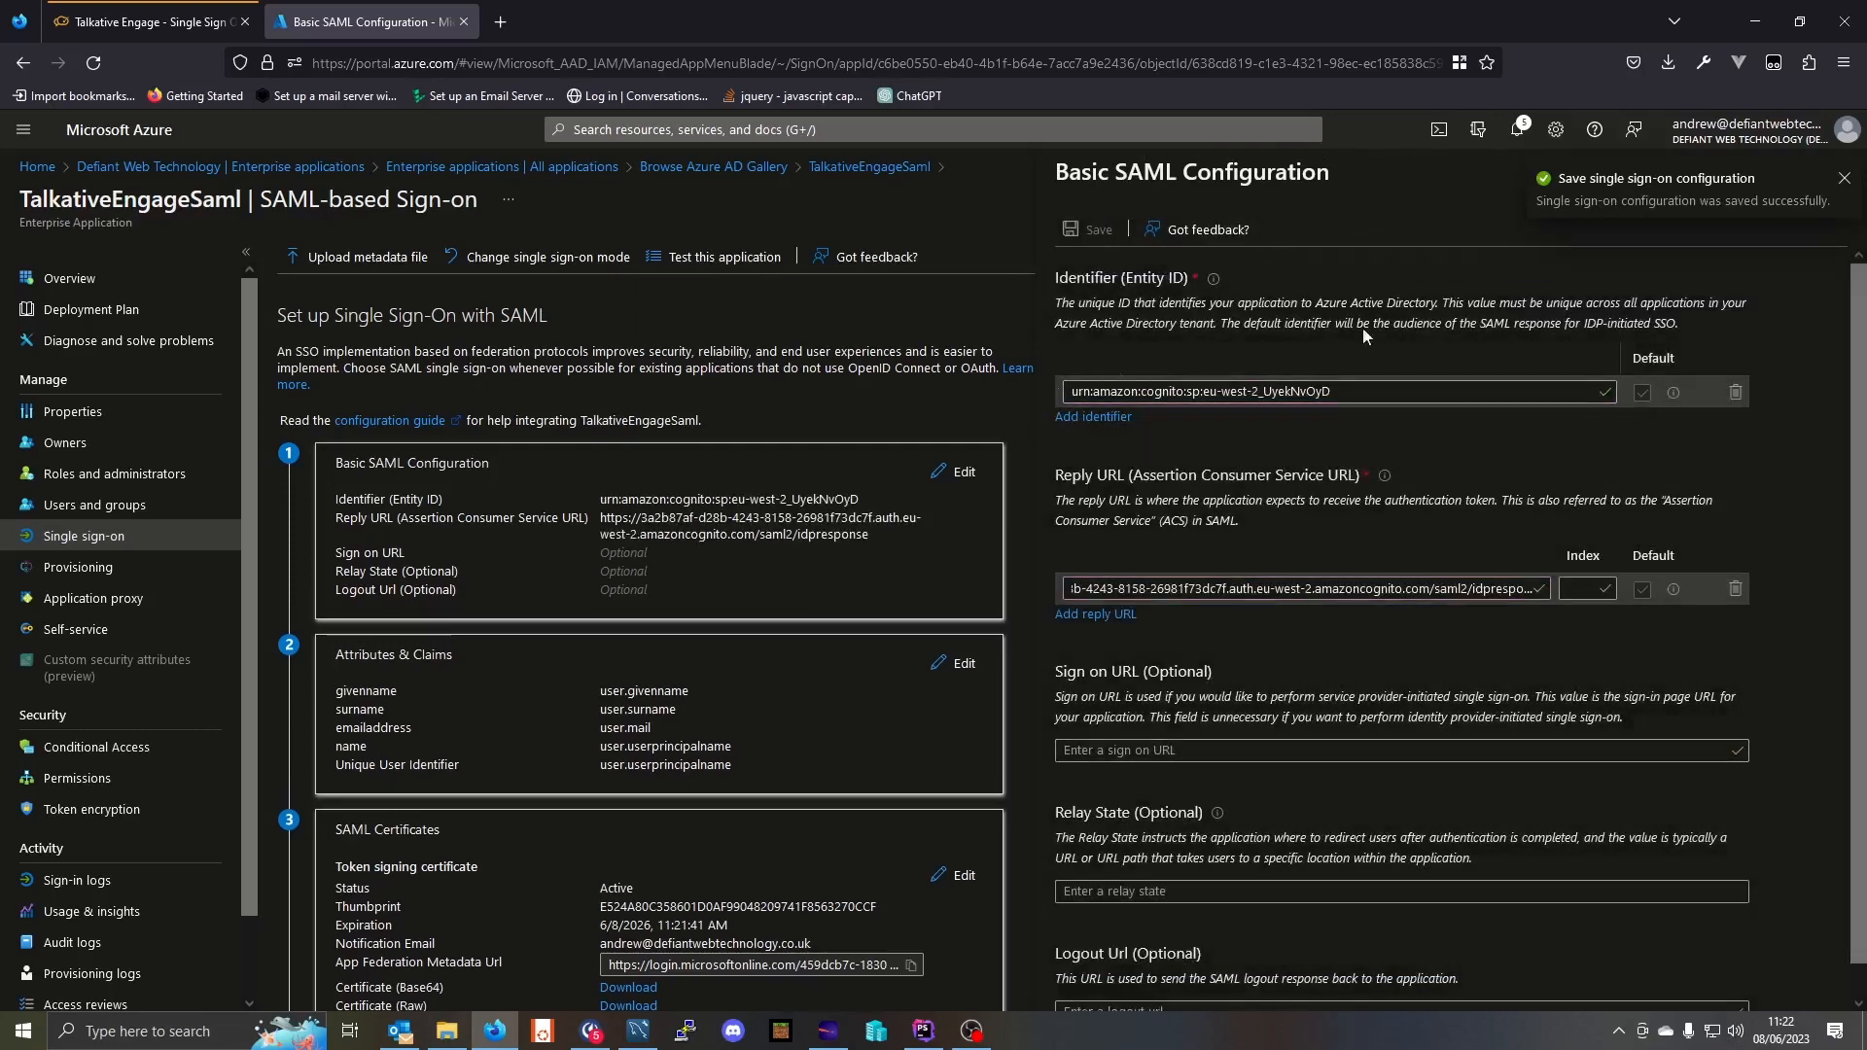
left_click(1844, 178)
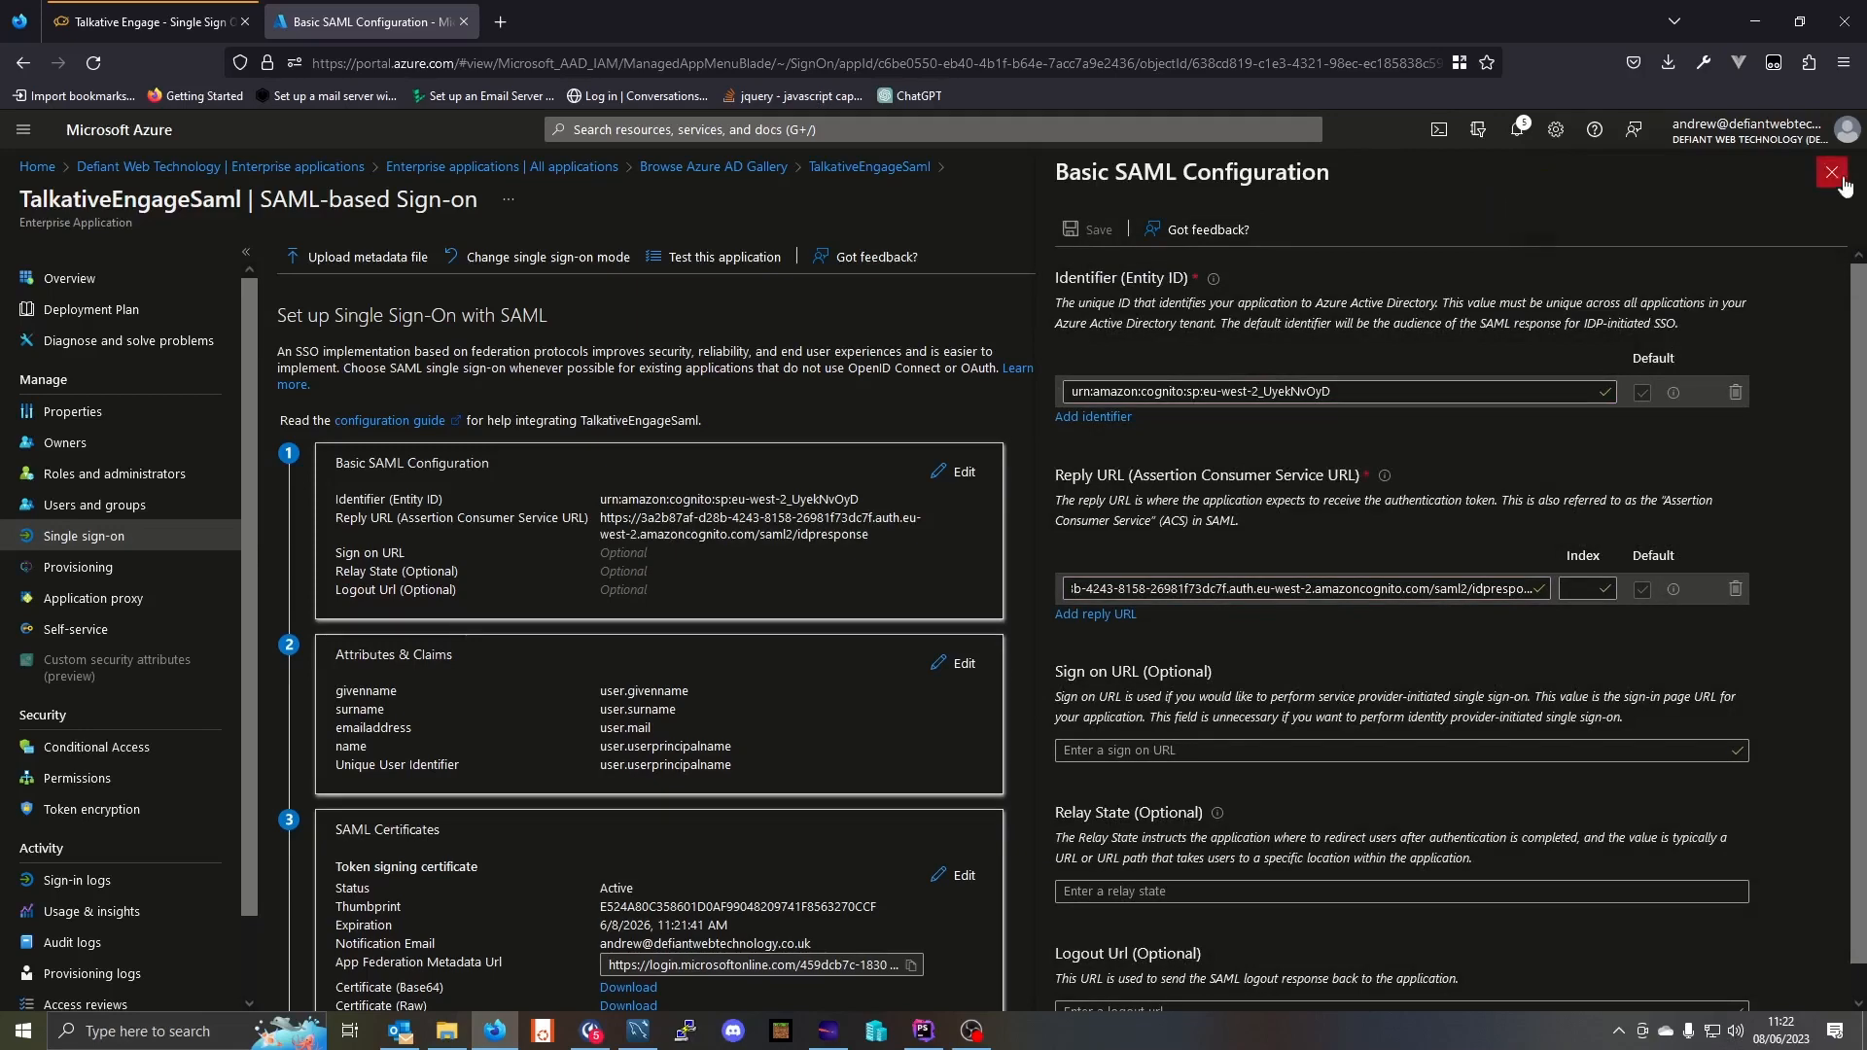
left_click(1832, 173)
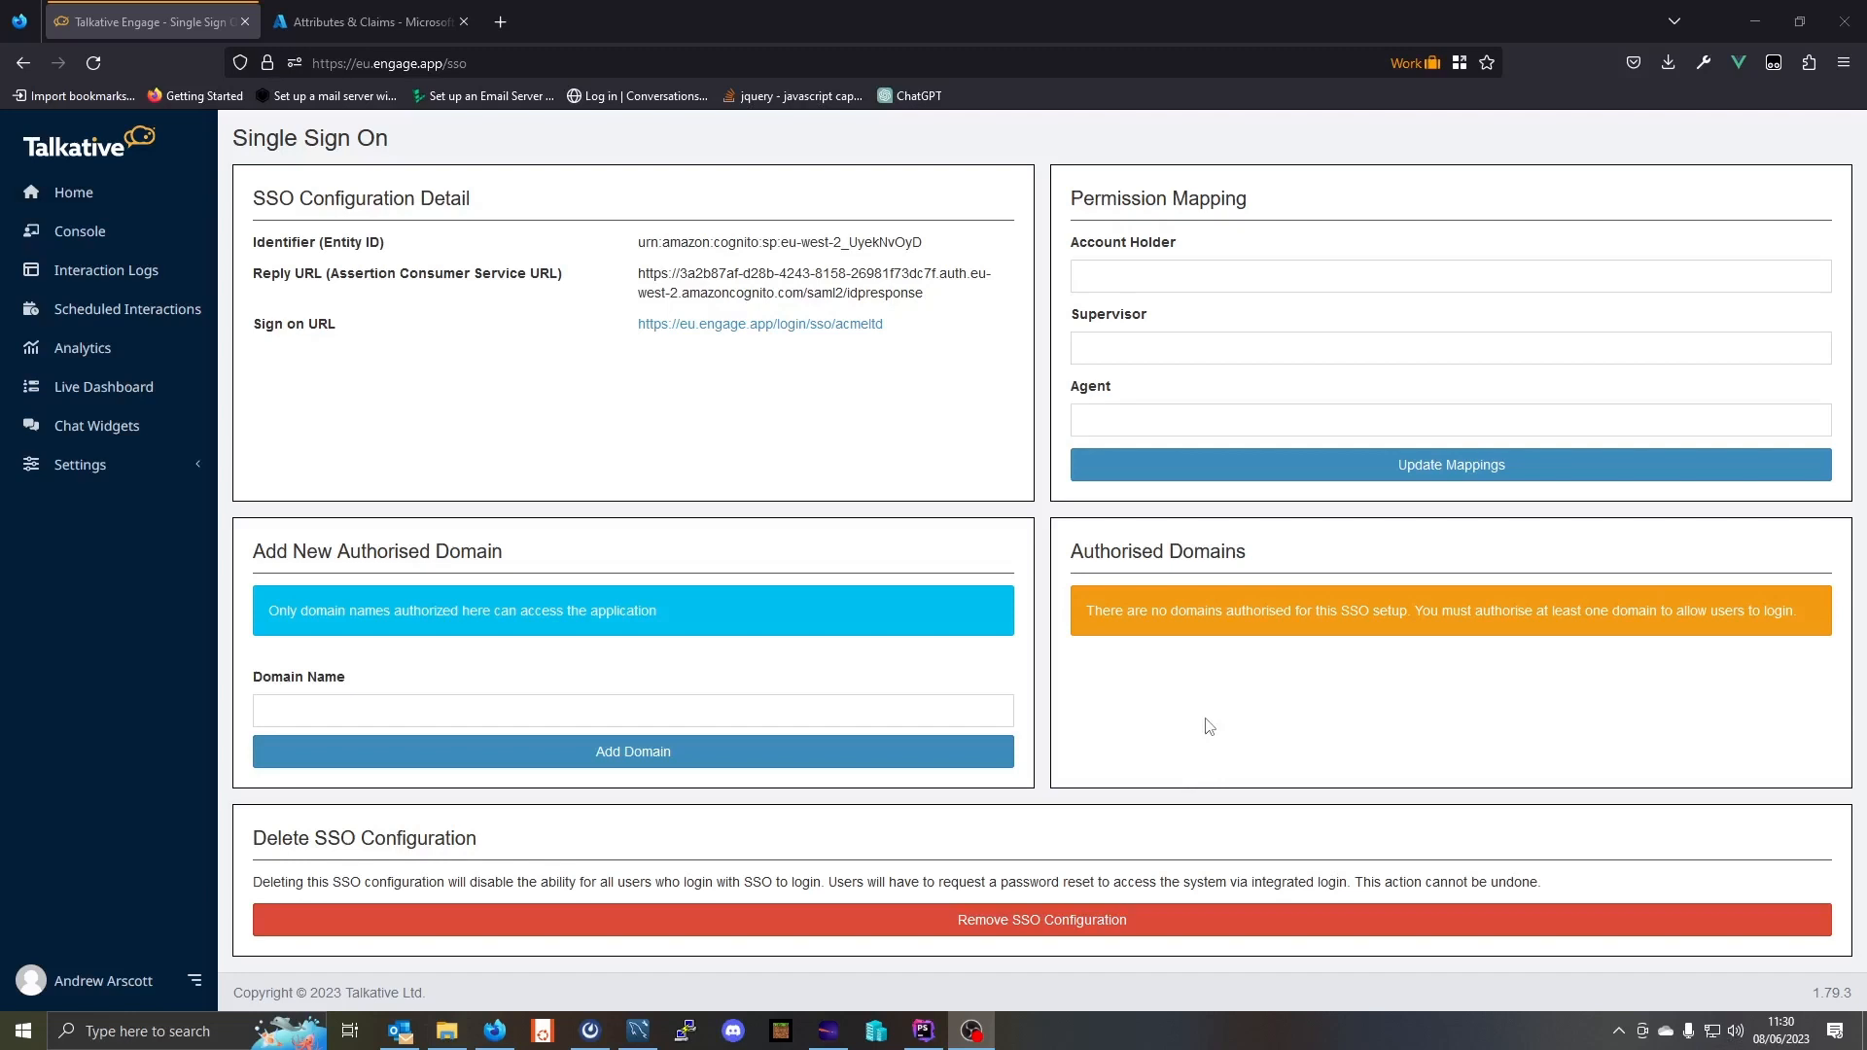
In Azure, edit the application's SAML attributes and claims by adding a group claim that returns all groups, and save it
left_click(376, 8)
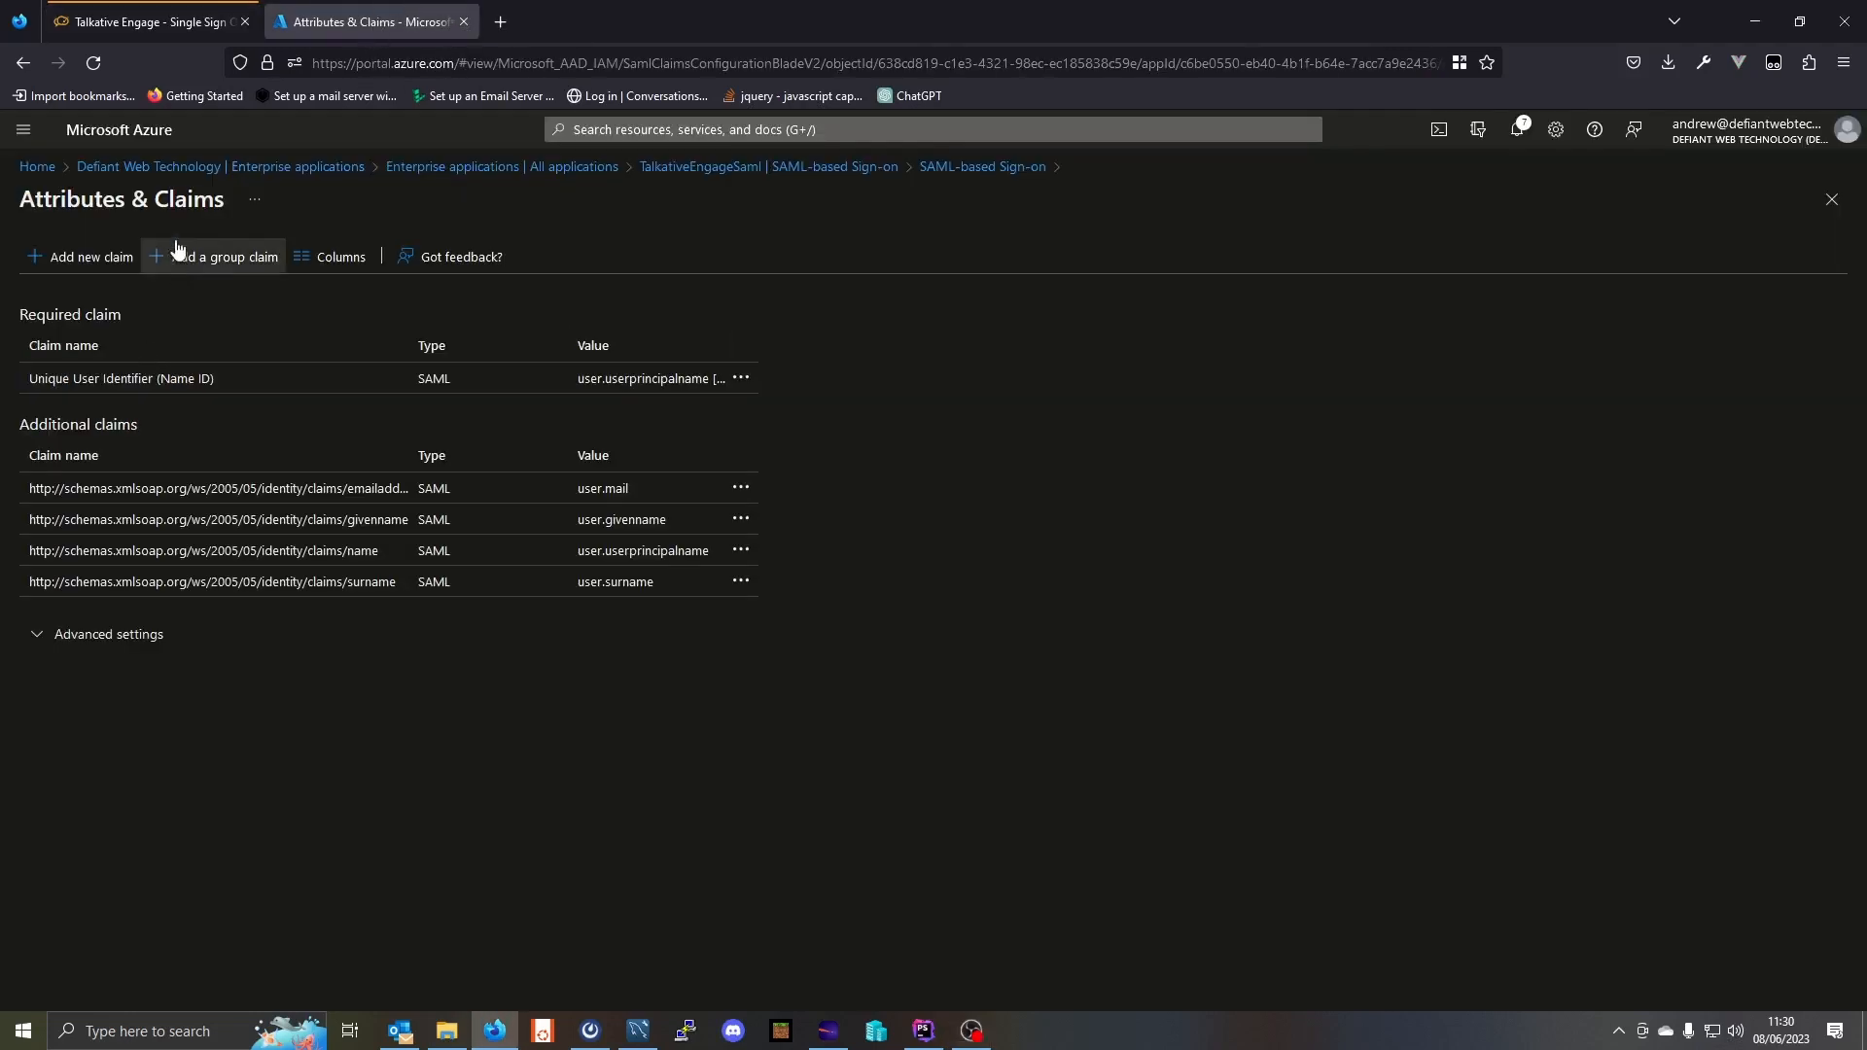
left_click(750, 167)
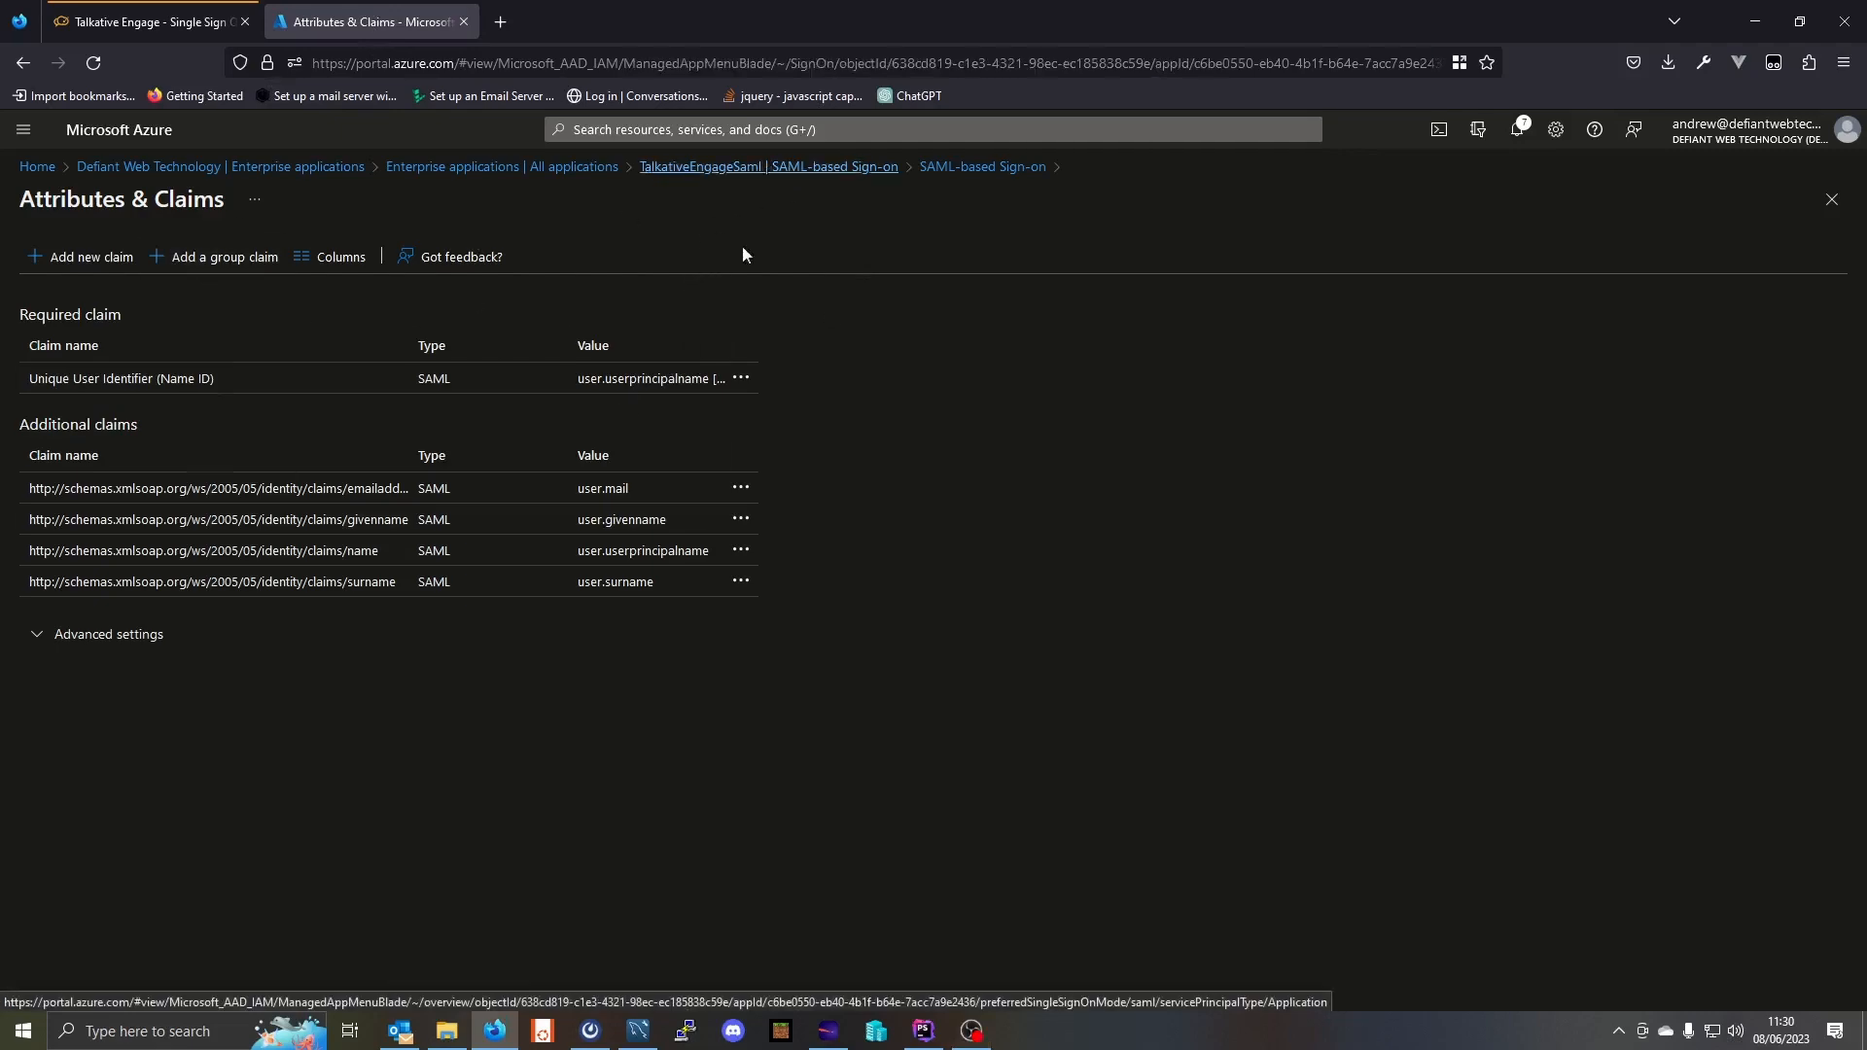
left_click(775, 507)
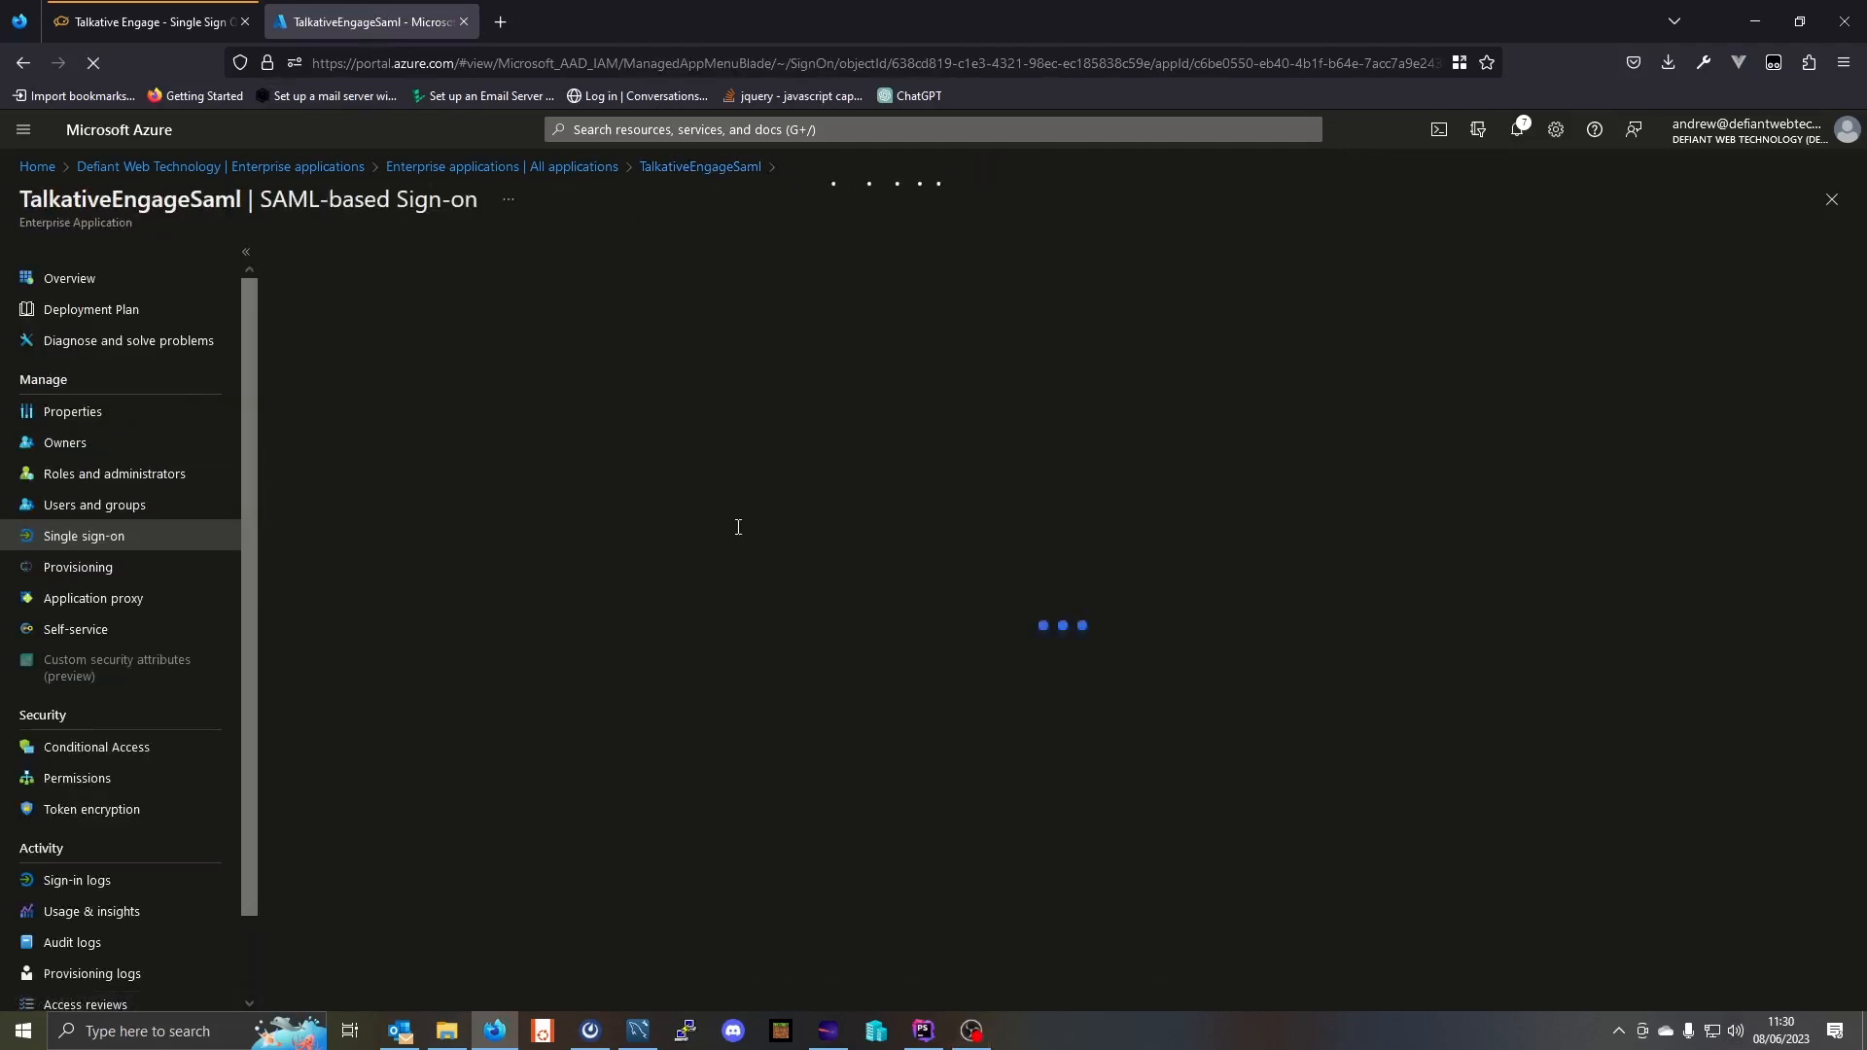
scroll(737, 538, "down", 1)
scroll(587, 633, "up", 4)
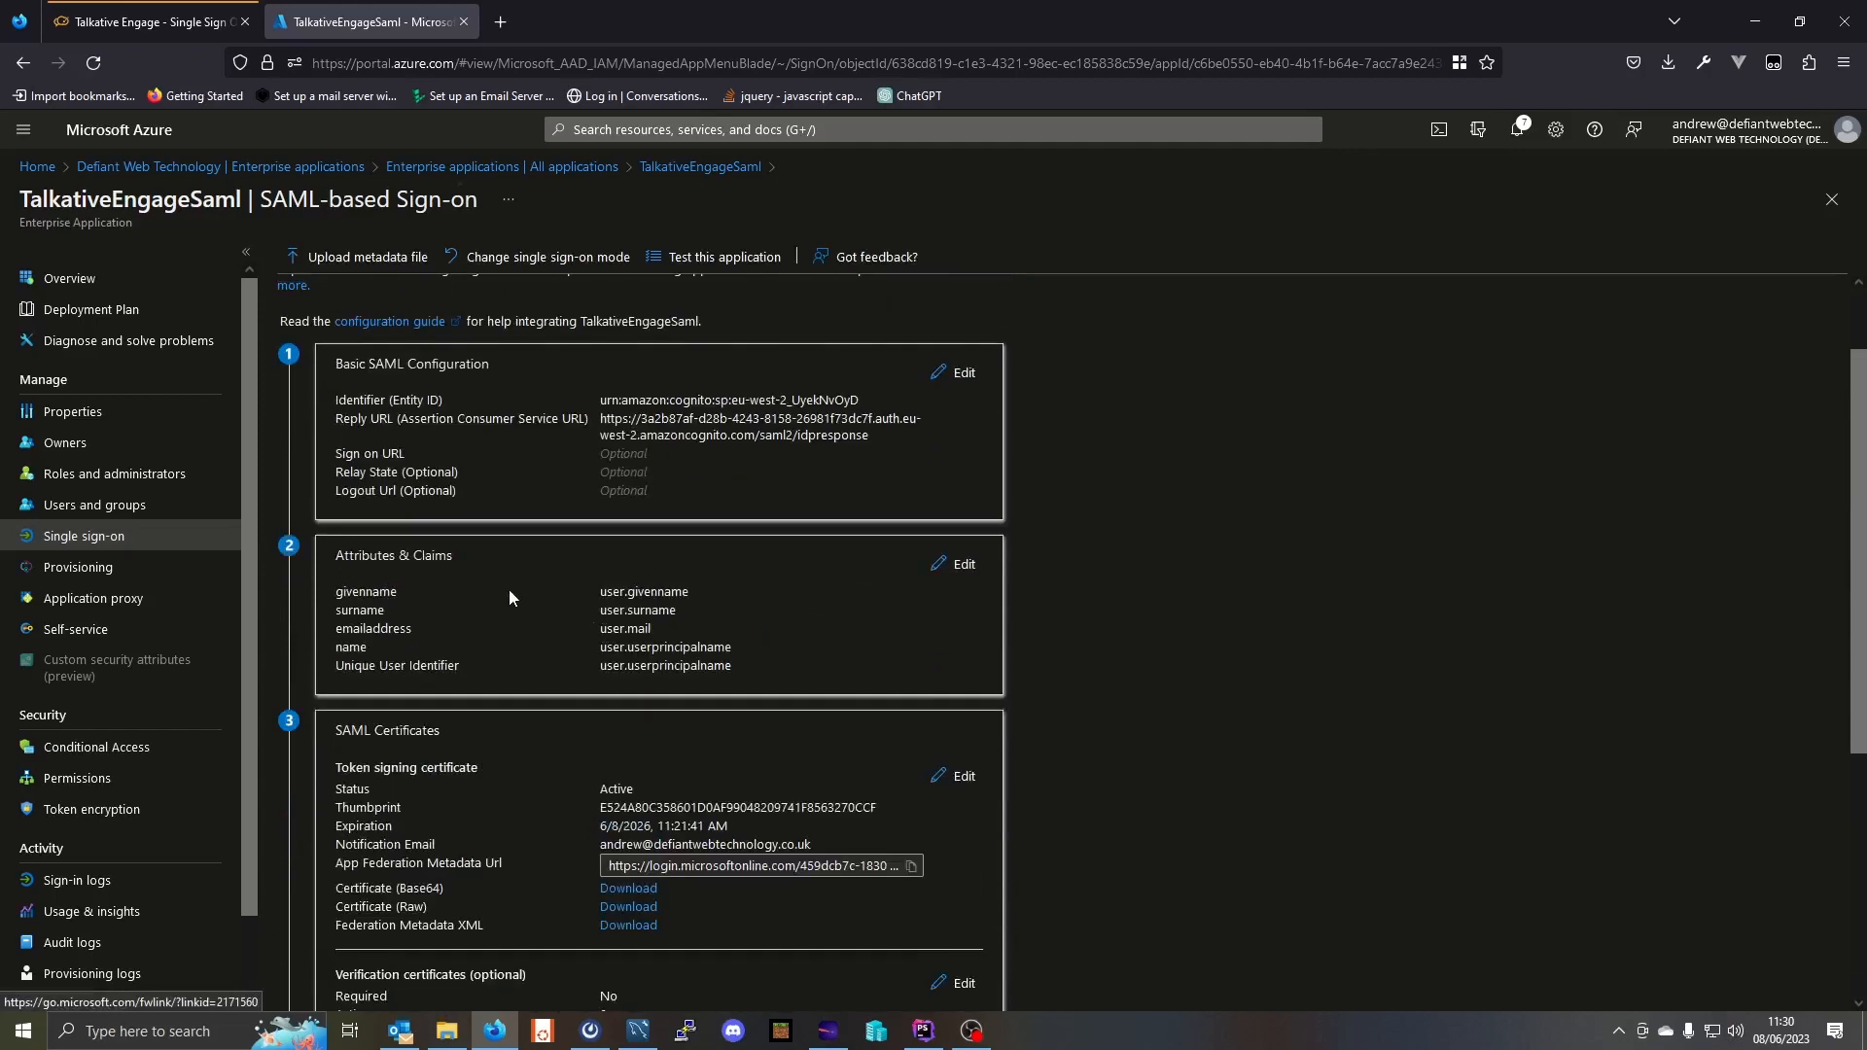
left_click(958, 564)
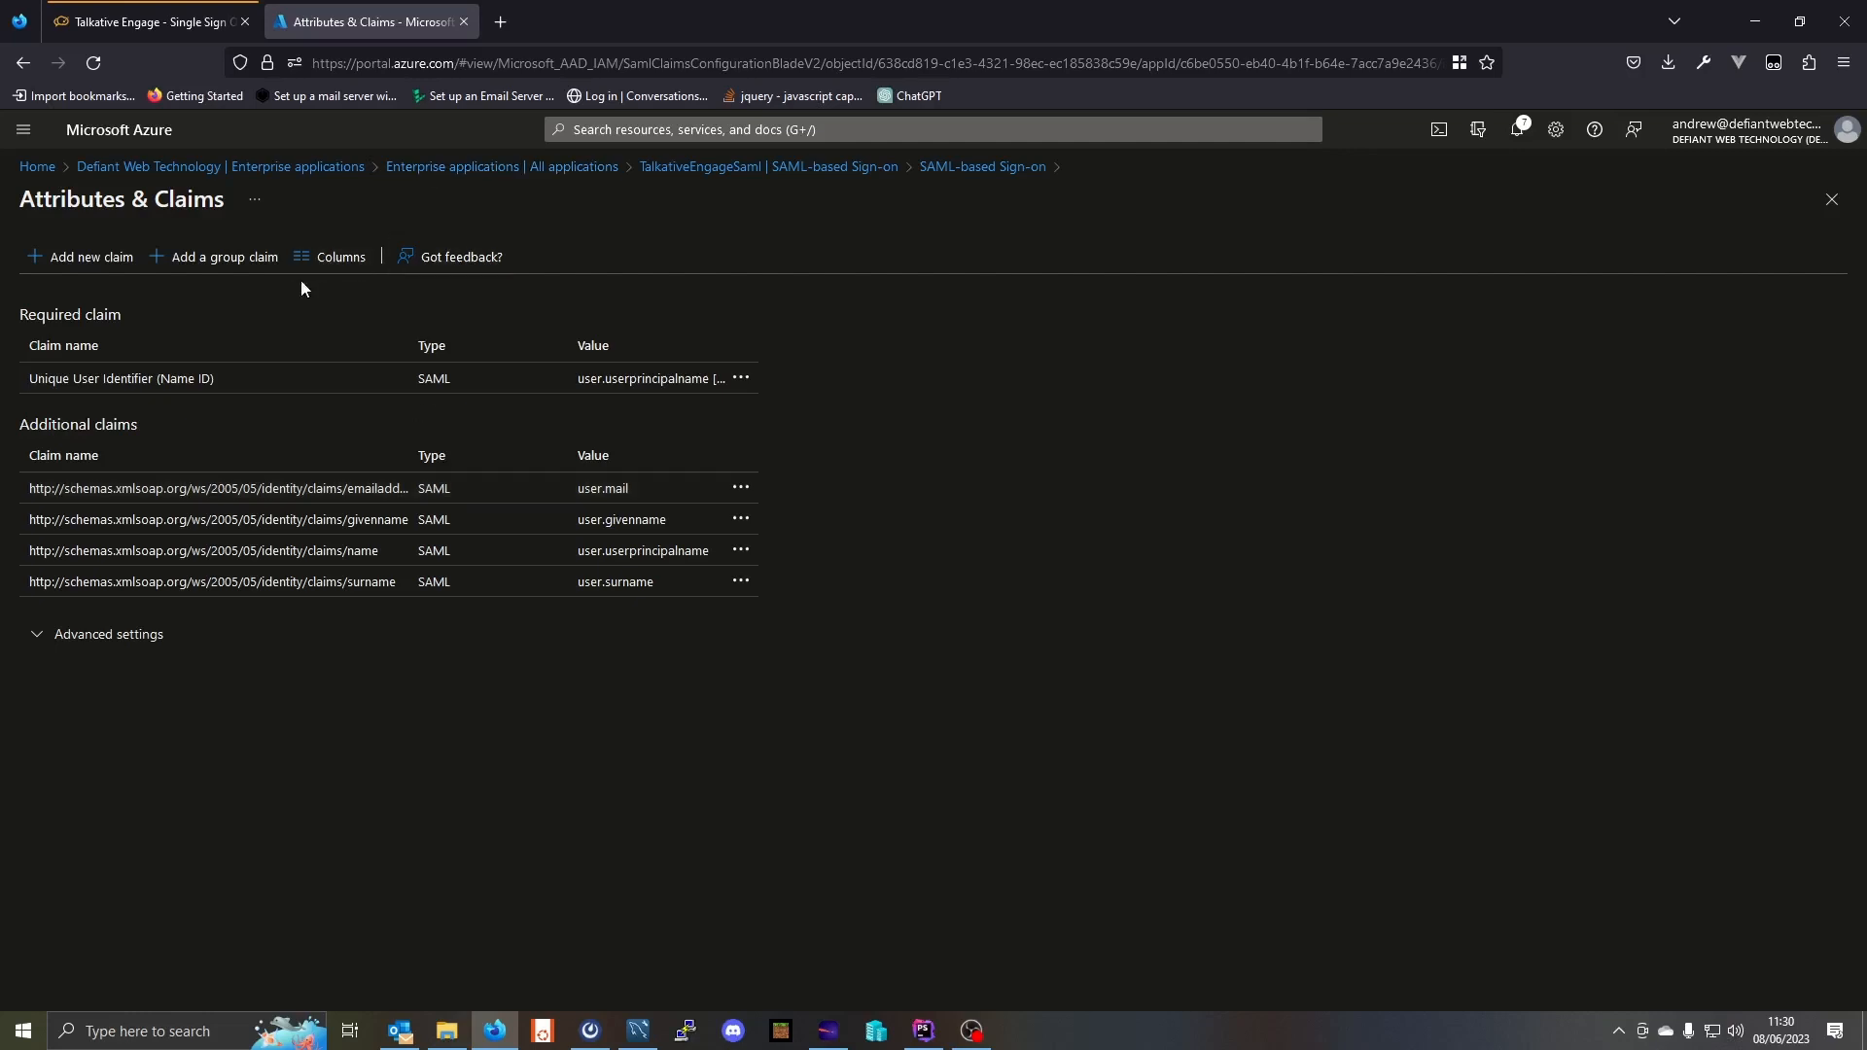
left_click(178, 271)
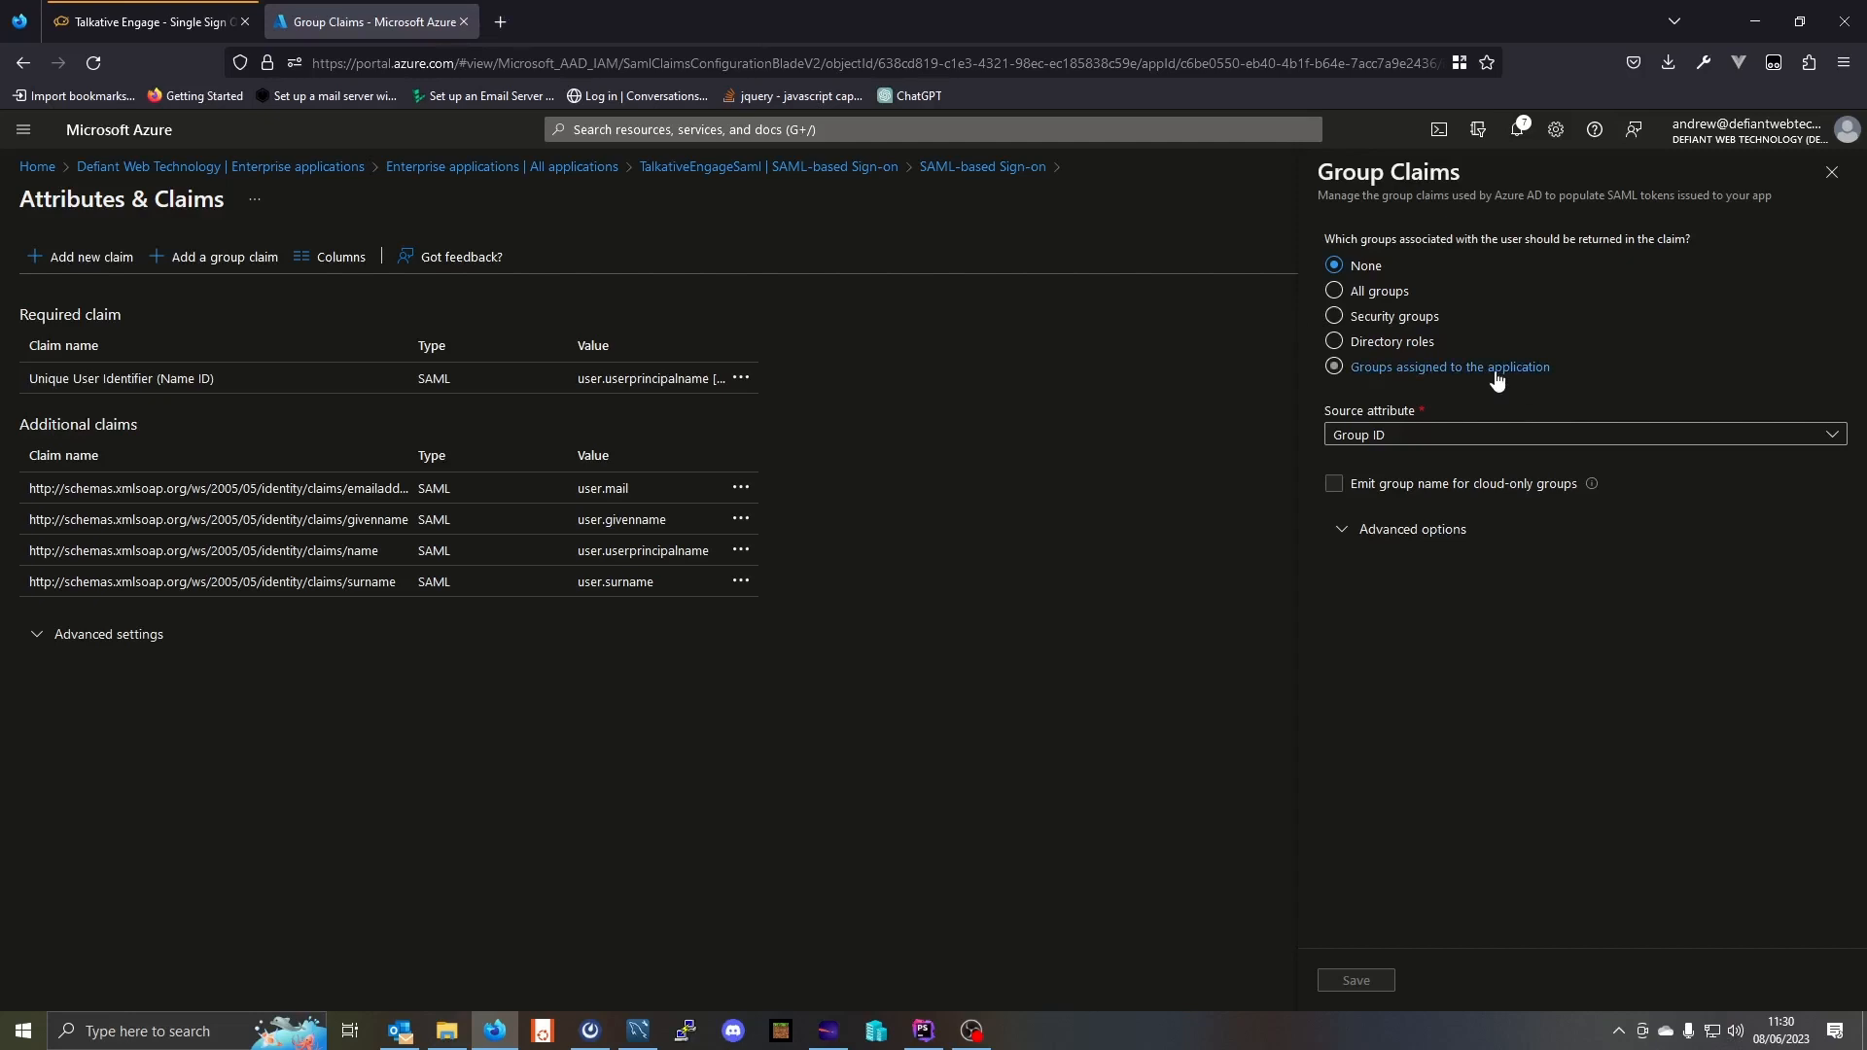
left_click(1394, 302)
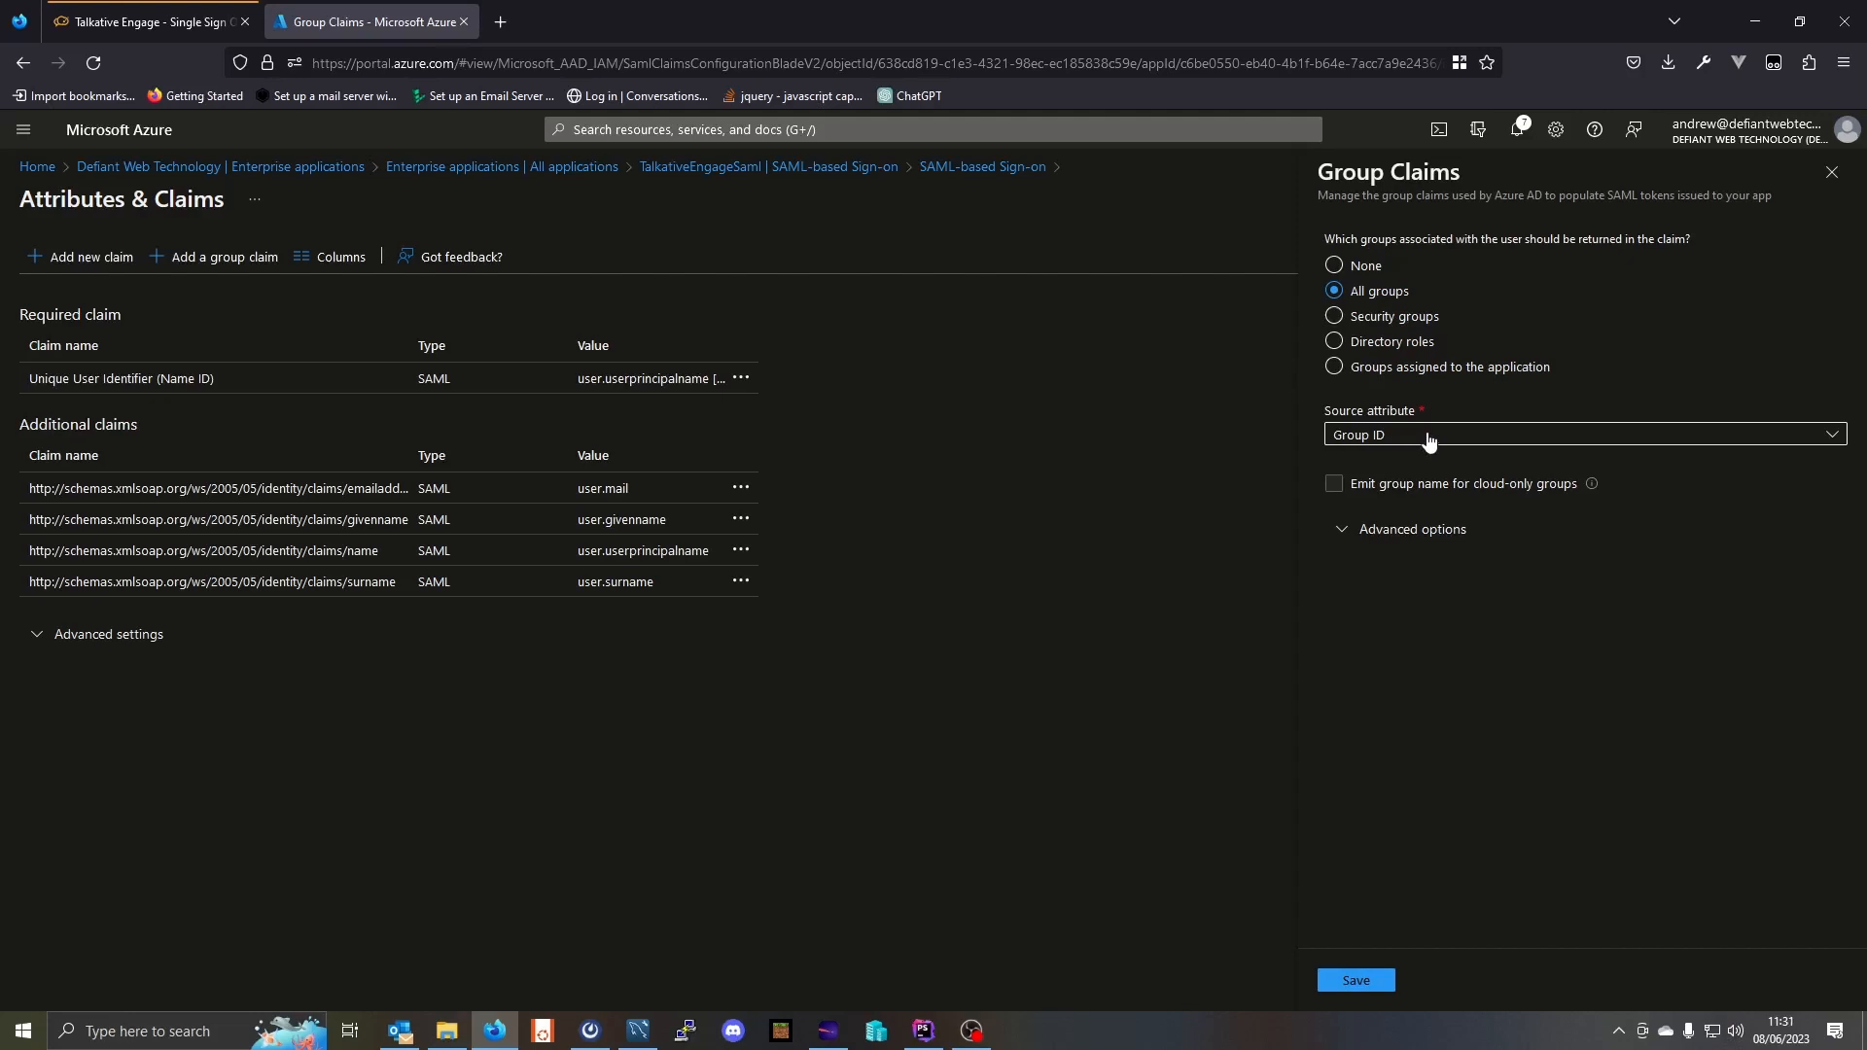
left_click(1347, 984)
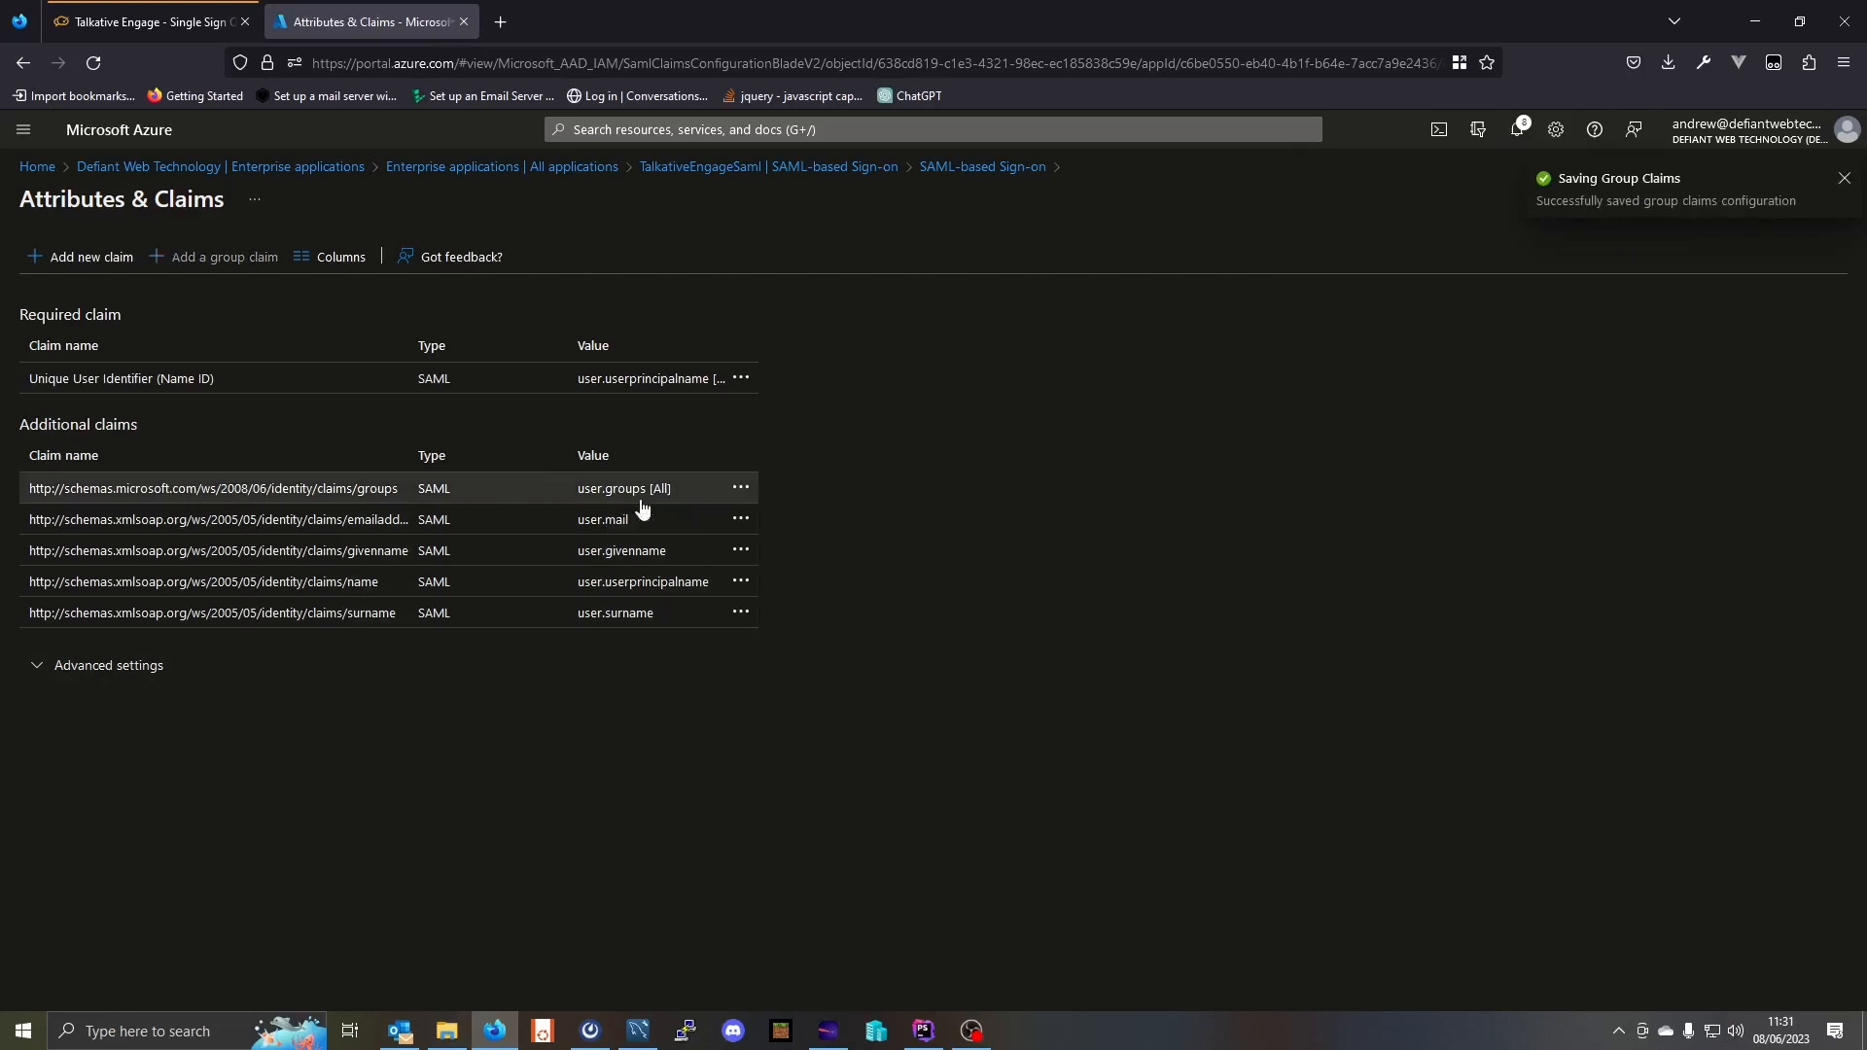
Go to the Defiant Web Technology directory's user list and check the first user's principal name
left_click(817, 168)
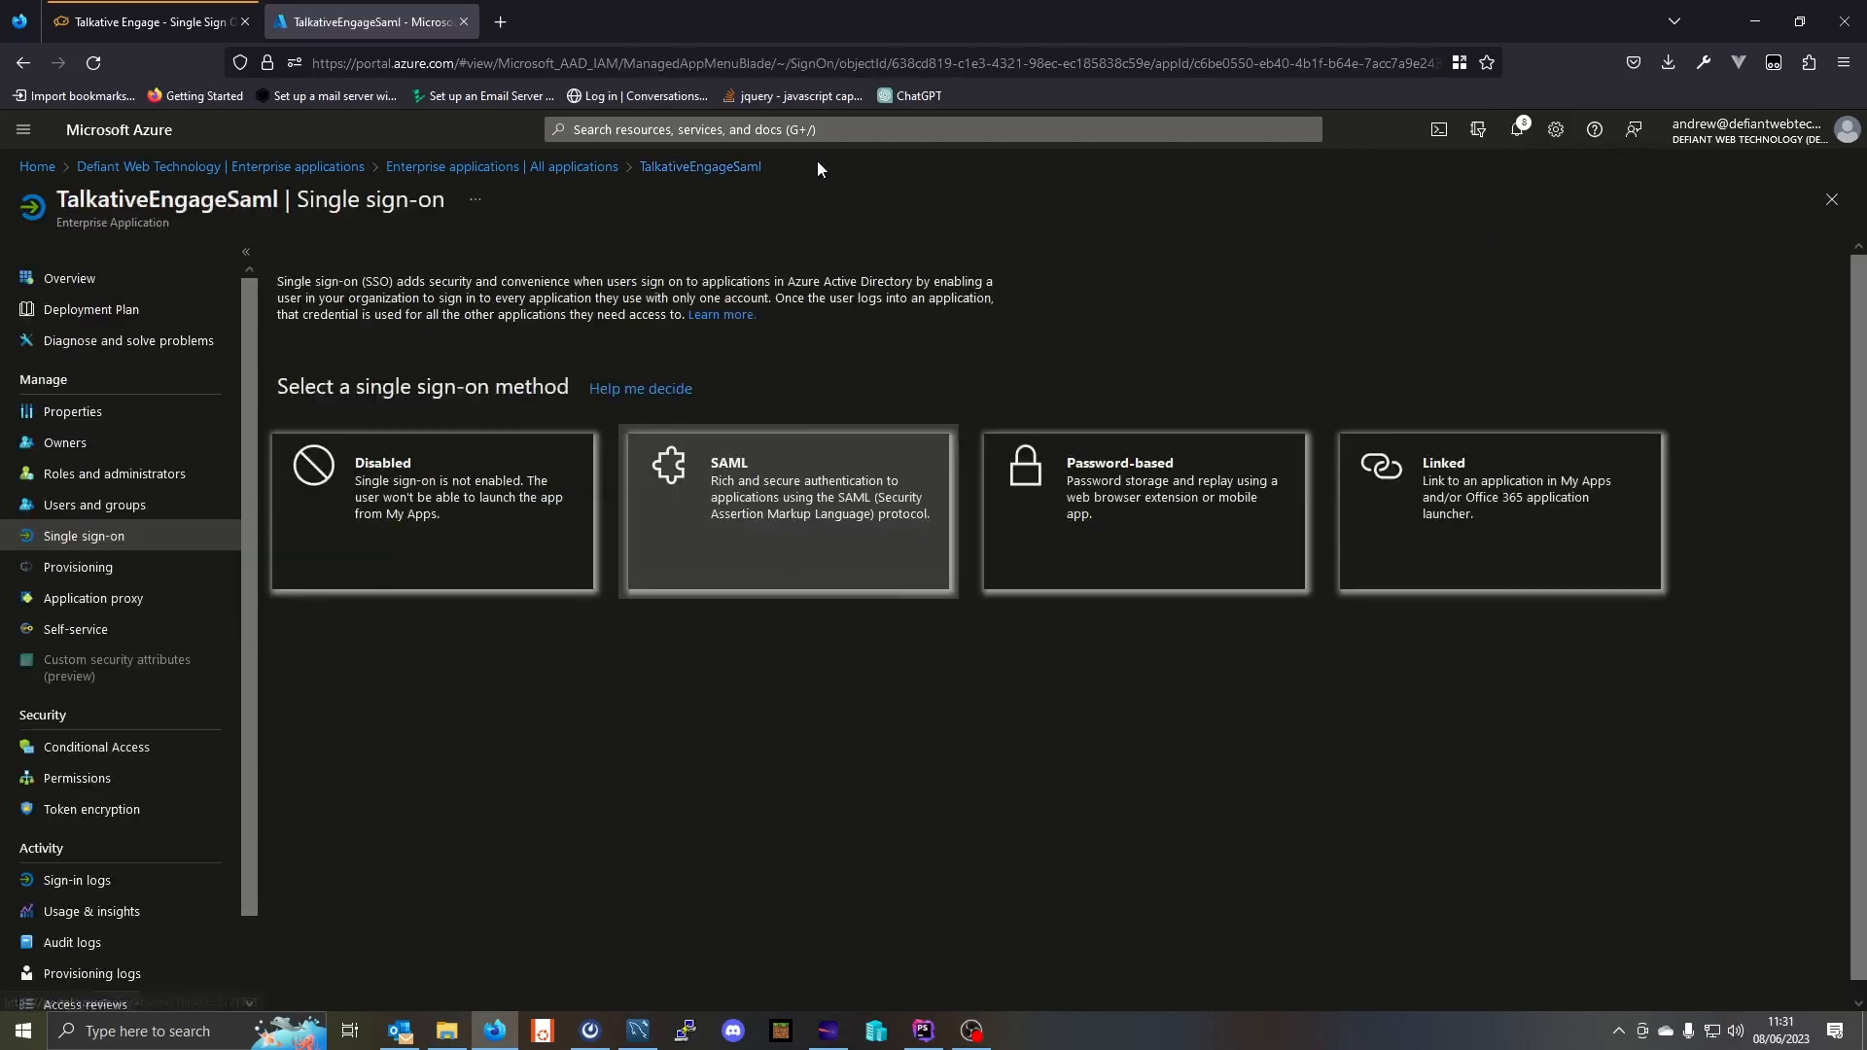
left_click(520, 171)
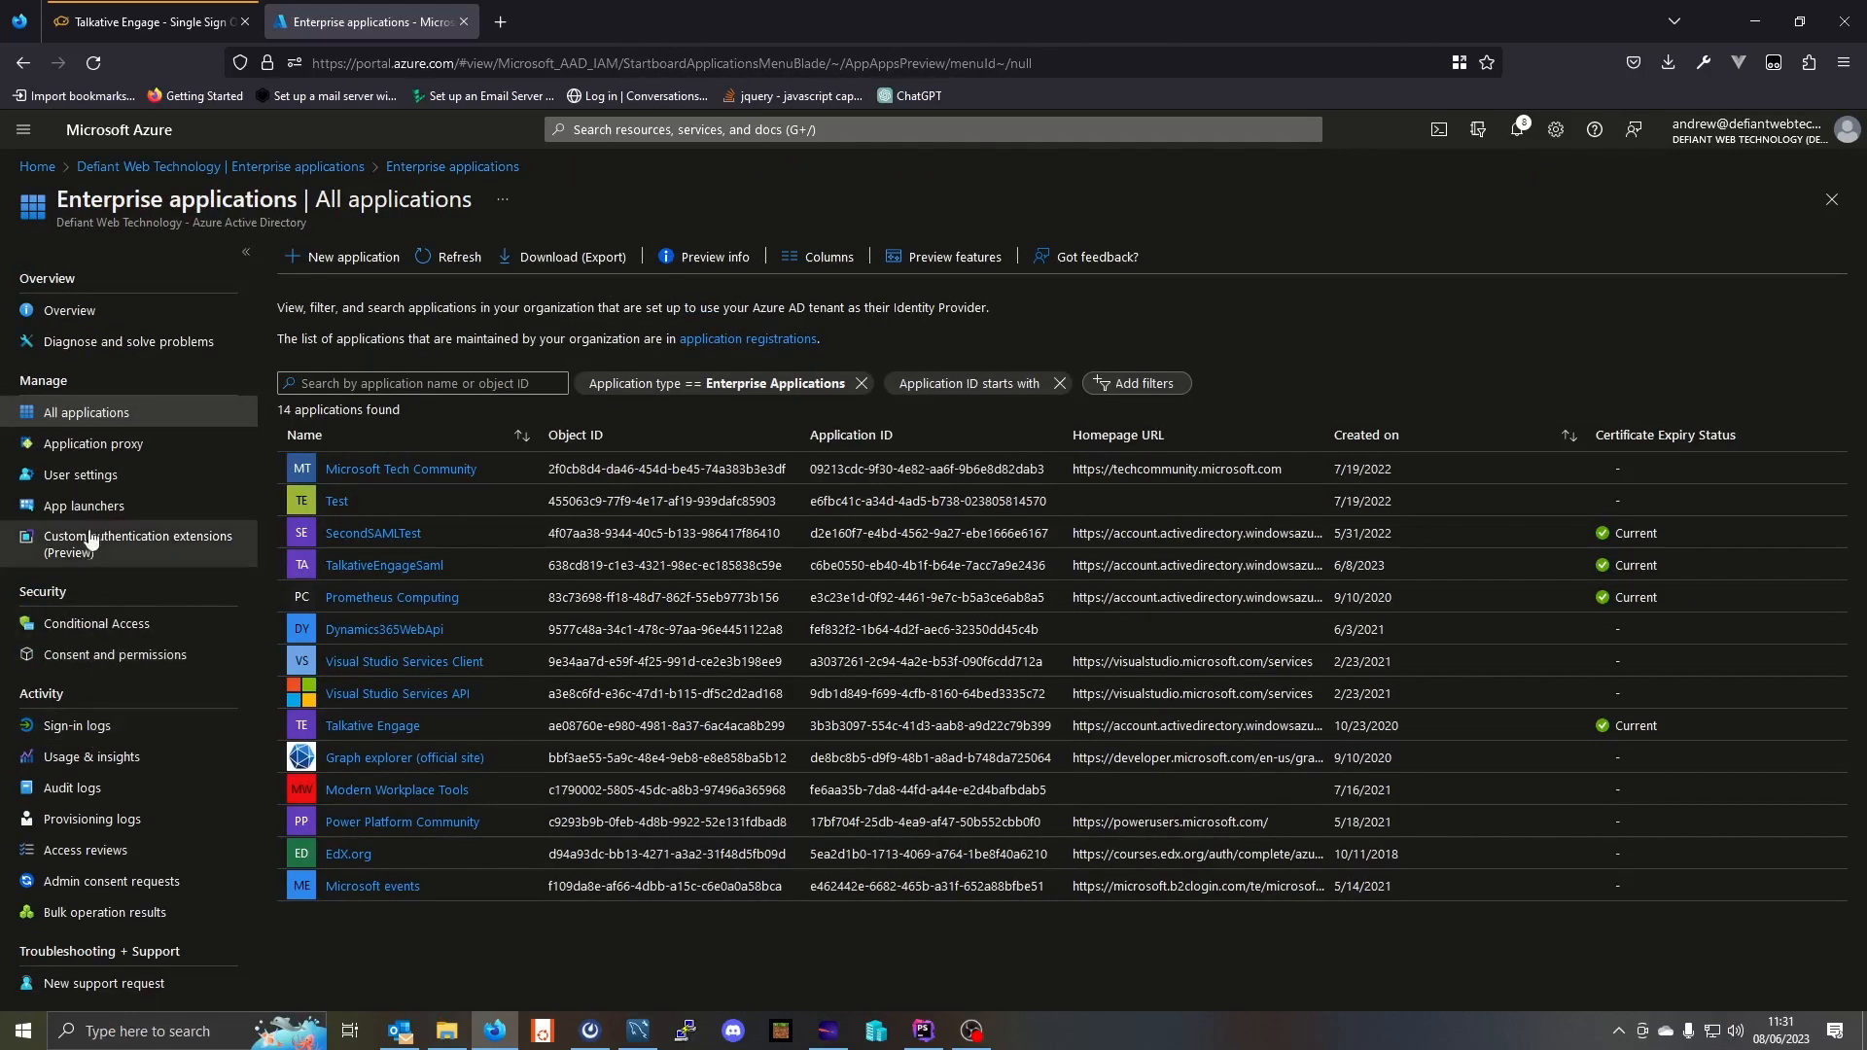
left_click(327, 173)
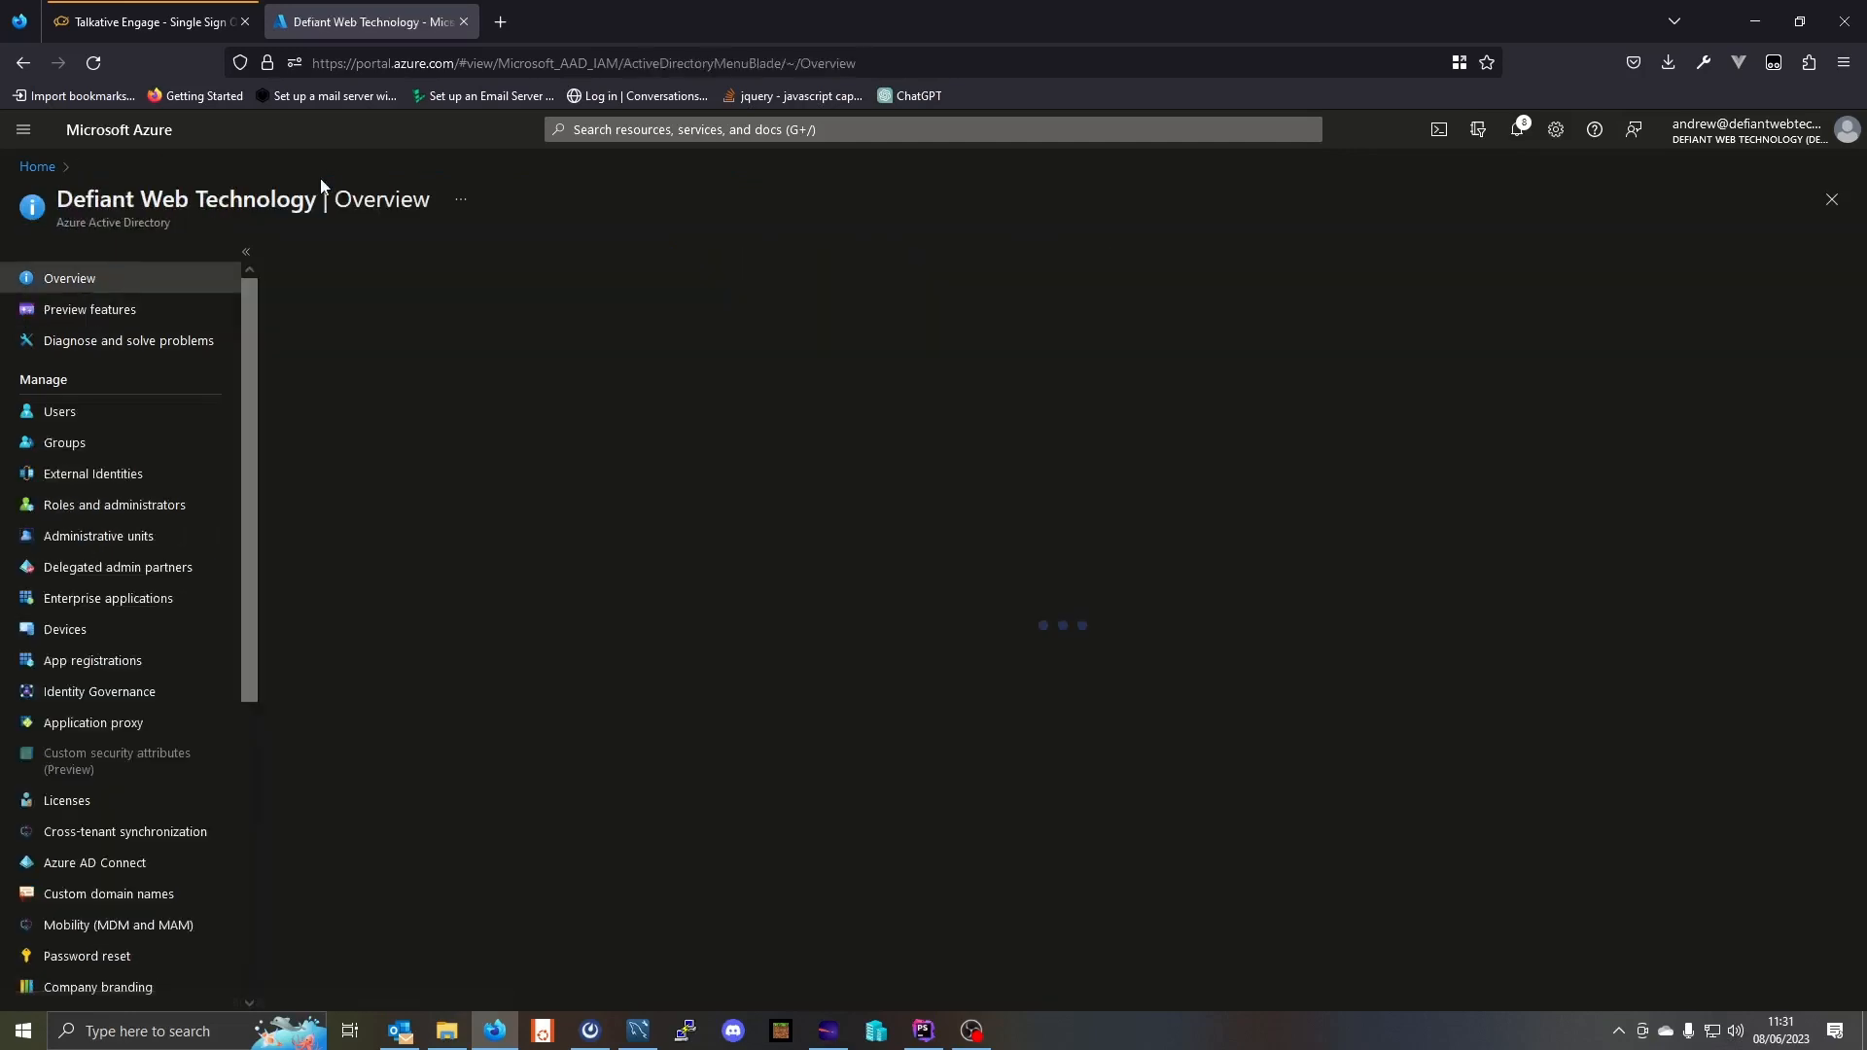
left_click(60, 414)
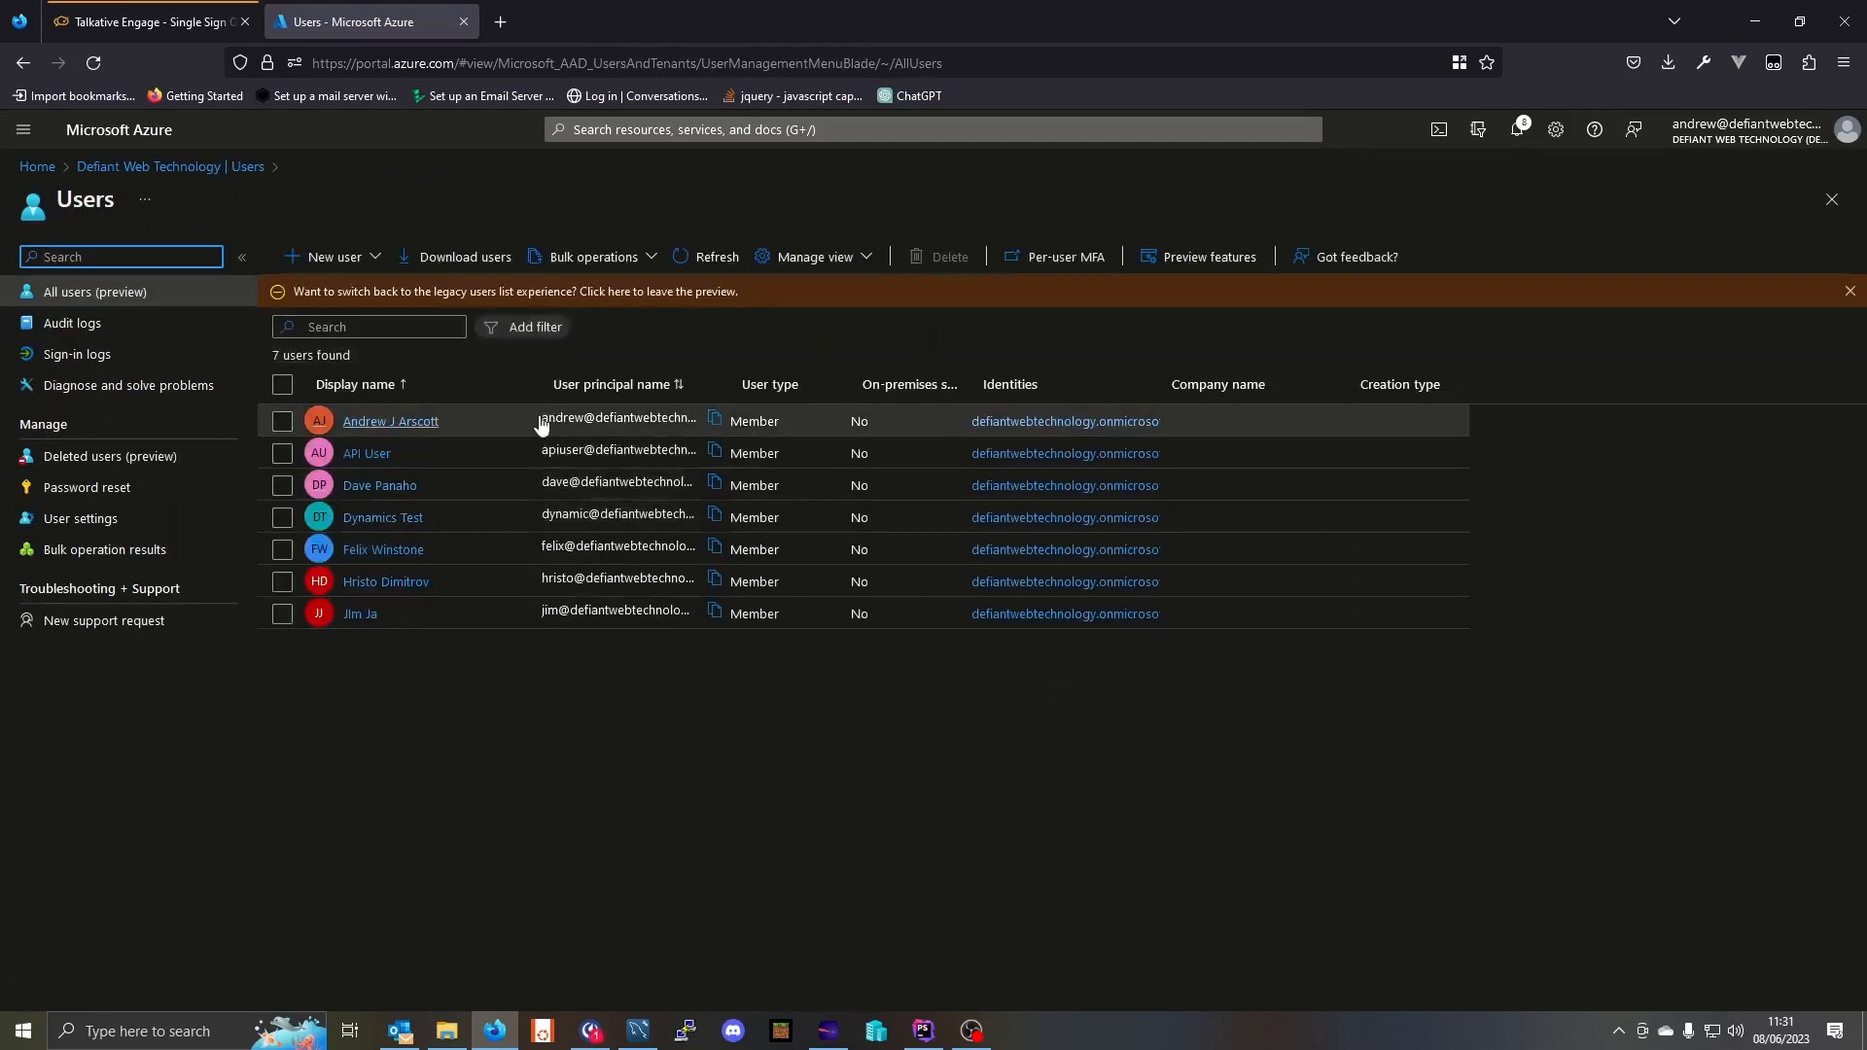
left_click_drag(541, 417, 698, 412)
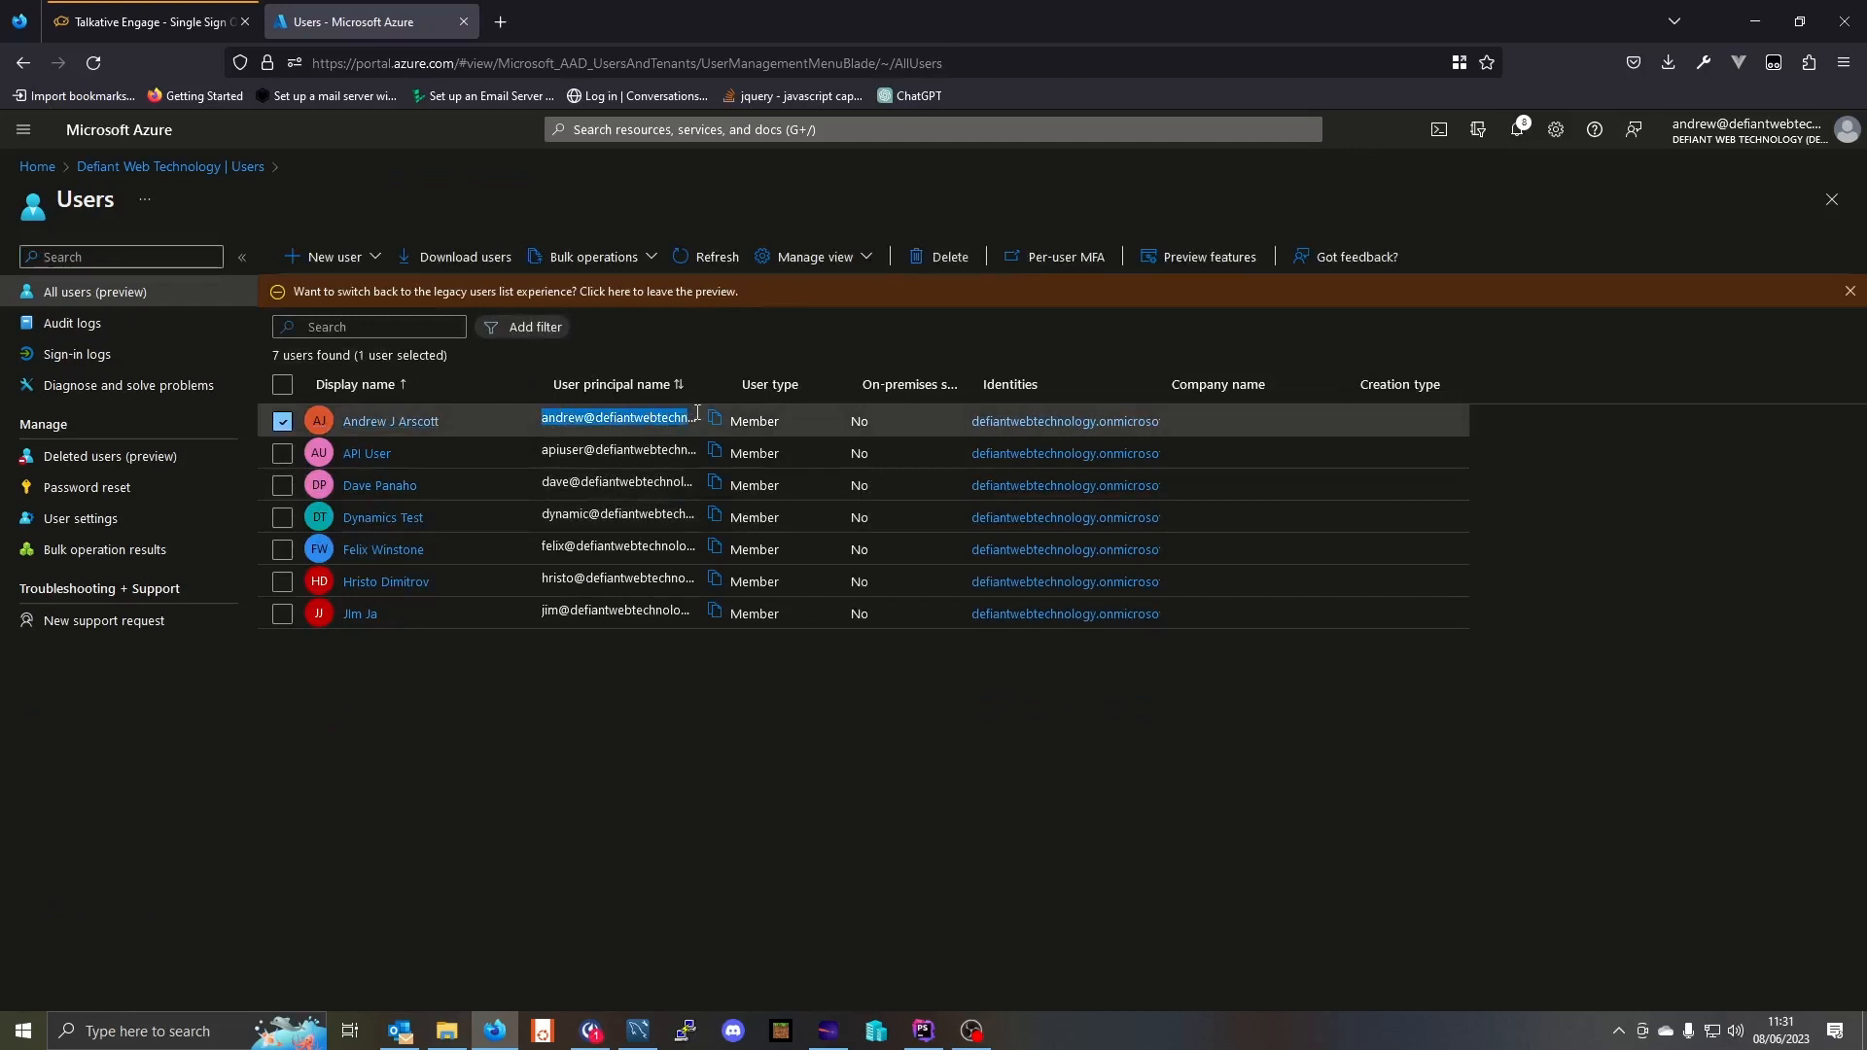
left_click(634, 422)
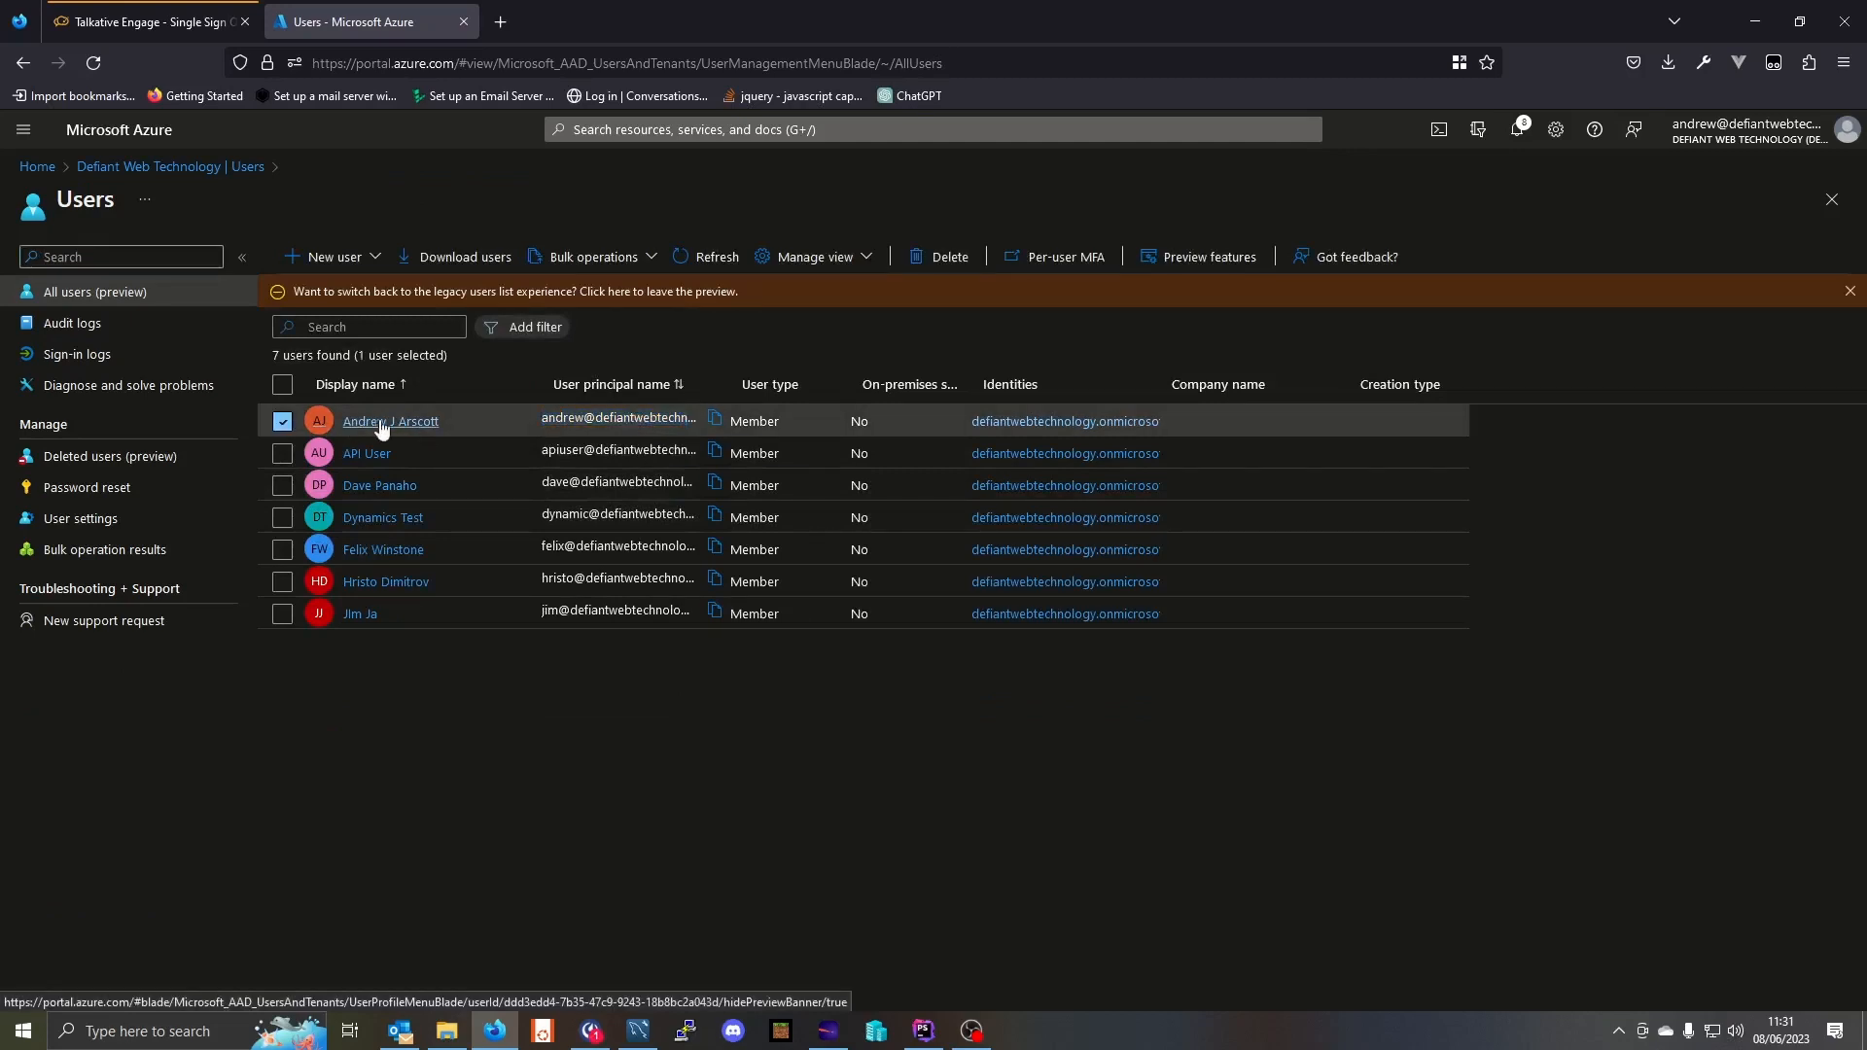
Open the first user's properties for editing and check which domain the Email field uses
left_click(418, 423)
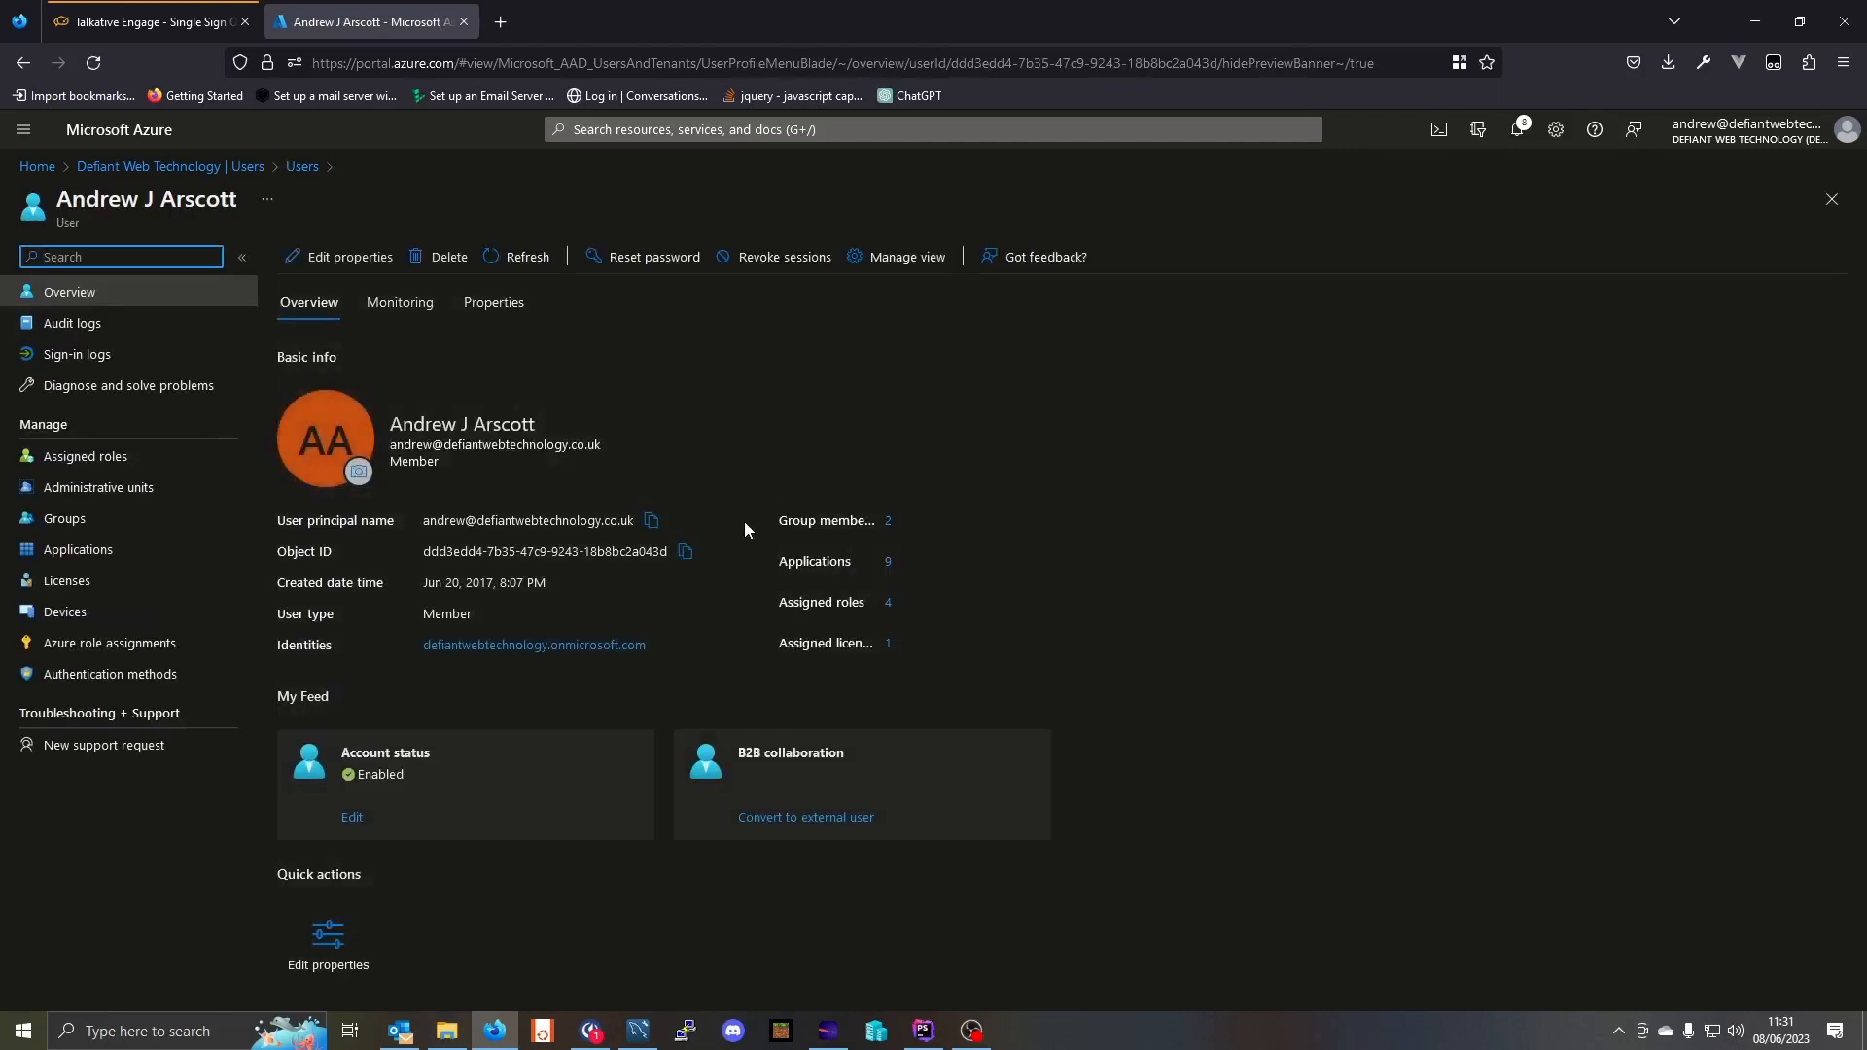
left_click(353, 261)
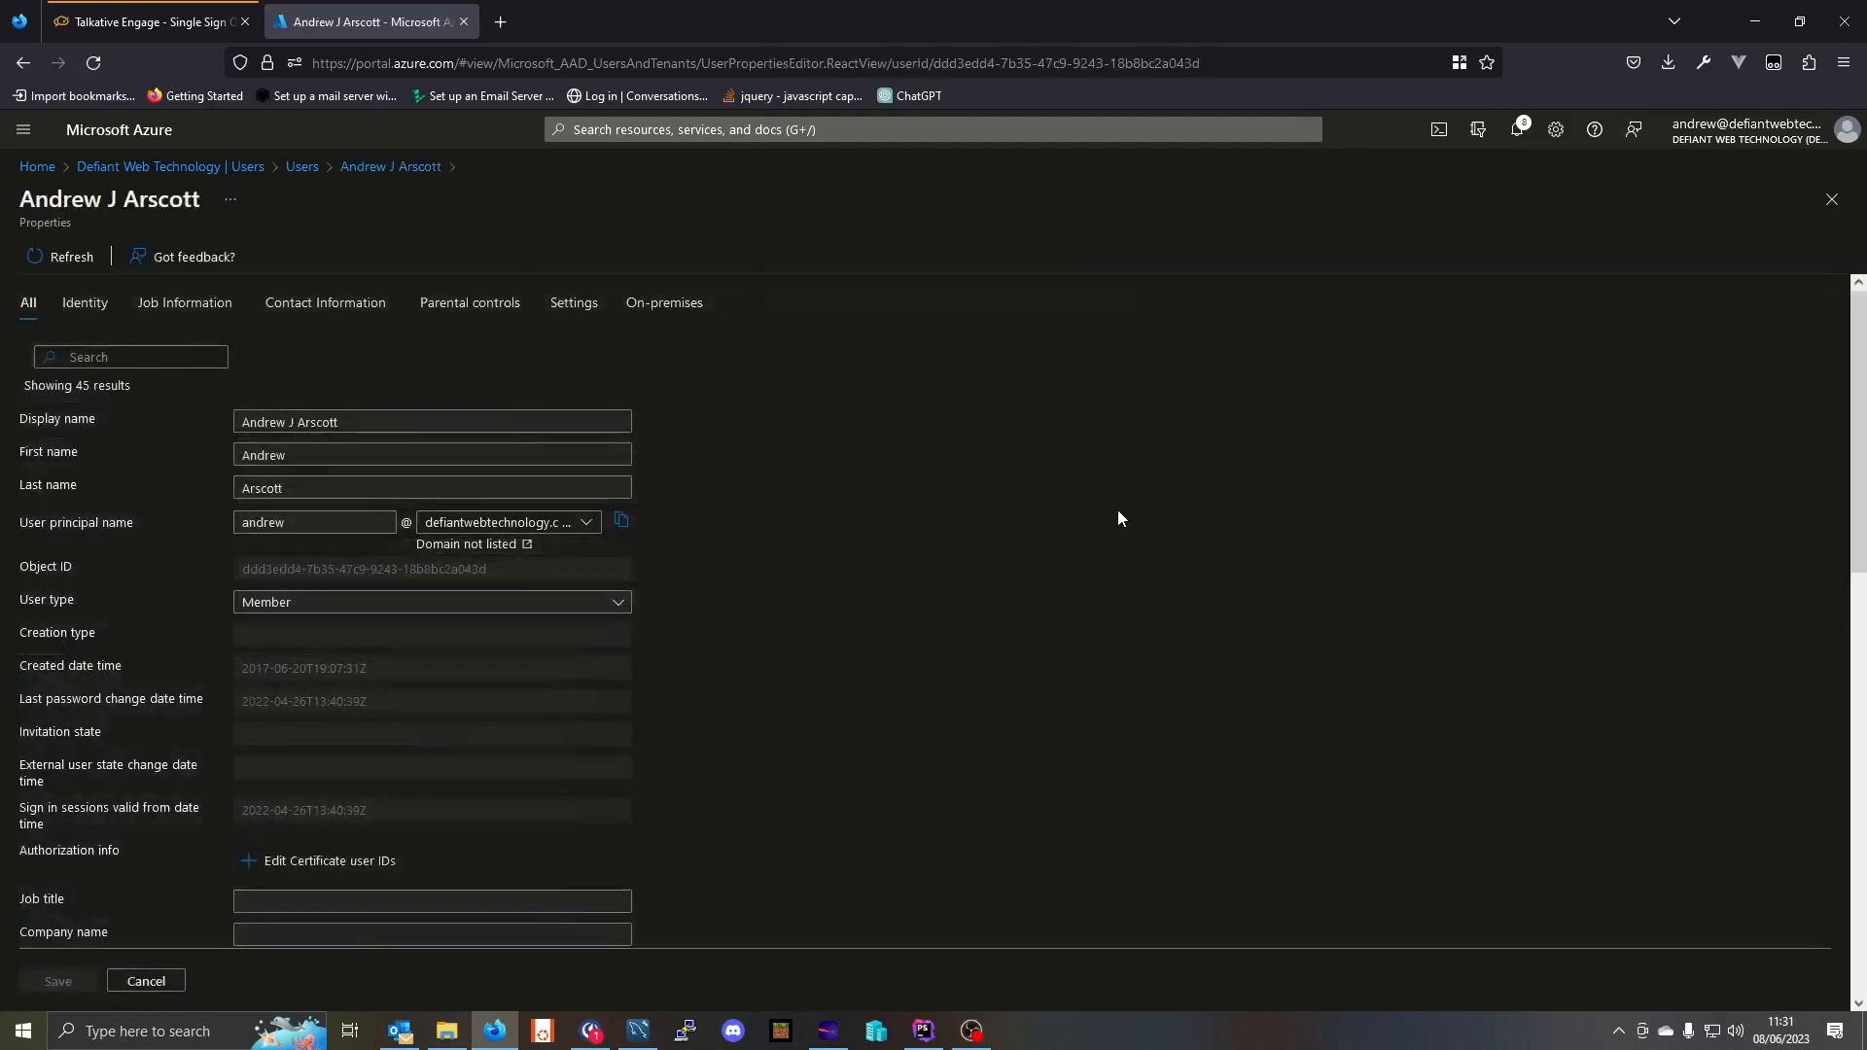
scroll(953, 546, "down", 10)
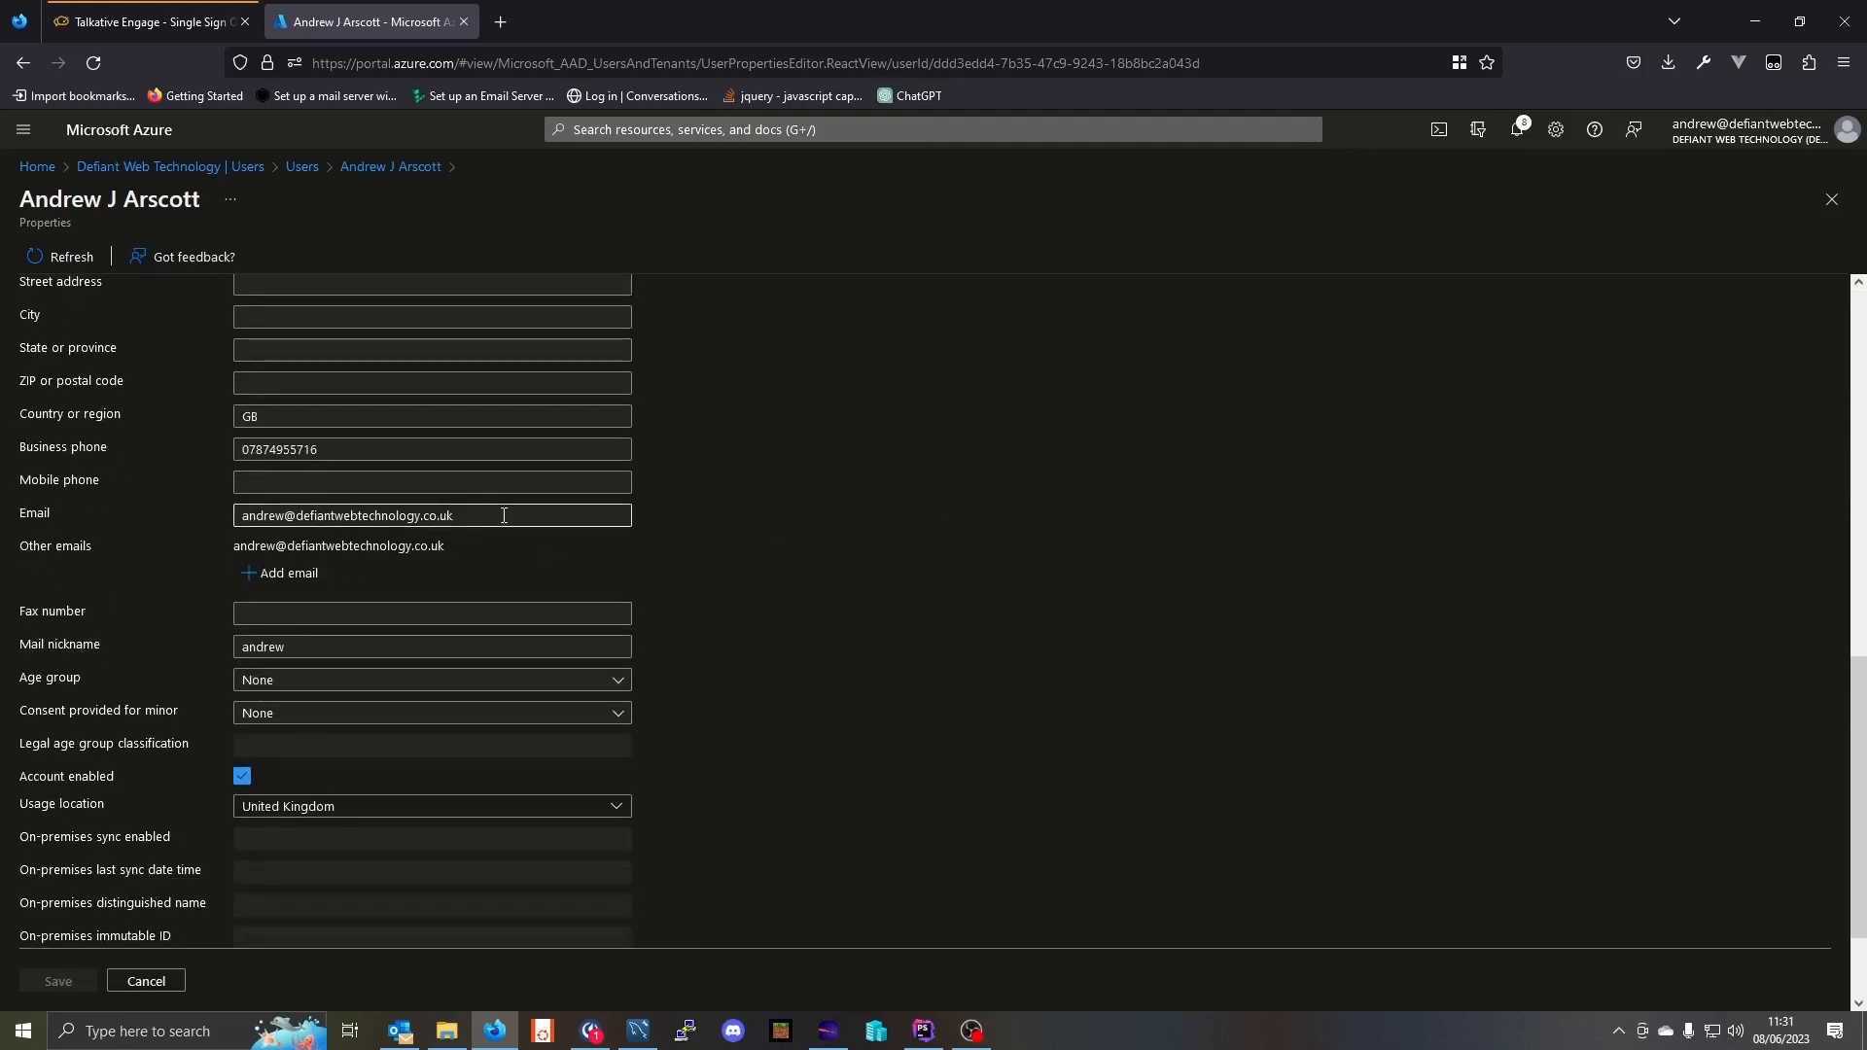
left_click(504, 515)
left_click_drag(296, 516, 497, 523)
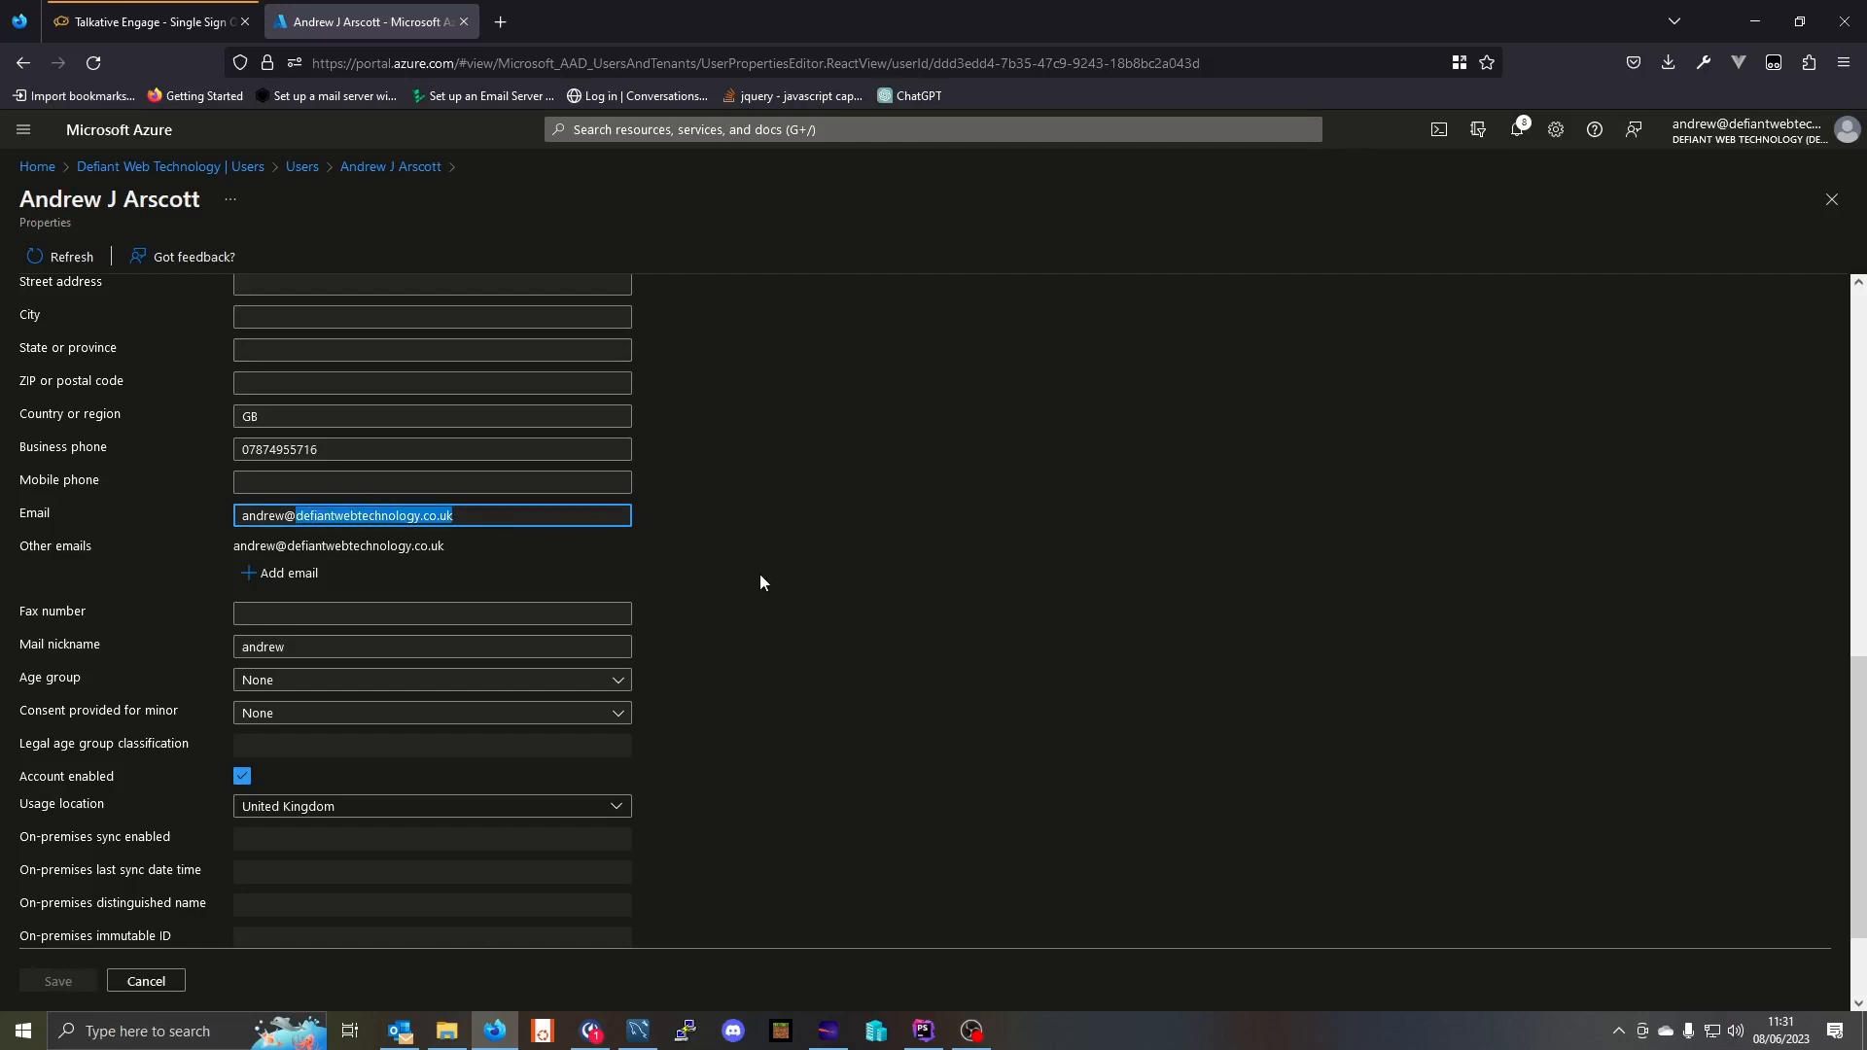
Switch to Talkative Engage and add defiantwebtechnology.co.uk as an authorised domain, checking its entry among the authorised domains
left_click(139, 16)
left_click(372, 705)
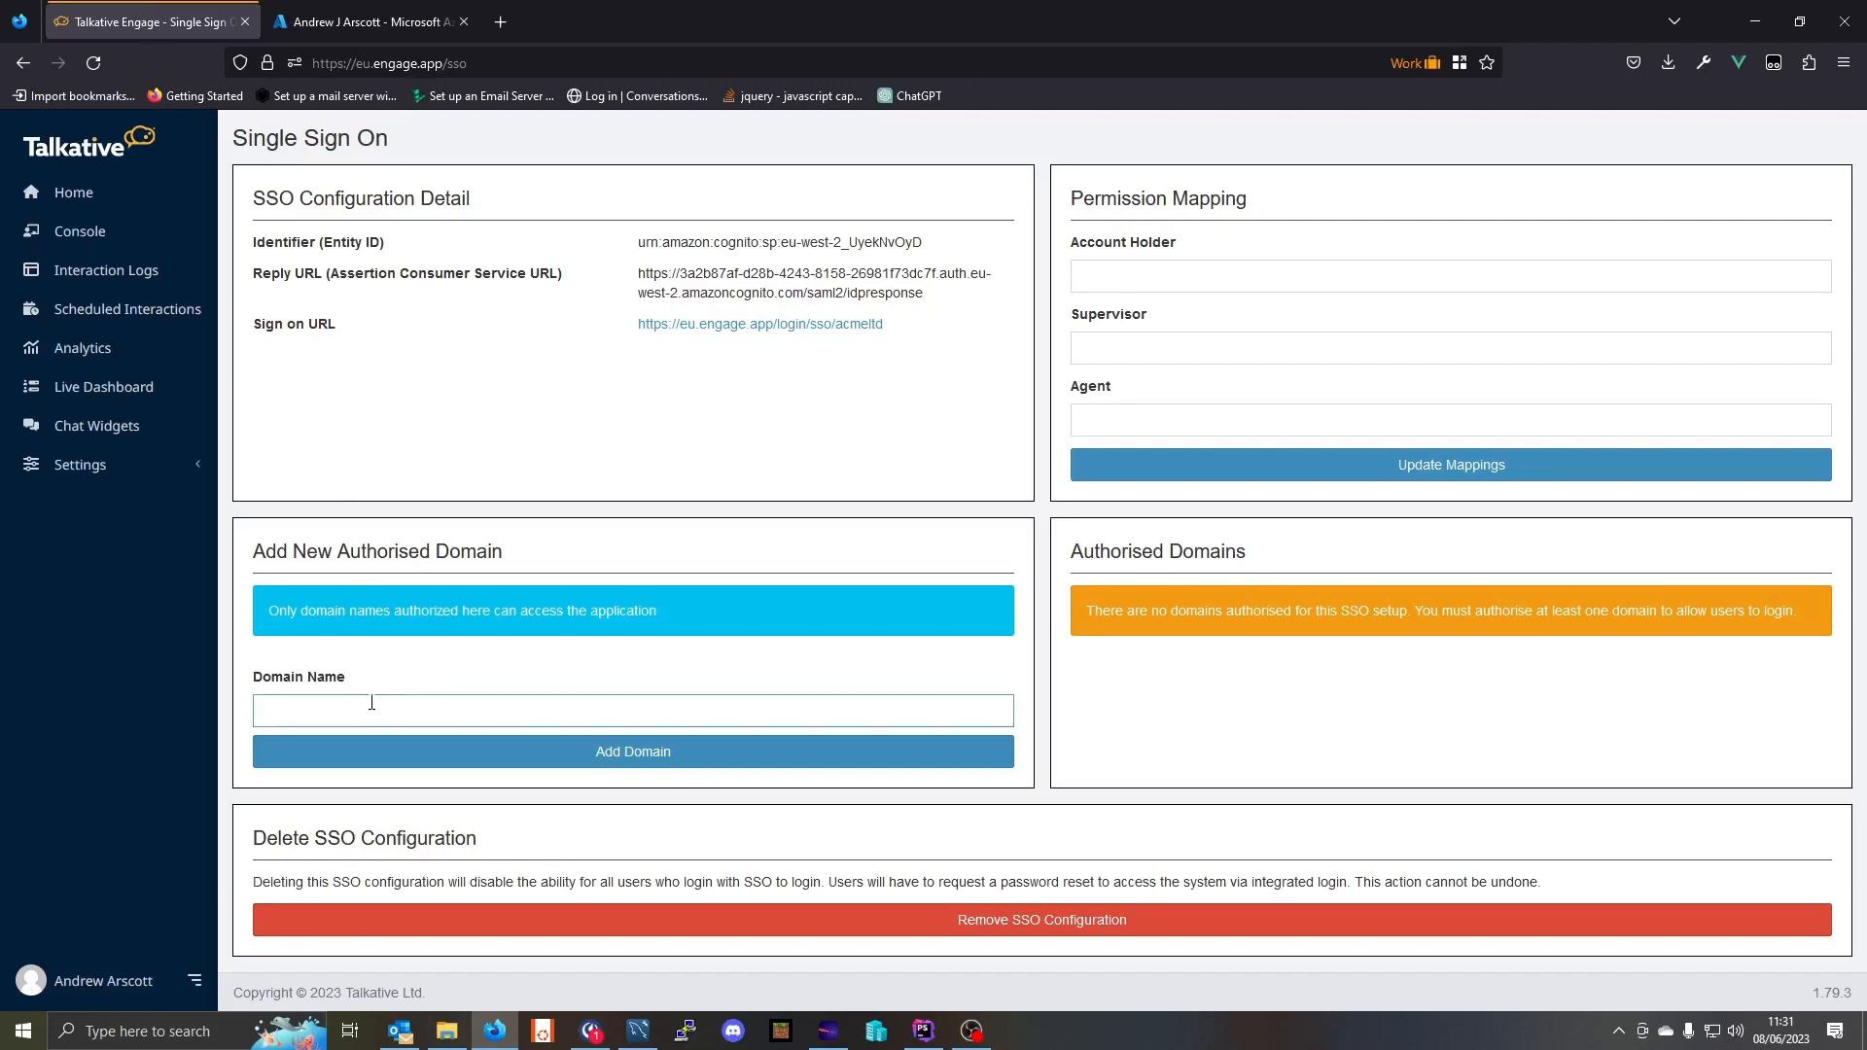
type("defiantwebtechnology.co.uk")
left_click(494, 755)
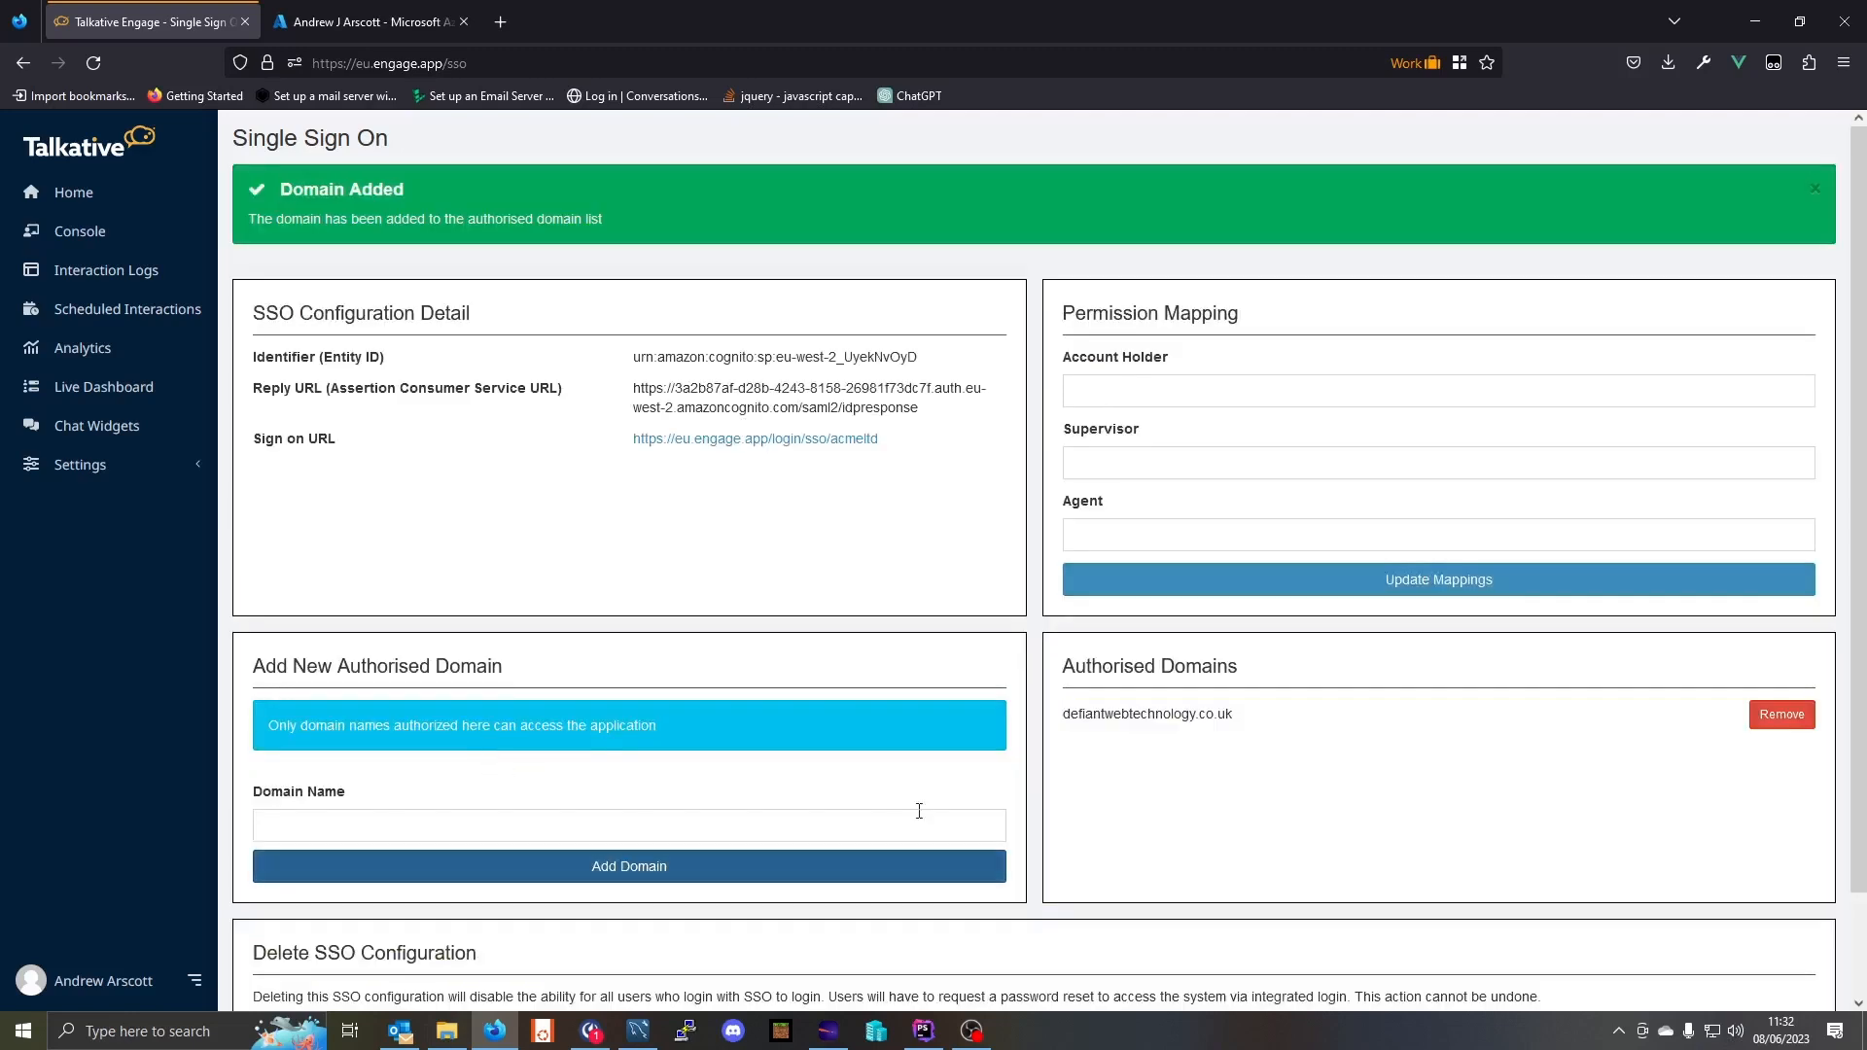
left_click_drag(1058, 714, 1230, 717)
left_click(1253, 722)
scroll(1372, 909, "down", 2)
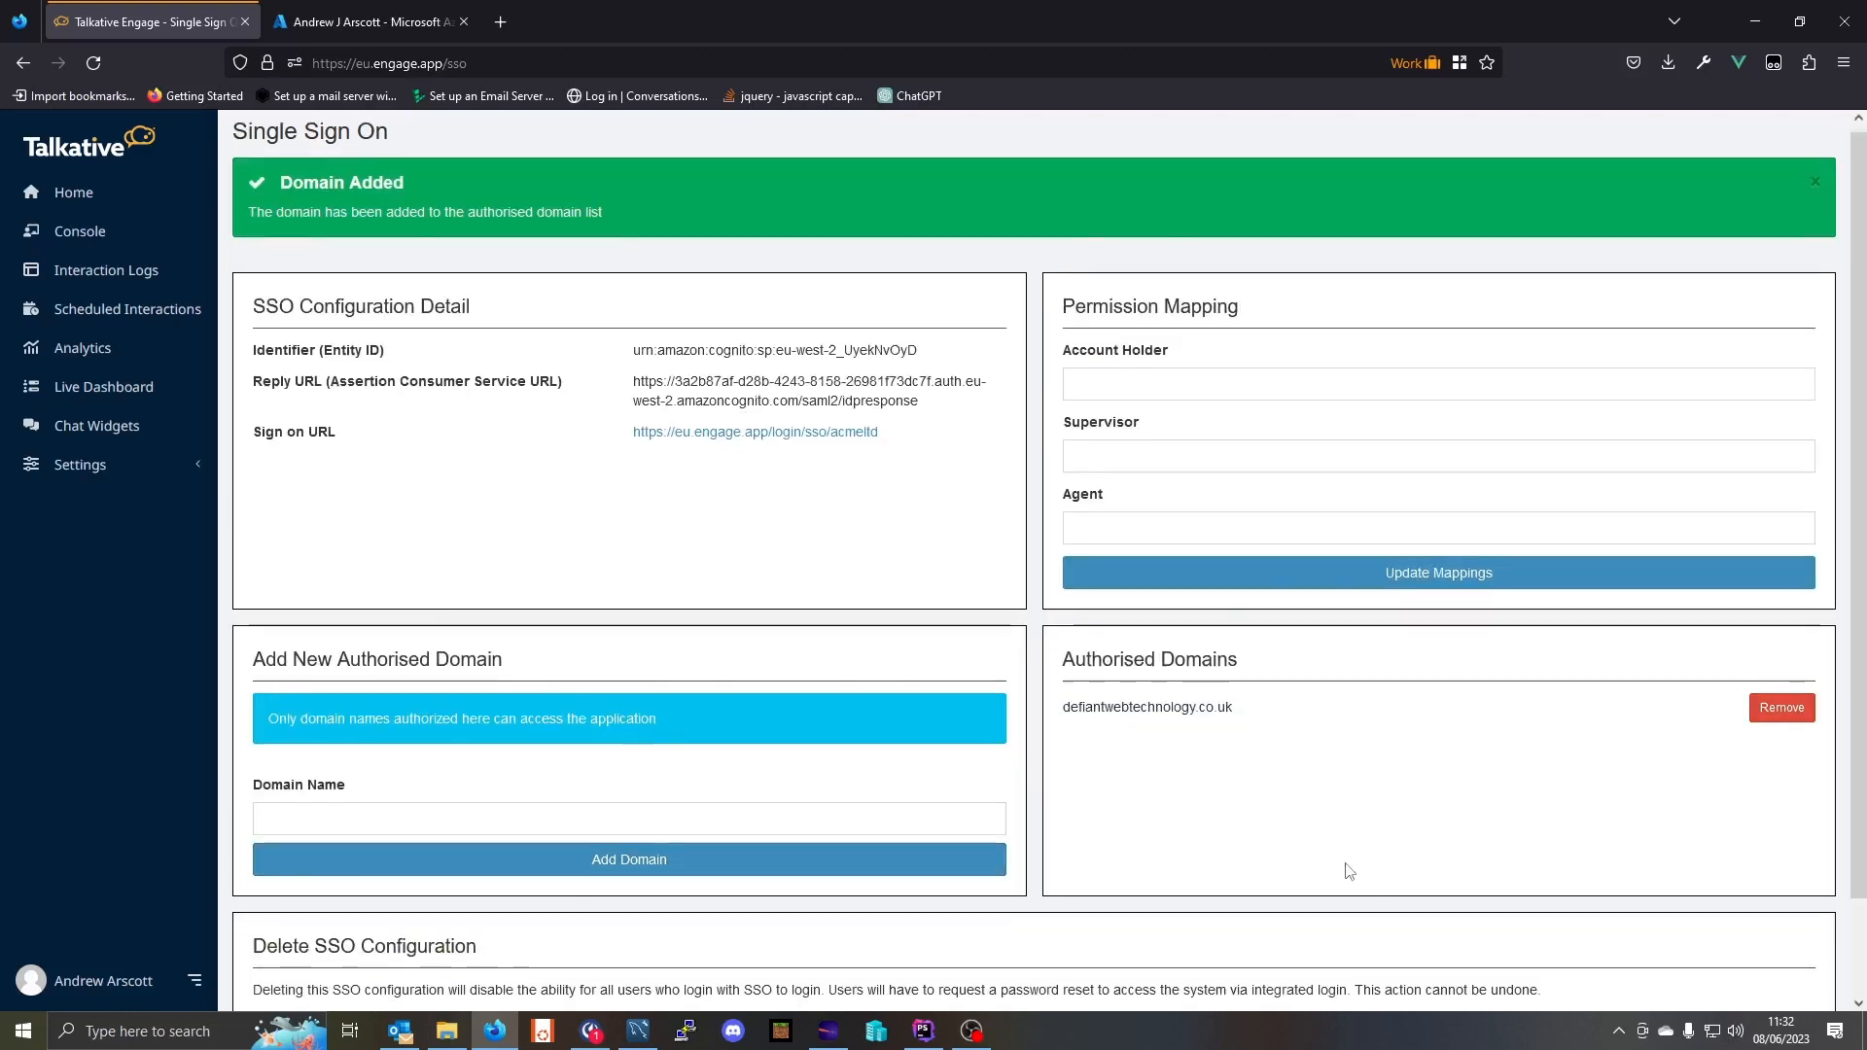
scroll(1317, 846, "up", 2)
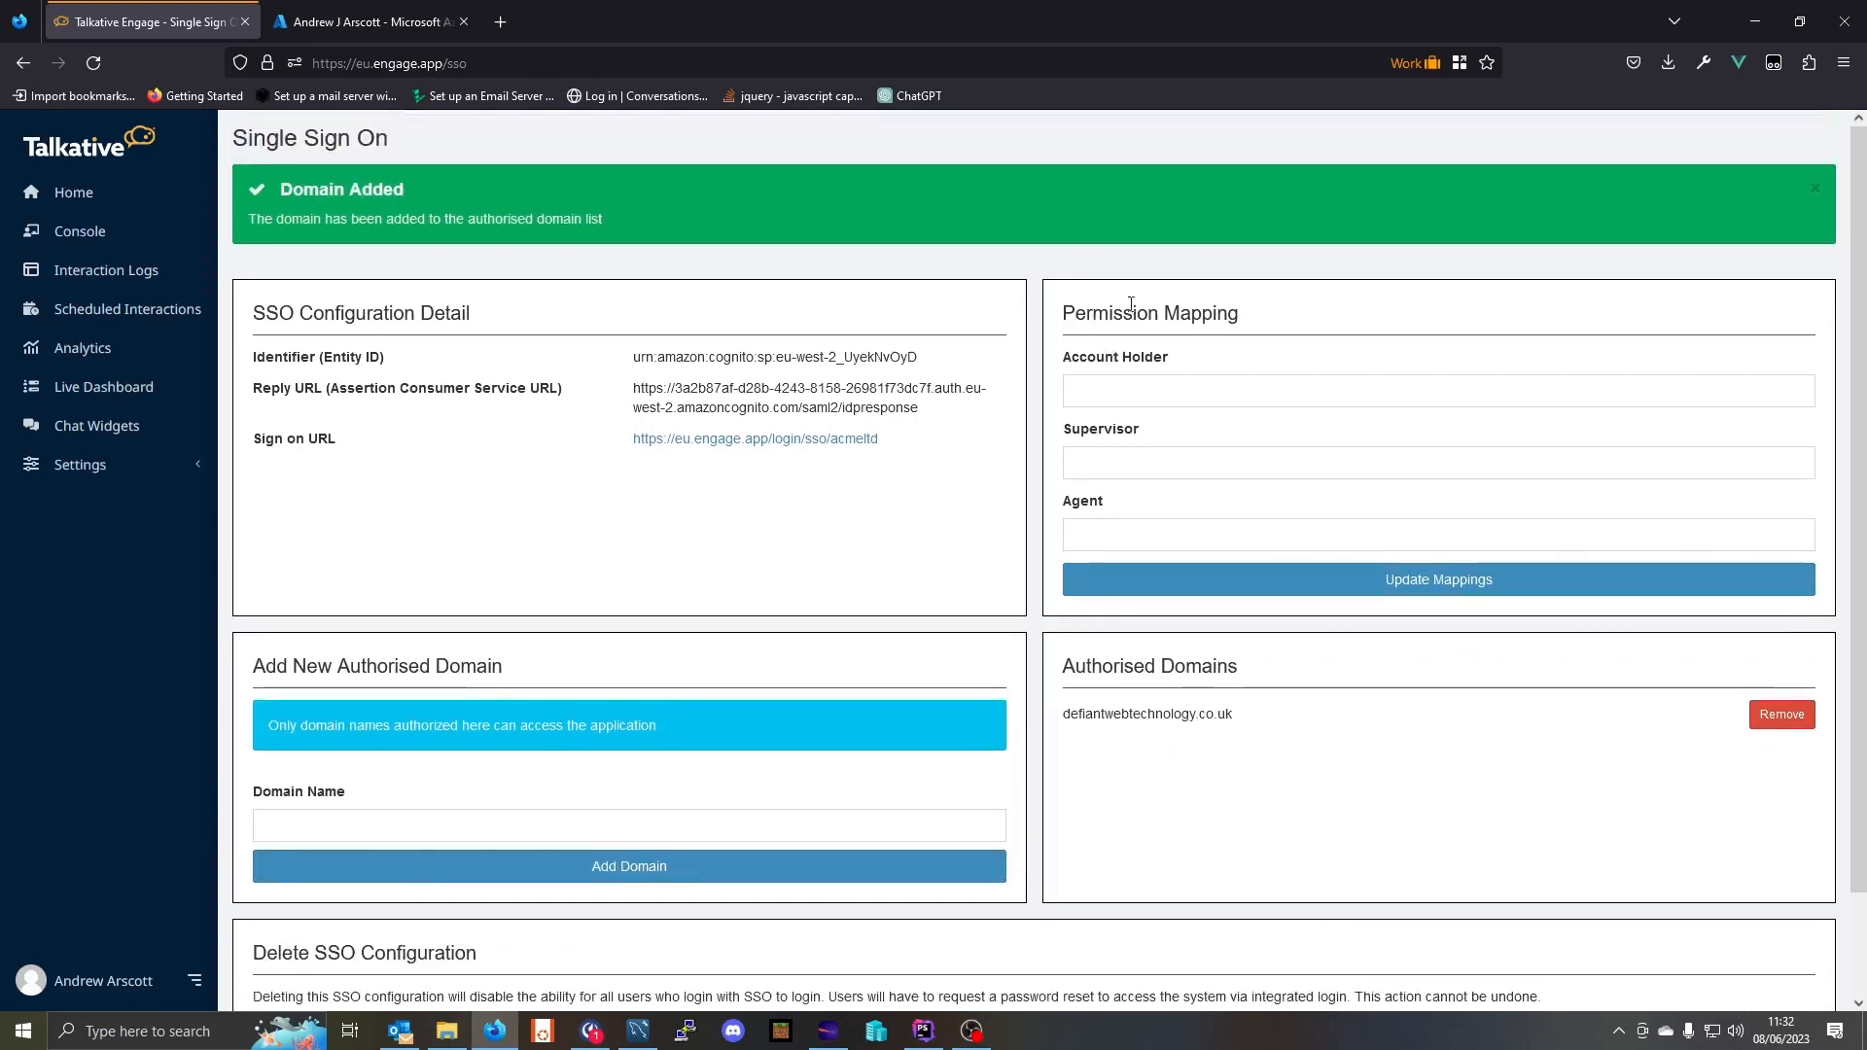
Switch to Azure and go from the user's properties to the Defiant Web Technology directory's list of groups
left_click(360, 22)
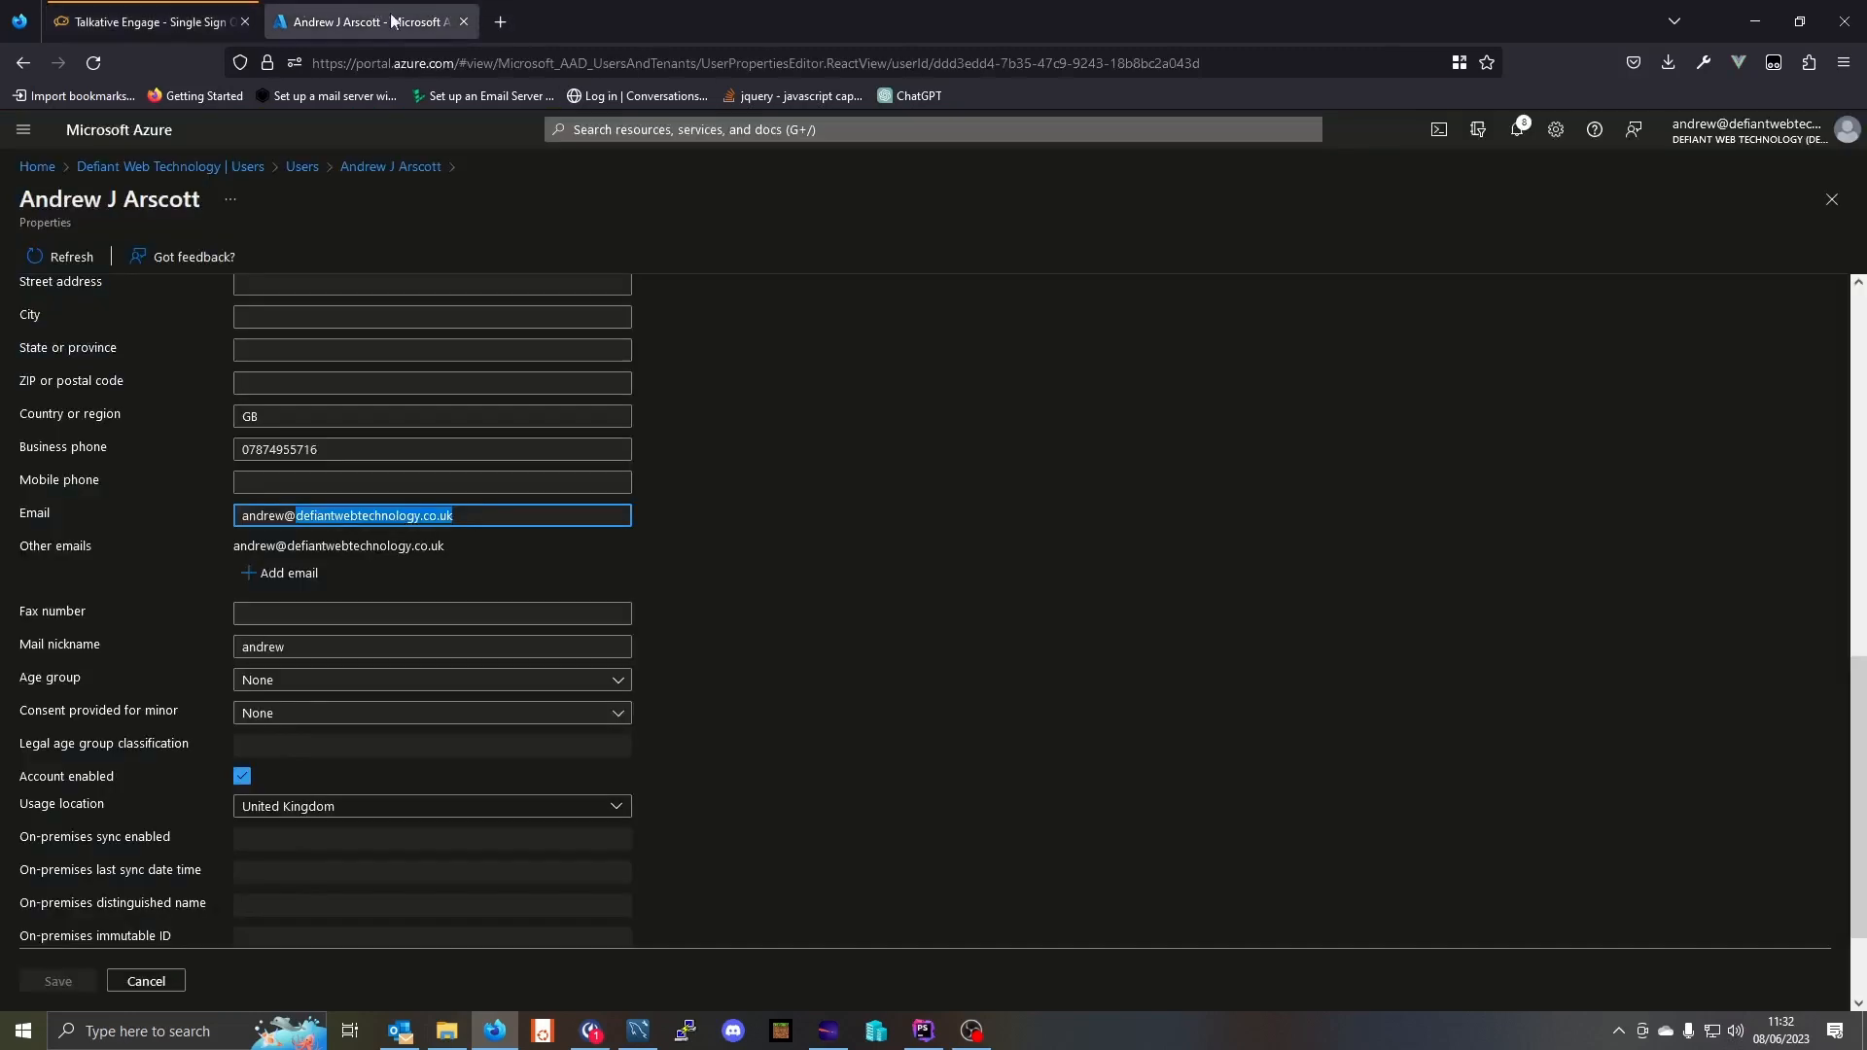
scroll(925, 558, "up", 4)
scroll(928, 580, "up", 5)
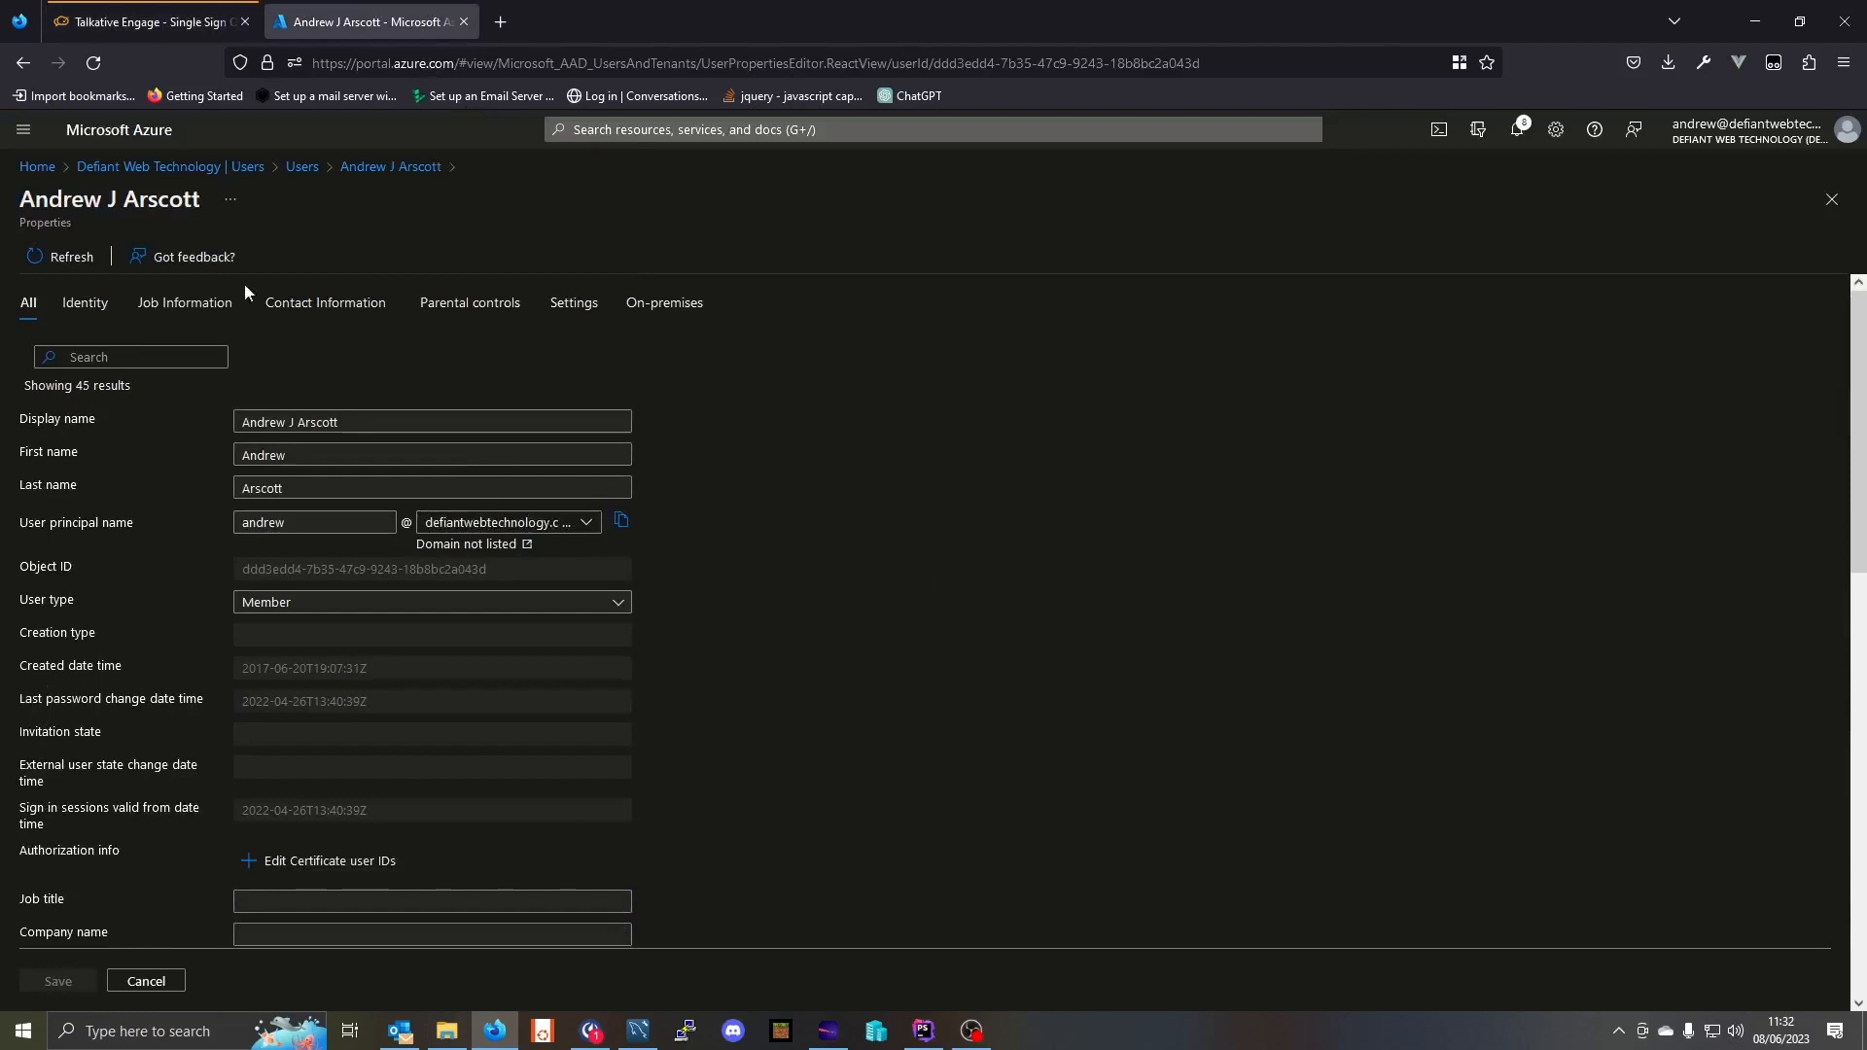
left_click(250, 168)
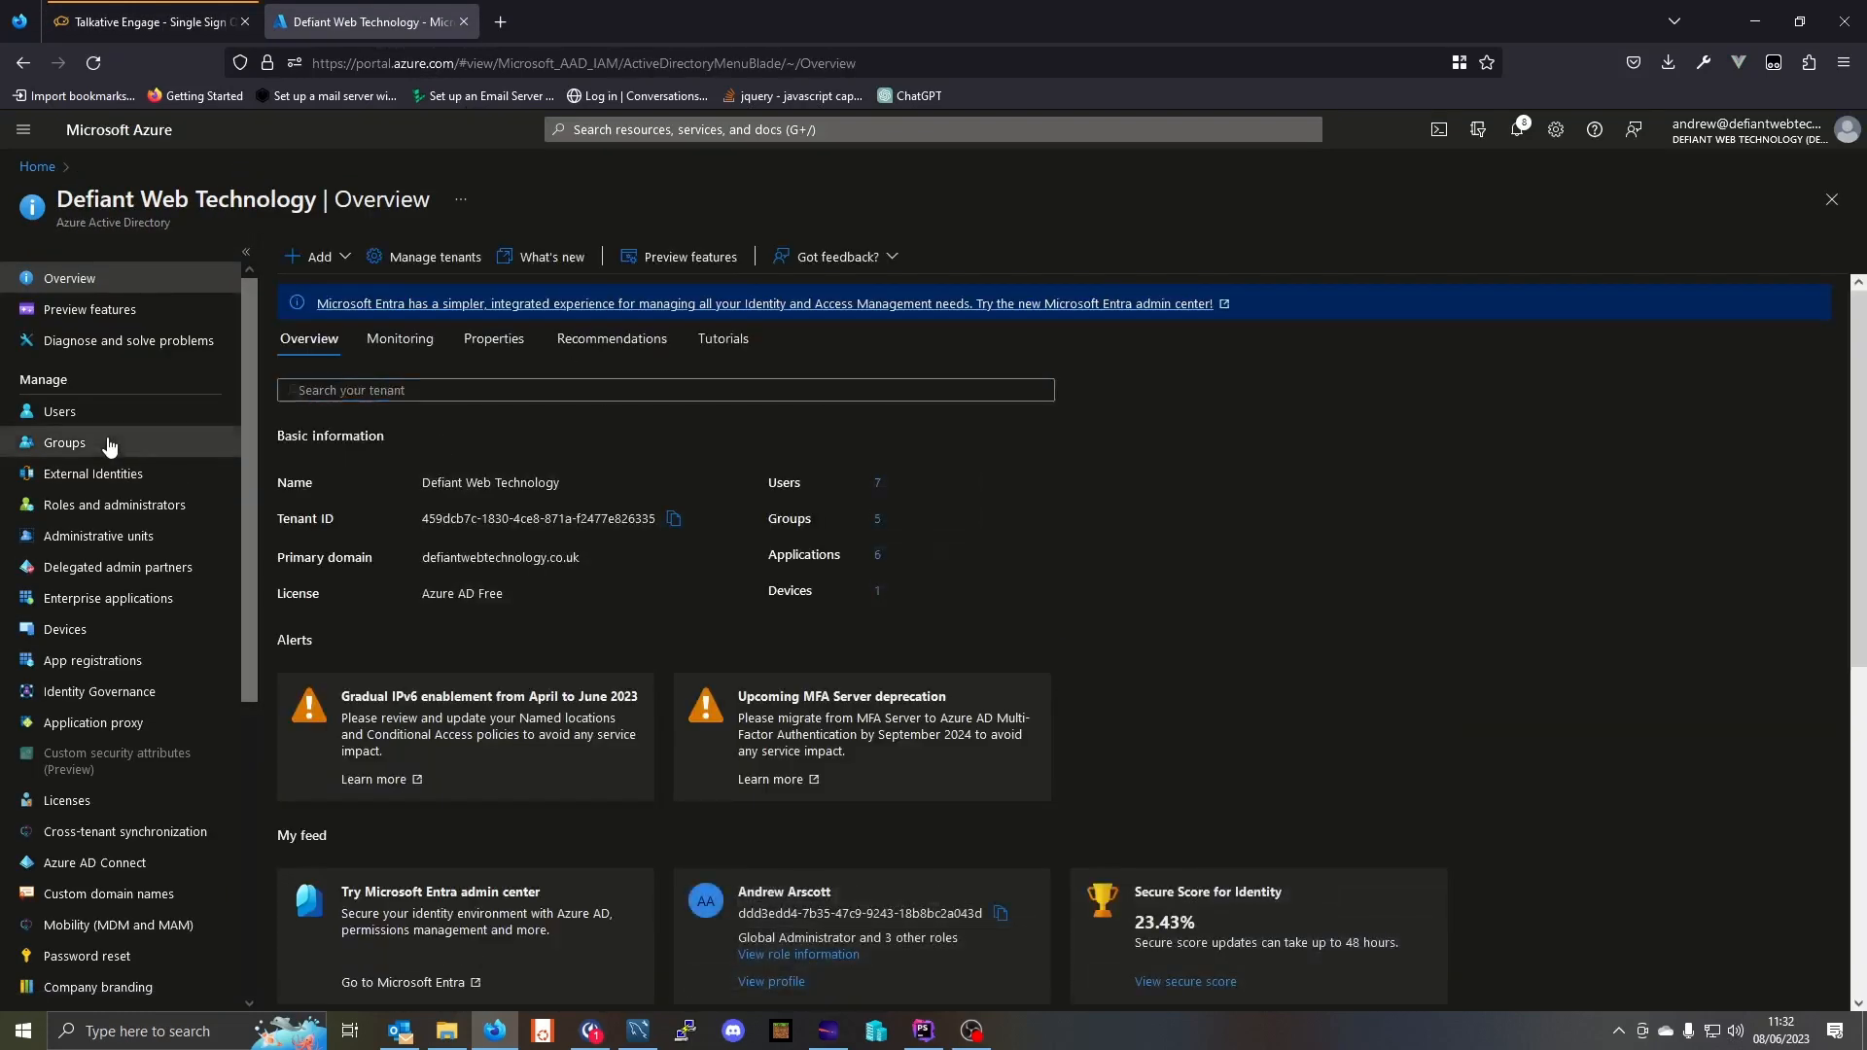
left_click(110, 445)
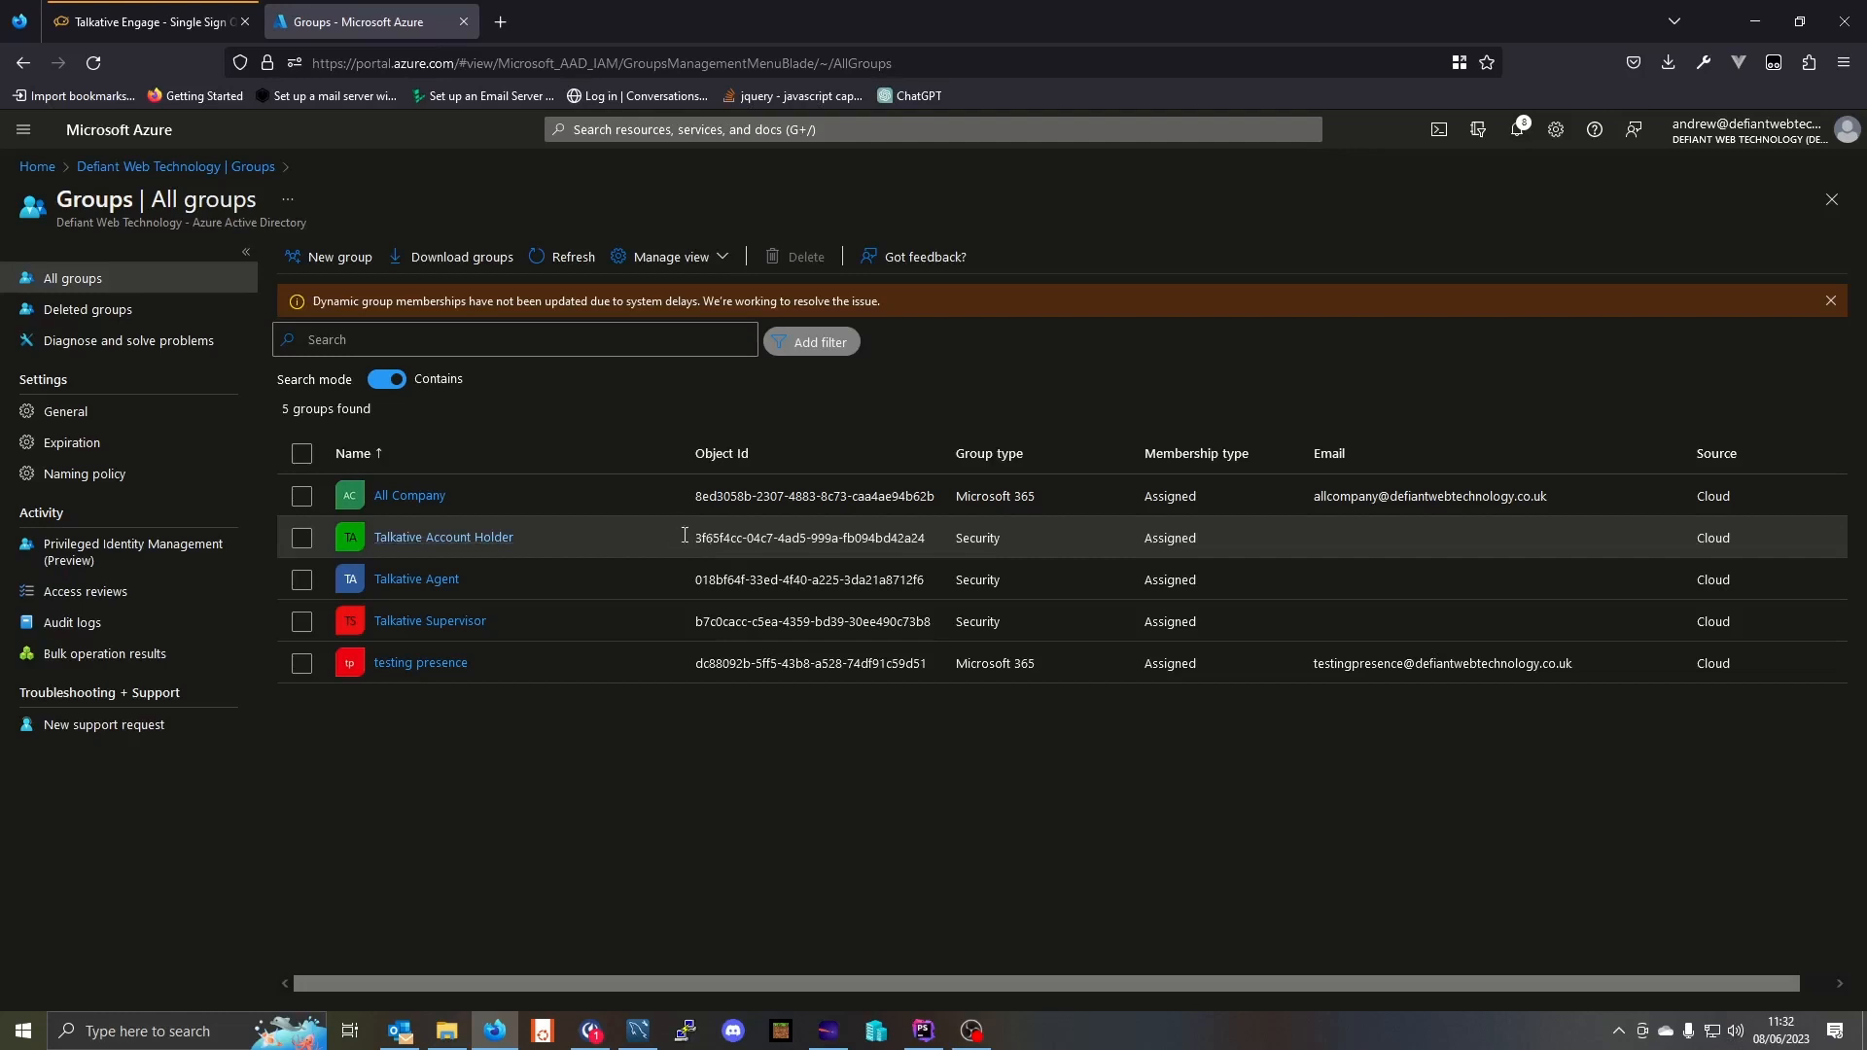
Copy the Talkative Account Holder group's object ID into the Account Holder permission mapping in Talkative Engage
left_click_drag(688, 540, 944, 564)
key("ctrl+c")
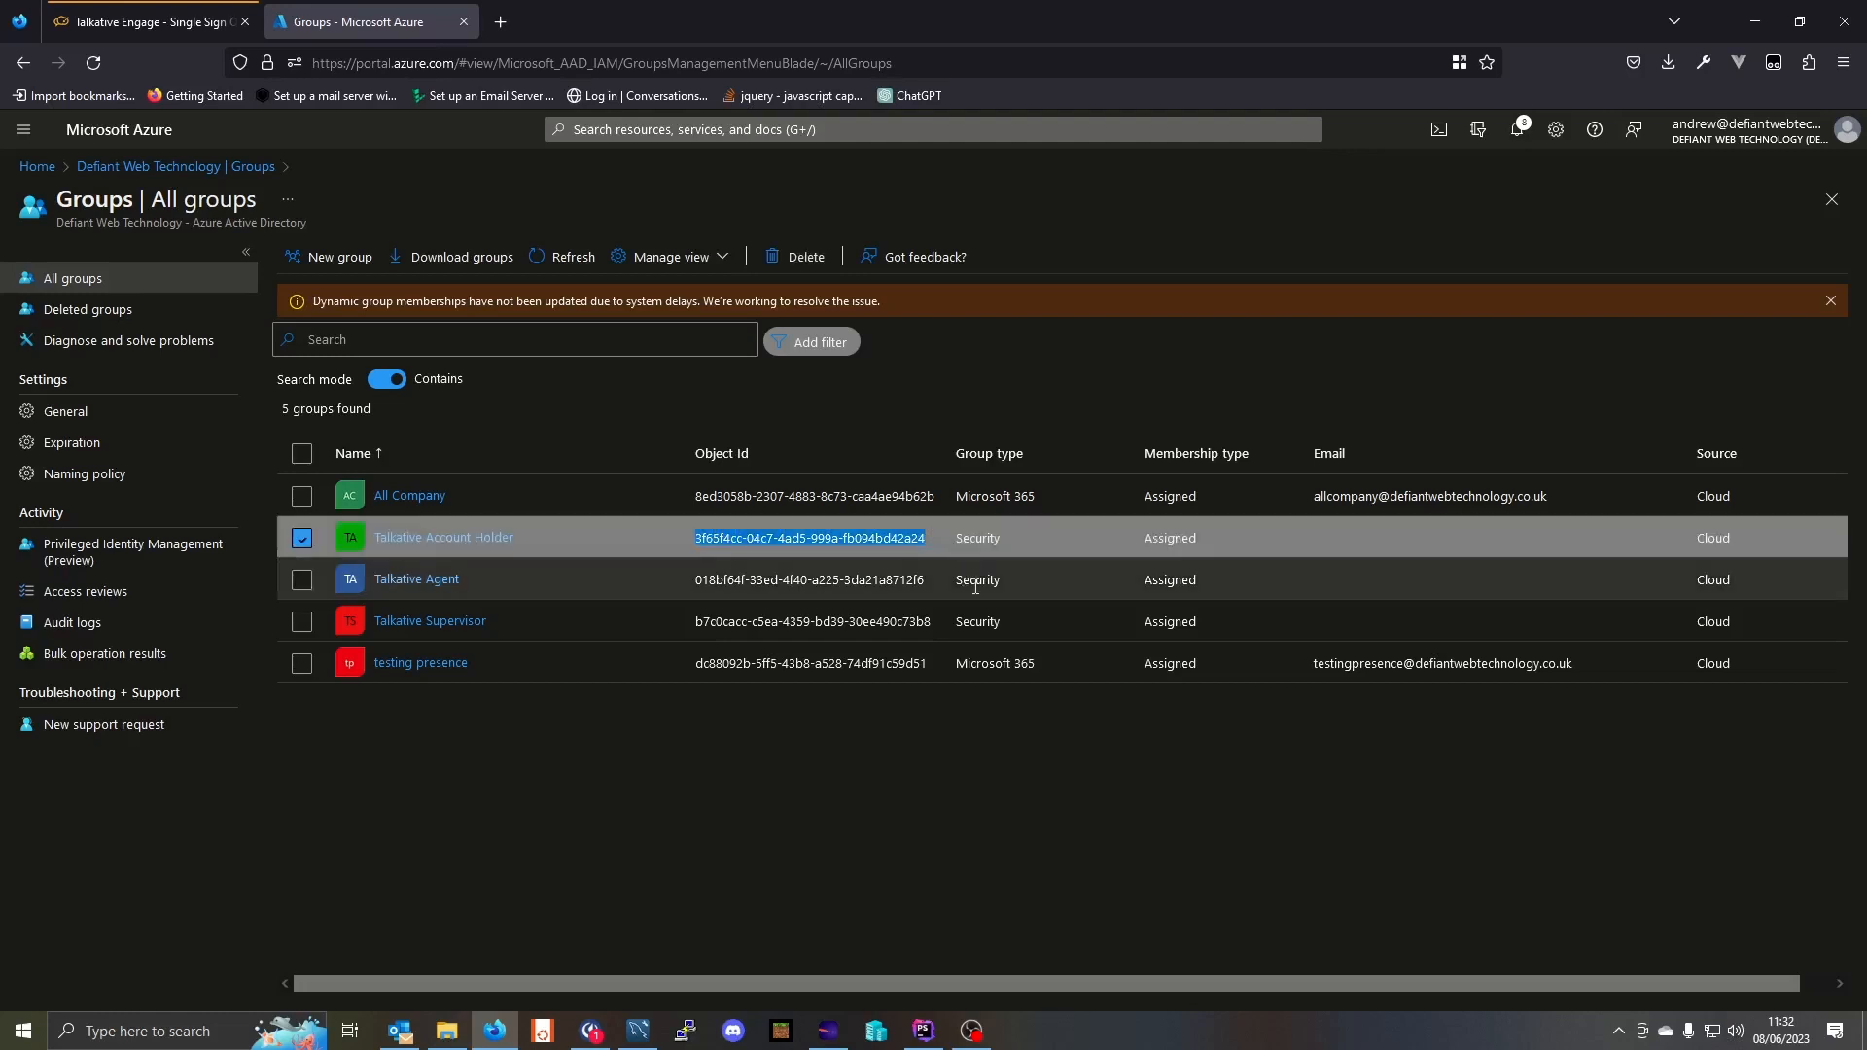
left_click(146, 22)
left_click(1186, 389)
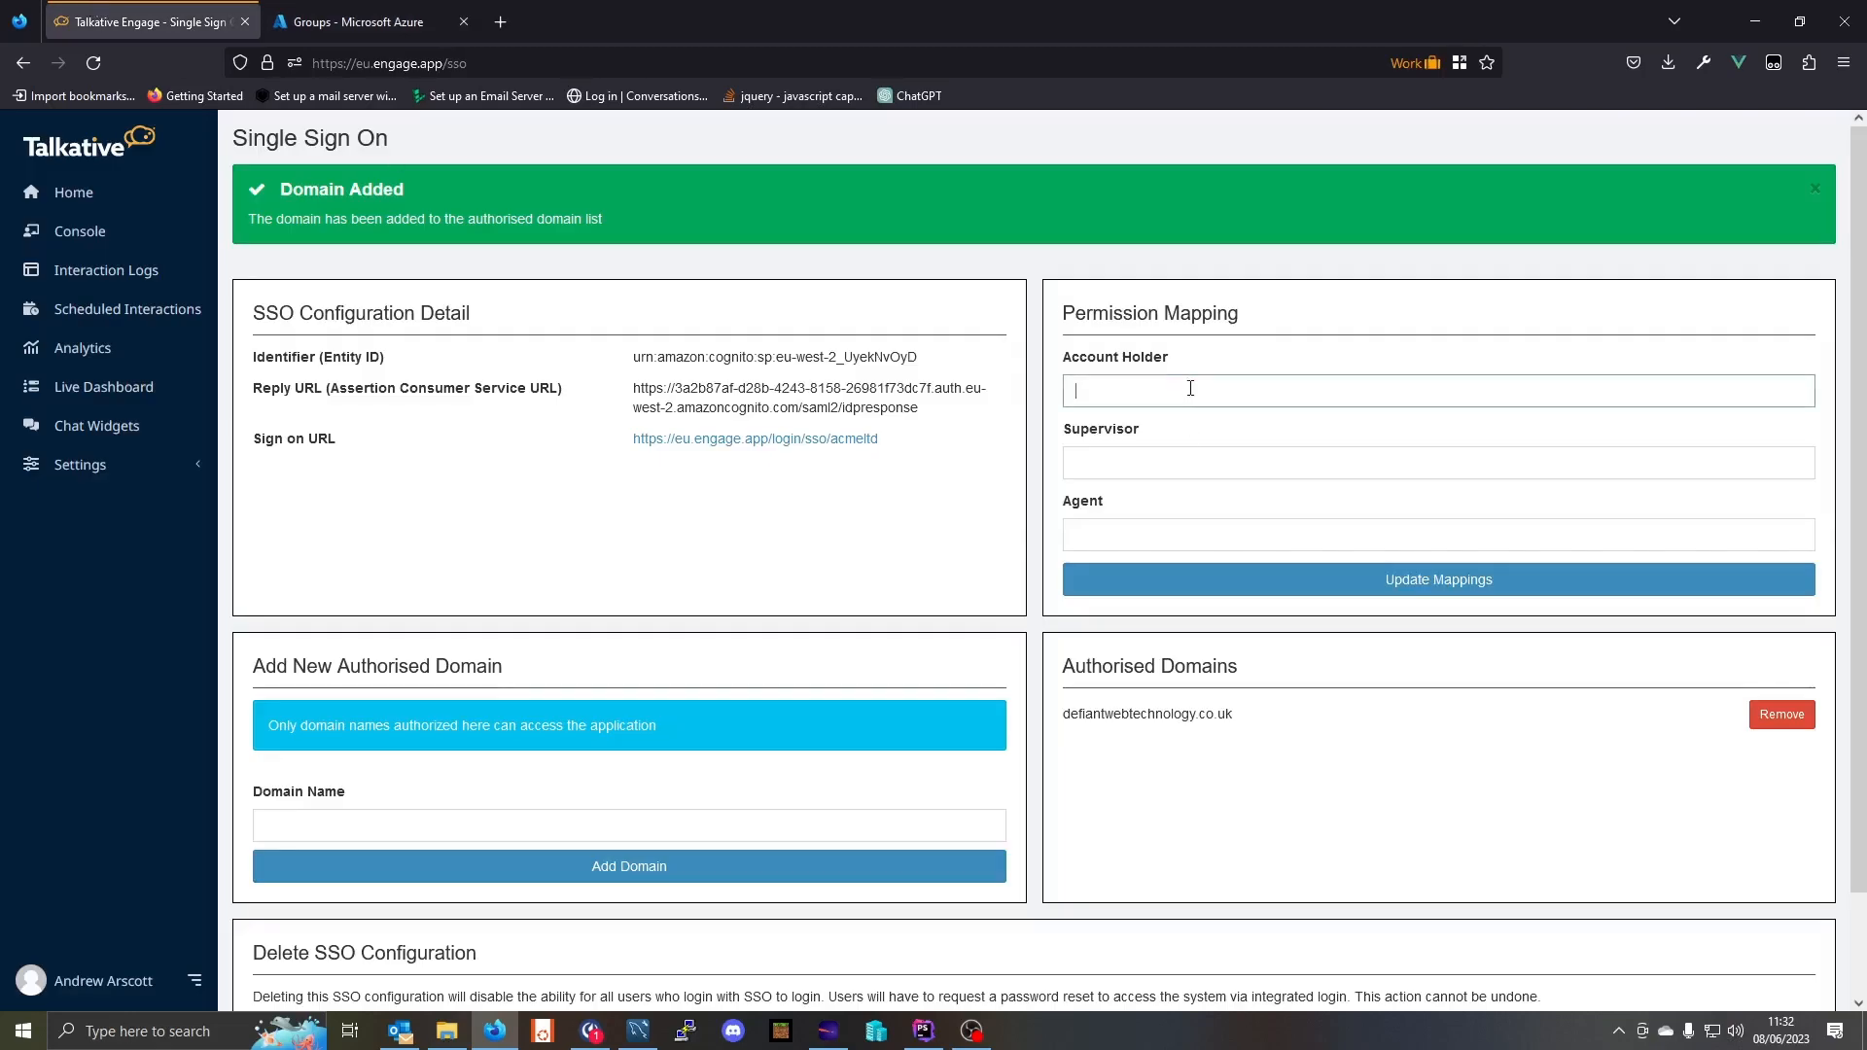
key("ctrl+v")
Copy the Talkative Supervisor group's object ID from Azure into the Supervisor permission mapping in Talkative Engage
left_click(358, 21)
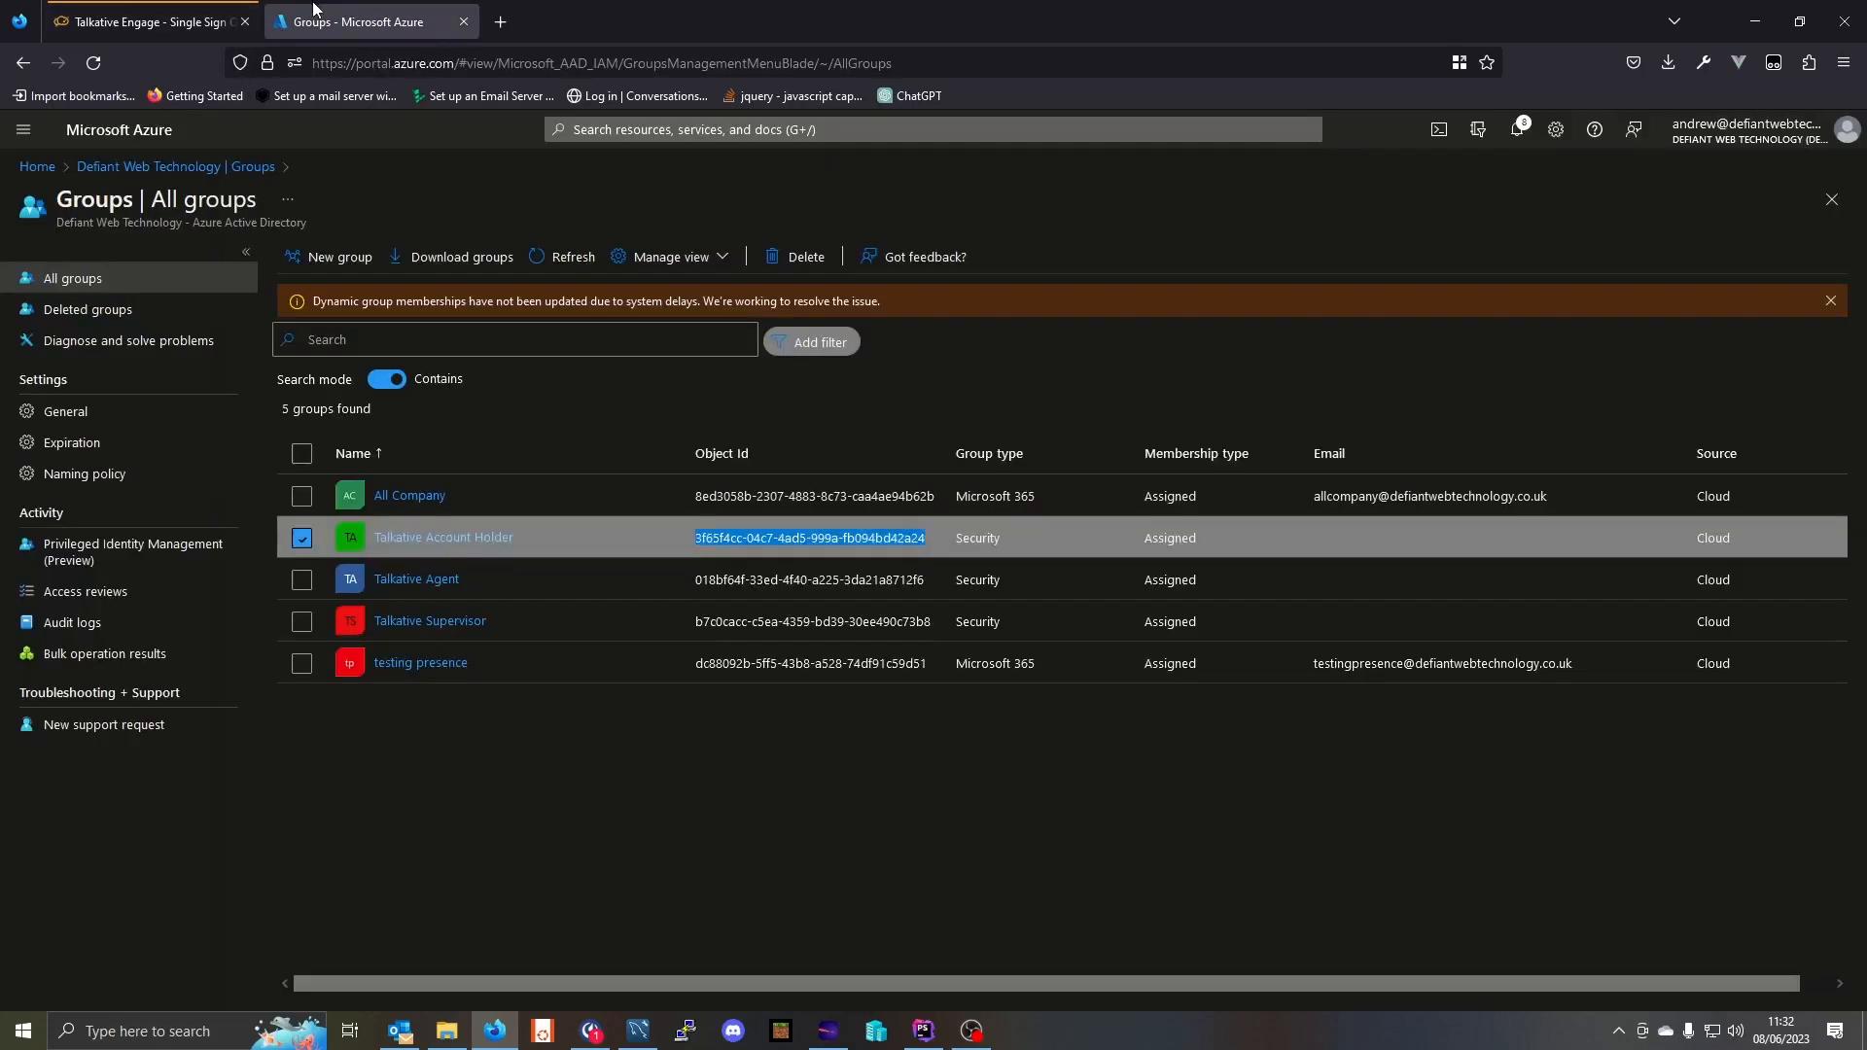
left_click_drag(691, 615, 932, 622)
key("ctrl+c")
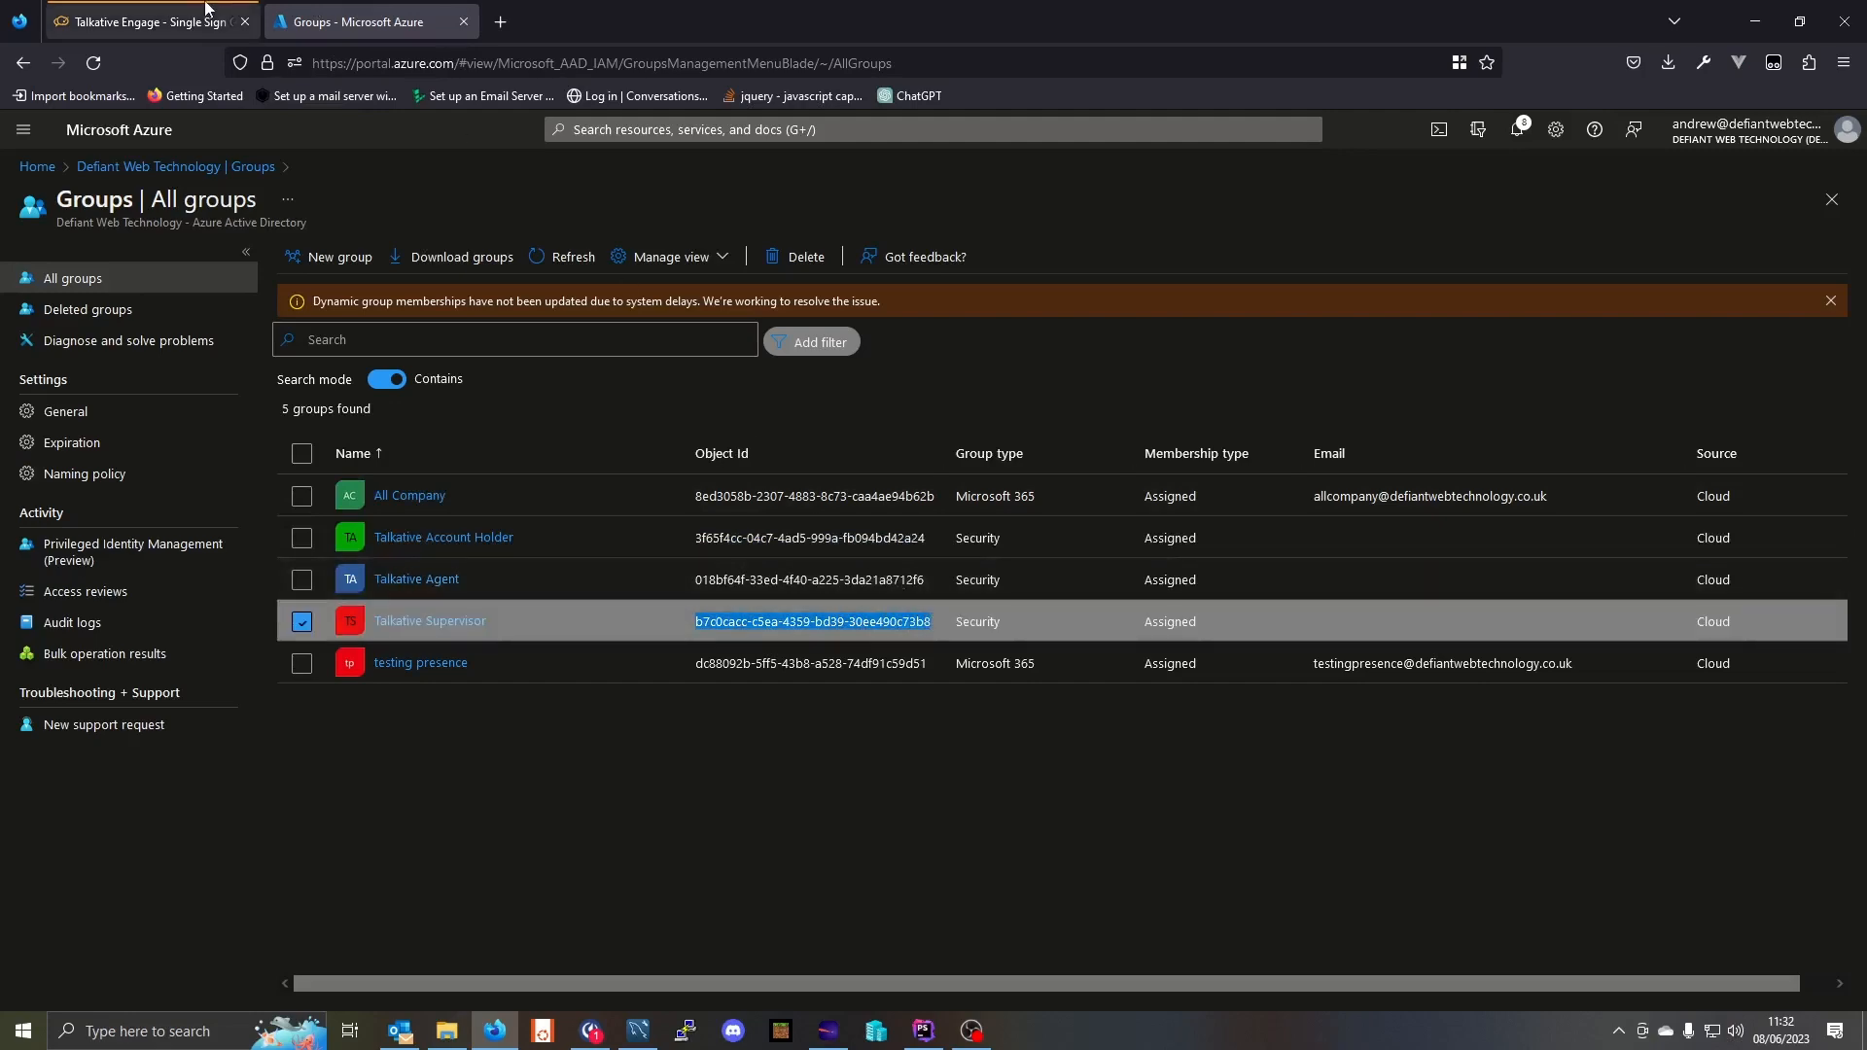
left_click(151, 22)
left_click(1147, 465)
key("ctrl+v")
Copy the Talkative Agent group's object ID from Azure into Talkative Engage's Agent permission mapping and update the mappings
left_click(383, 31)
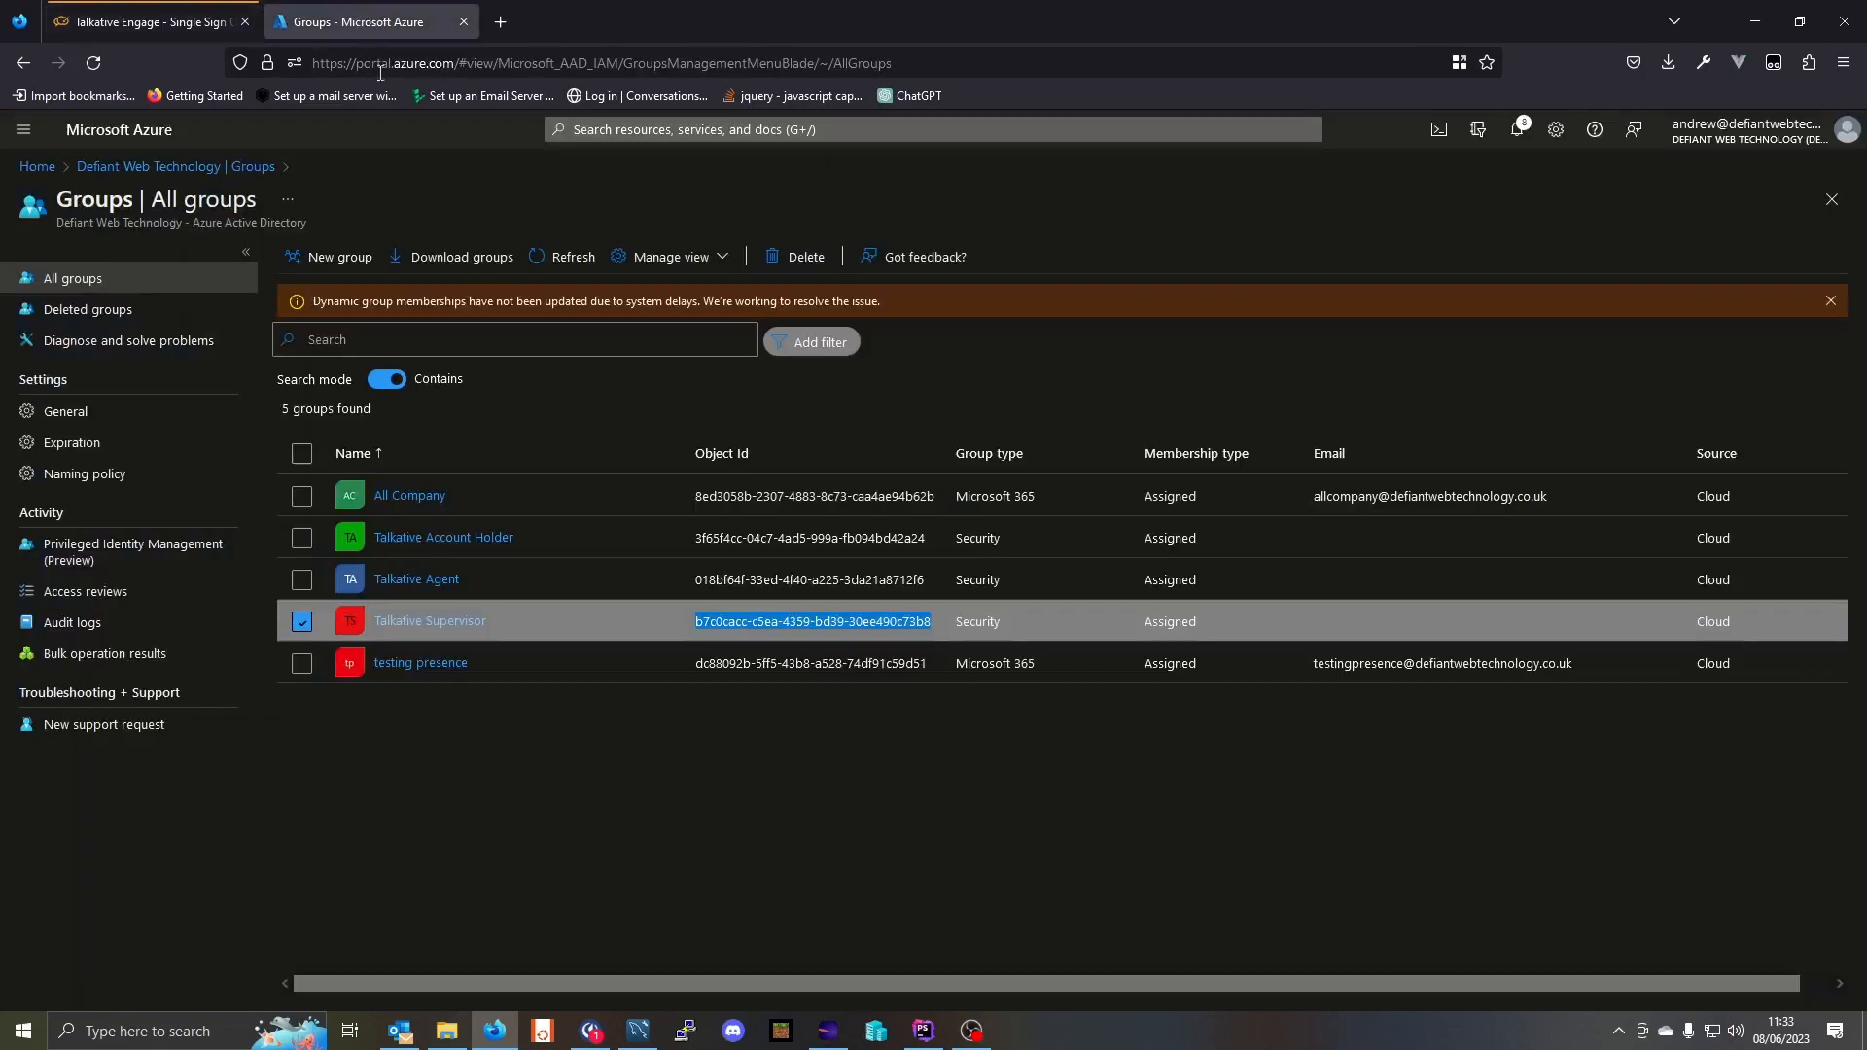
left_click_drag(694, 580, 929, 594)
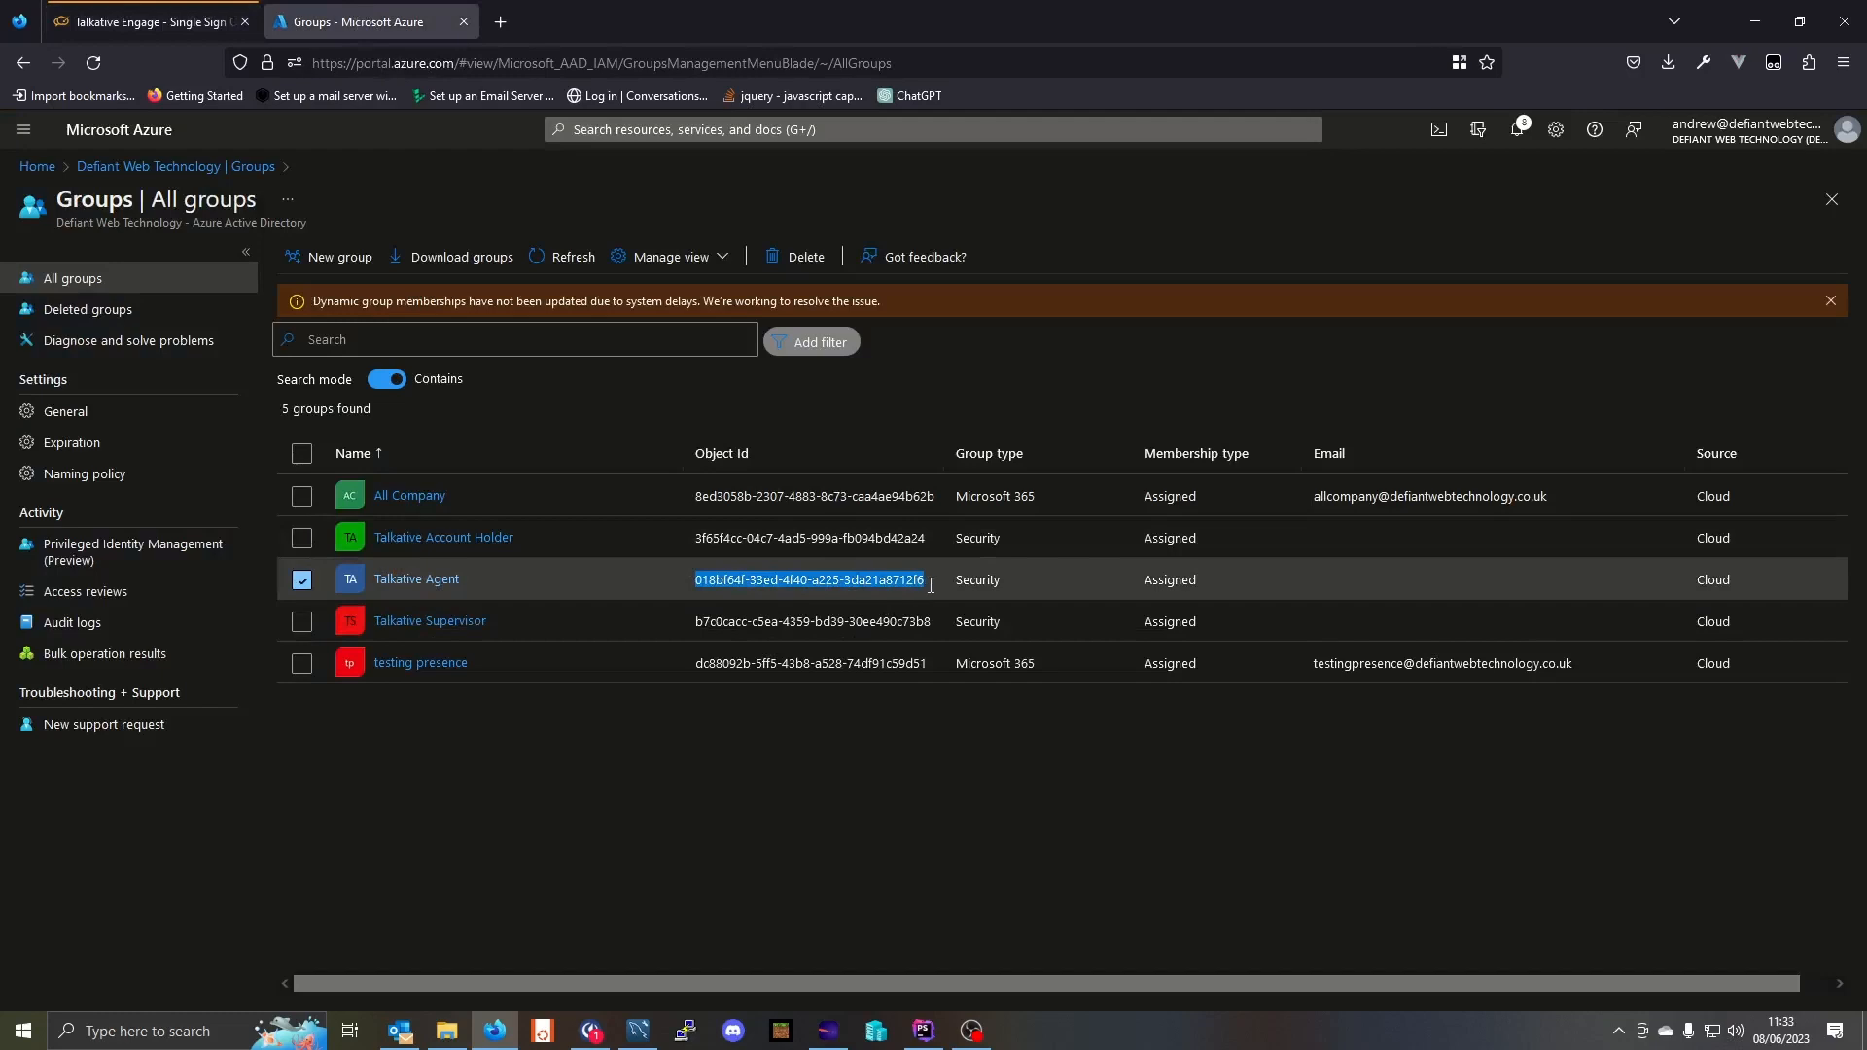
key("ctrl+c")
left_click(150, 22)
left_click(1220, 527)
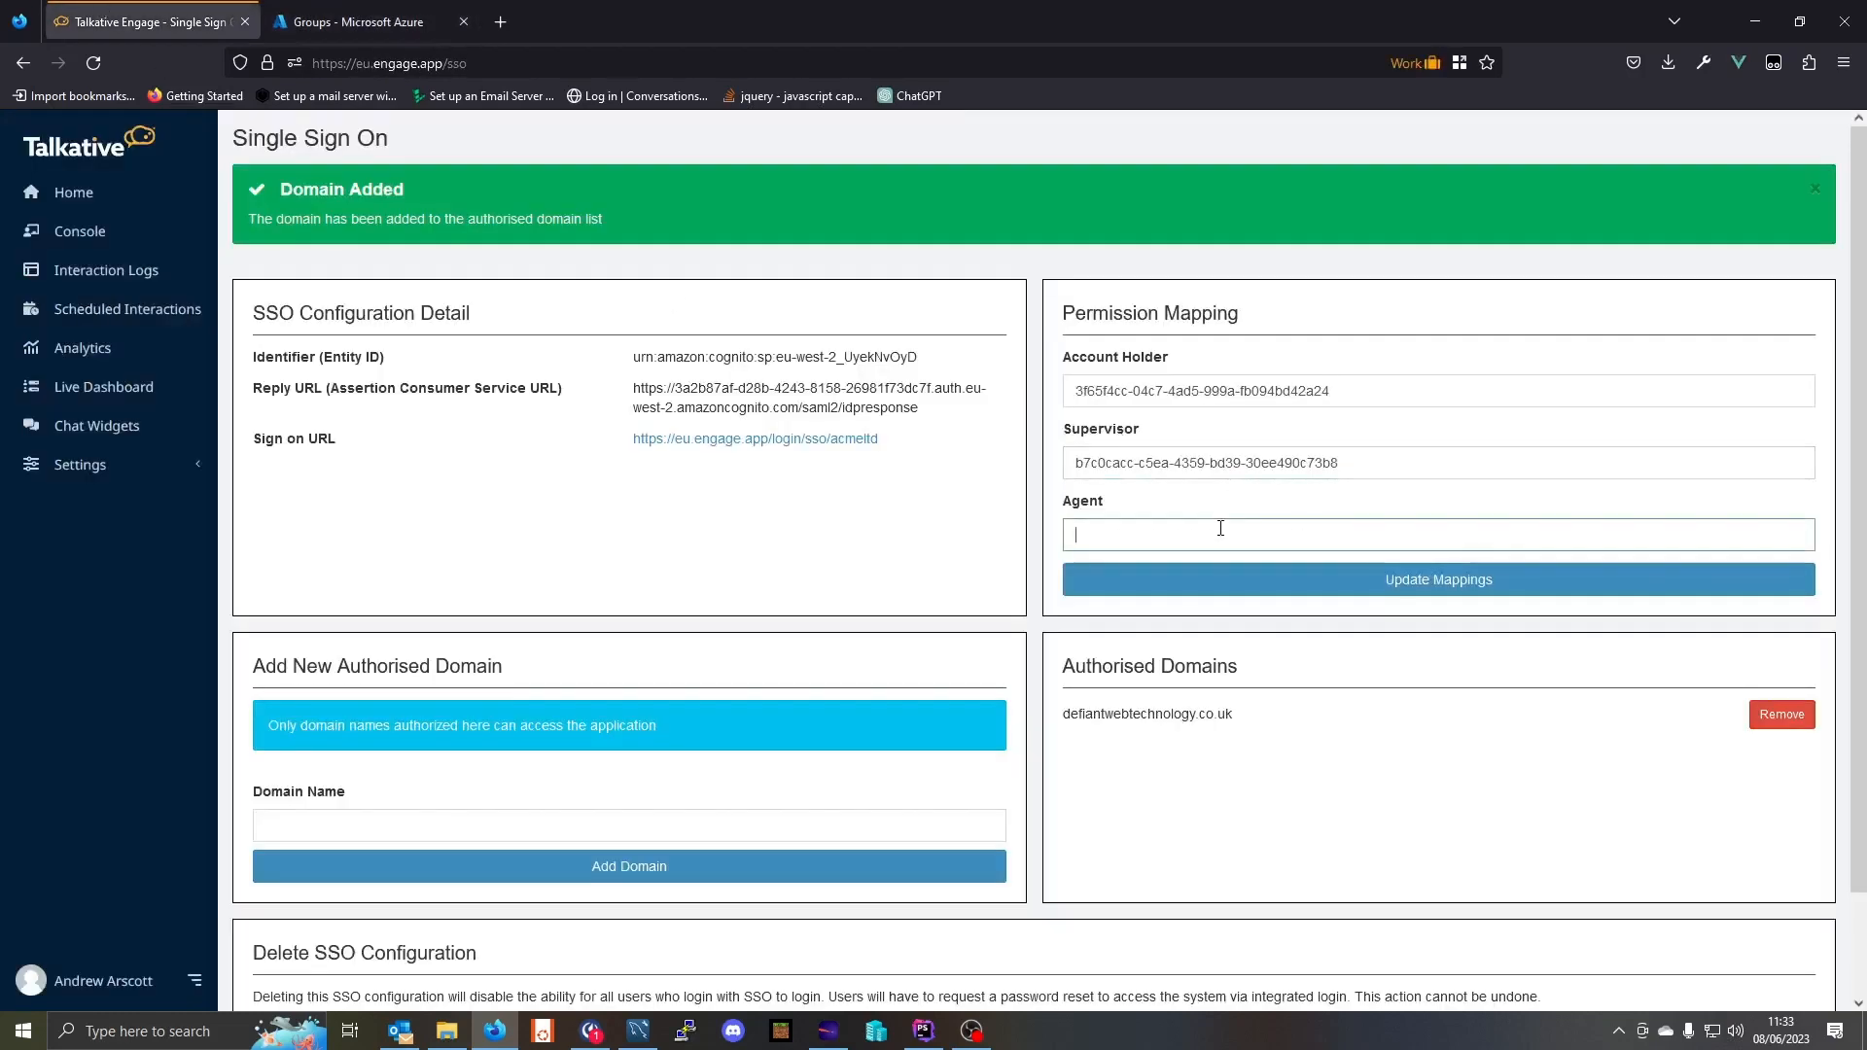
key("ctrl+v")
left_click(1367, 582)
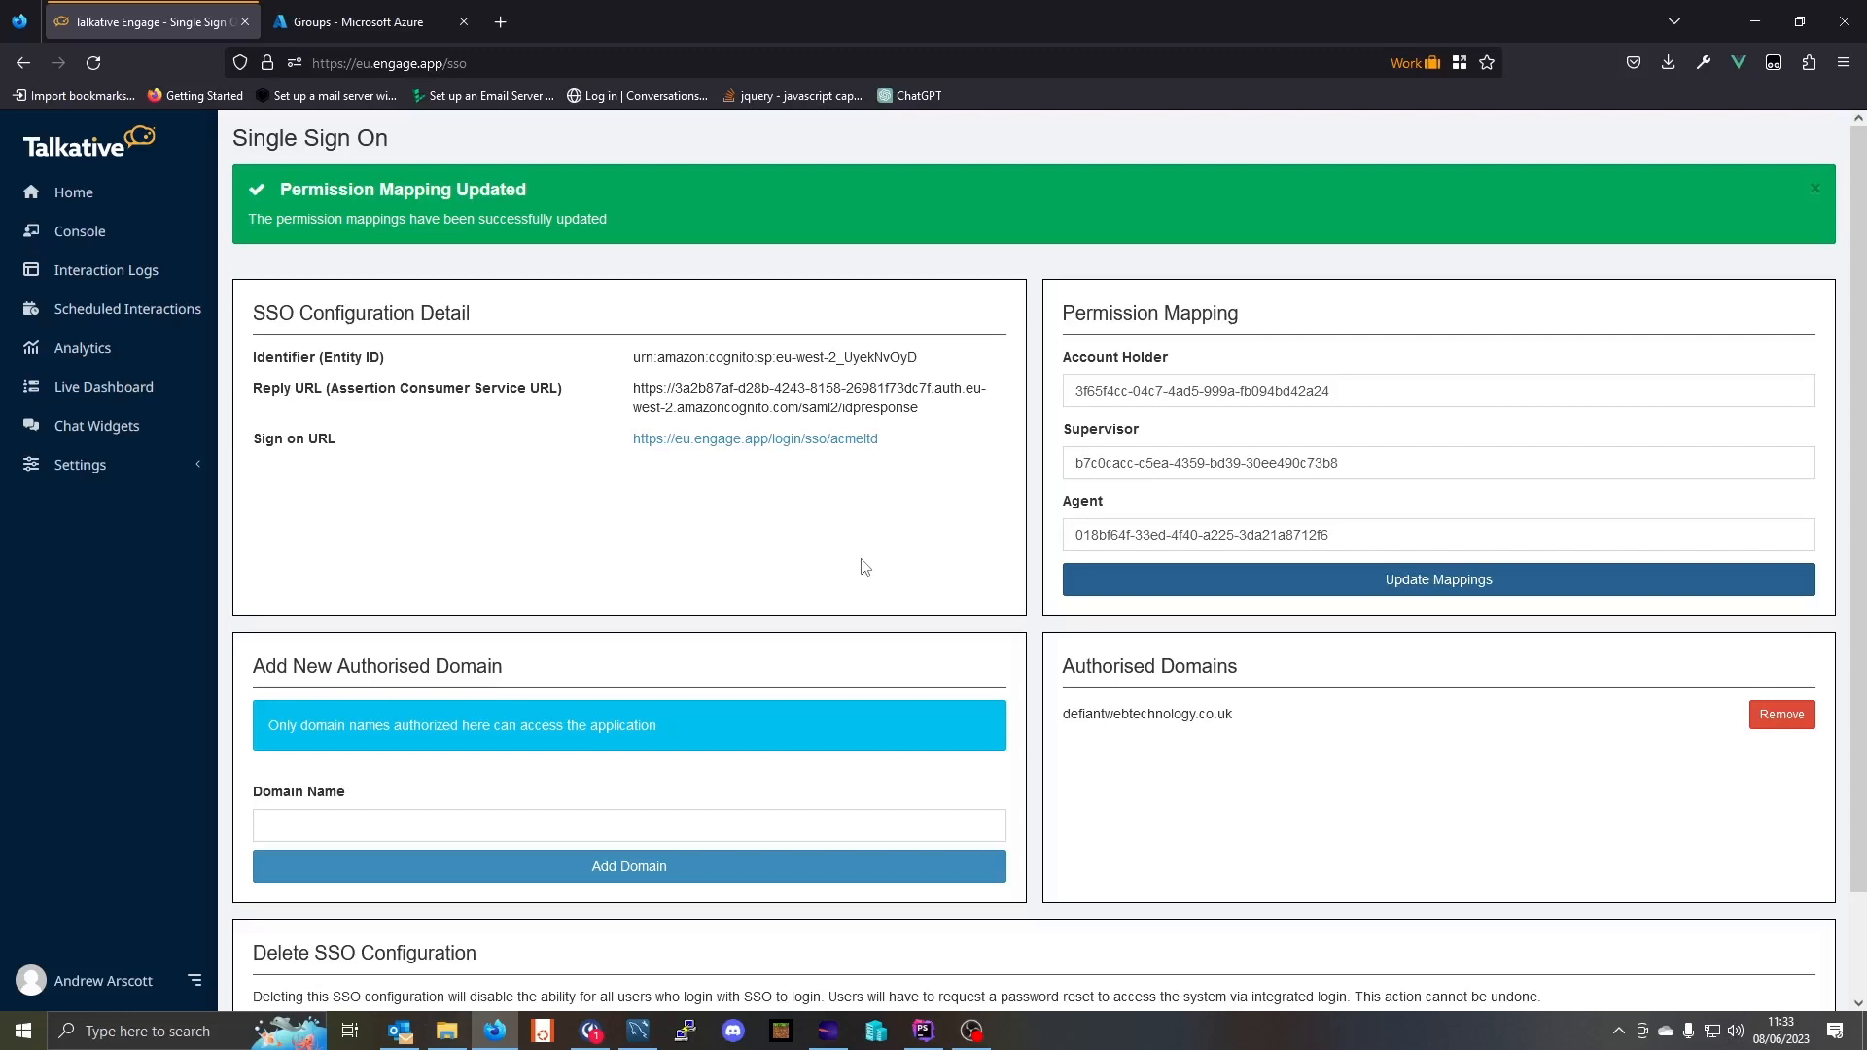
Try appending |anothergroup to the Account Holder mapping as a second group, remove it again and update the mappings
left_click(1446, 390)
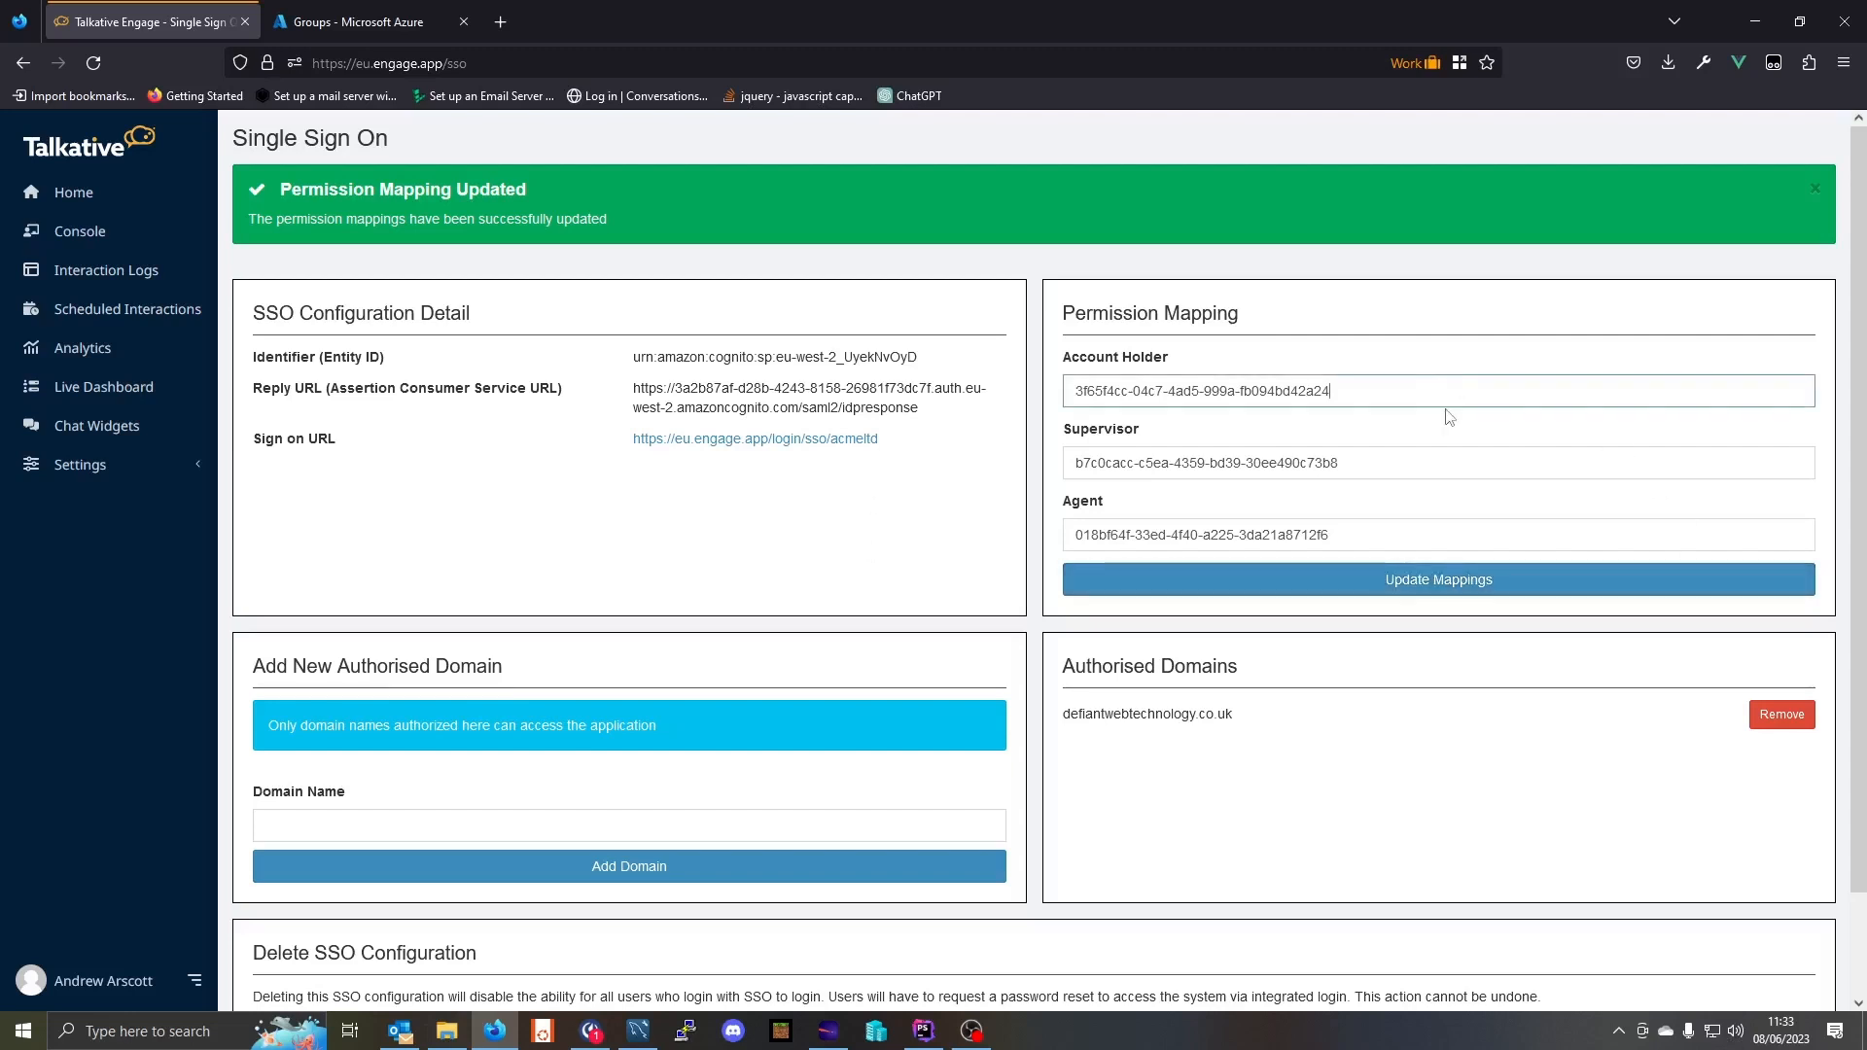
type("|anothergroup")
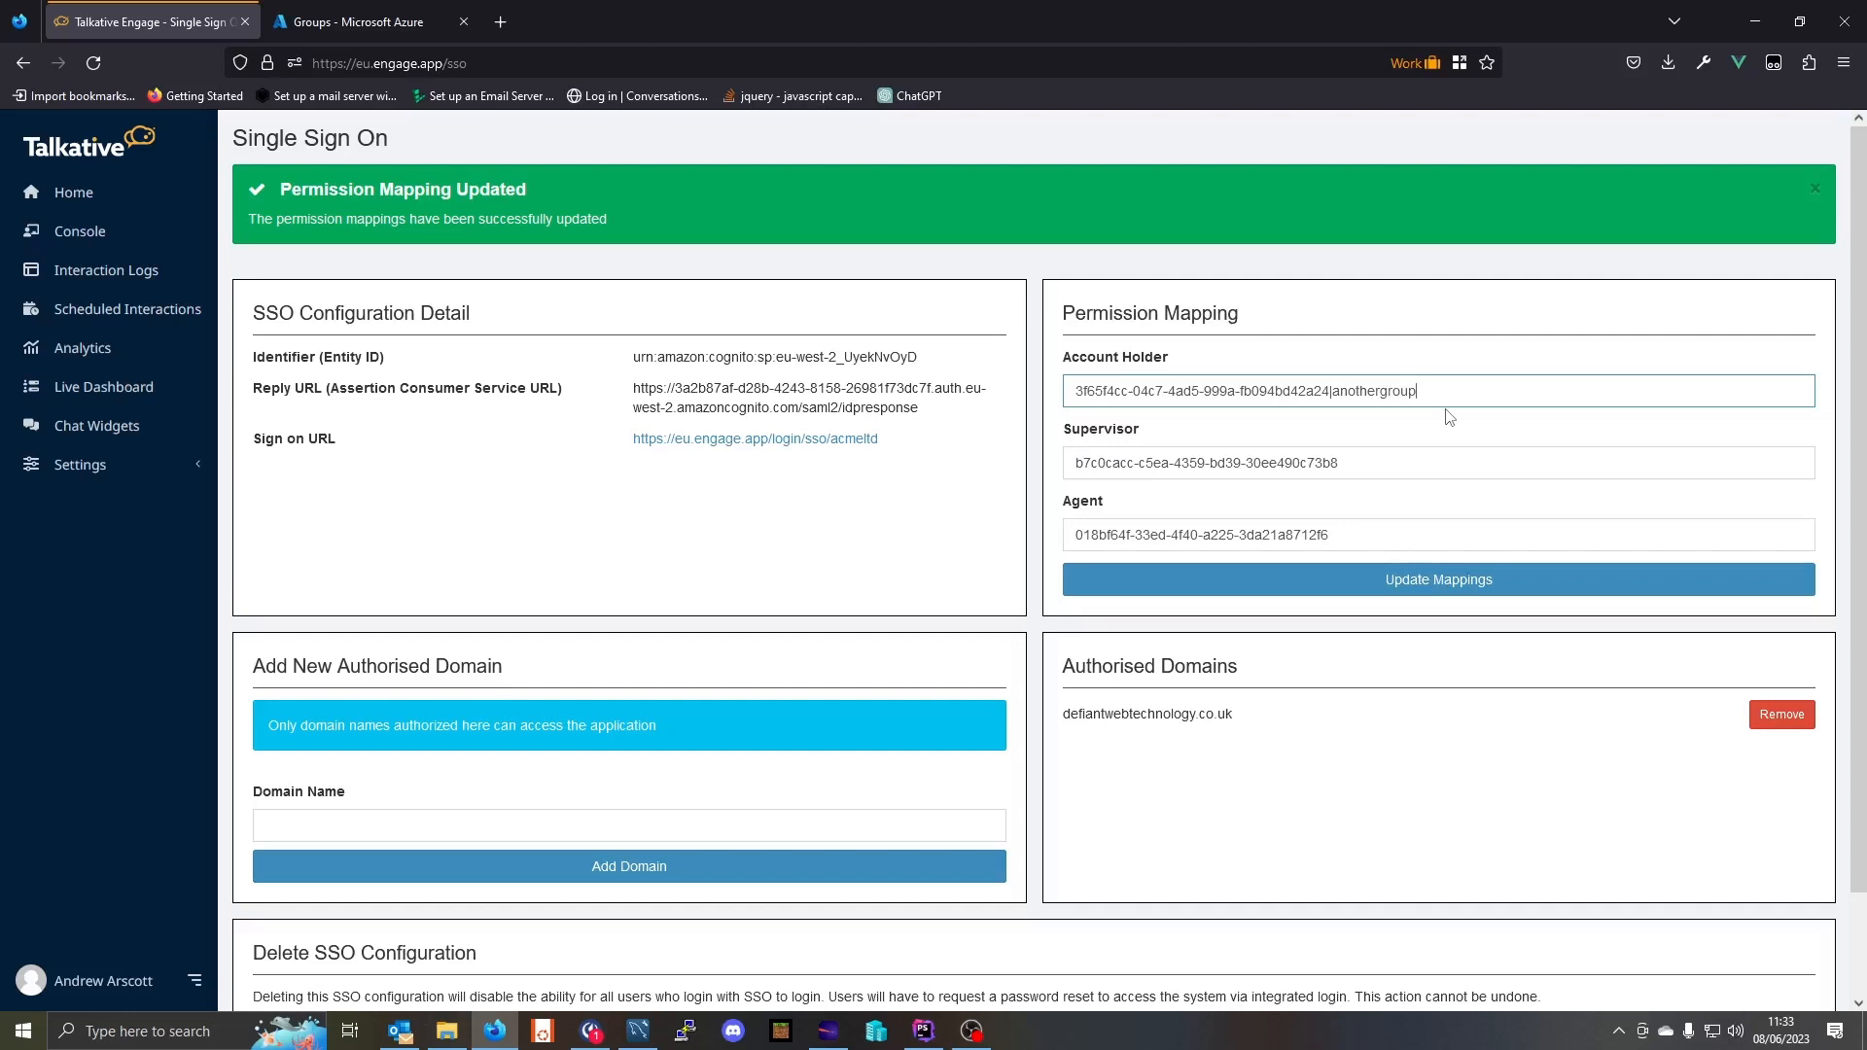
key("ctrl+shift+Left")
key("ctrl+shift+Left")
key("shift+Right")
key("shift+Right")
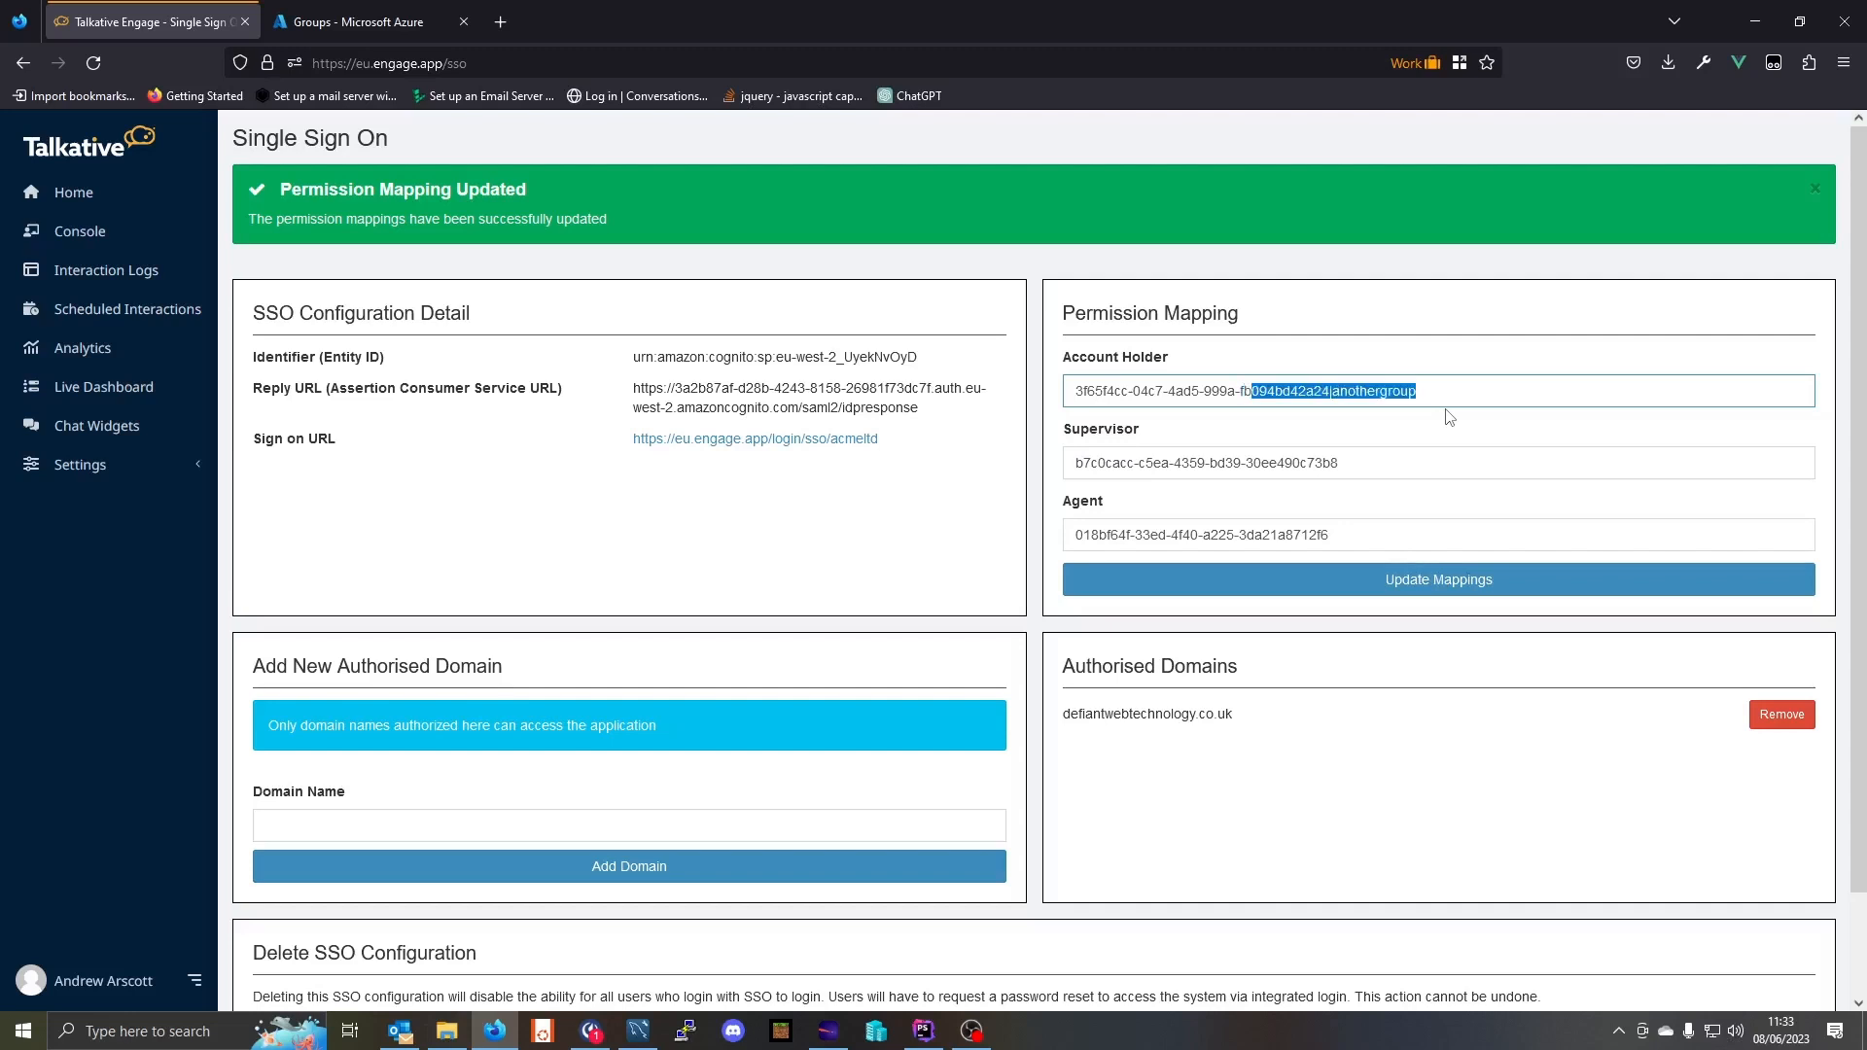
key("shift+Right")
key("shift+Right")
key("shift+Right")
key("shift+Right")
key("shift+Right")
key("shift+Right")
key("shift+Right")
key("shift+Right")
key("shift+Right")
key("shift+Right")
key("shift+Right")
key("BackSpace")
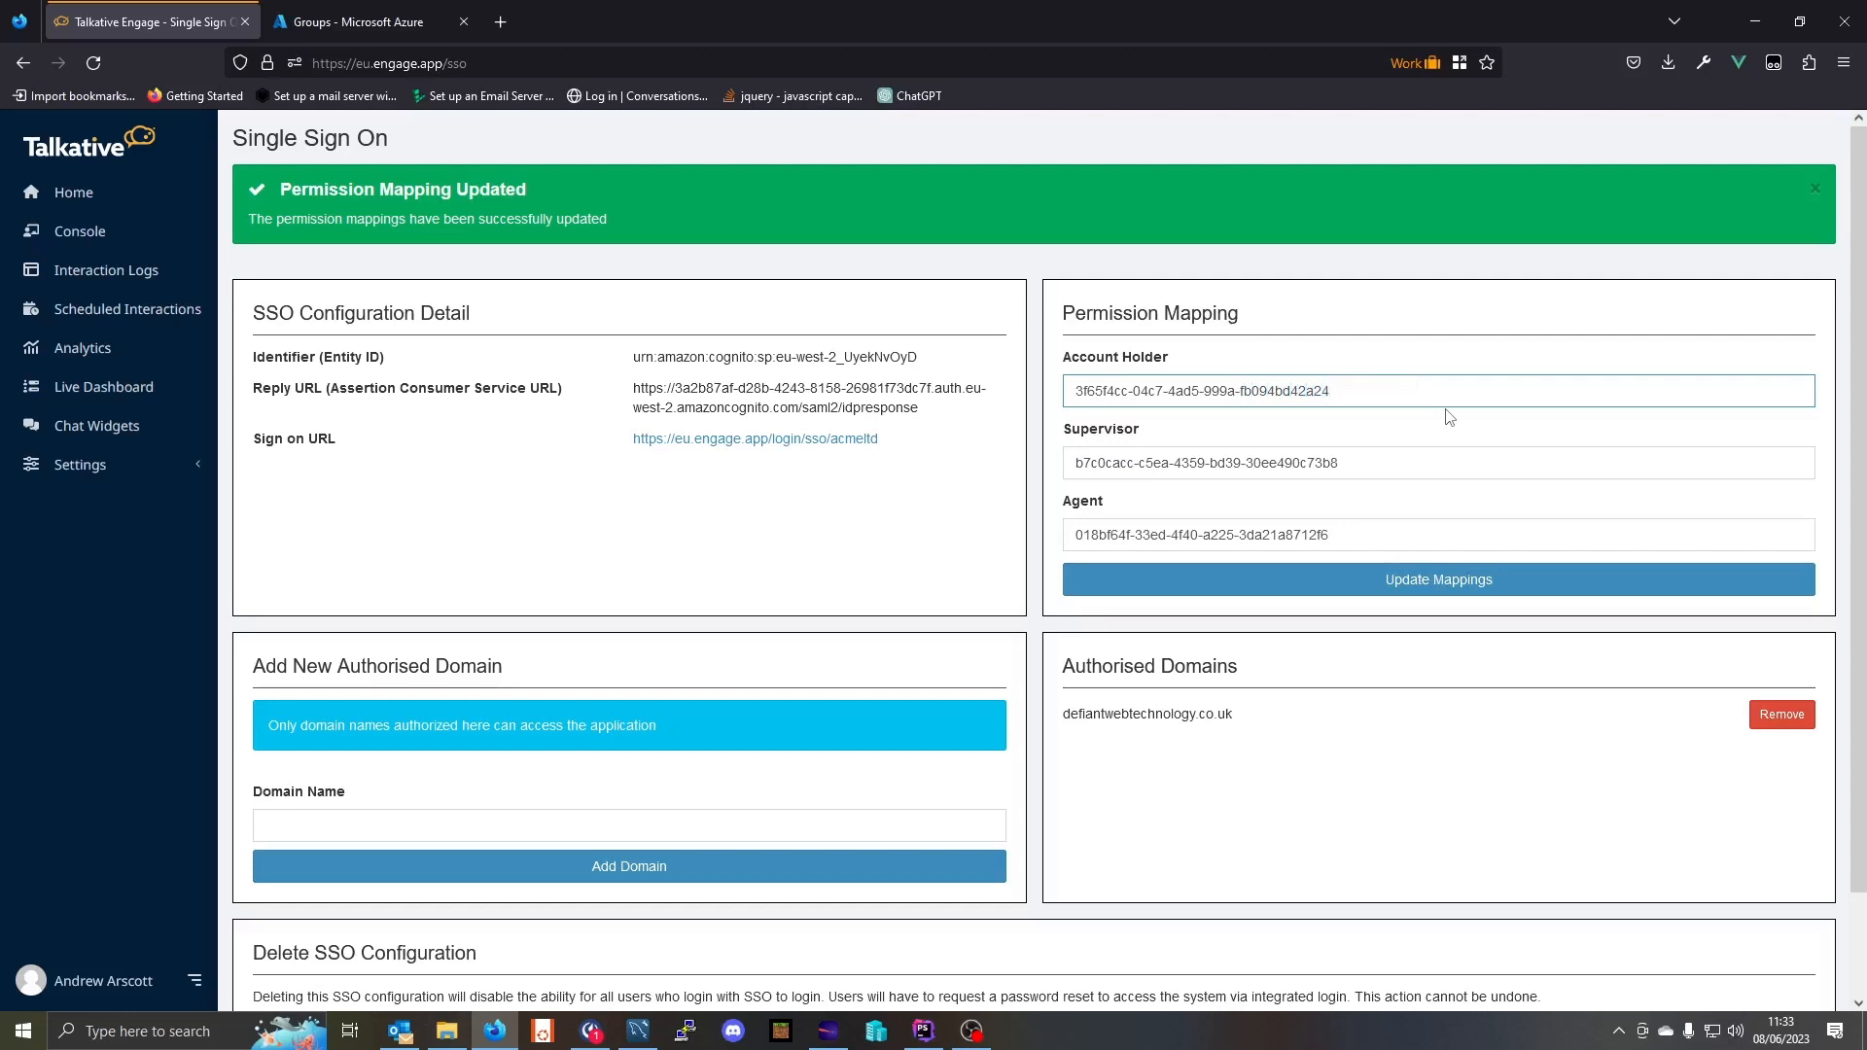
left_click(1438, 584)
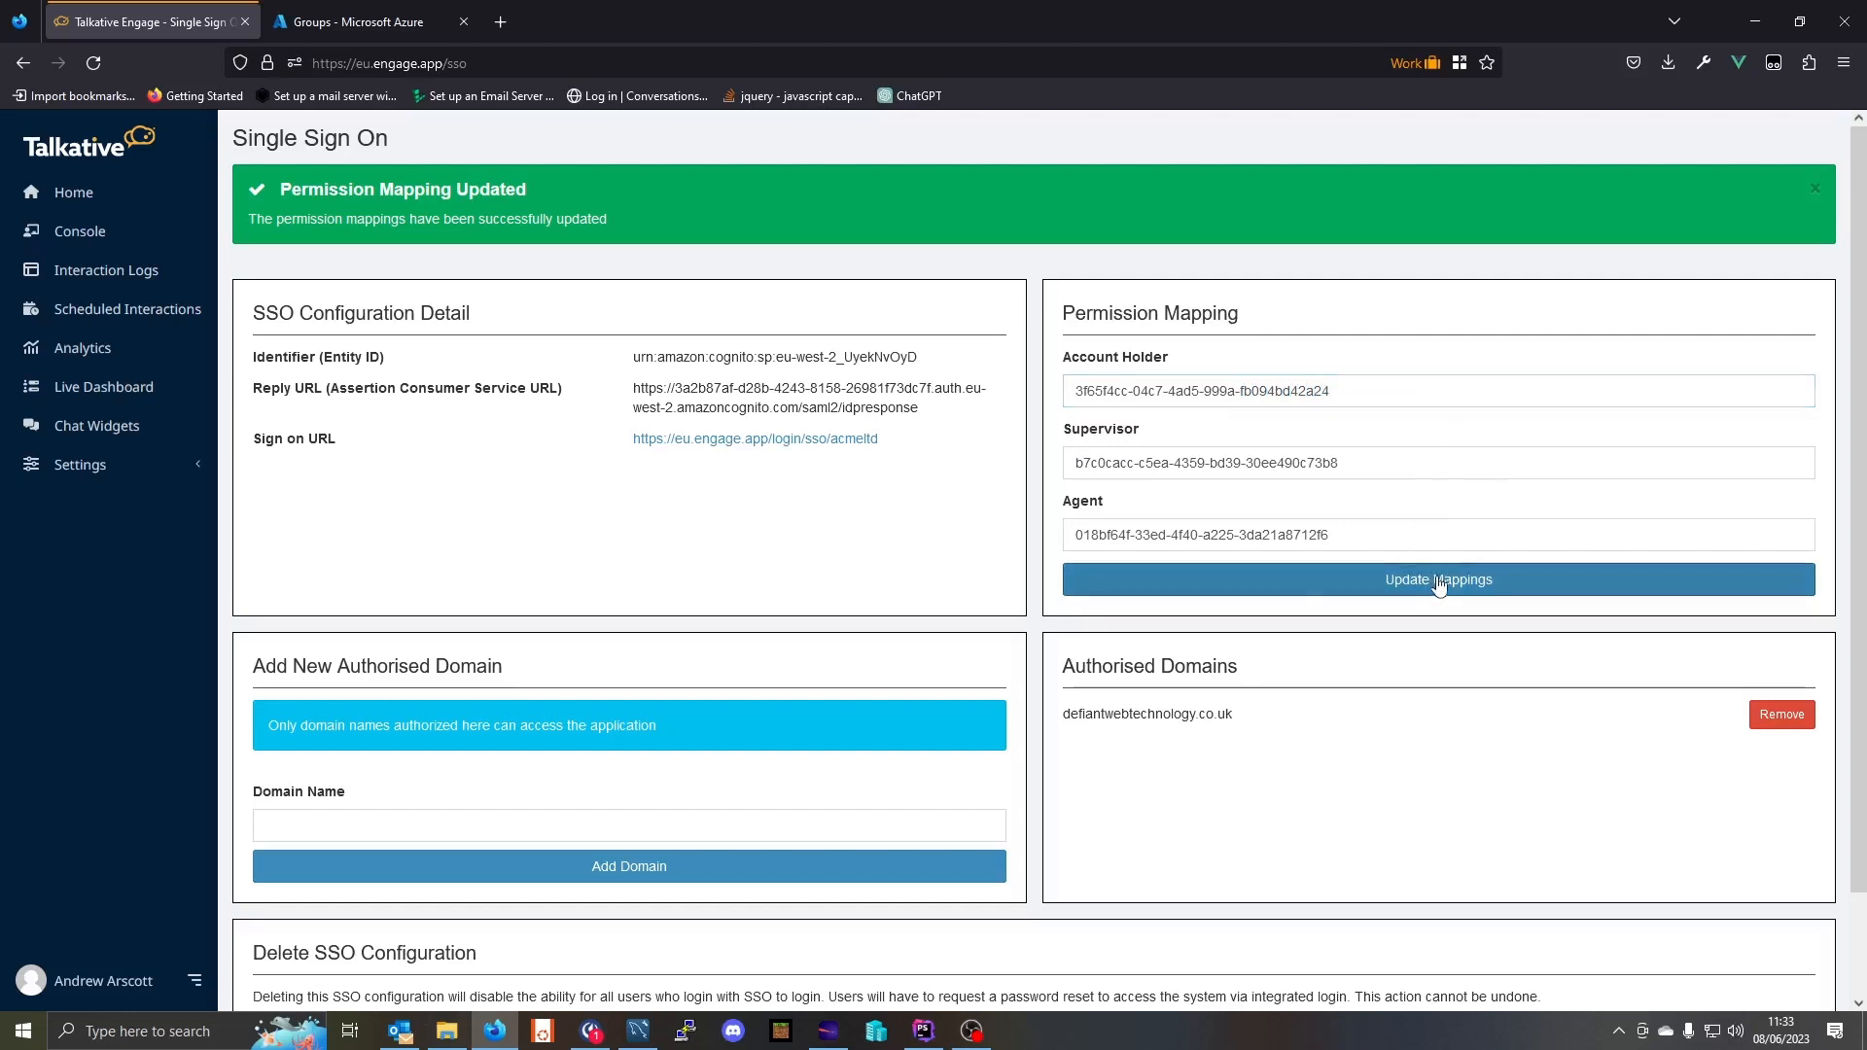
scroll(1390, 529, "down", 1)
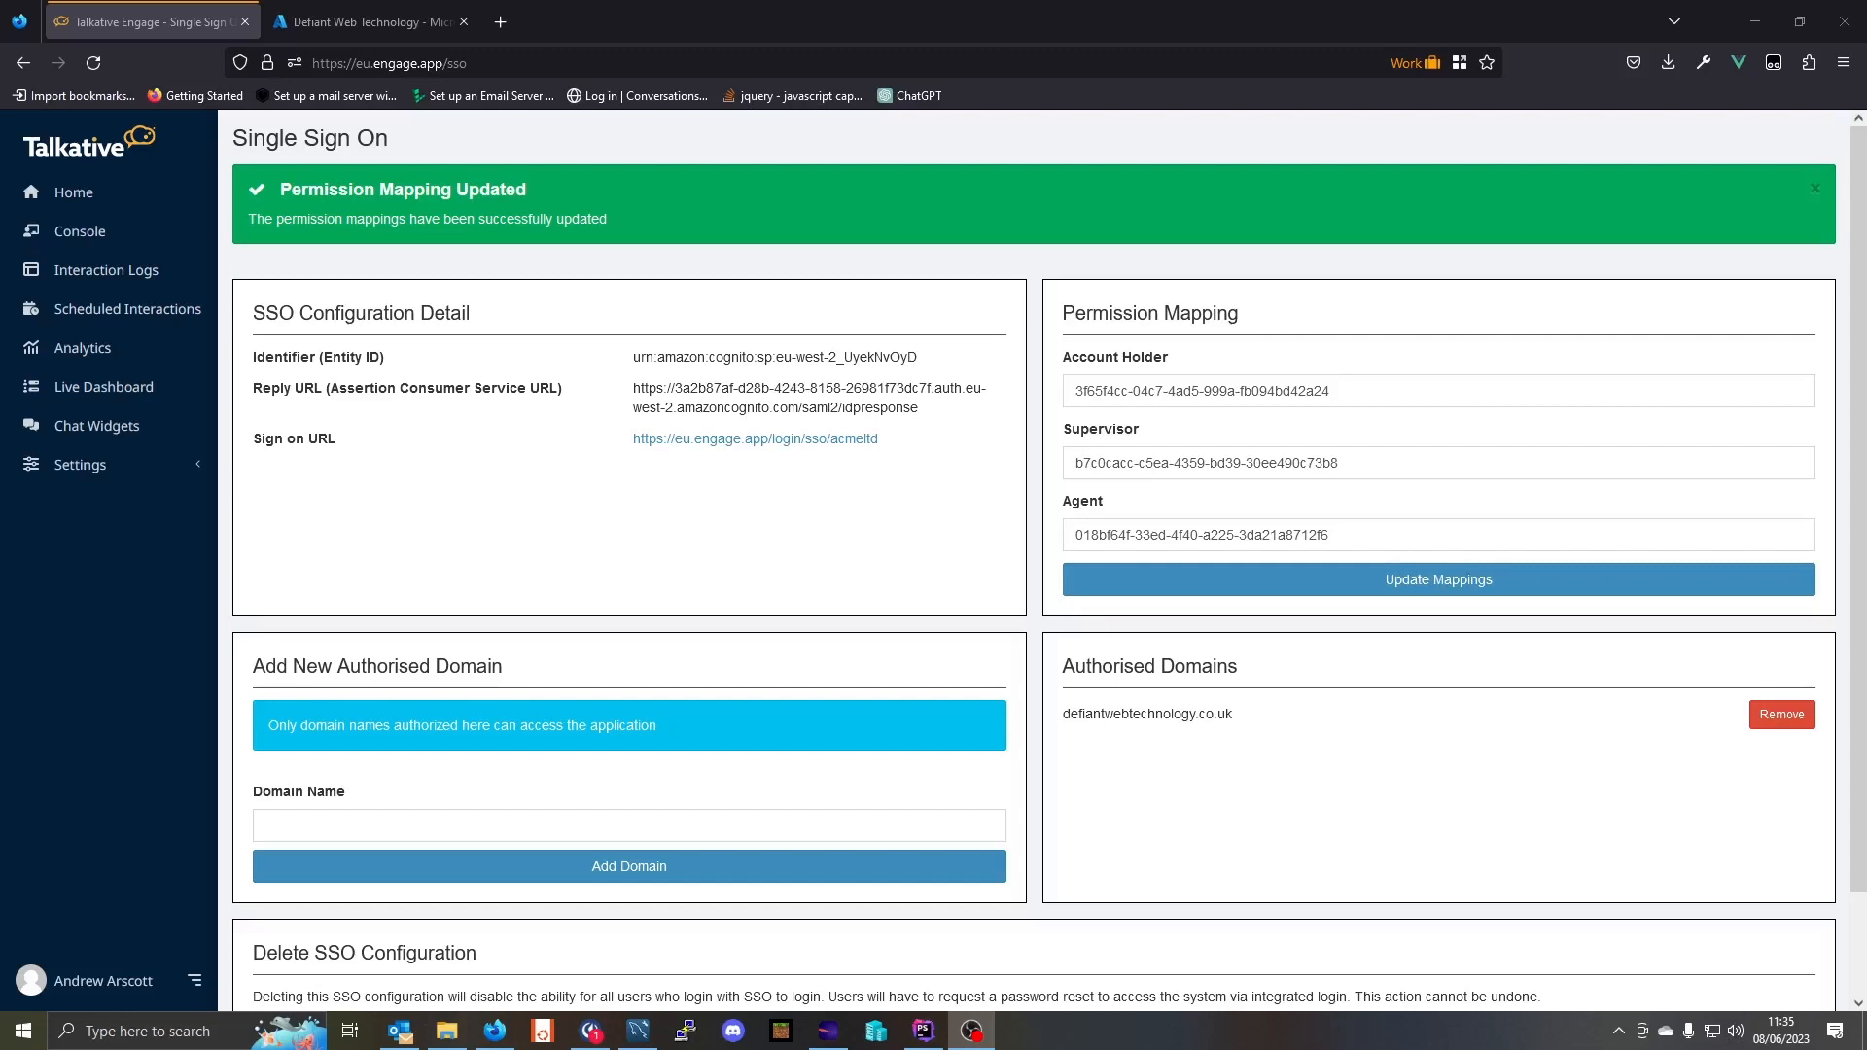
Switch to Azure and open the users and groups assignments of the TalkativeEngageSaml enterprise application
left_click(318, 21)
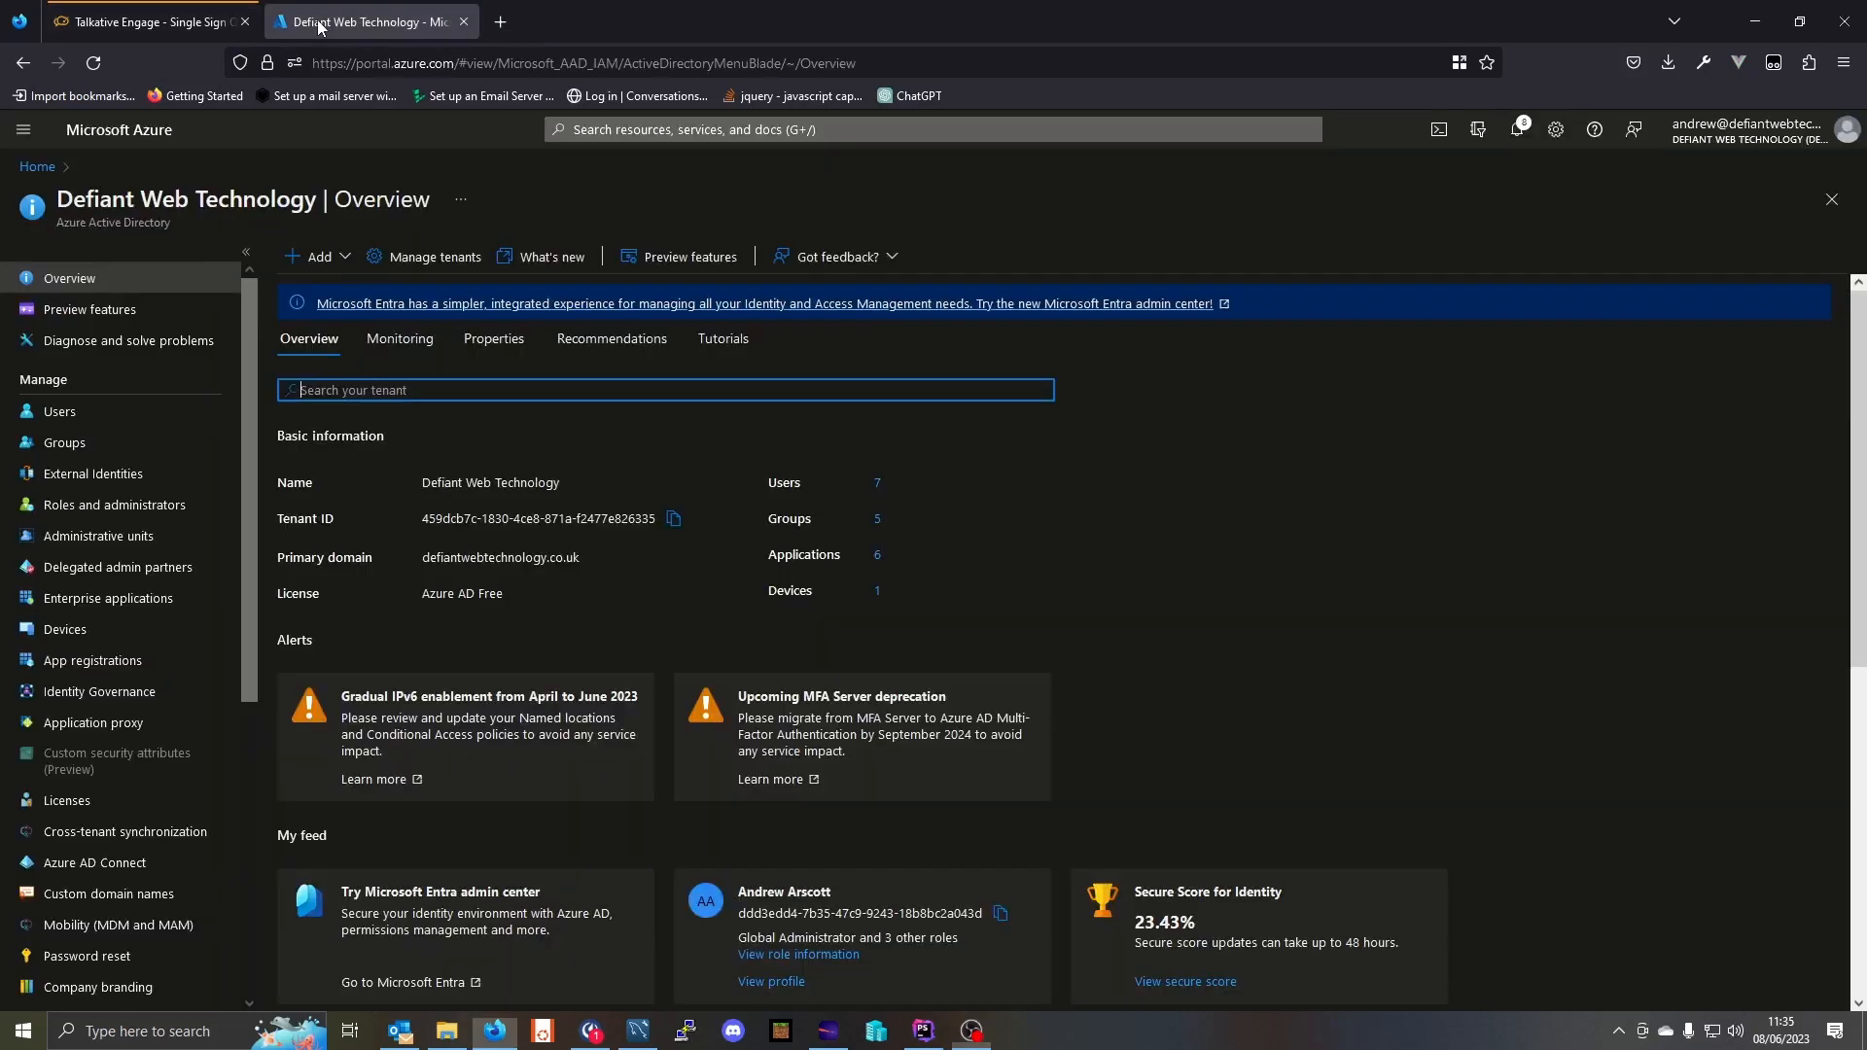
left_click(61, 598)
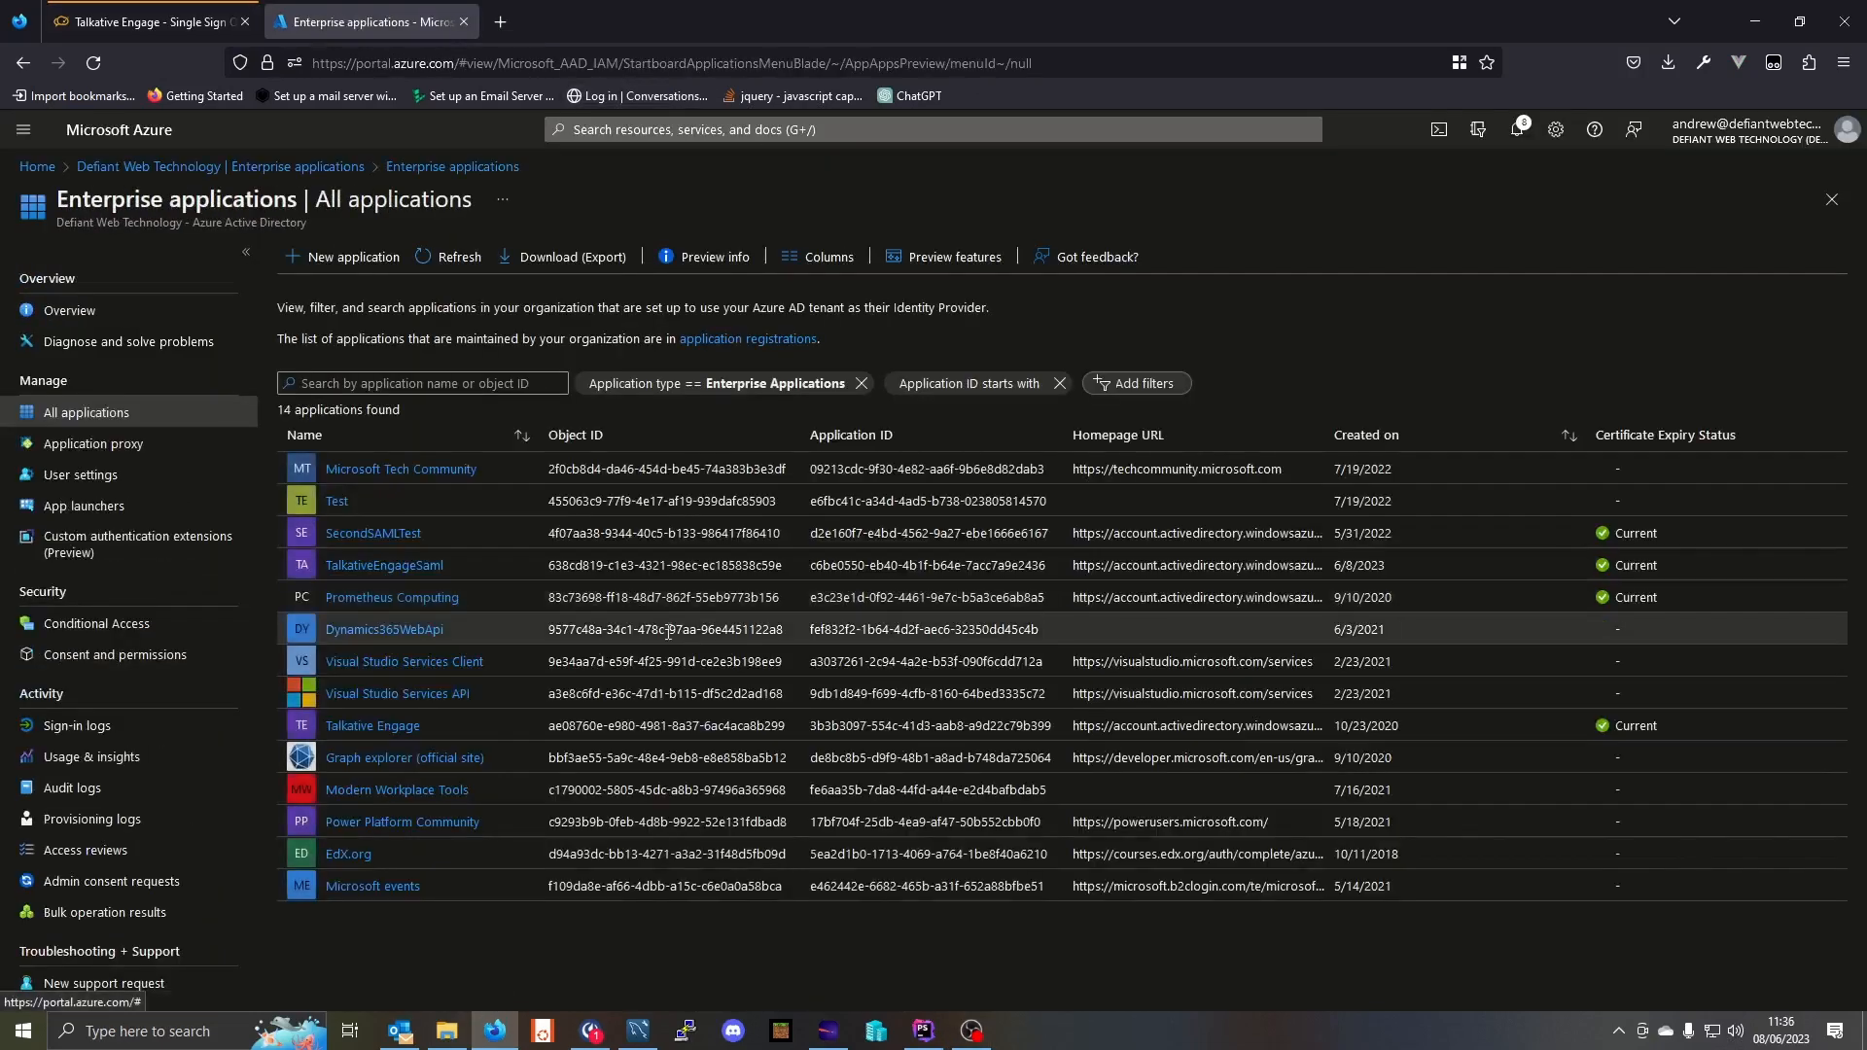
left_click(408, 568)
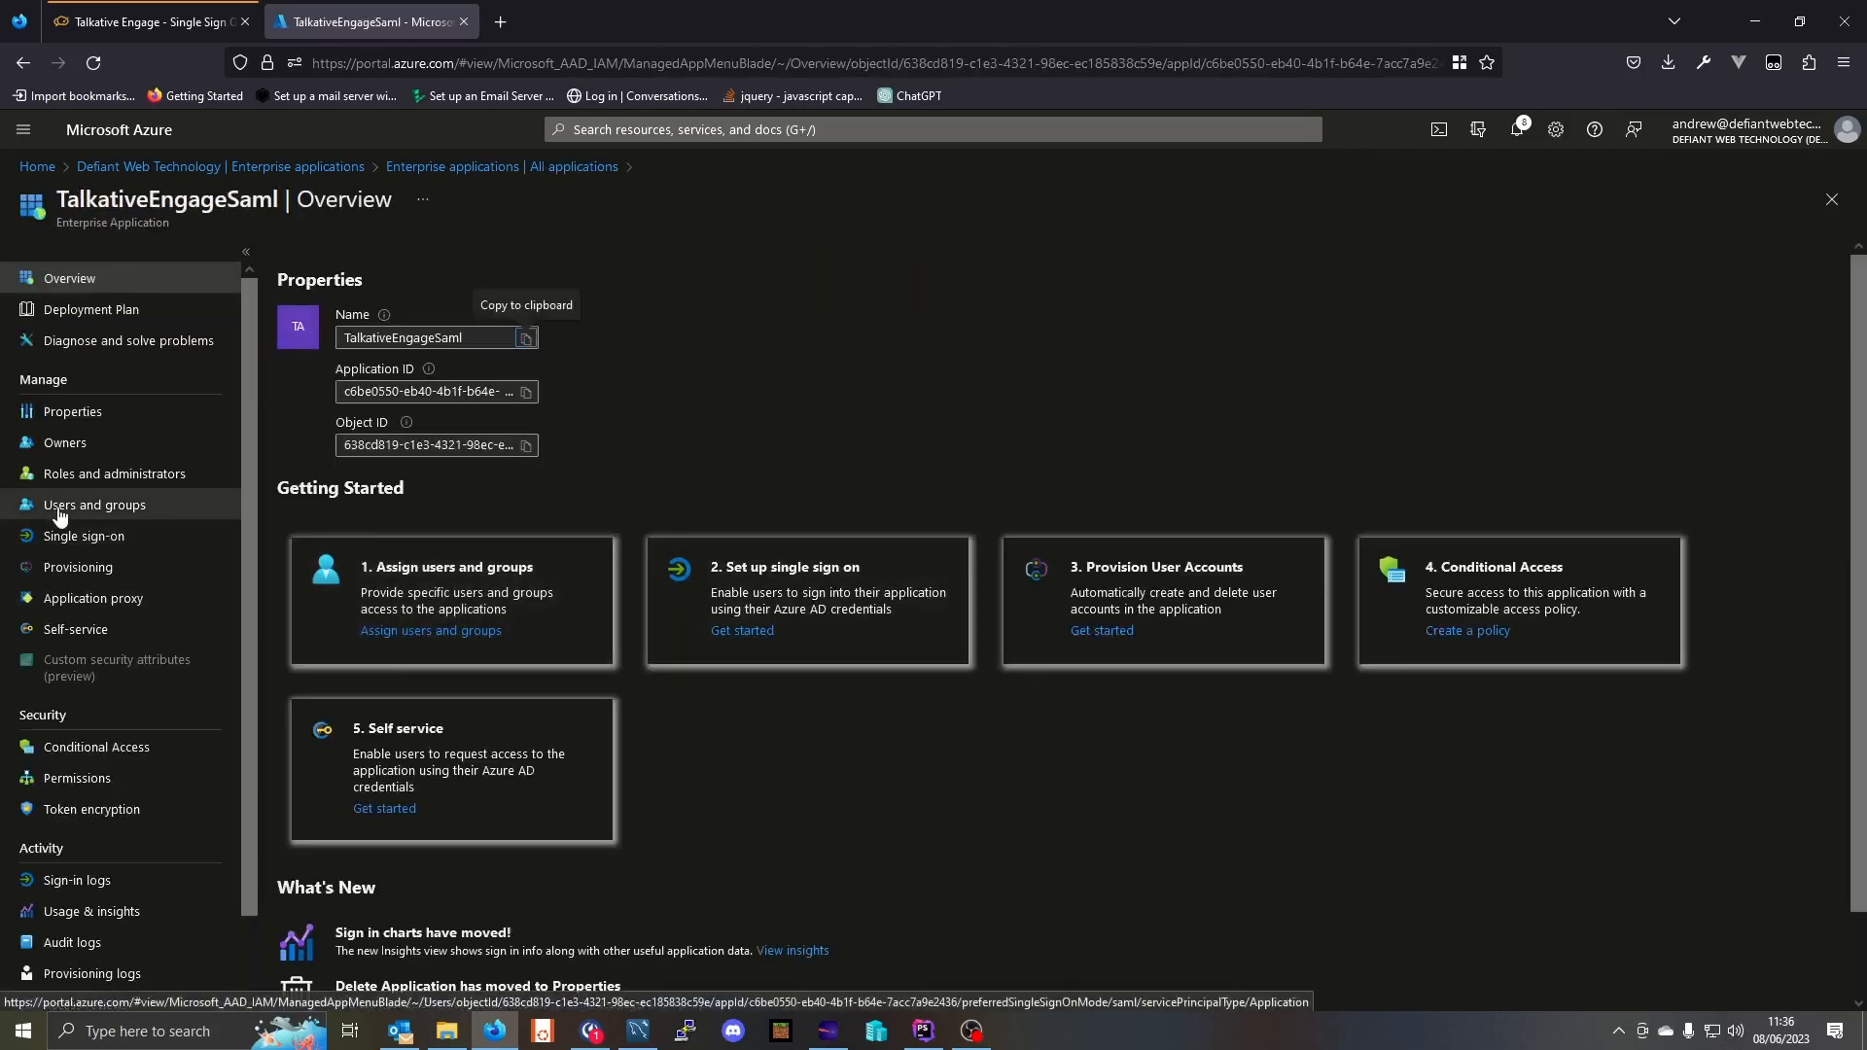
left_click(83, 516)
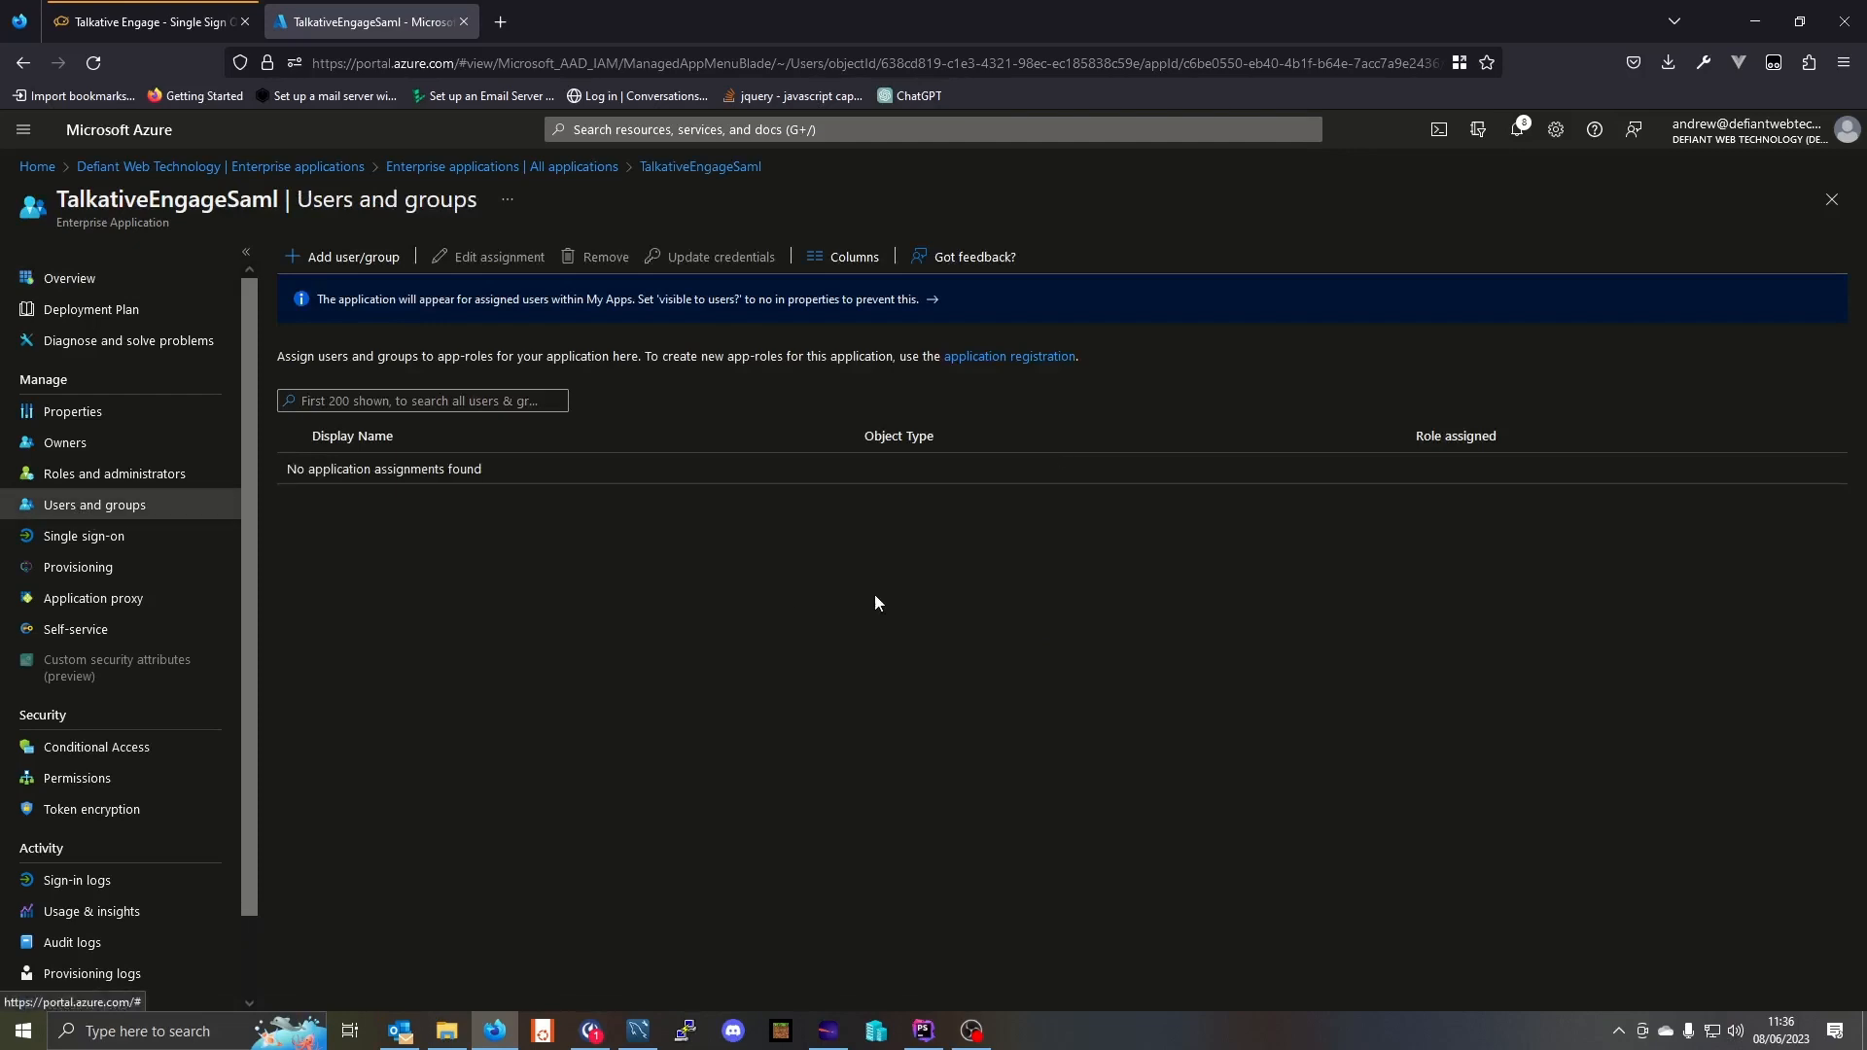
Add a user assignment to the TalkativeEngageSaml application for the first user in the directory
left_click(356, 264)
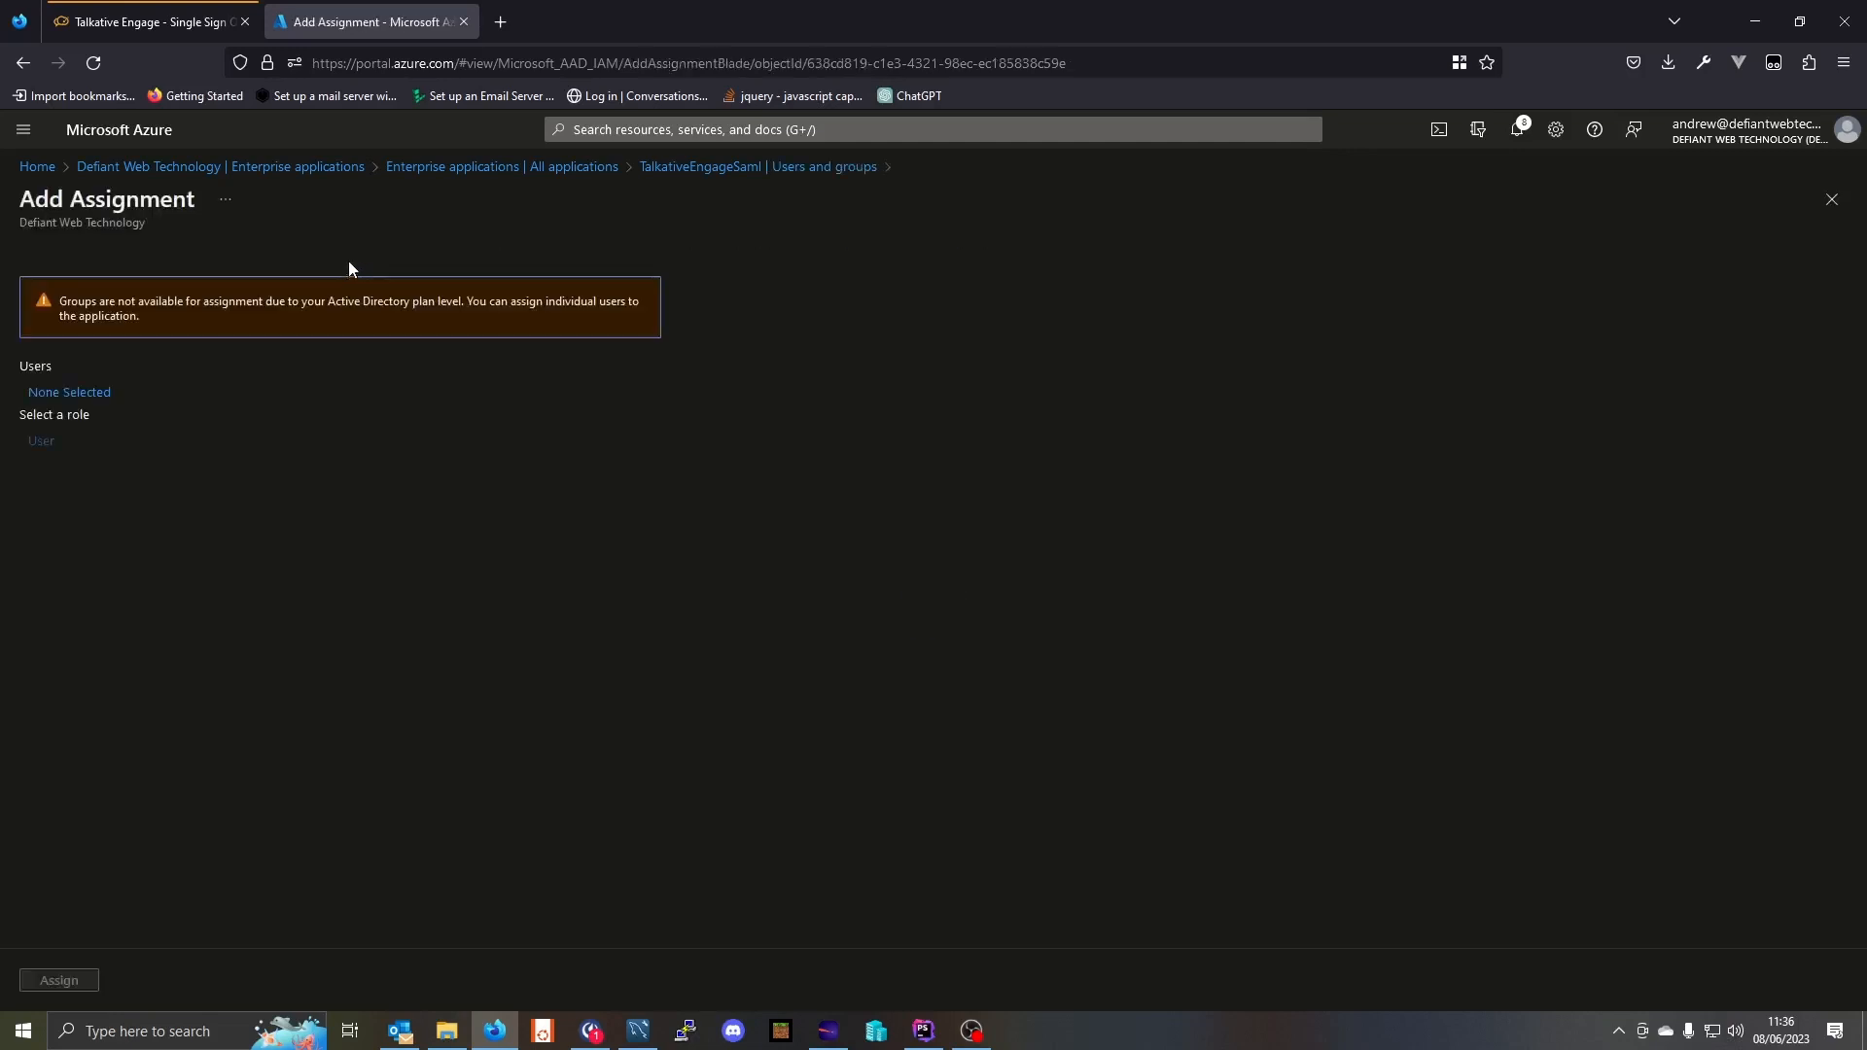
left_click(103, 391)
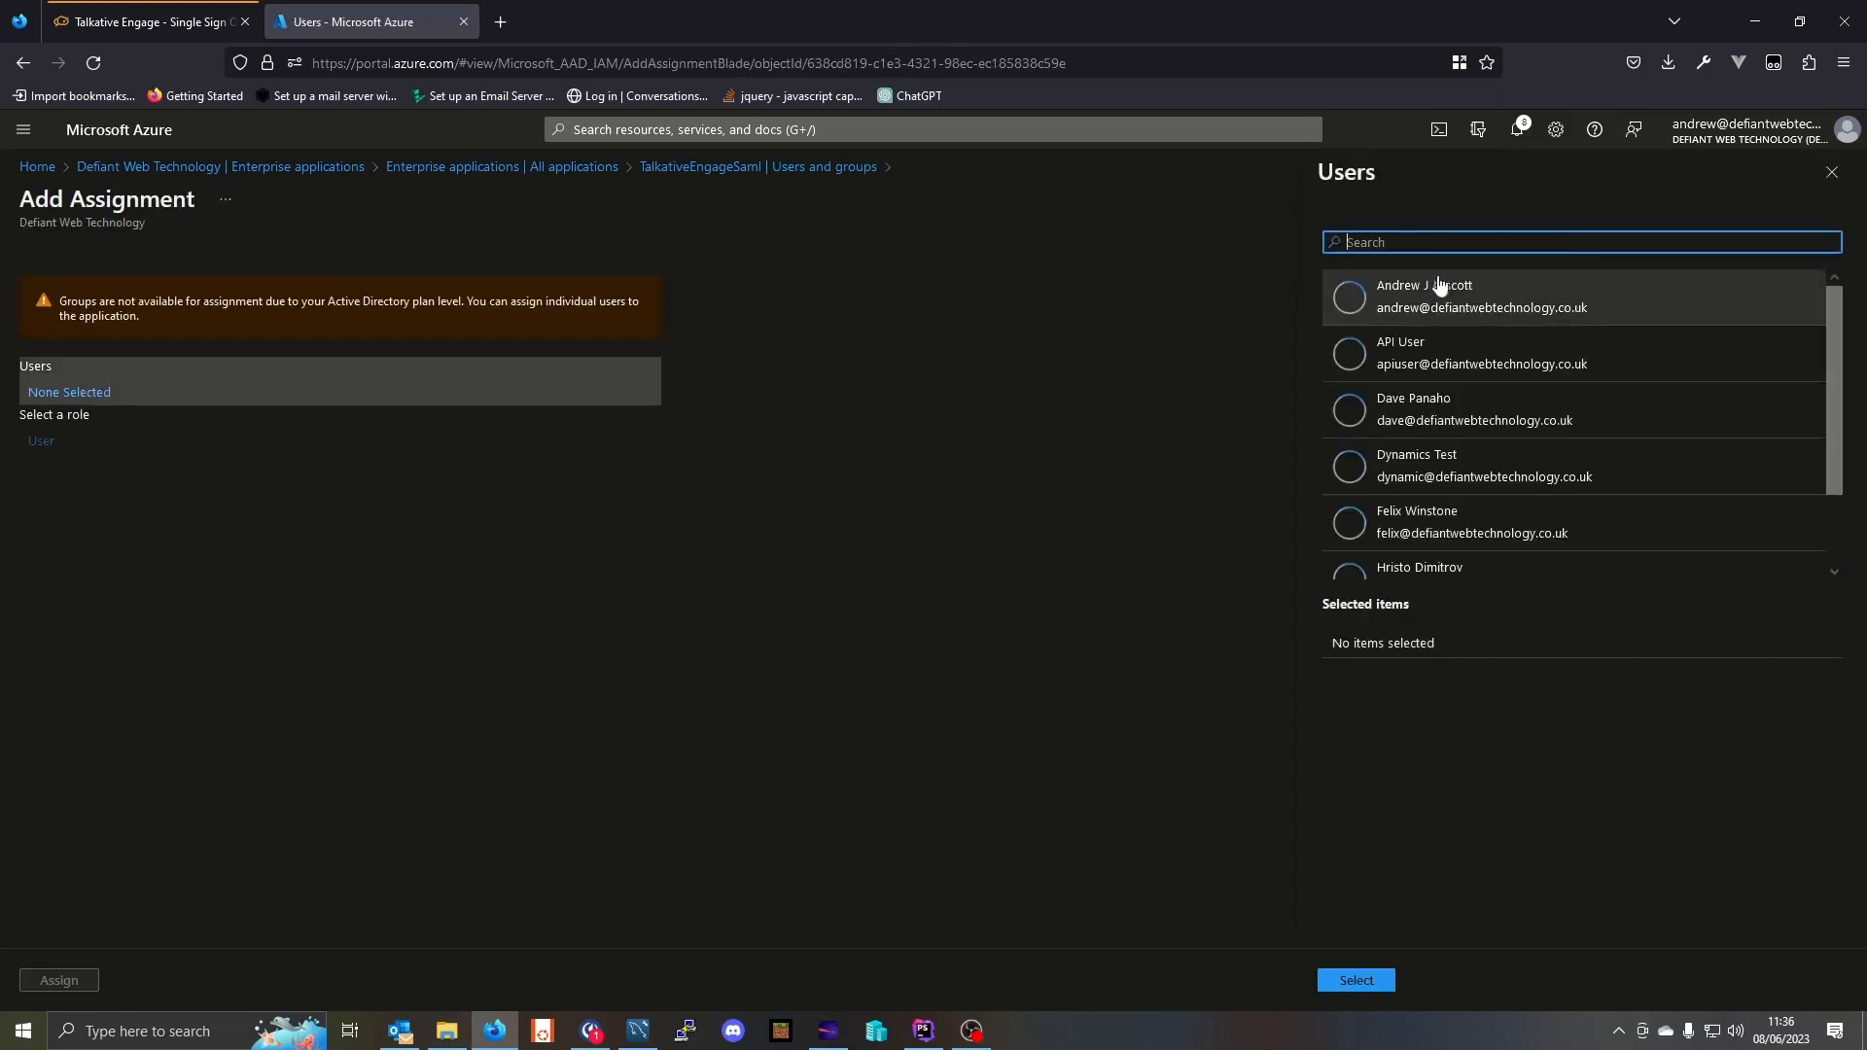
left_click(1604, 297)
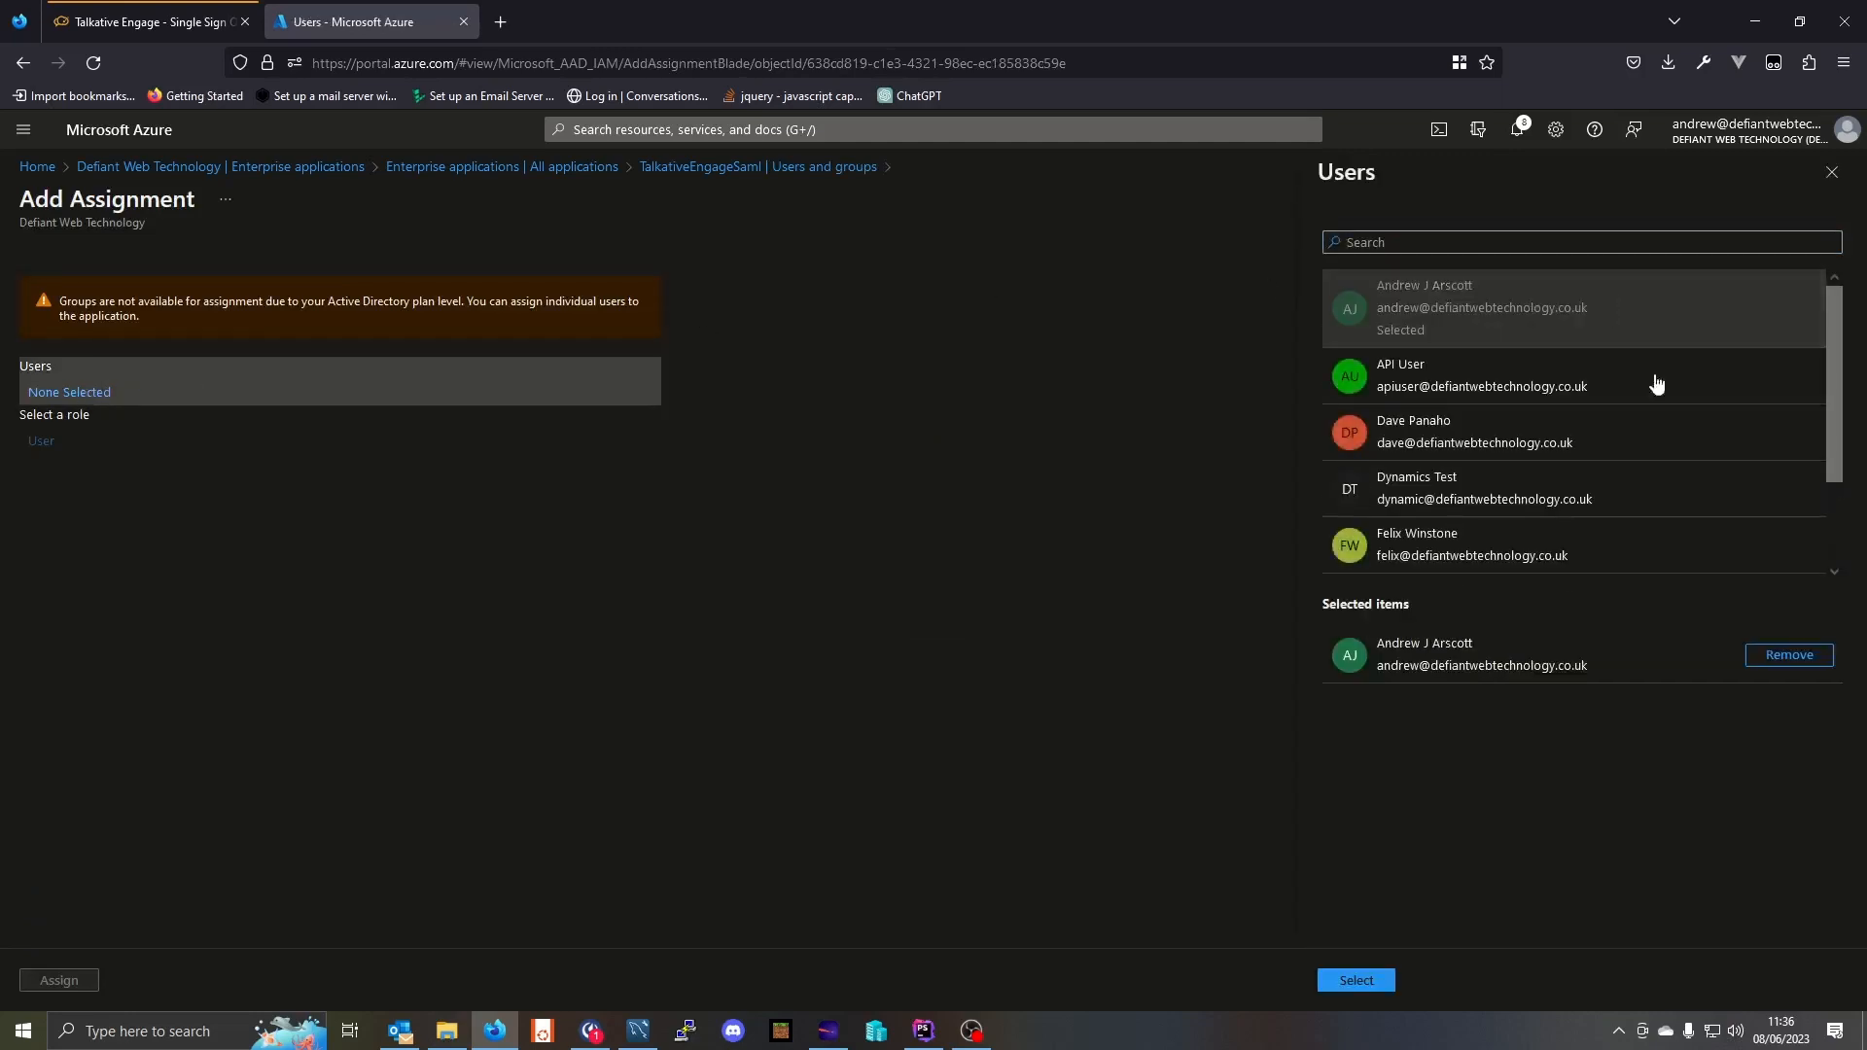
left_click(1354, 980)
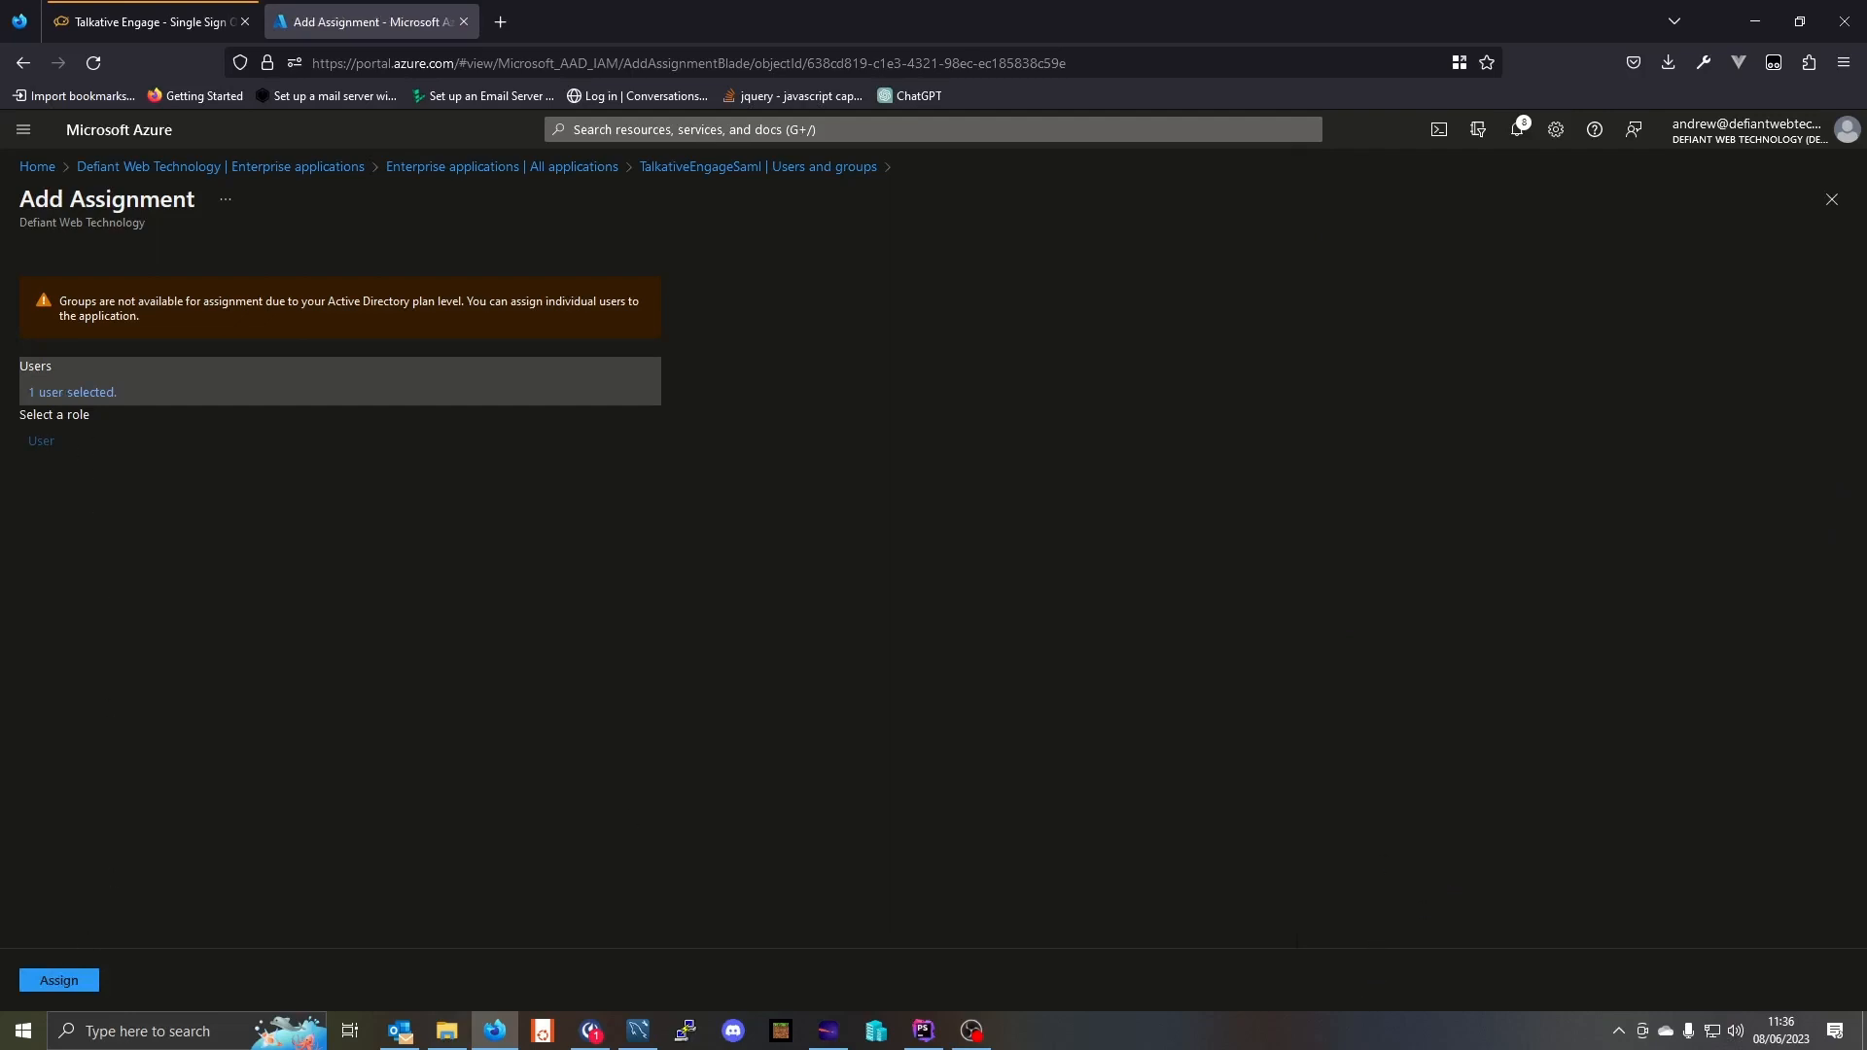
left_click(70, 984)
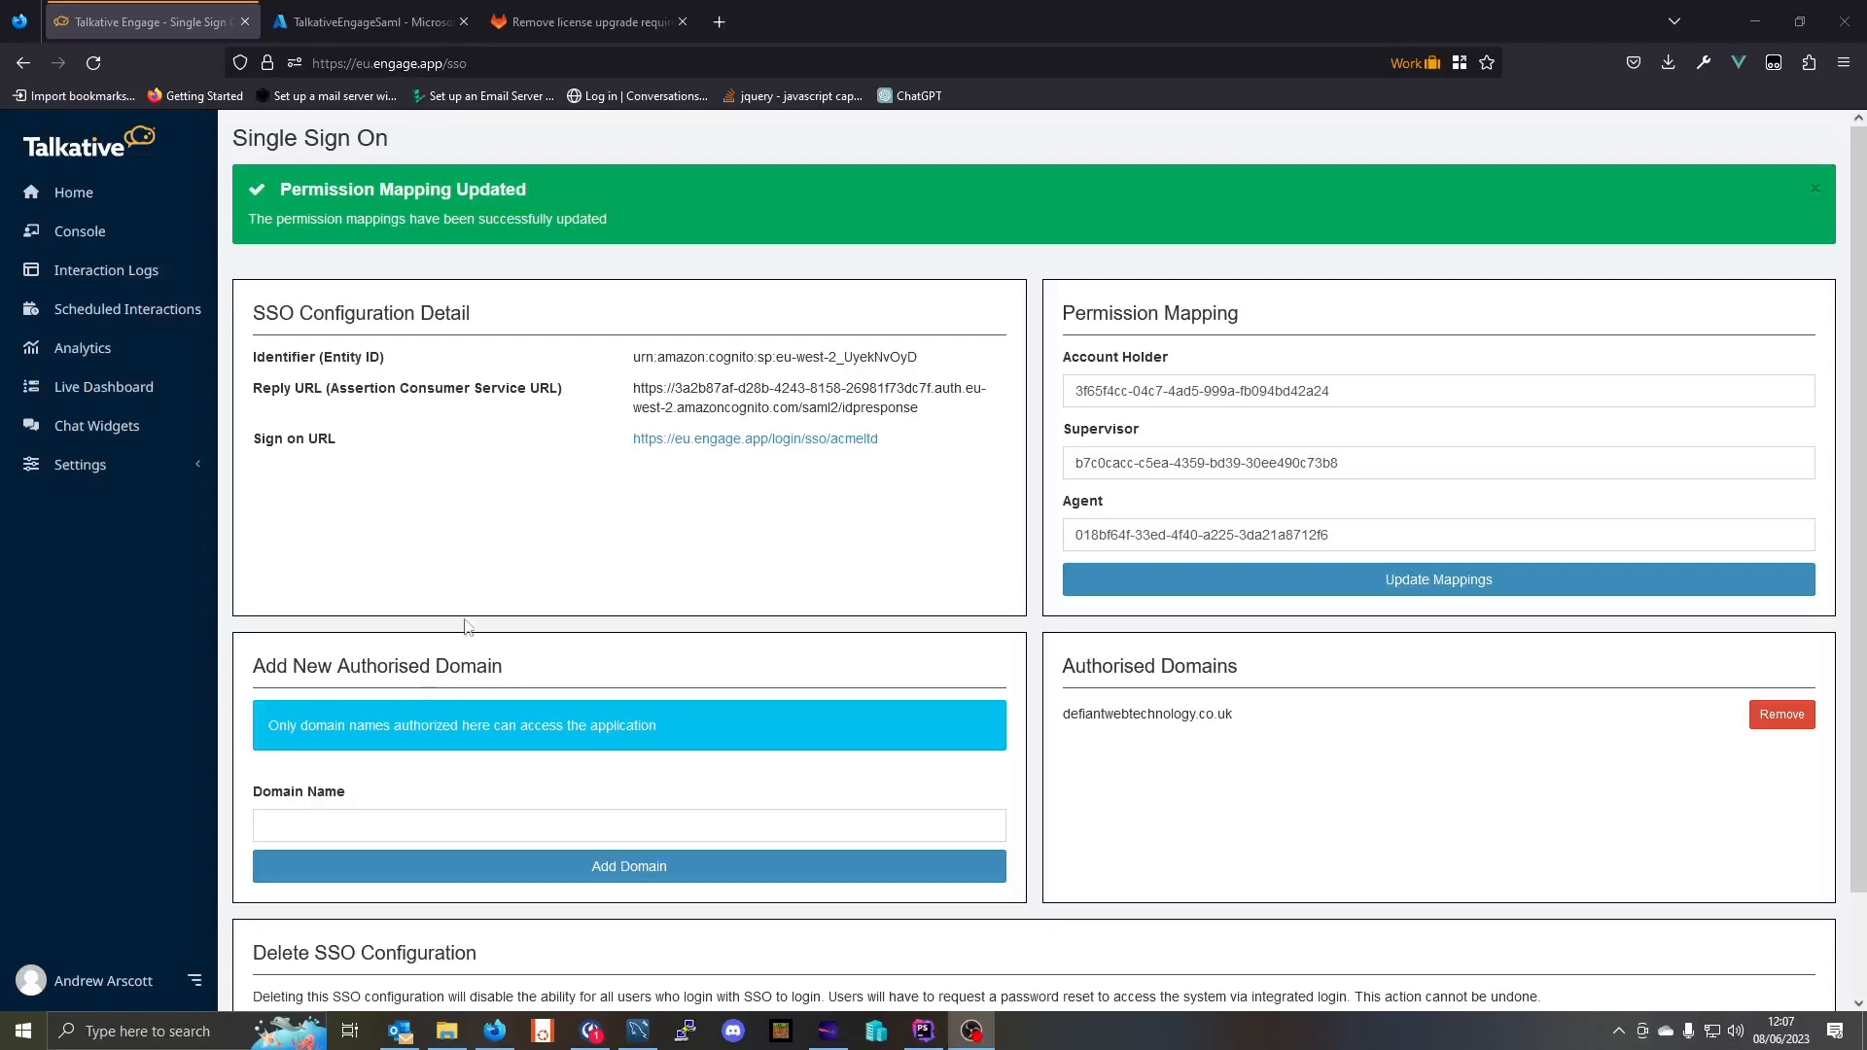
Copy the Sign on URL from Talkative Engage's SSO configuration and open it in a new private browser window
triple_click(935, 445)
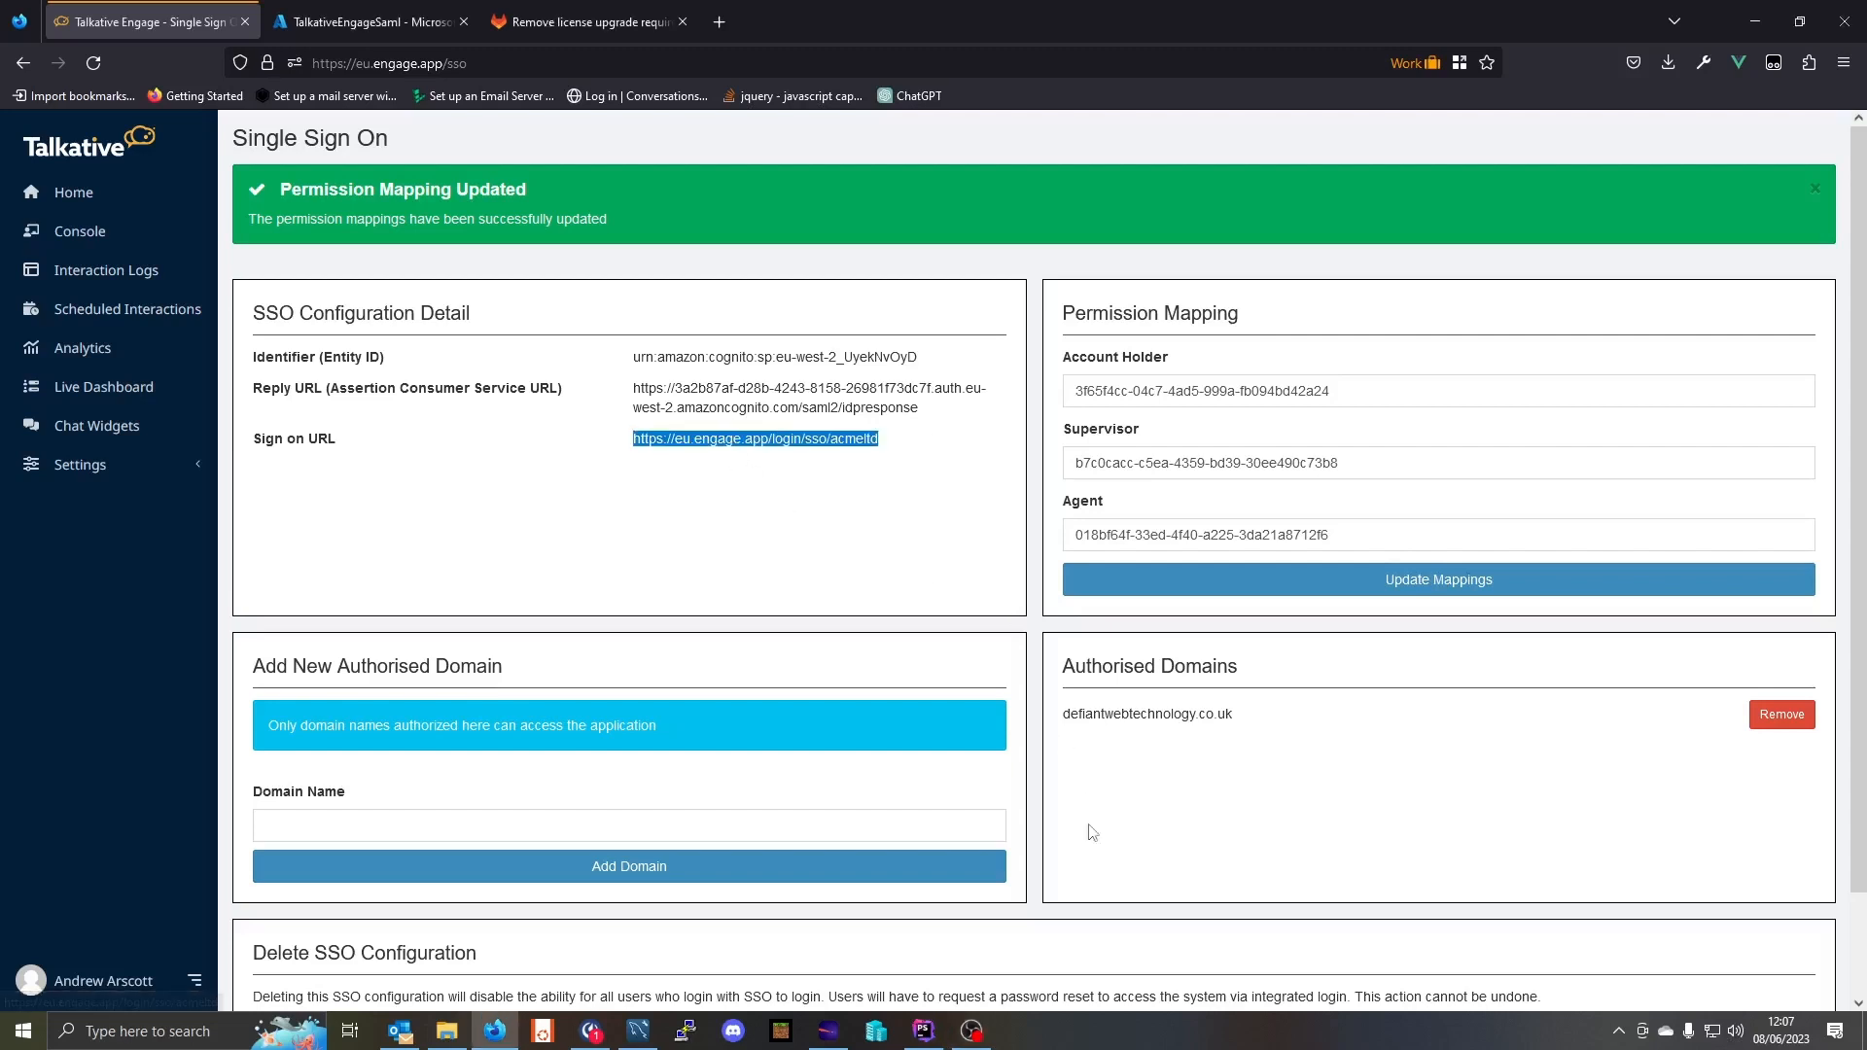
left_click(1844, 62)
left_click(1727, 197)
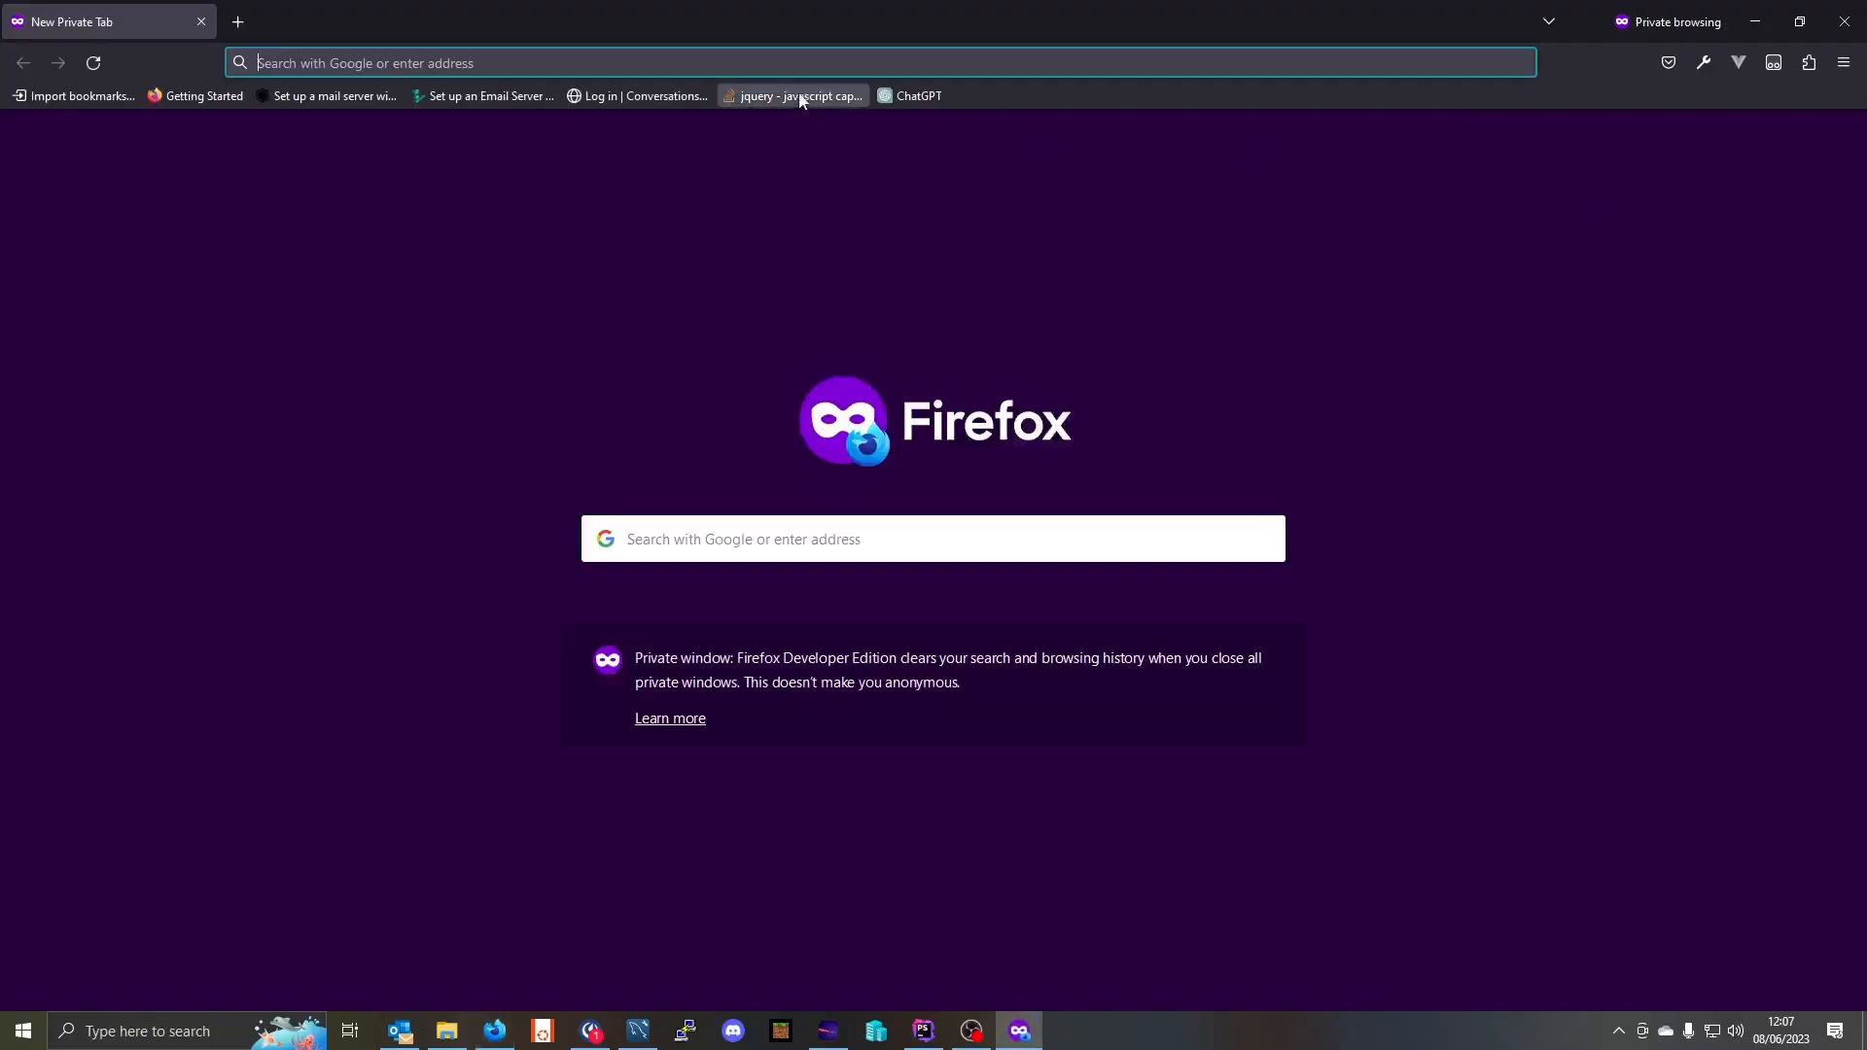
key("ctrl+v")
key("Return")
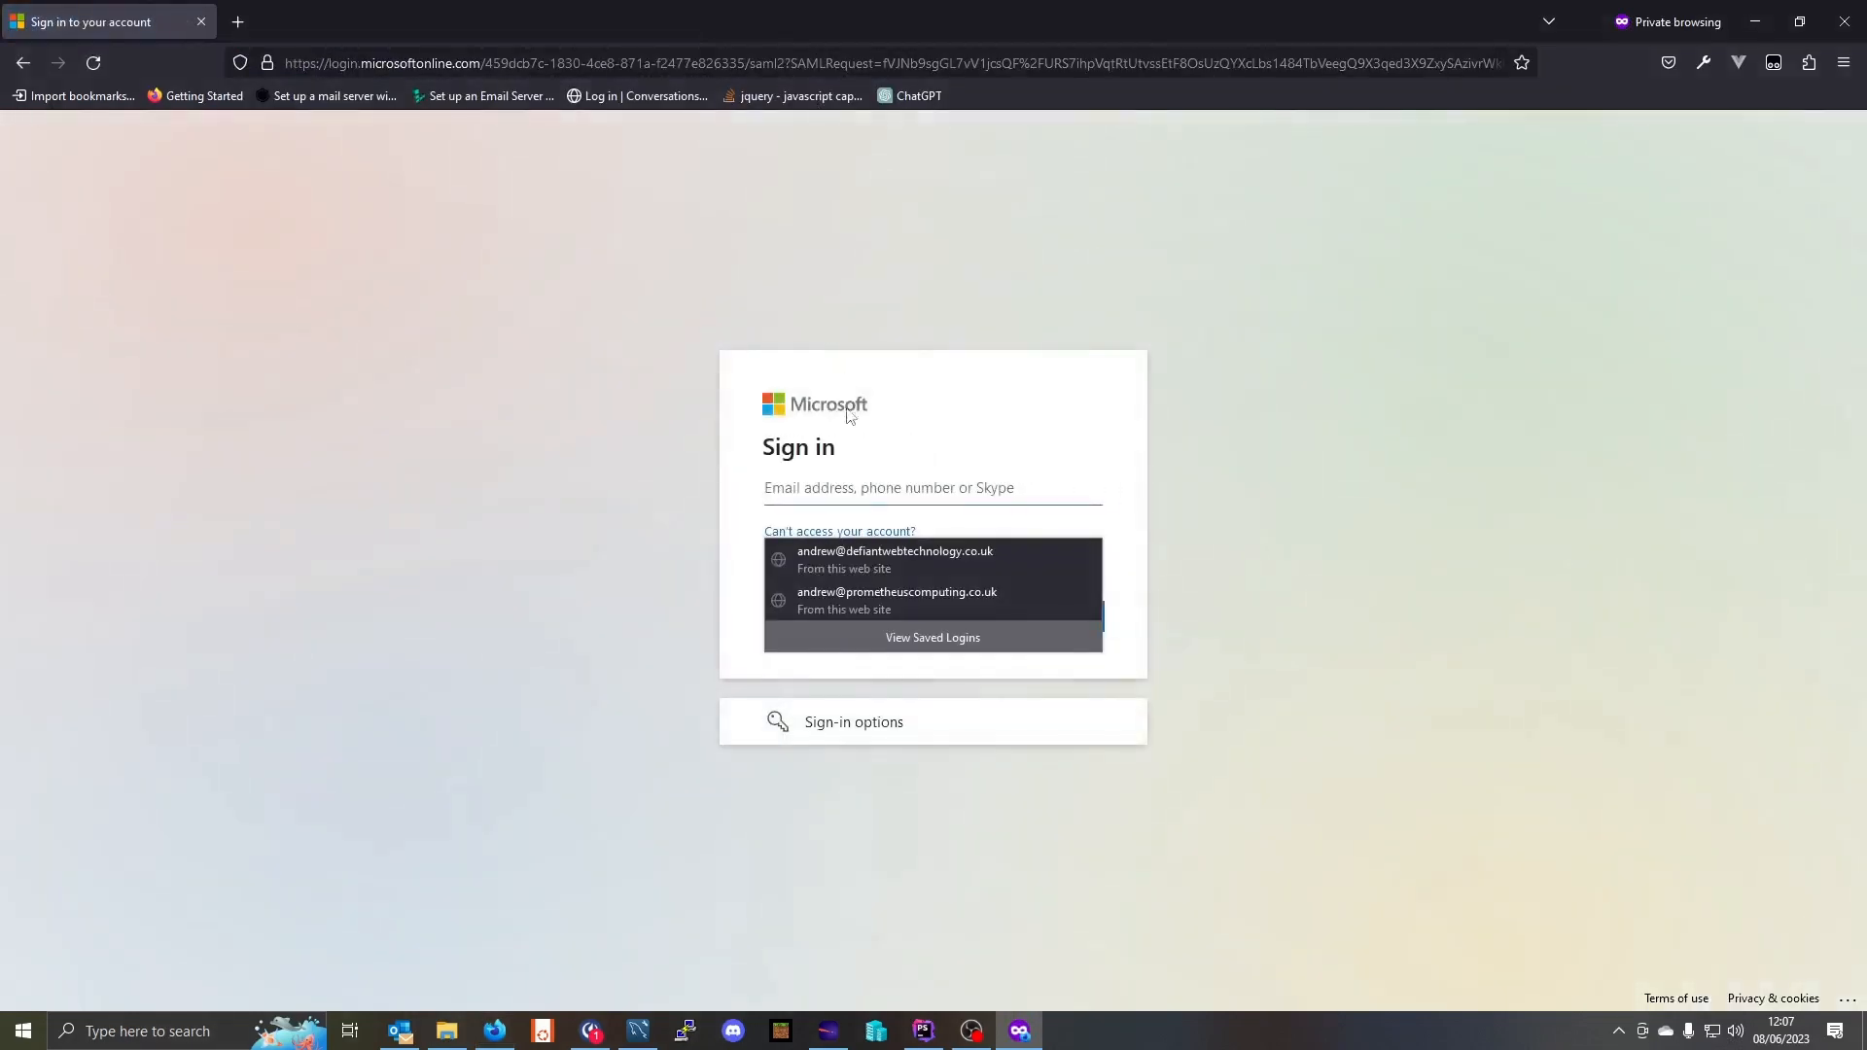
Sign in to Microsoft with the saved defiantwebtechnology.co.uk account's email and password, declining to stay signed in
left_click(906, 560)
left_click(1076, 618)
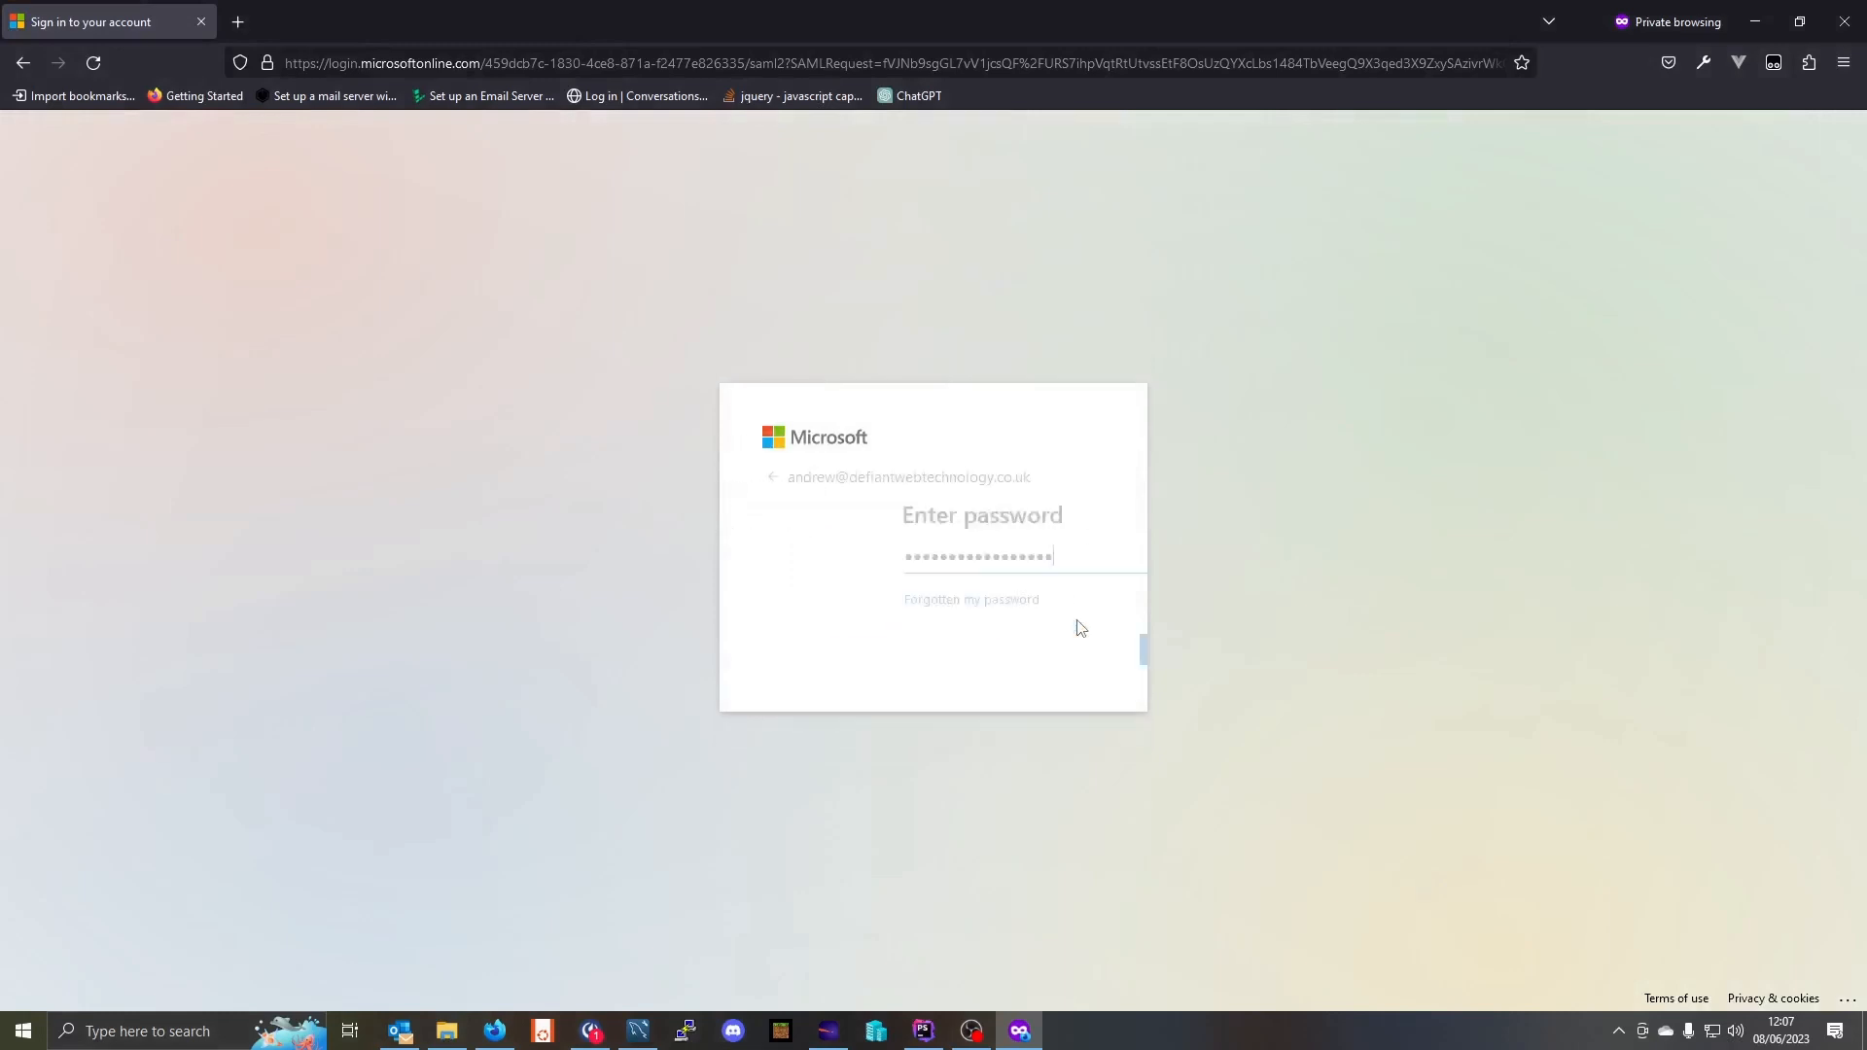
left_click(1082, 659)
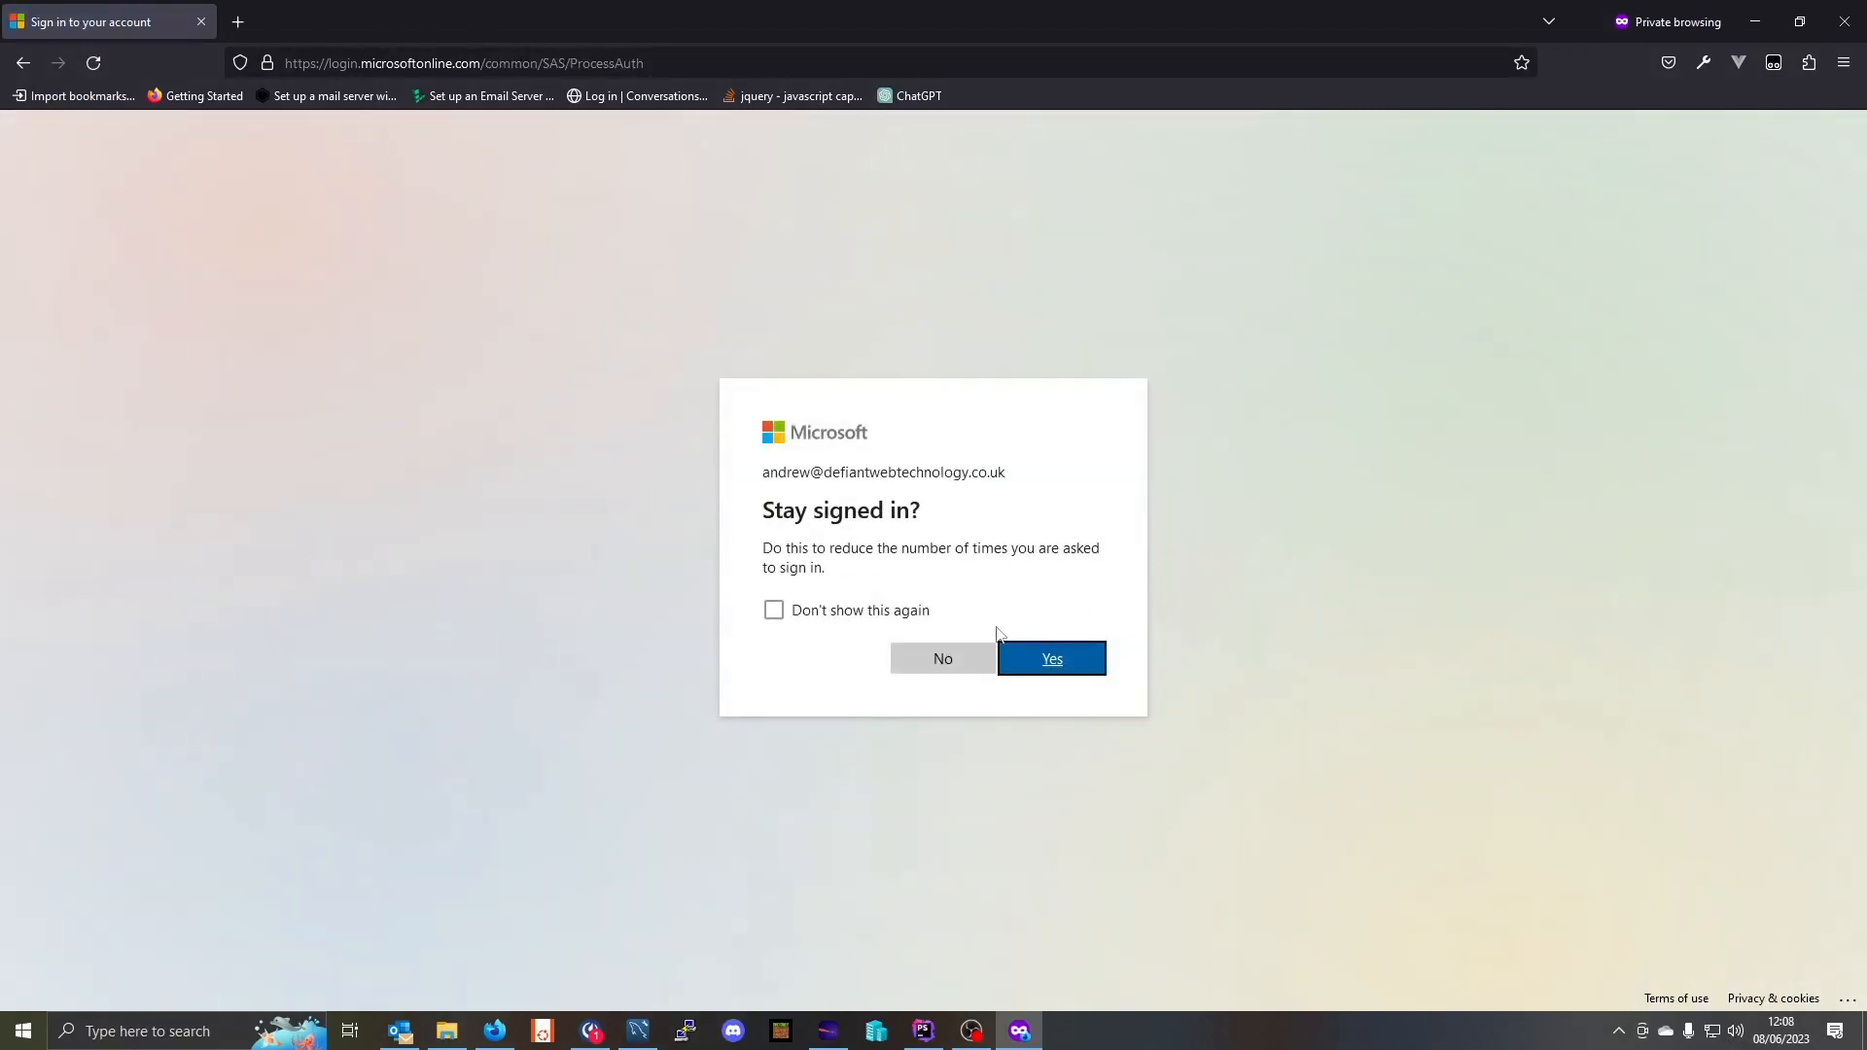
left_click(948, 657)
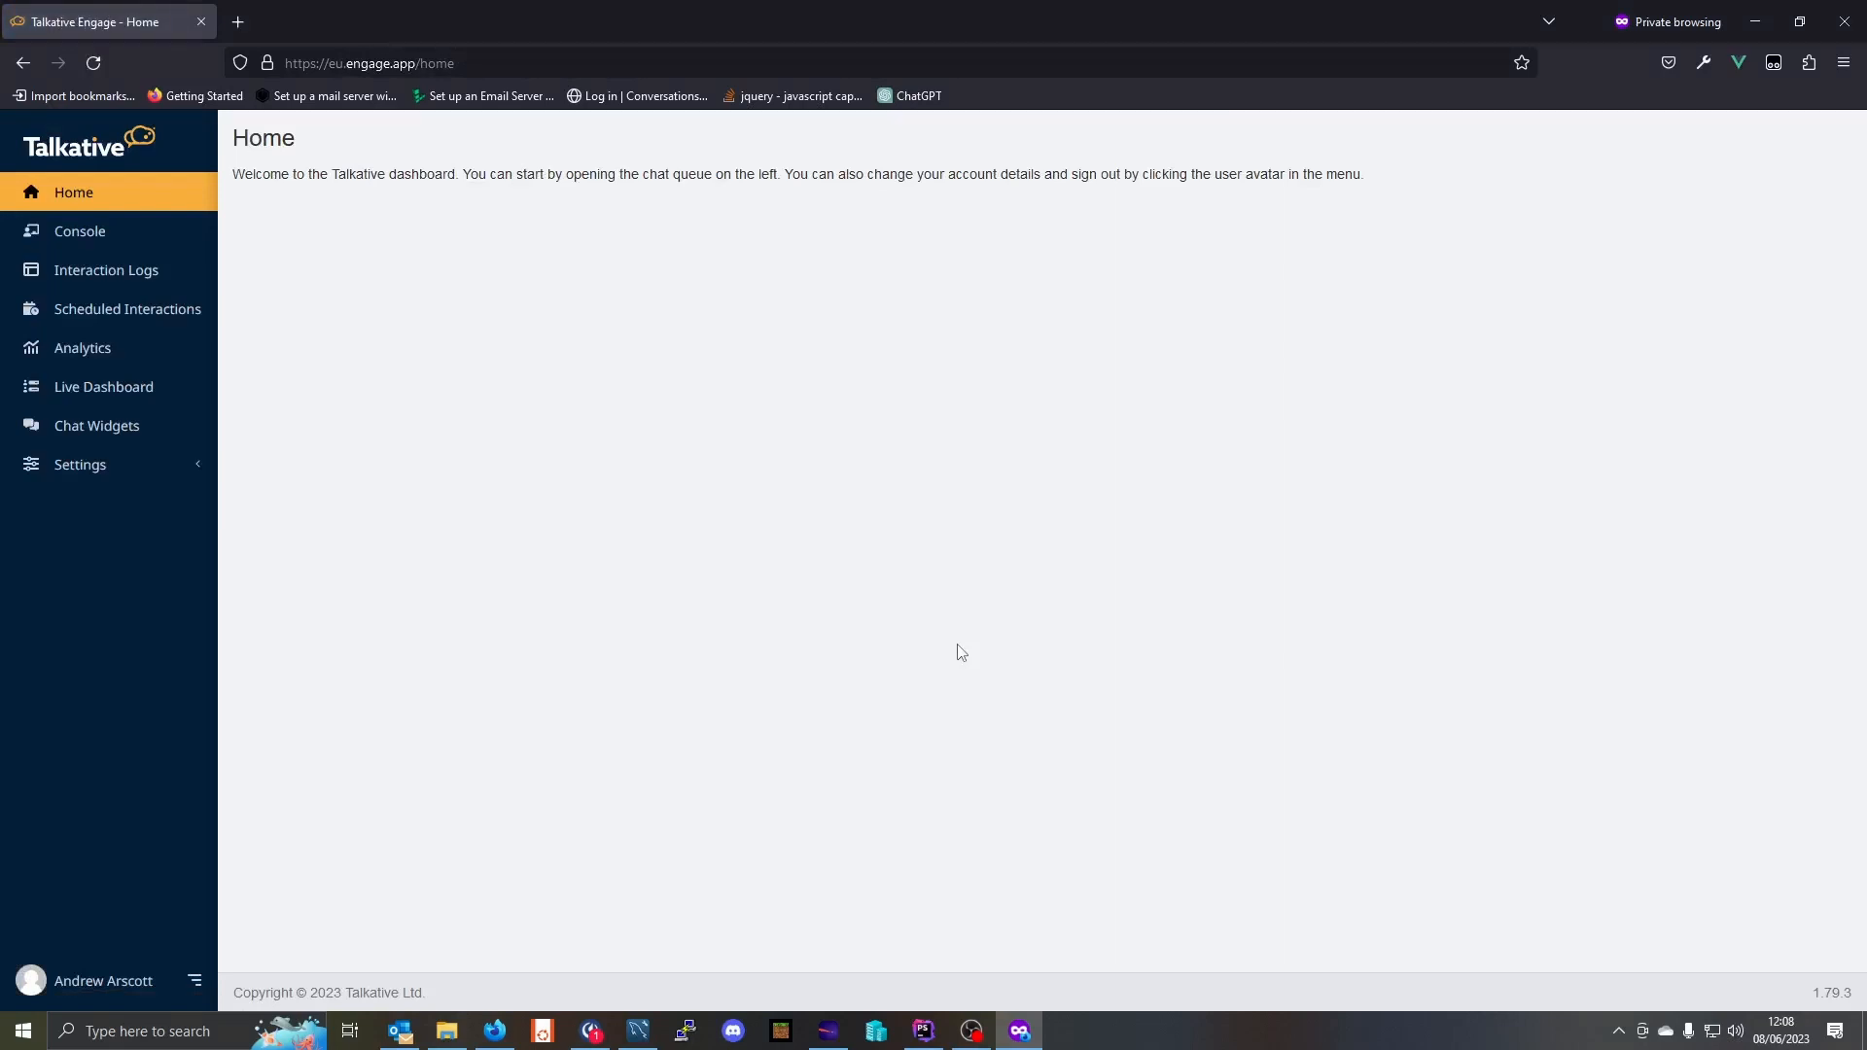
Open the signed-in user's profile in Talkative Engage and check the assigned role and email address
left_click(95, 984)
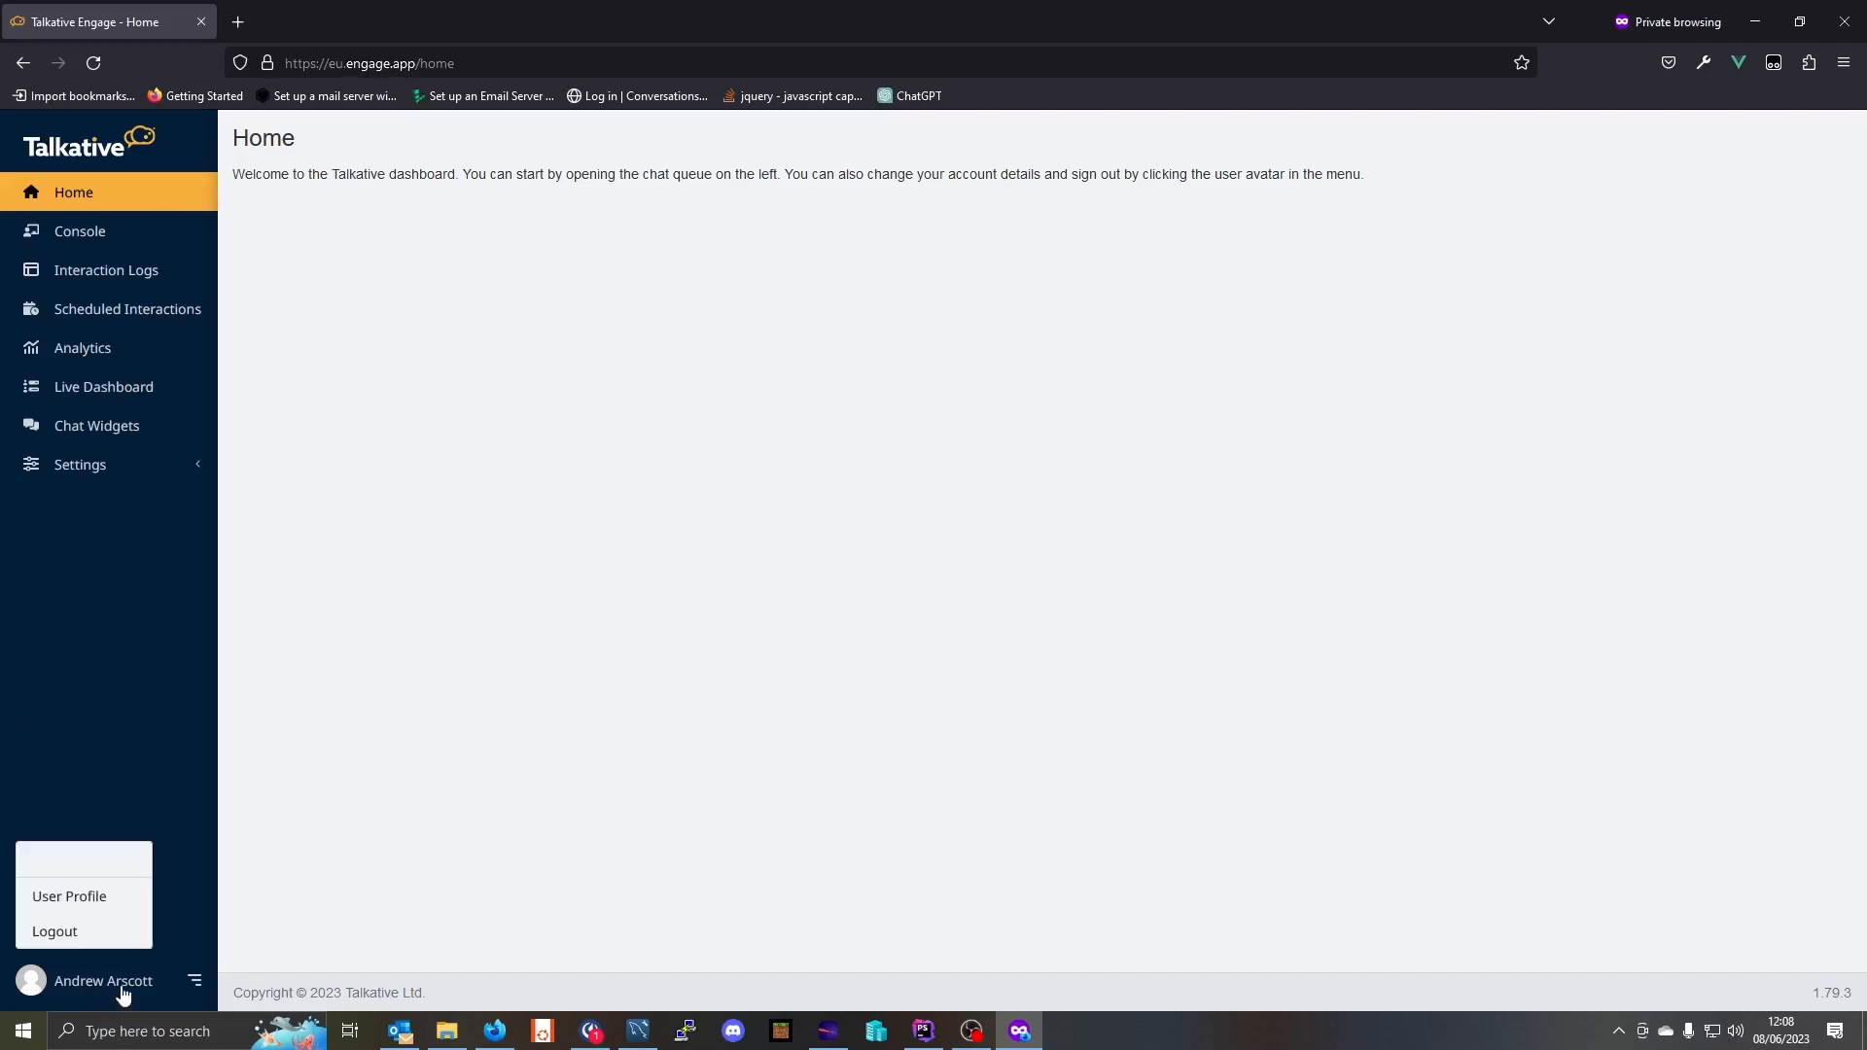
left_click(98, 897)
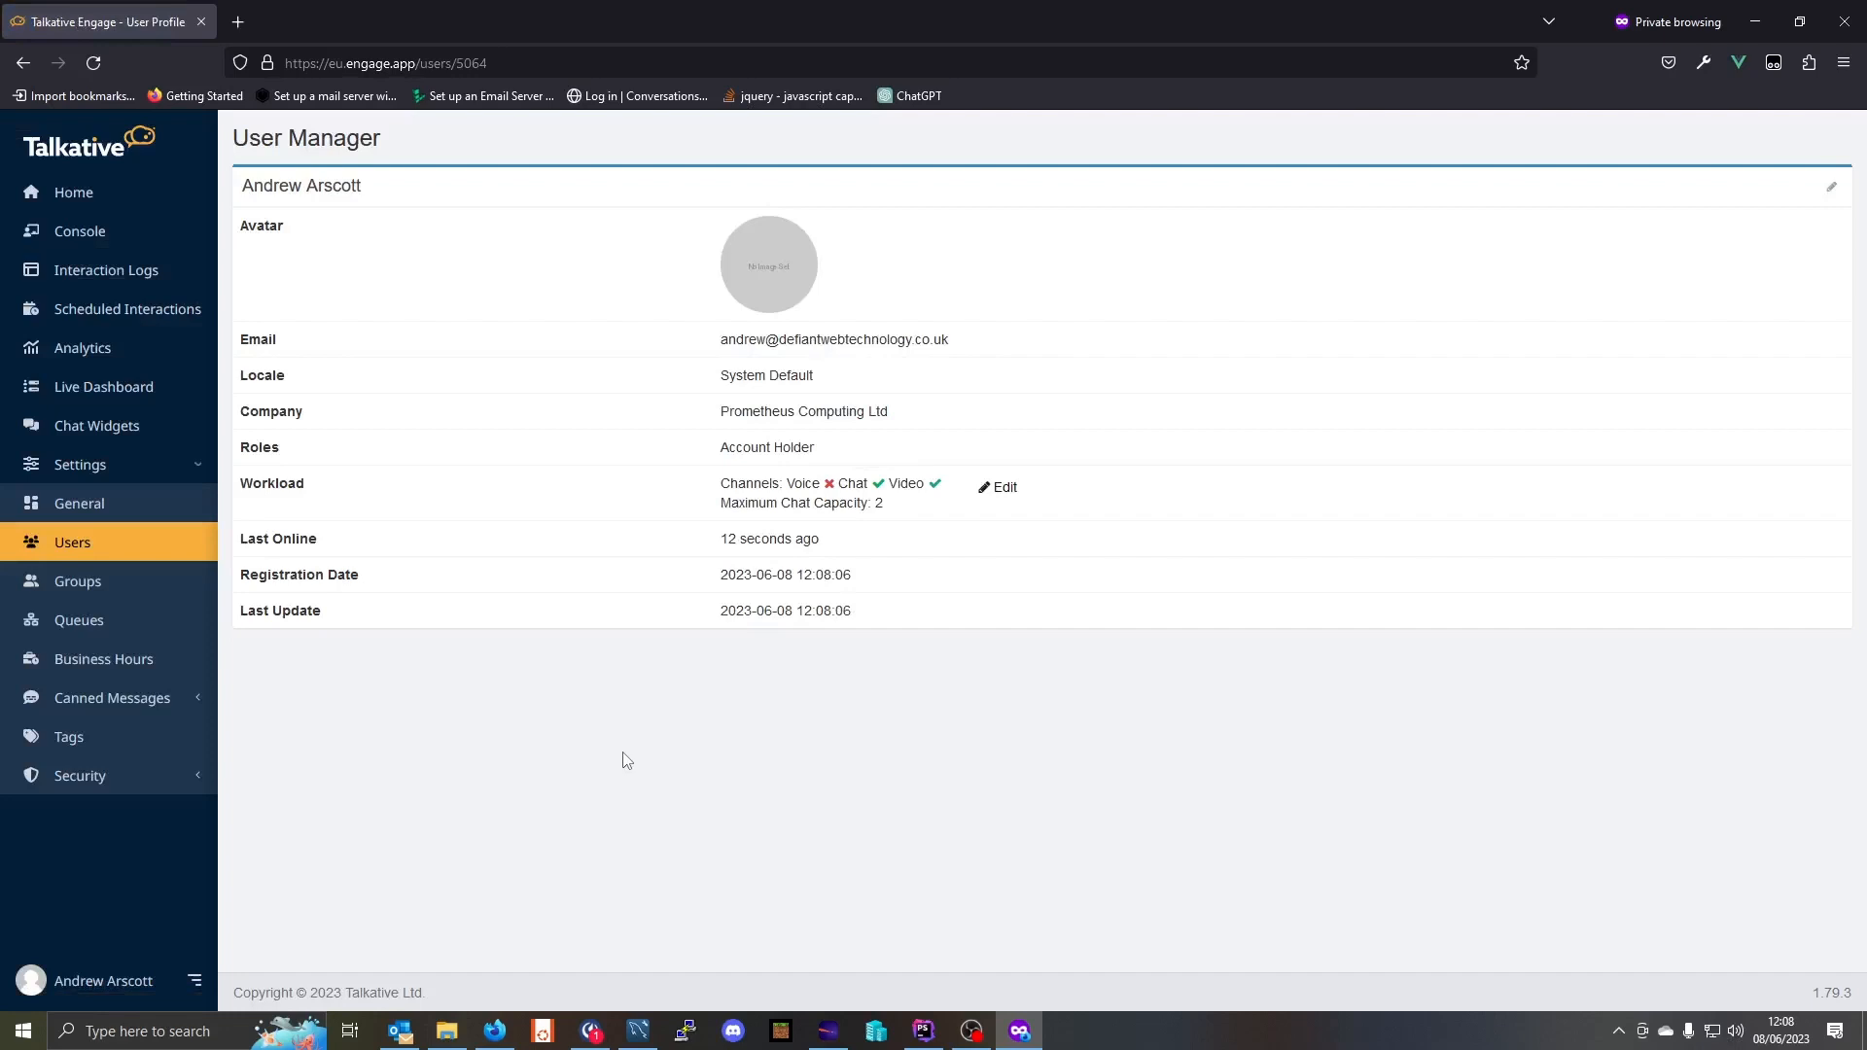
left_click_drag(723, 442, 853, 462)
left_click(849, 450)
left_click_drag(686, 342, 983, 346)
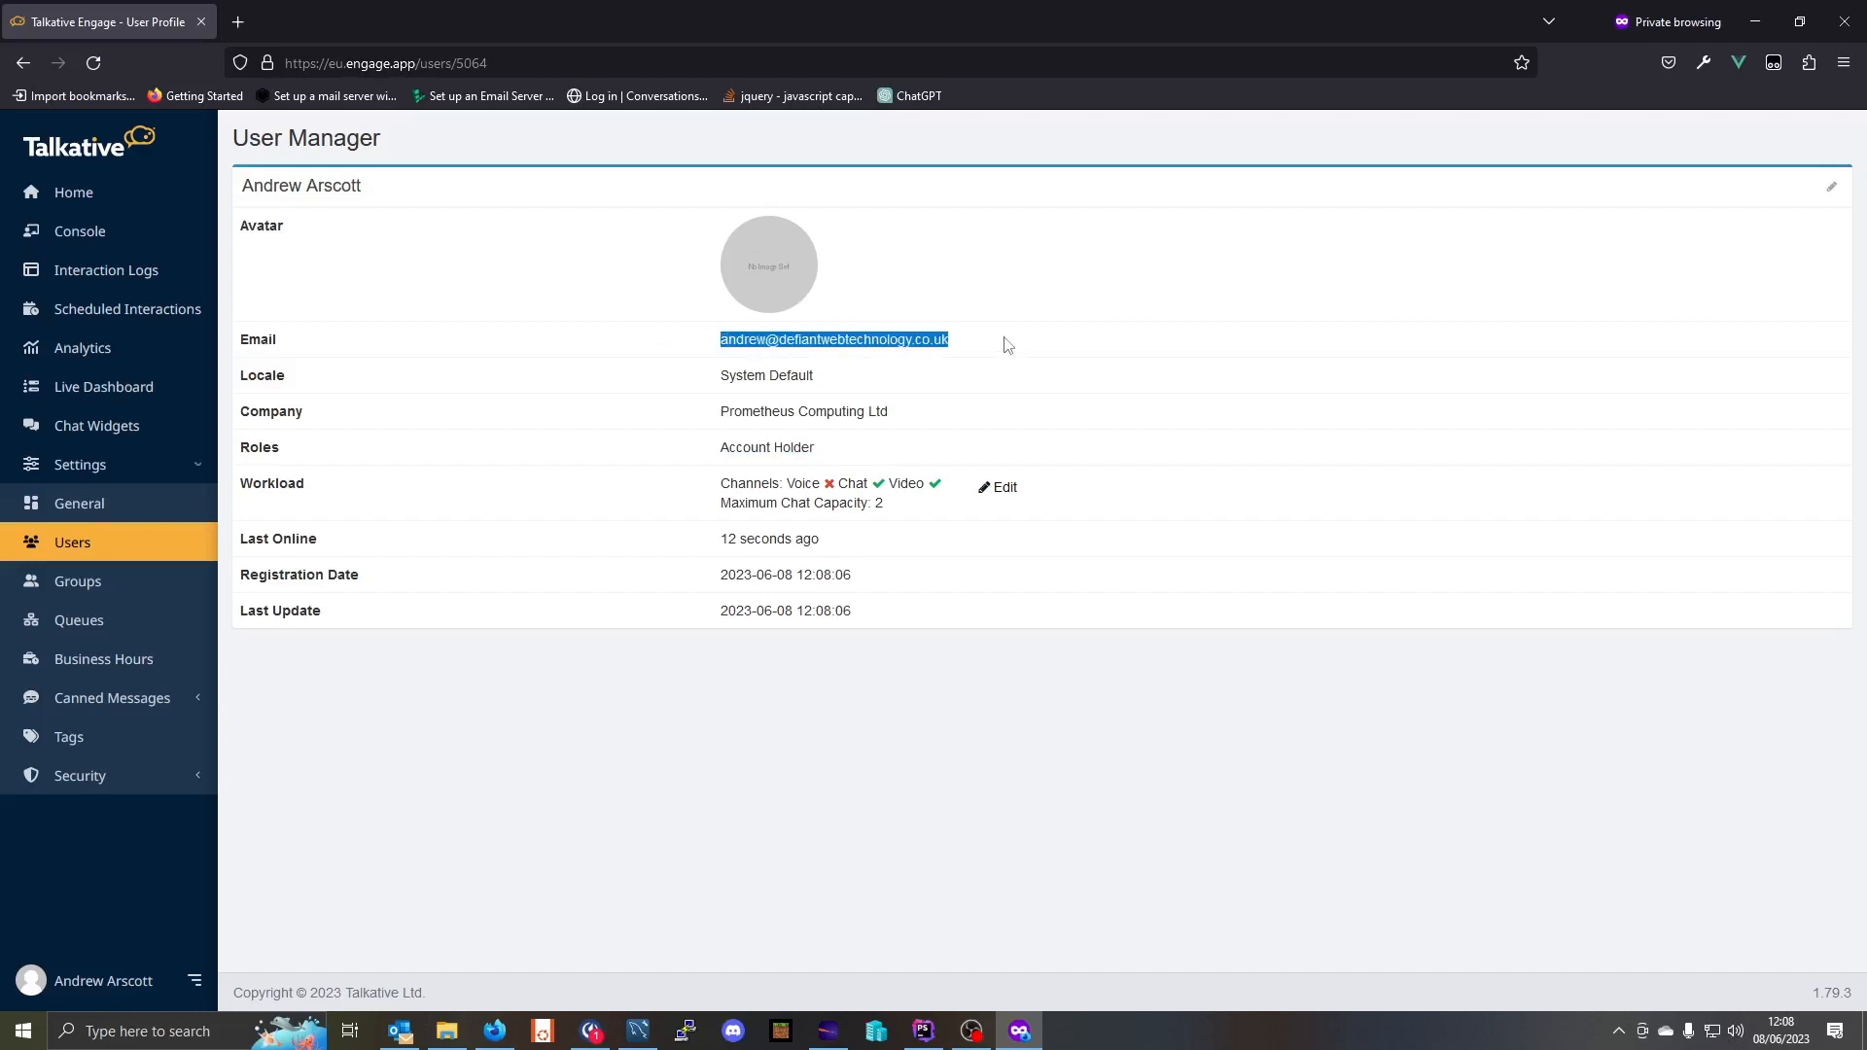
left_click(1007, 345)
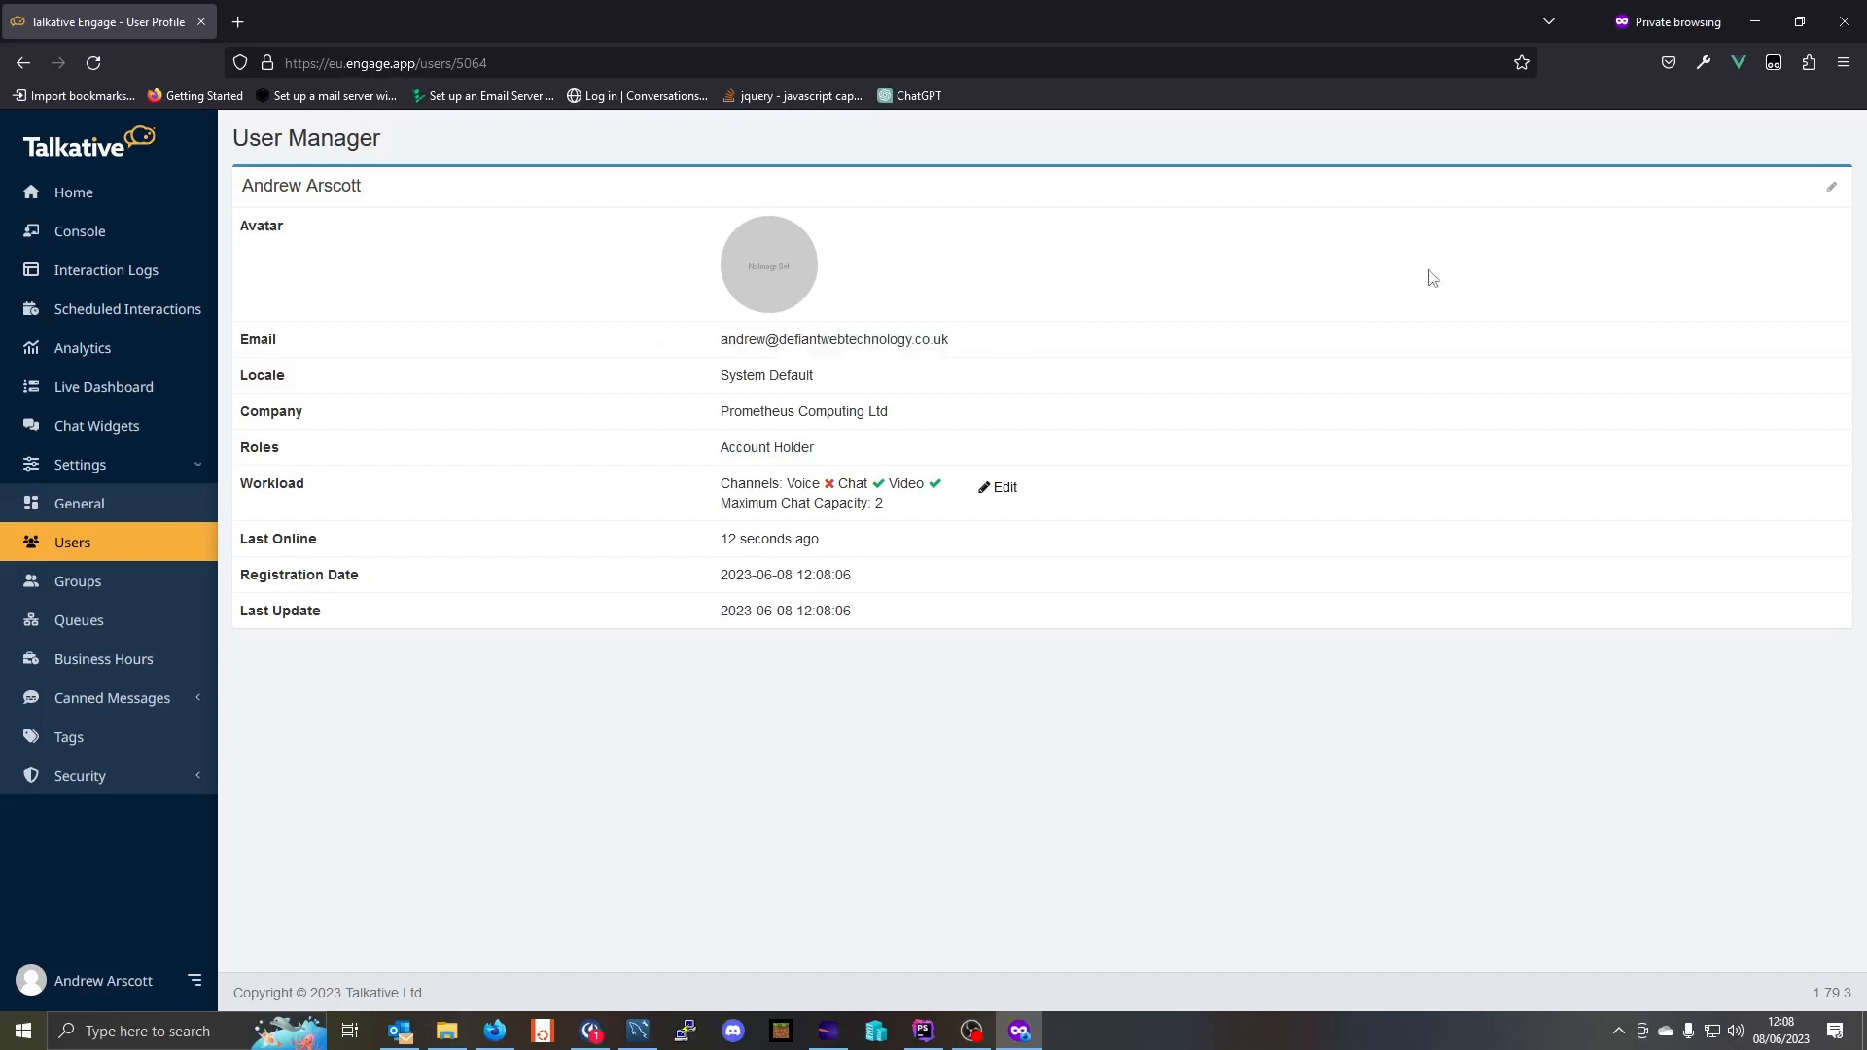
View the profile's editable settings, and open the Default Group for editing to examine its selected users
left_click(1831, 188)
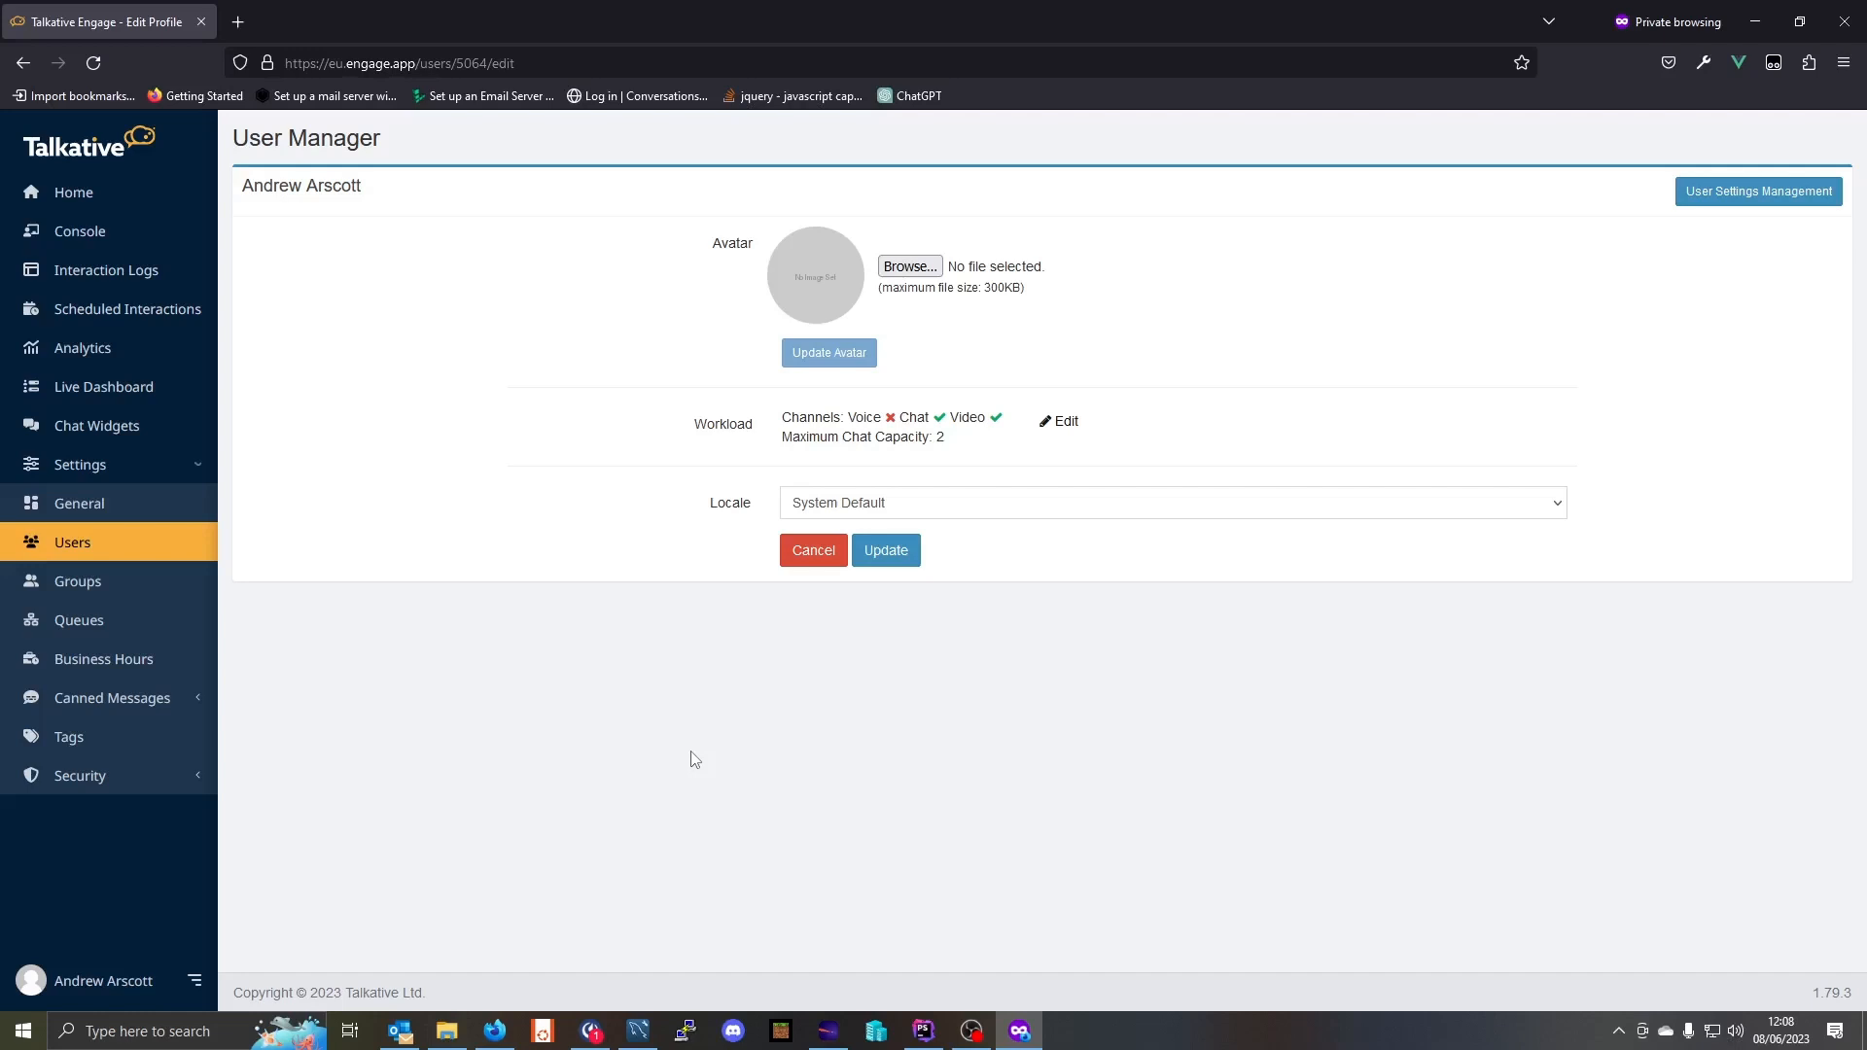
left_click(77, 586)
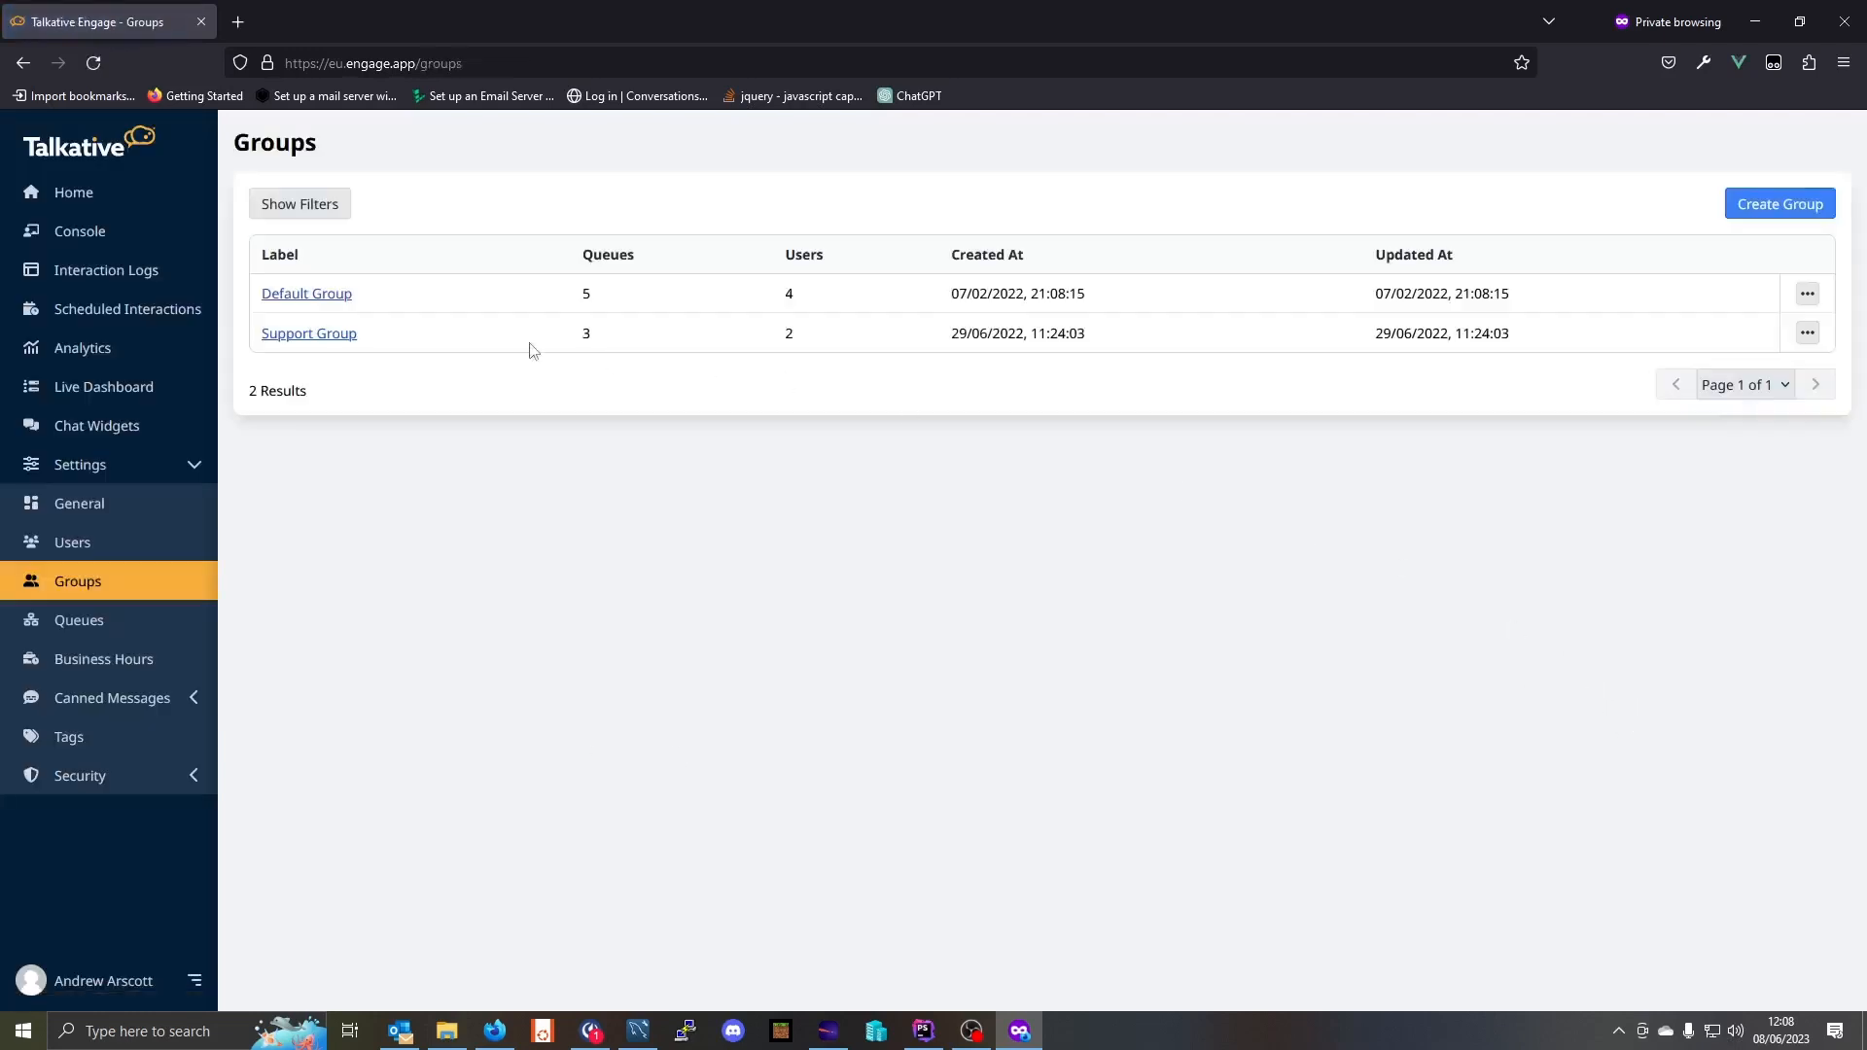
left_click(309, 295)
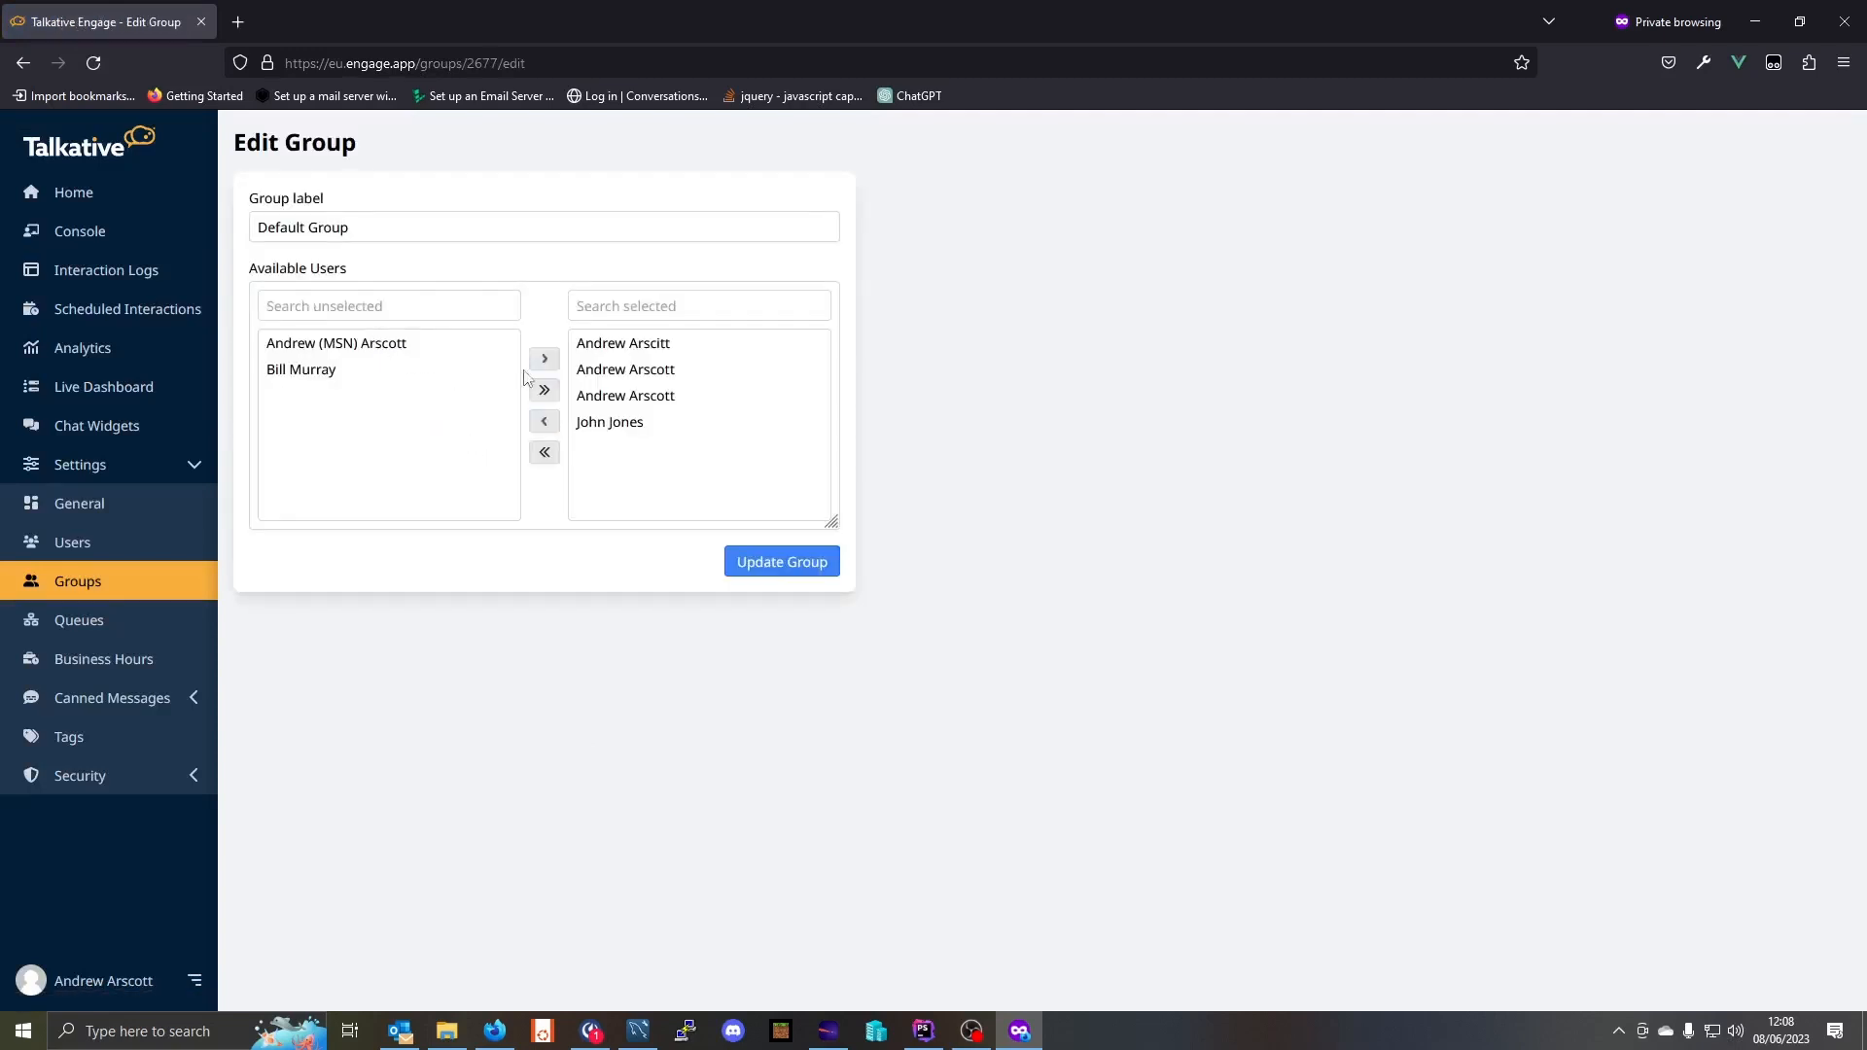